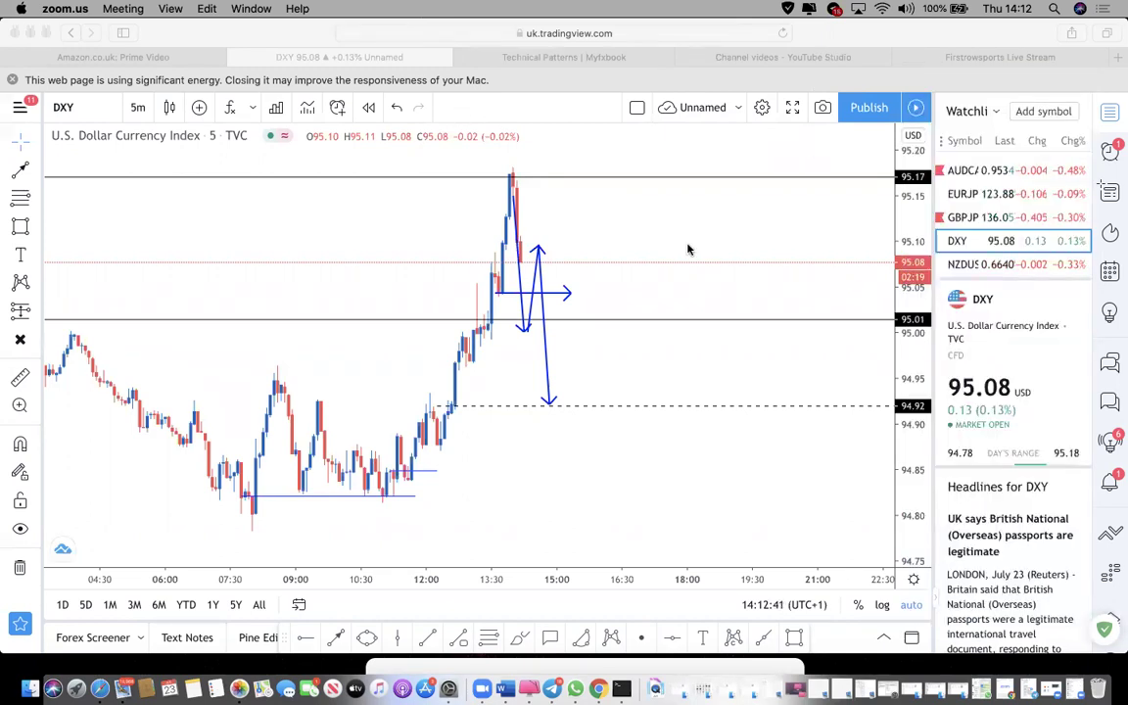
# Delete the three diagonal blue arrows of the projected price path on the DXY chart, keeping the horizontal arrow.
pyautogui.click(536, 284)
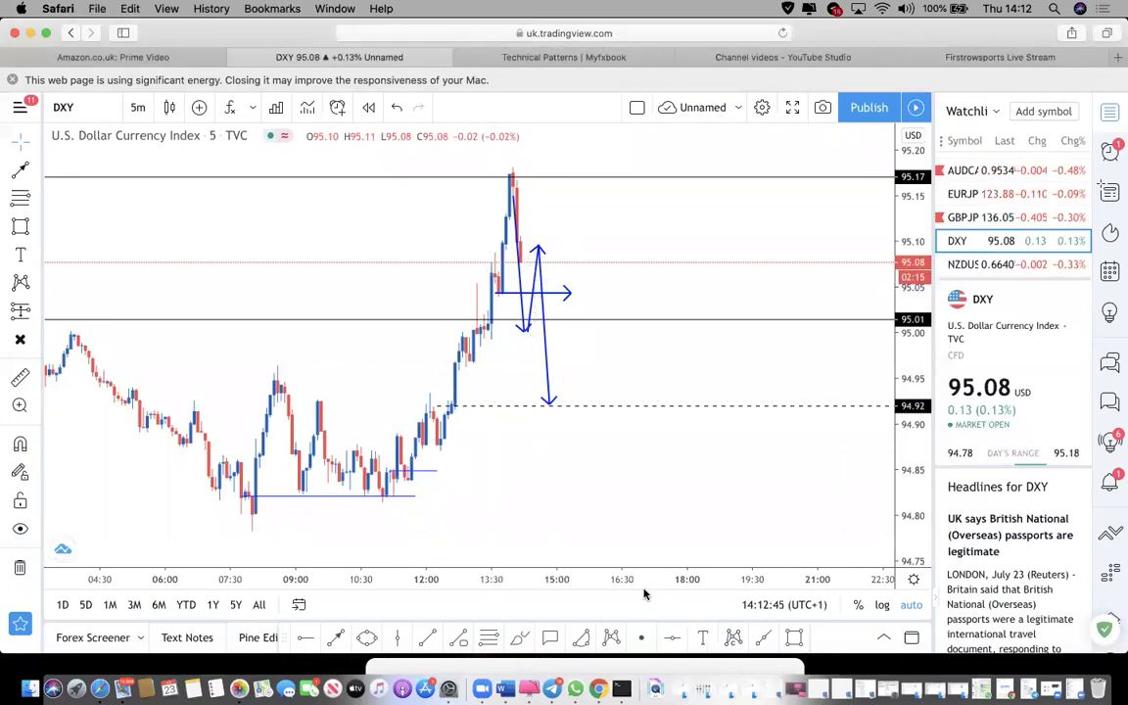
pyautogui.click(487, 529)
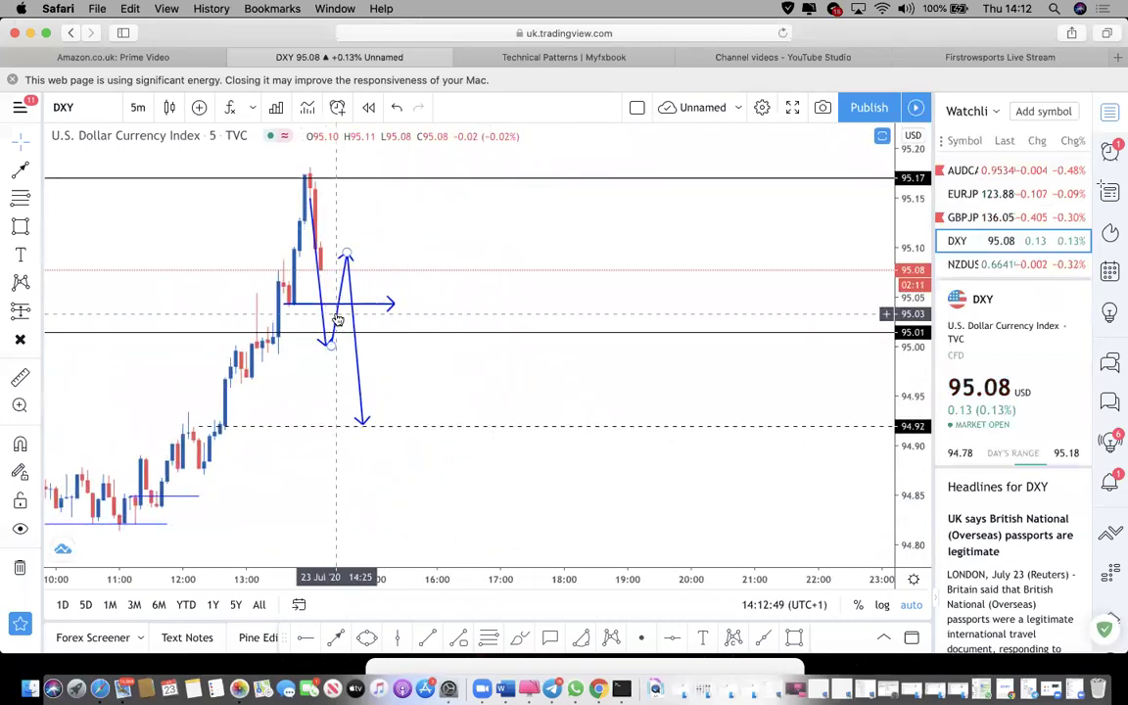
pyautogui.click(337, 320)
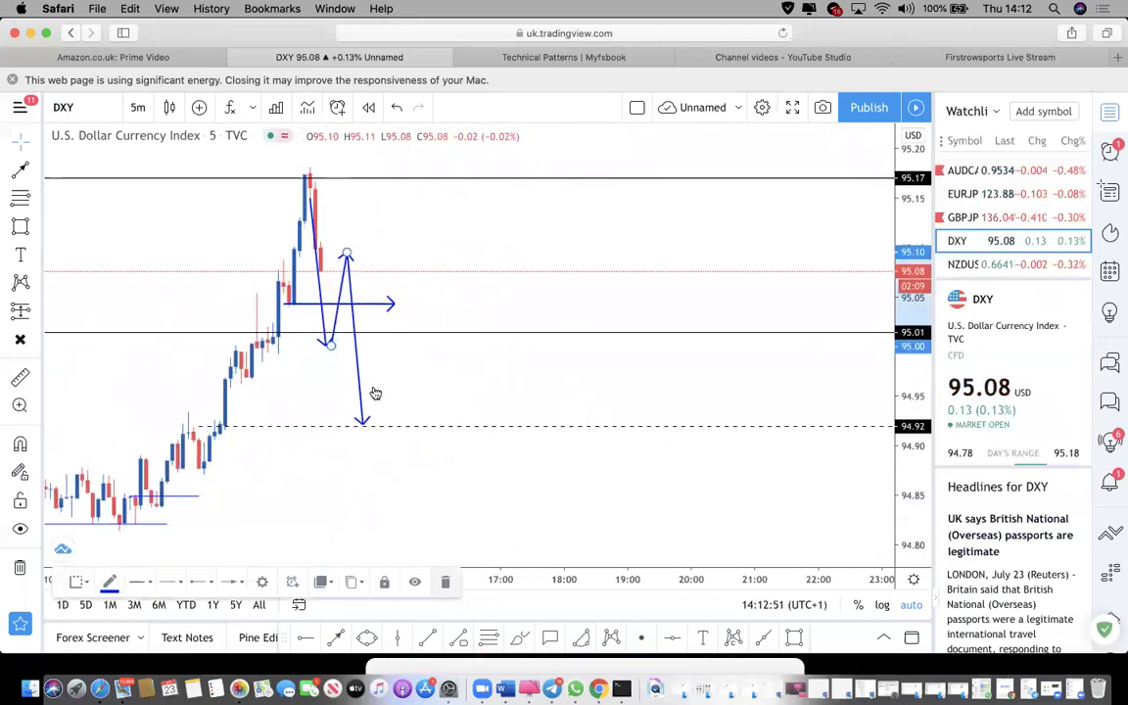
pyautogui.press('Delete')
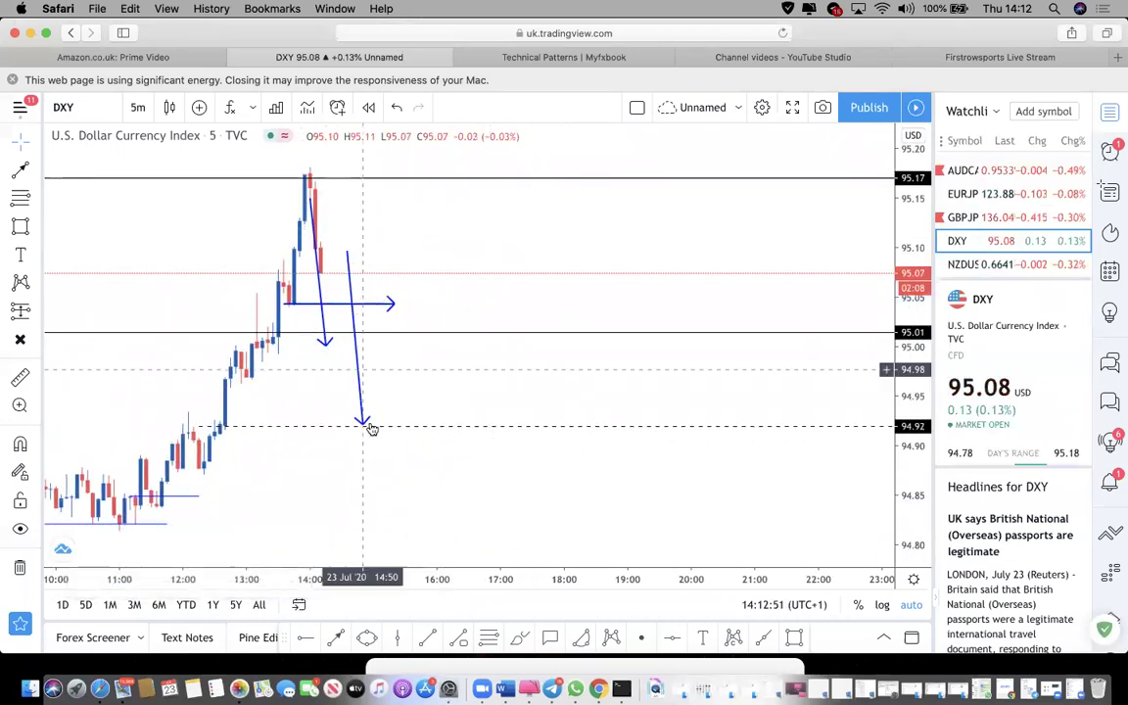
pyautogui.click(322, 322)
pyautogui.click(446, 583)
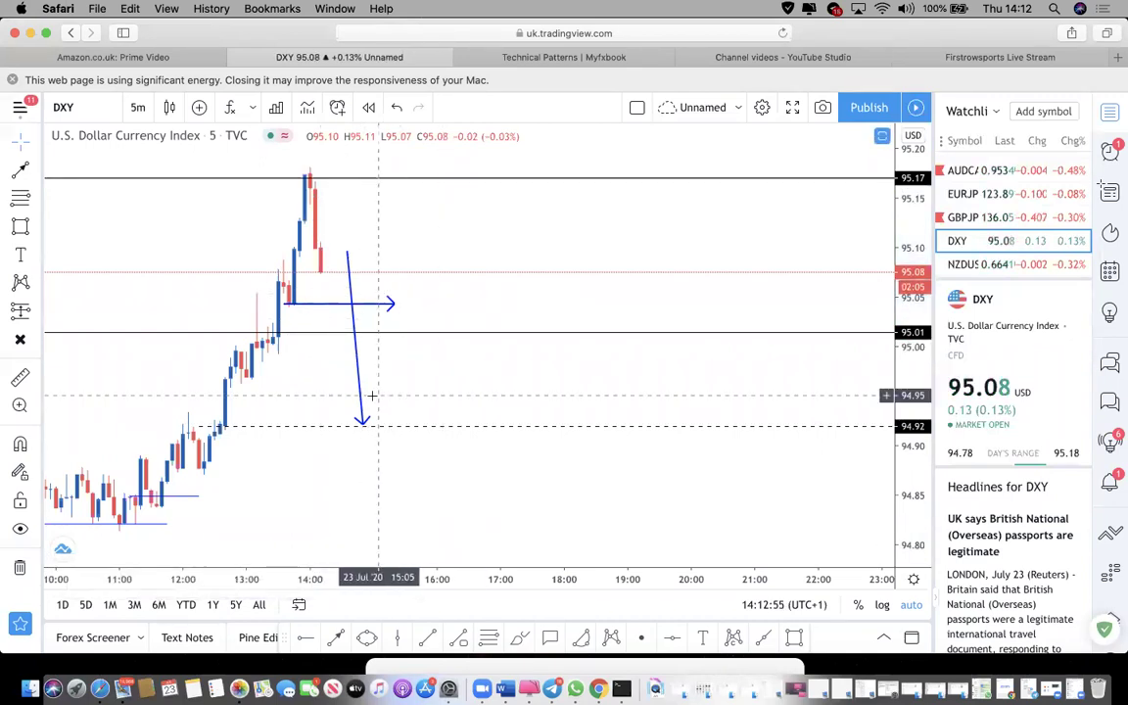
pyautogui.click(359, 402)
pyautogui.click(445, 584)
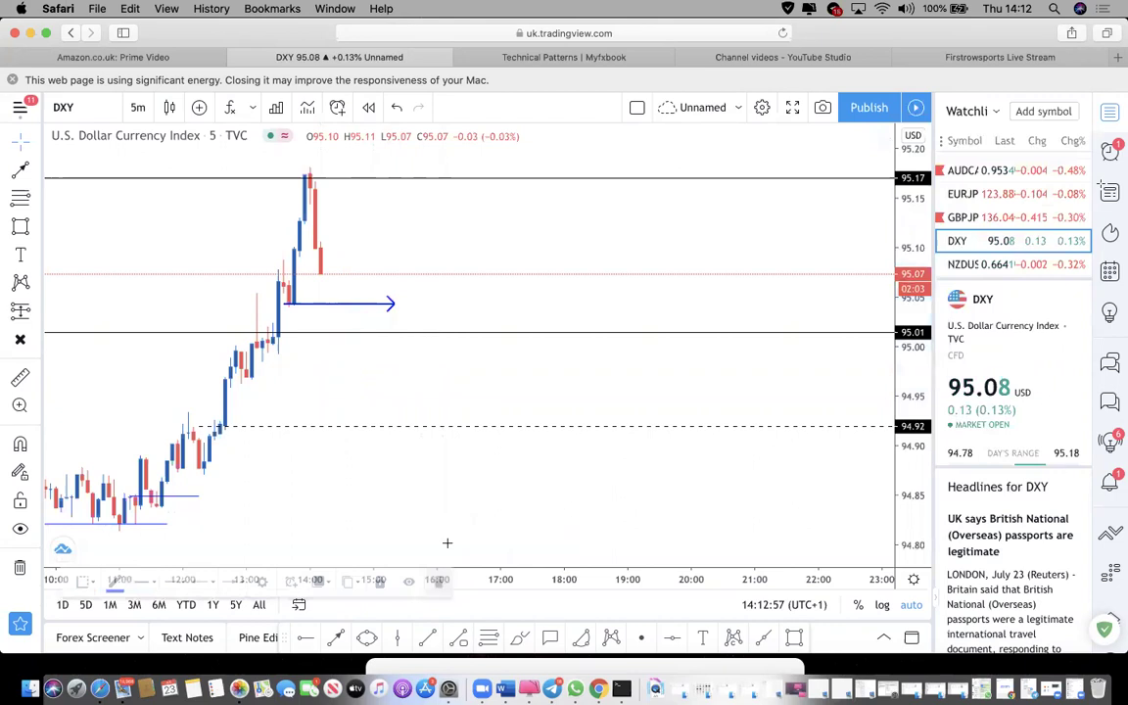
# Examine the DXY 5-minute price history around the 95.25, 95.17 and 95.01 levels and the horizontal blue arrow.
pyautogui.hscroll(-5, 438, 443)
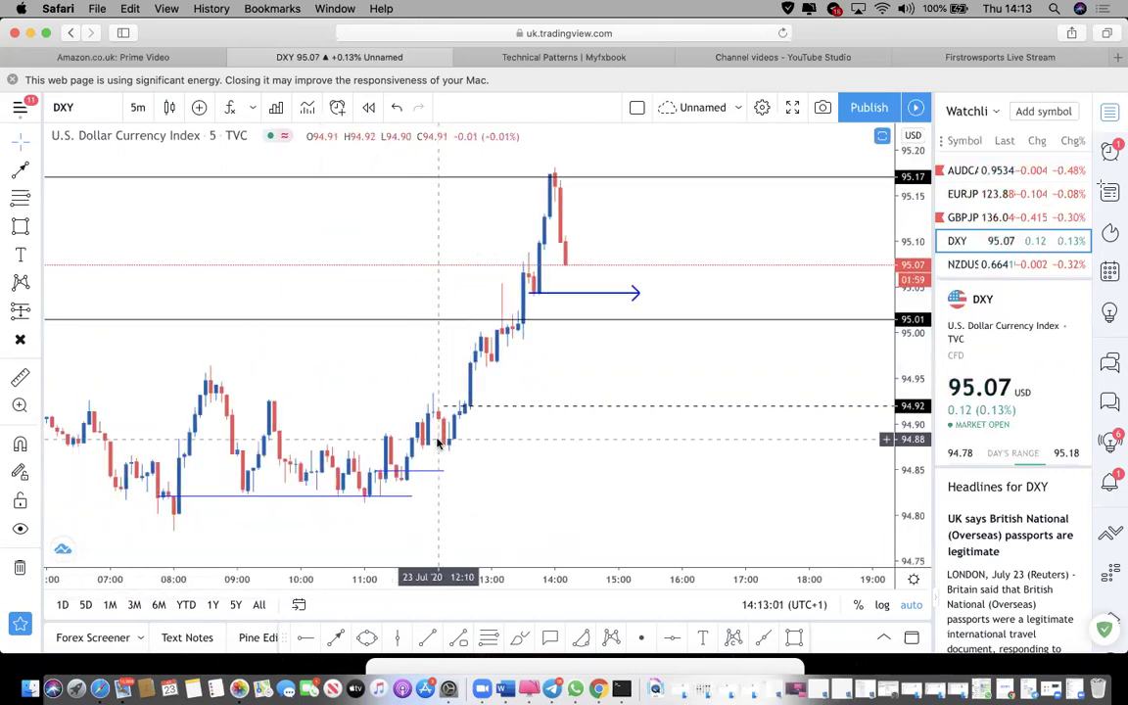
pyautogui.hscroll(-5, 438, 443)
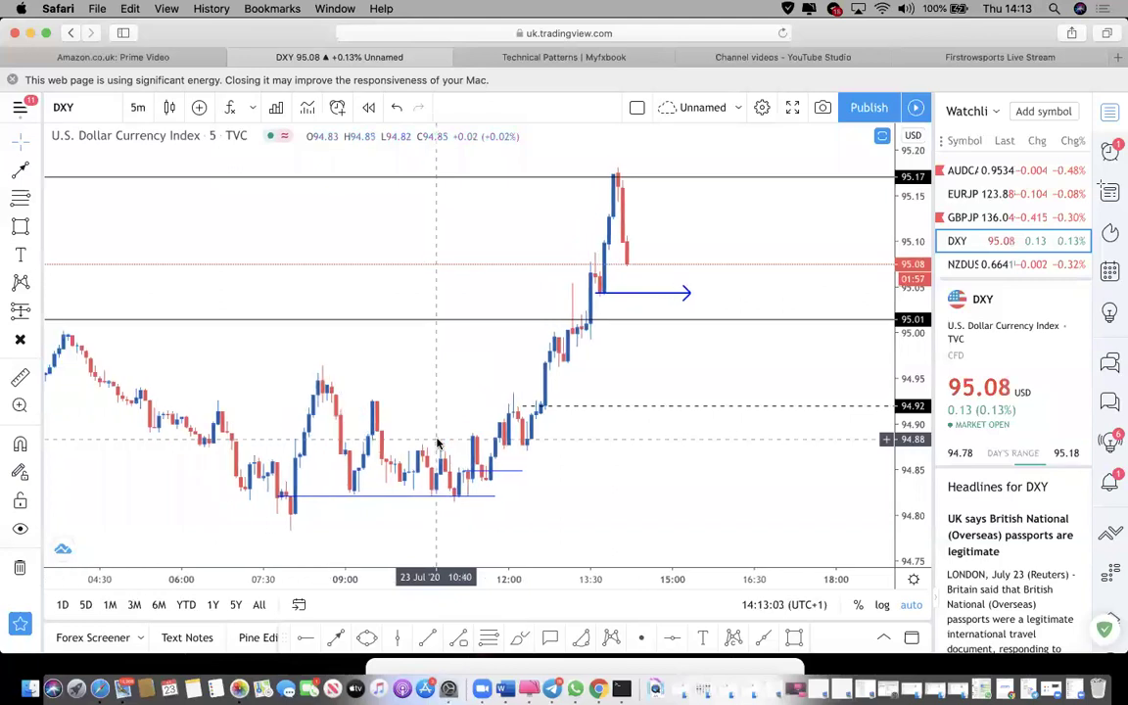
pyautogui.hscroll(-3, 438, 443)
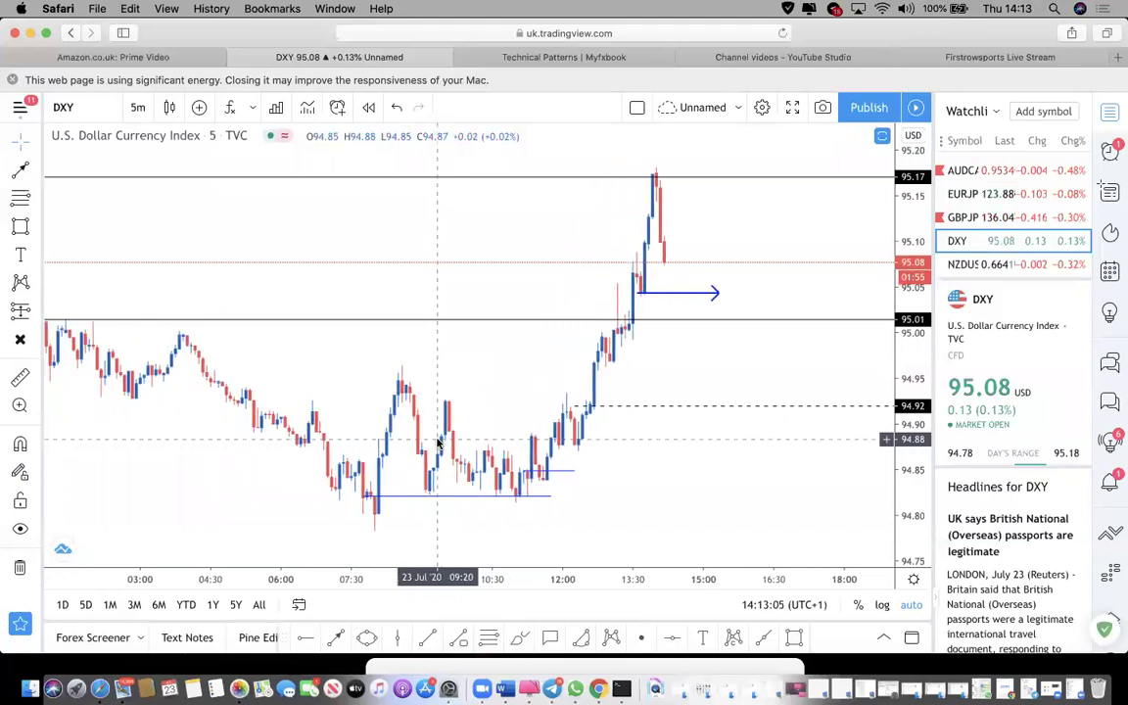
pyautogui.hscroll(-2, 438, 444)
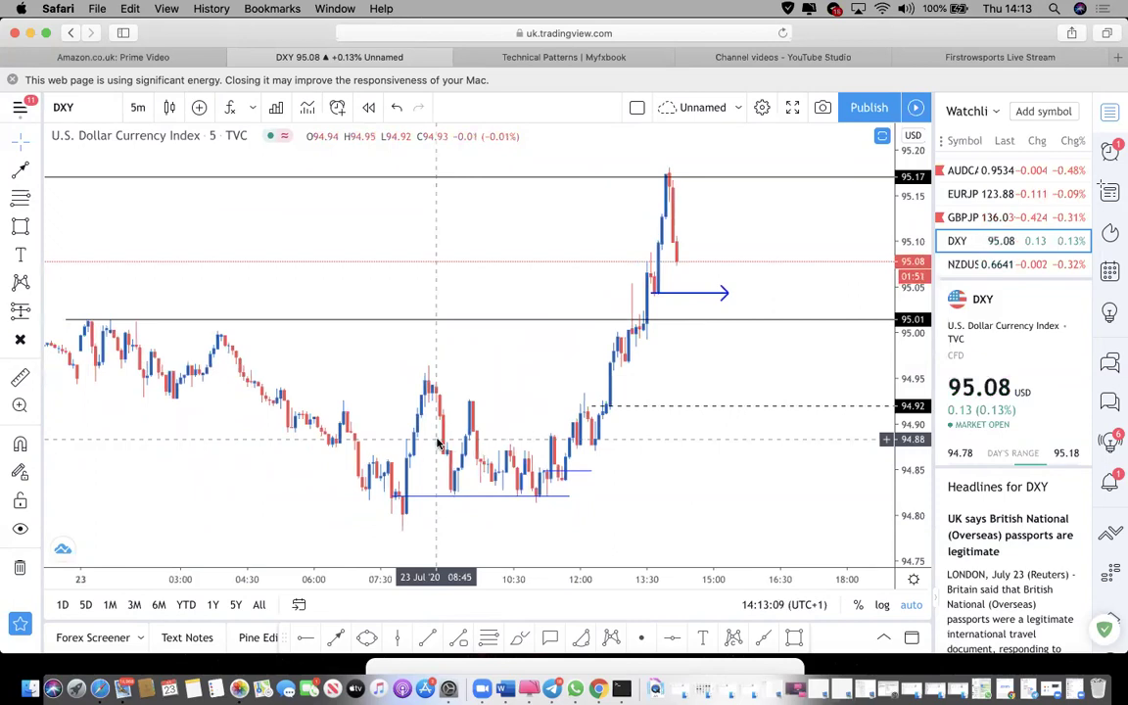
pyautogui.hscroll(-6, 438, 444)
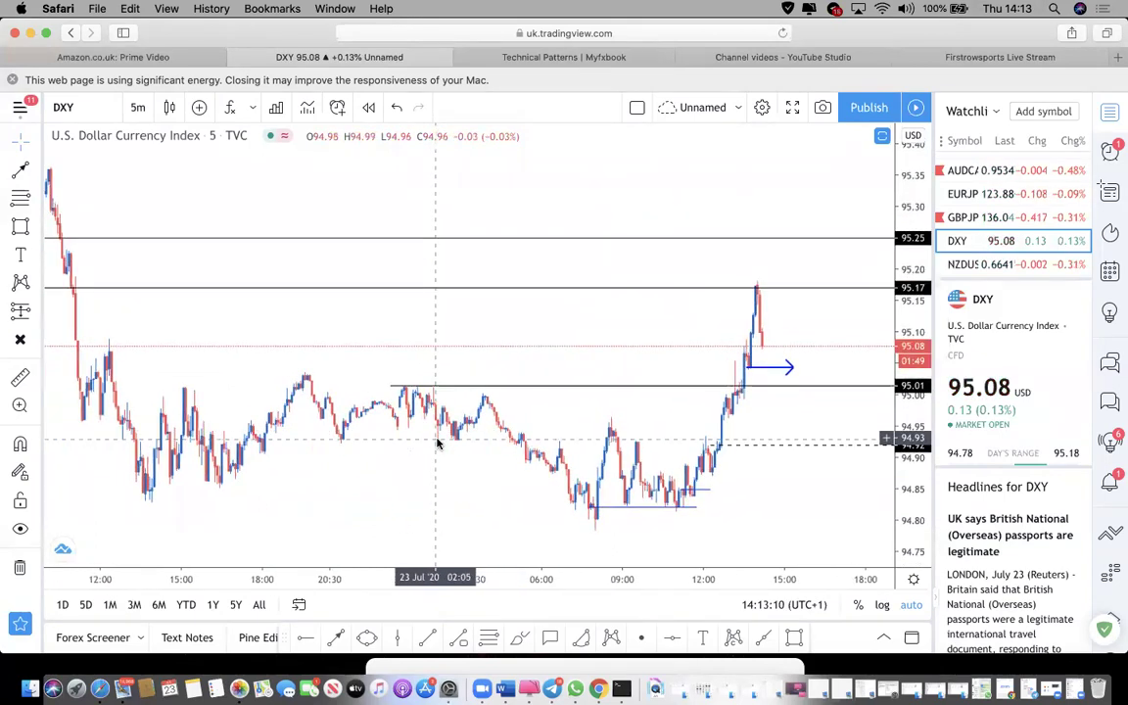
pyautogui.hscroll(6, 645, 385)
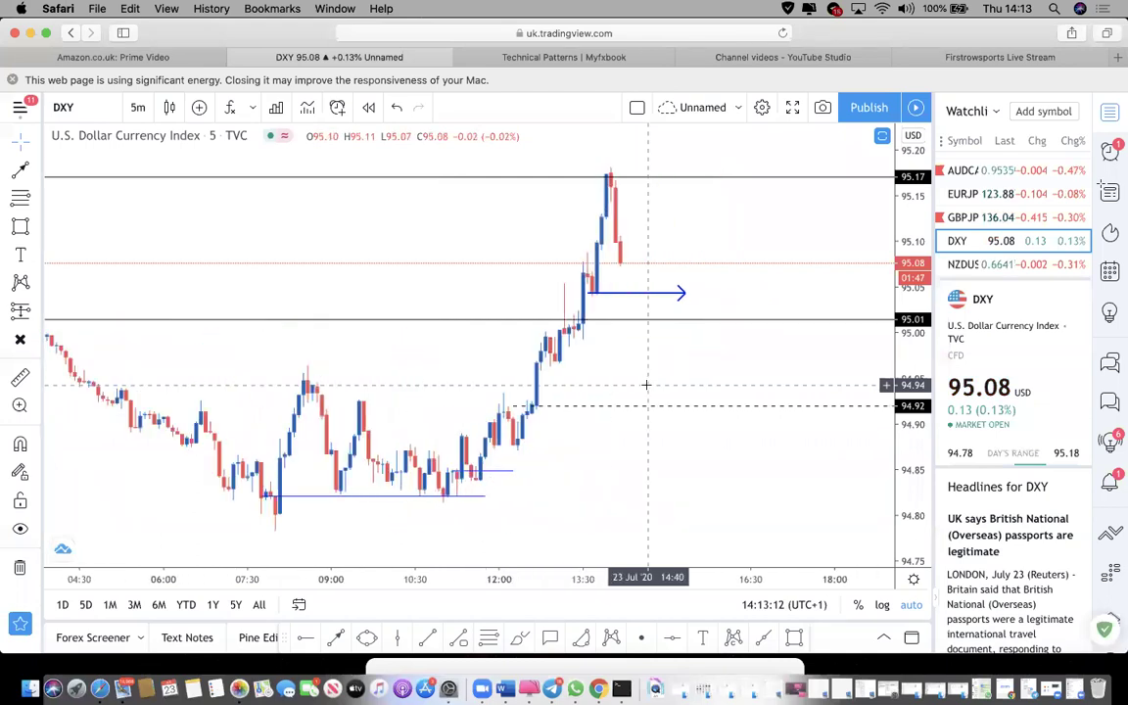
pyautogui.scroll(-5, 645, 385)
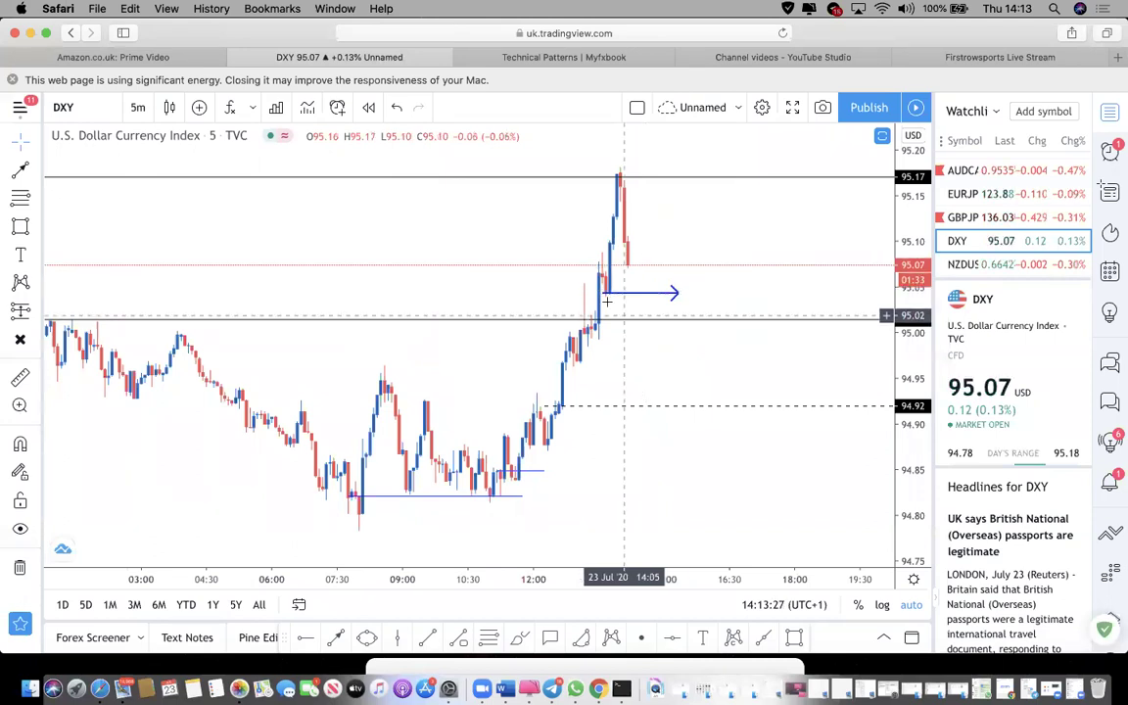
pyautogui.scroll(-5, 440, 284)
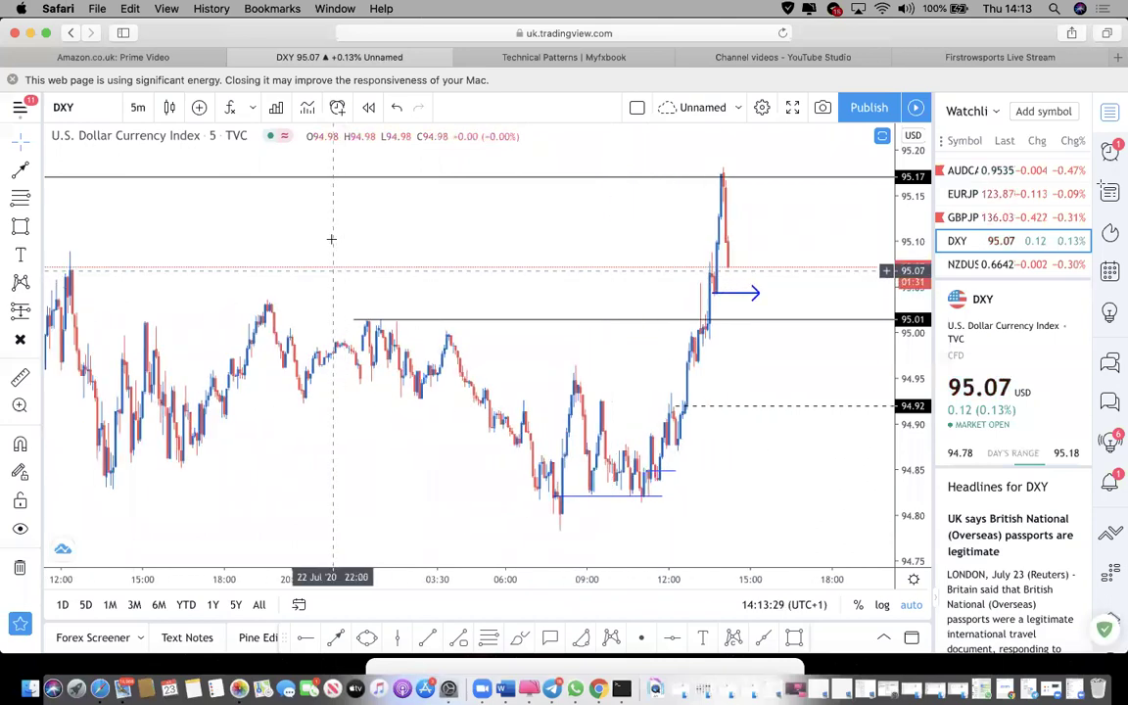
pyautogui.scroll(-3, 294, 245)
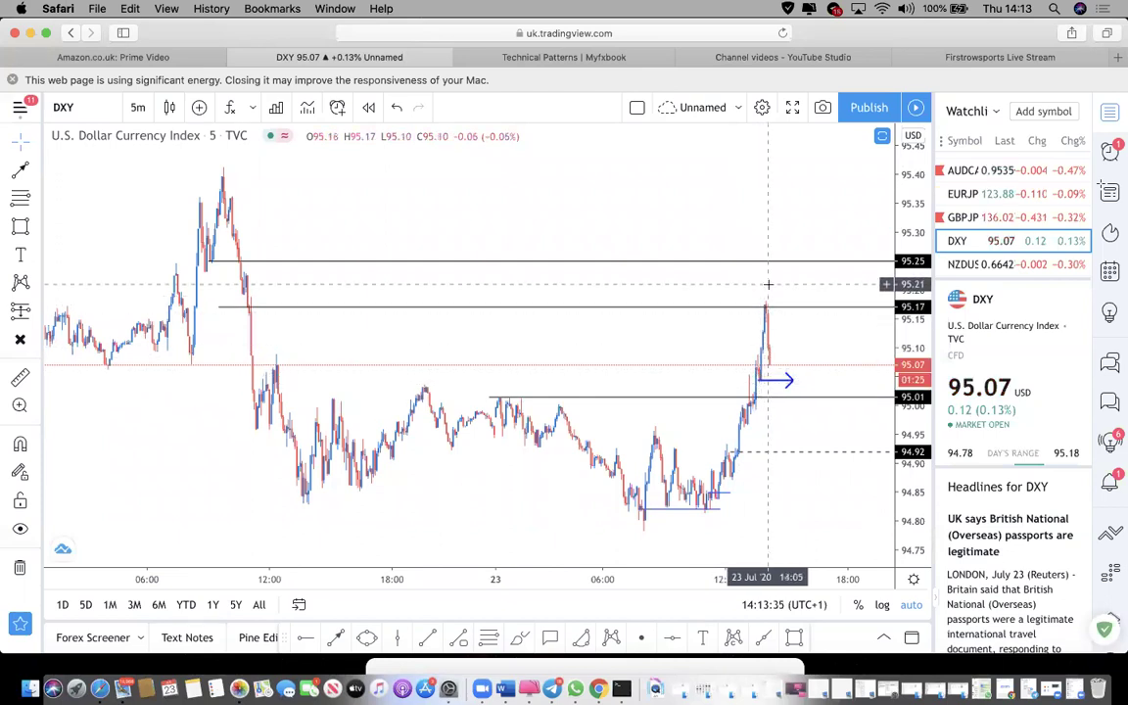
pyautogui.scroll(4, 768, 285)
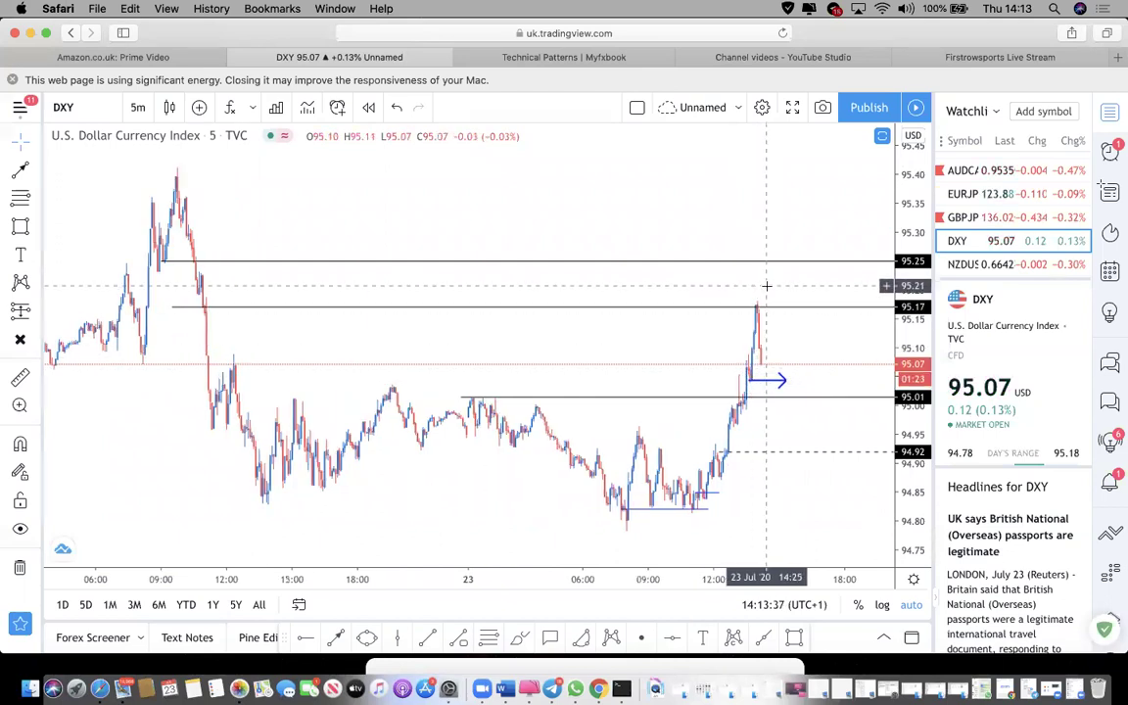
pyautogui.scroll(1, 768, 285)
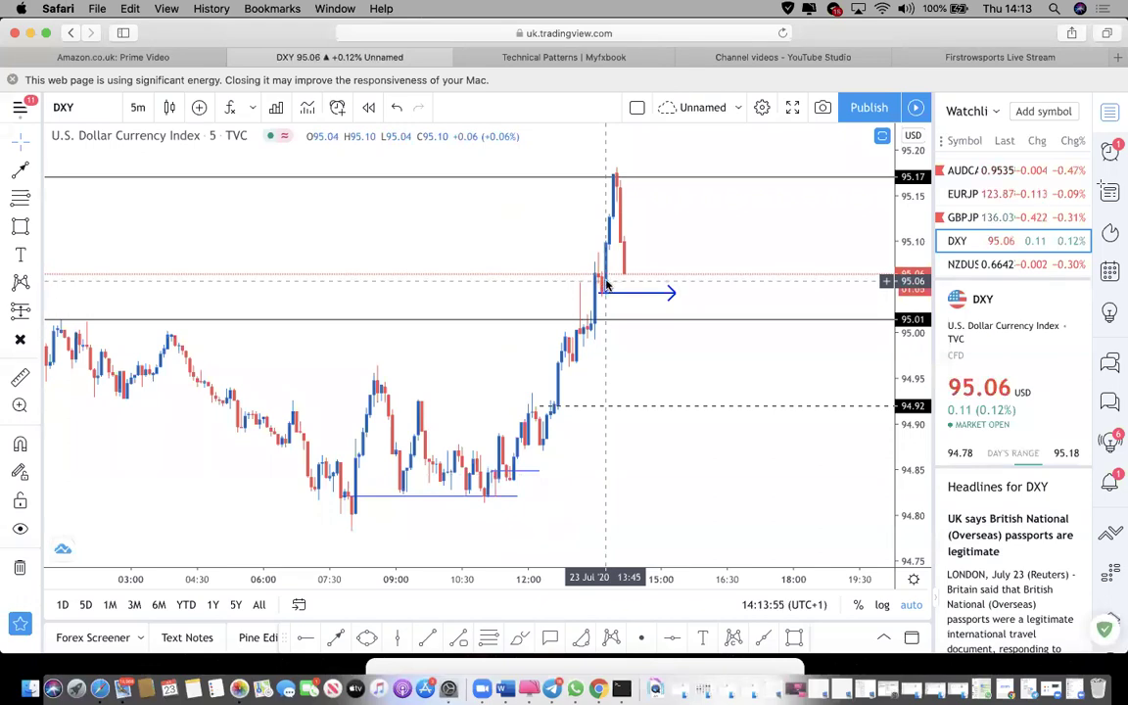
pyautogui.scroll(-2, 606, 284)
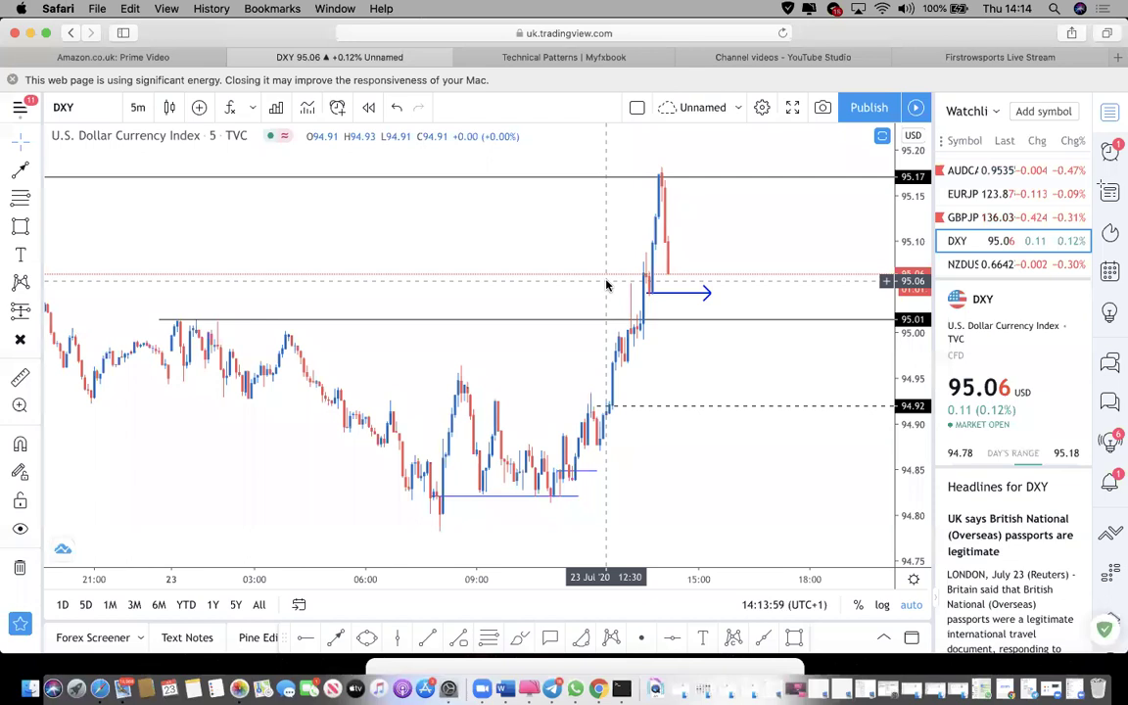
pyautogui.scroll(3, 606, 284)
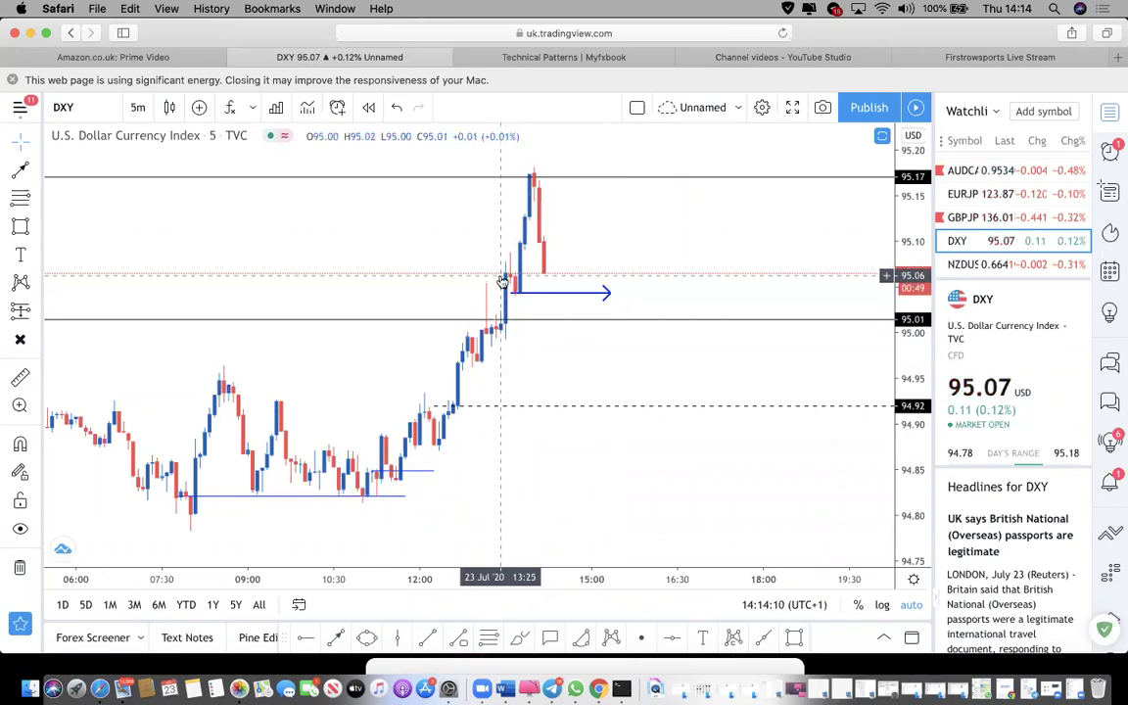
# Inspect the latest DXY decline towards the horizontal arrow on the 1-minute interval and return to the 5-minute interval.
pyautogui.click(140, 110)
pyautogui.click(148, 261)
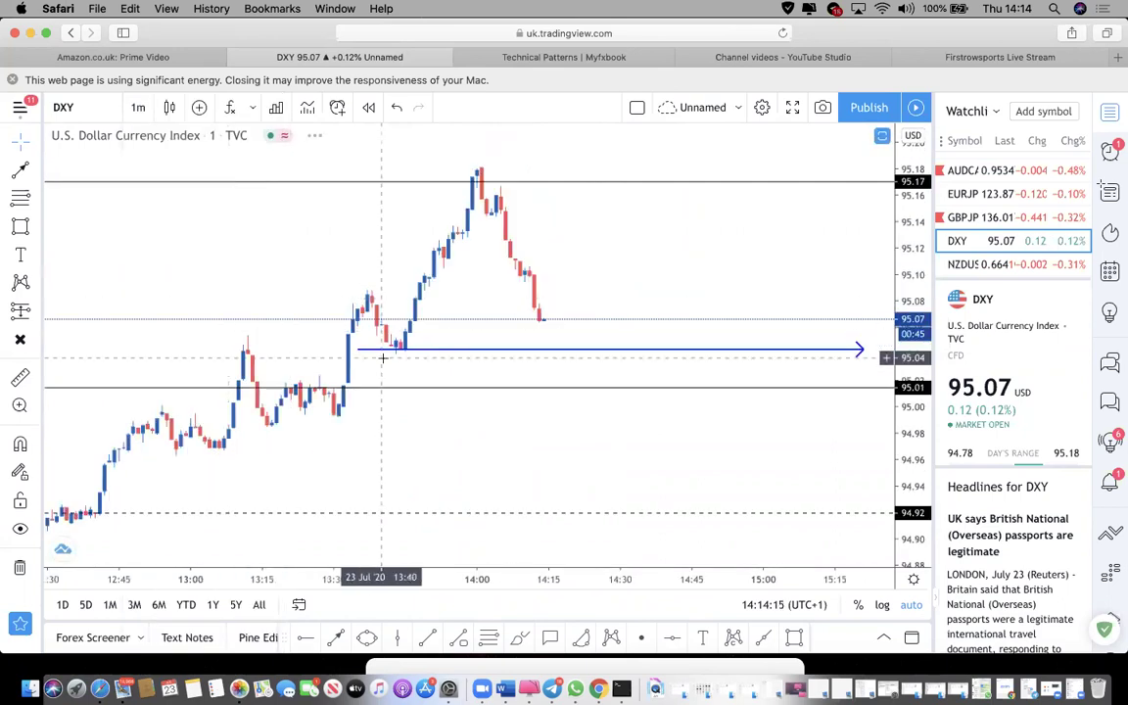
pyautogui.scroll(-3, 383, 357)
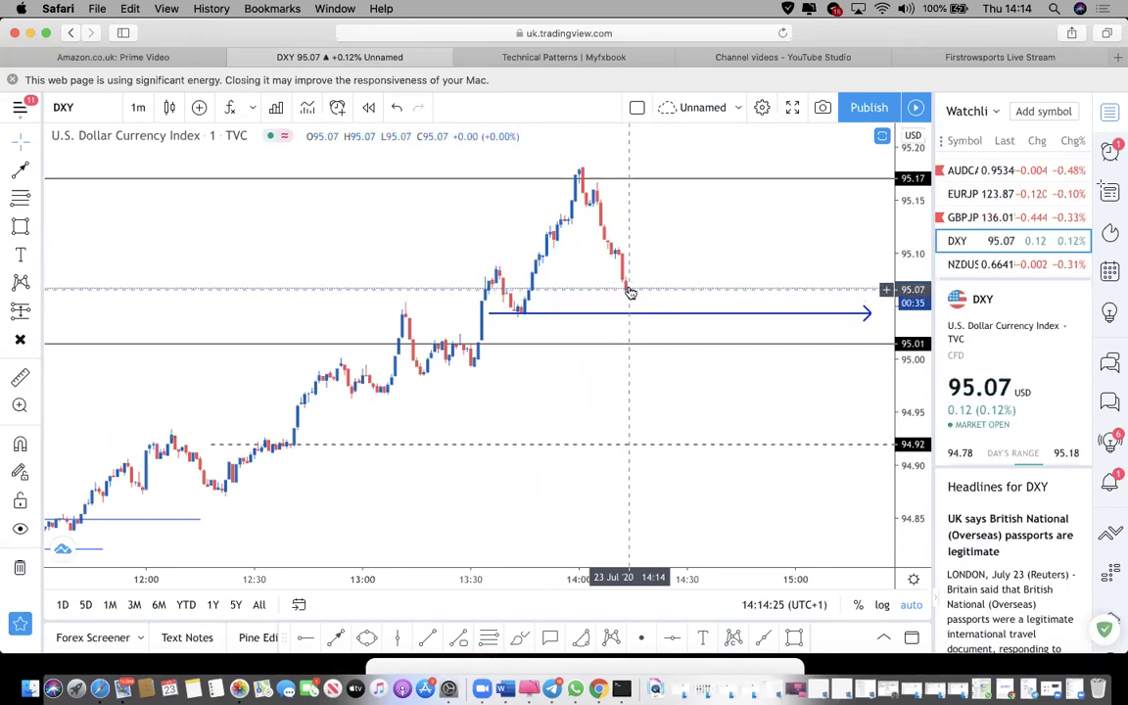
pyautogui.click(135, 107)
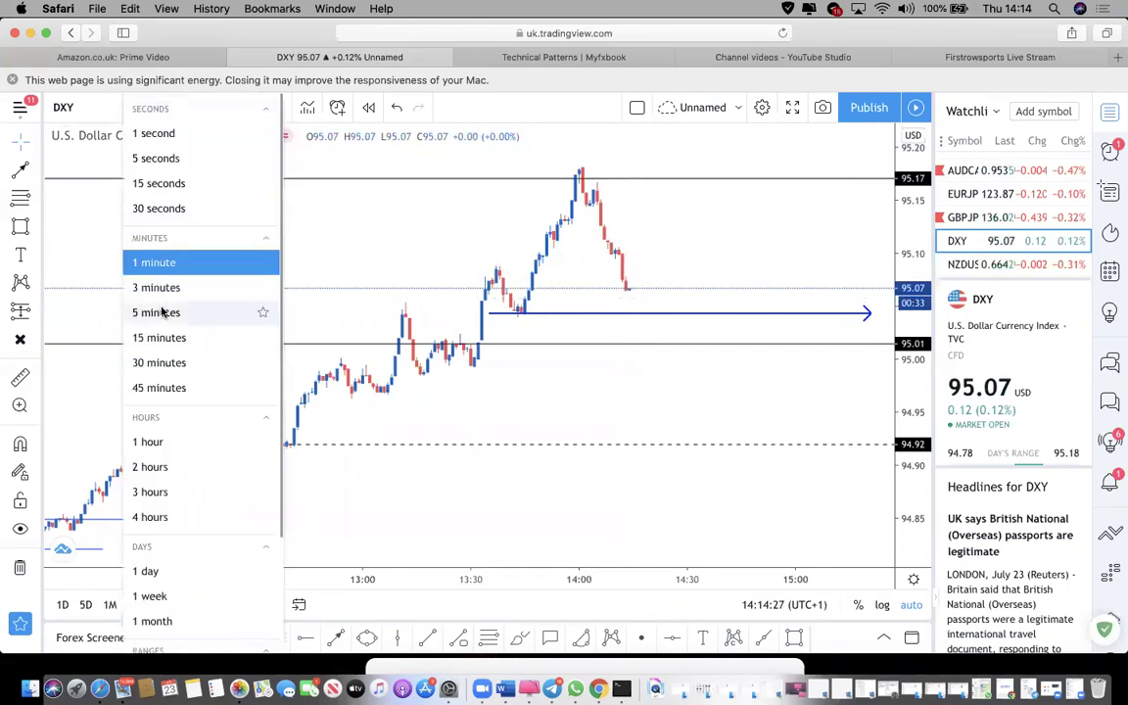
pyautogui.click(156, 312)
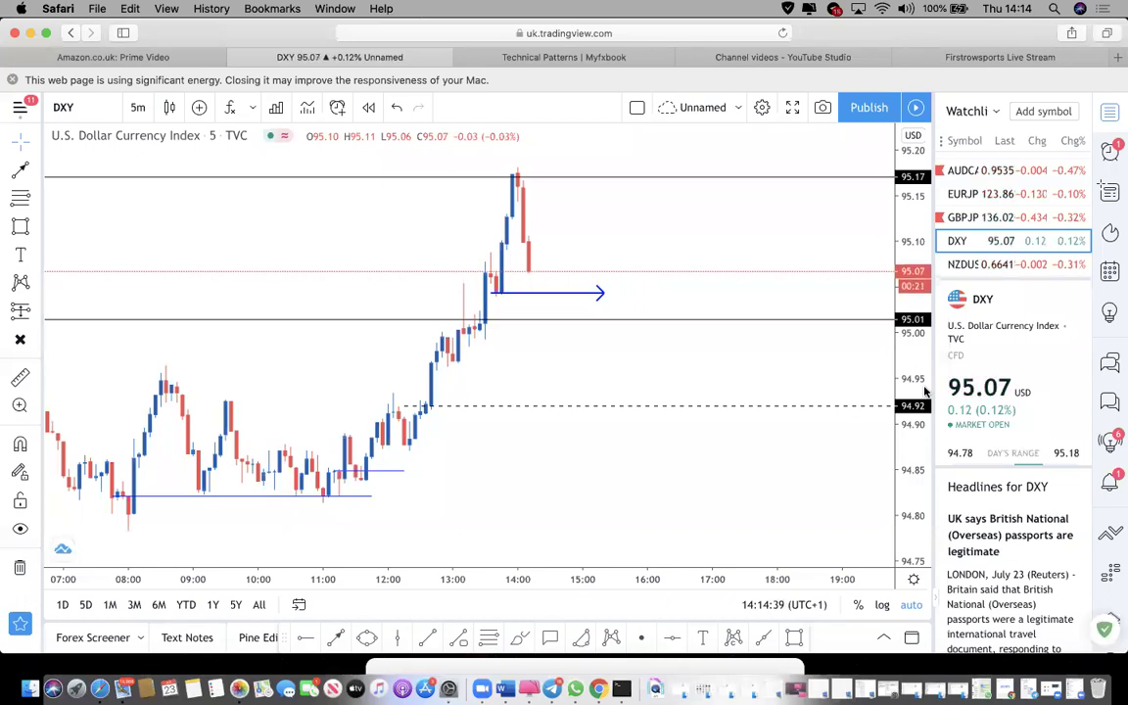
# Open the EURJPY chart and examine the latest candles against the green zones and the projected blue path.
pyautogui.scroll(-5, 515, 216)
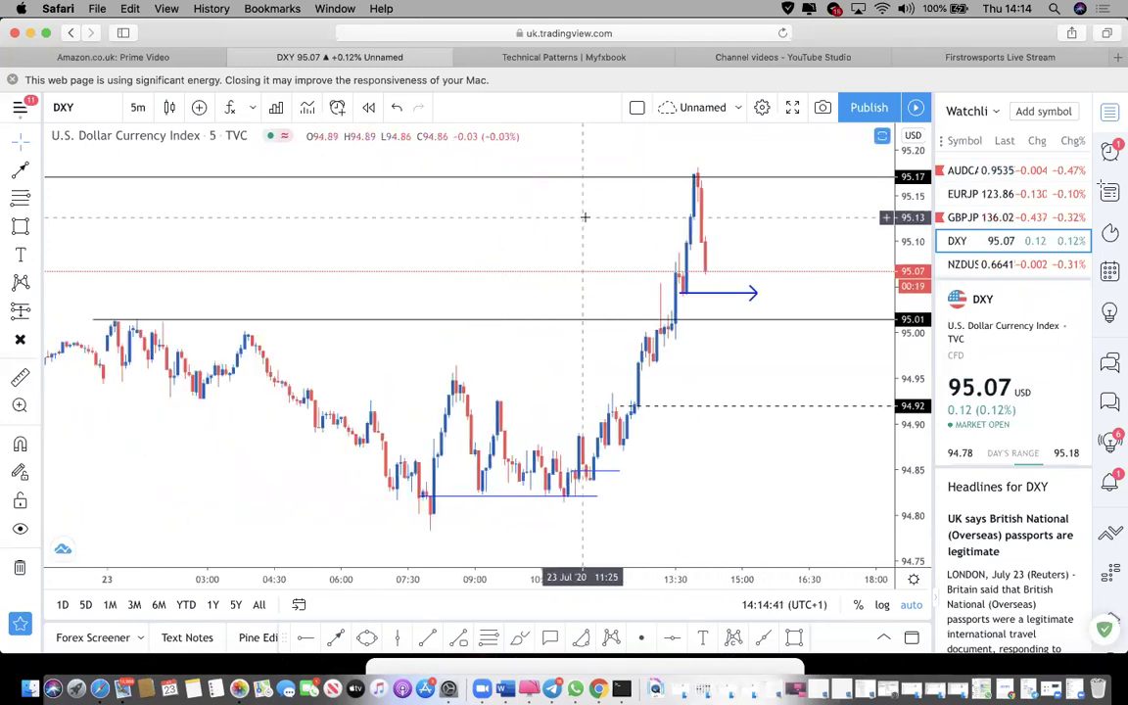
pyautogui.scroll(-2, 584, 216)
pyautogui.click(979, 193)
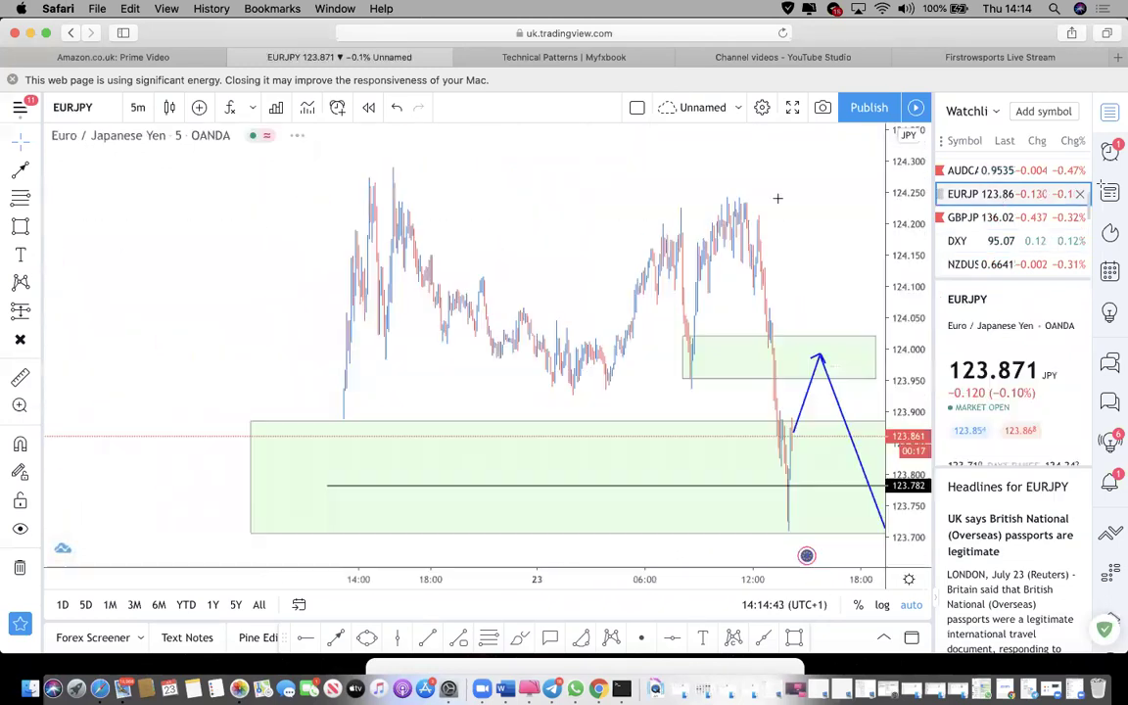
pyautogui.scroll(5, 688, 228)
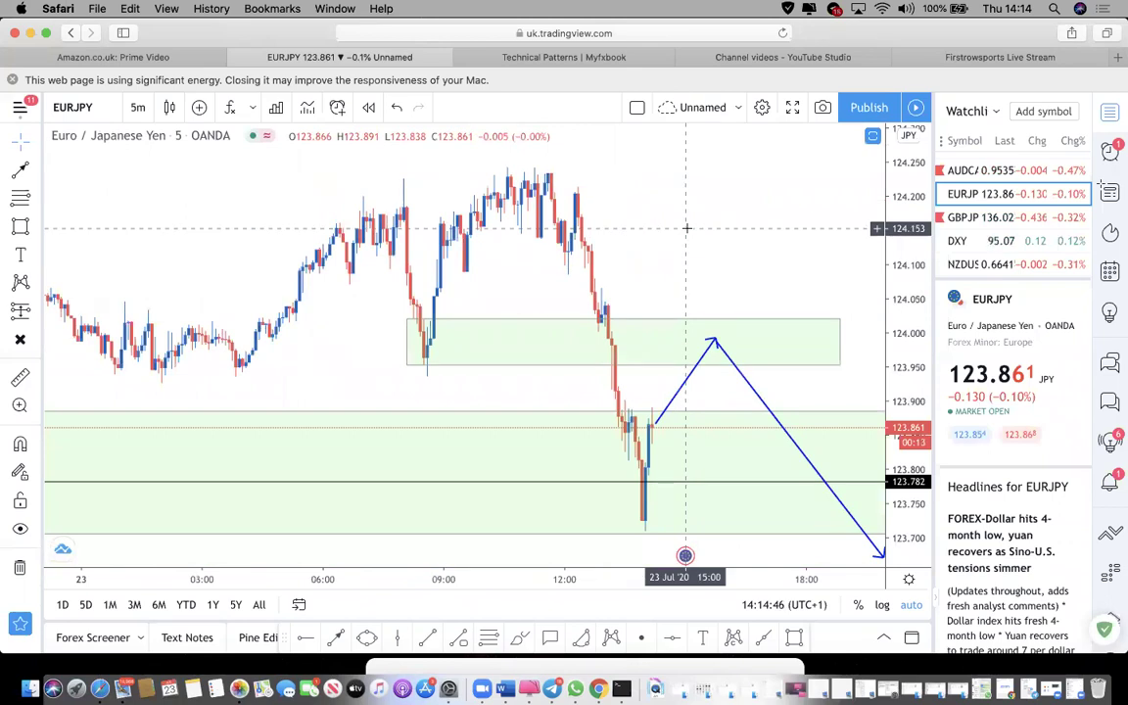
pyautogui.scroll(3, 687, 228)
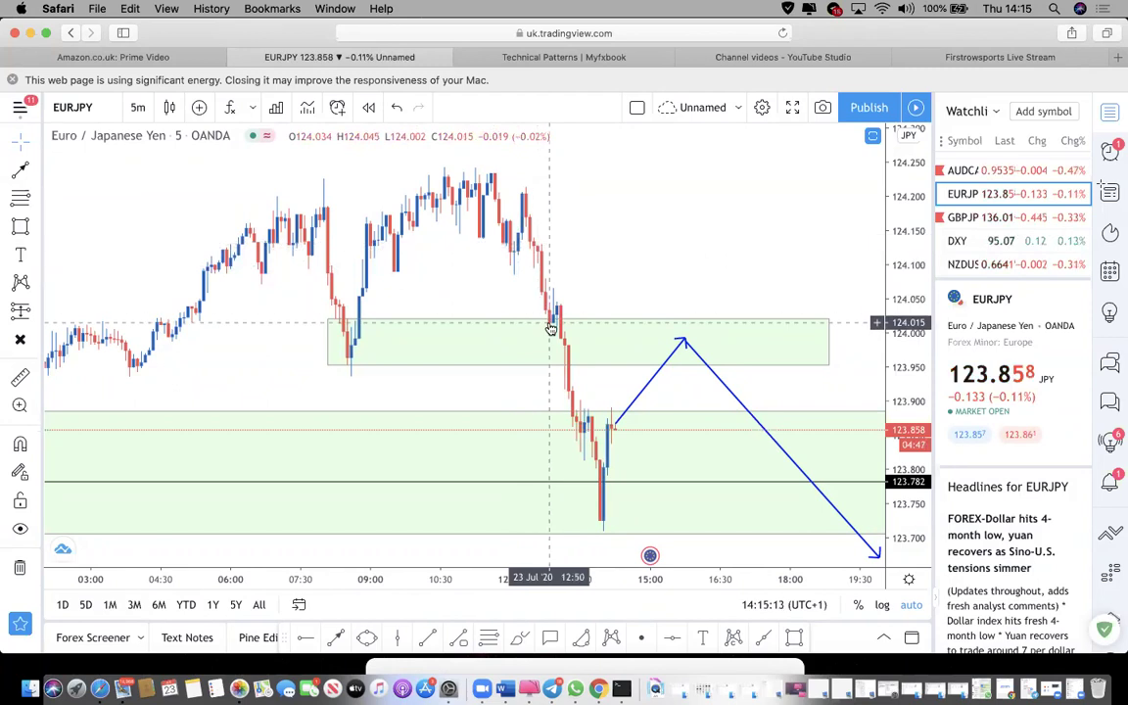
# Return to the DXY chart and close the Finder window holding the meeting recording files.
pyautogui.click(960, 240)
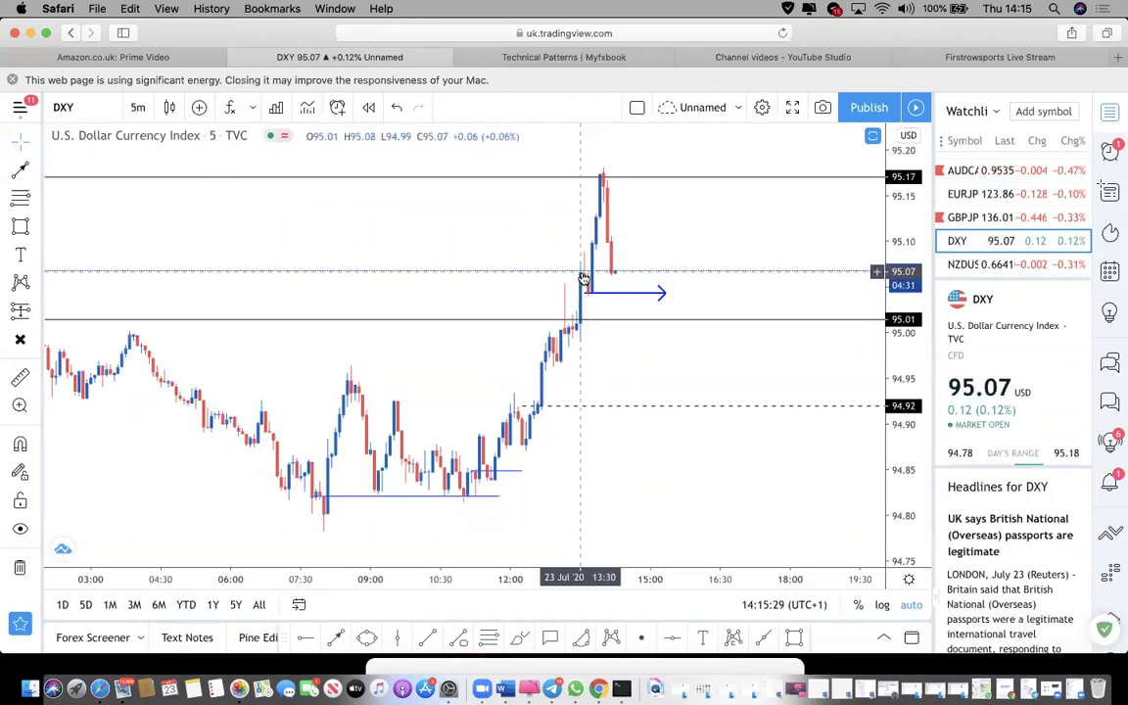
pyautogui.press('super+Tab')
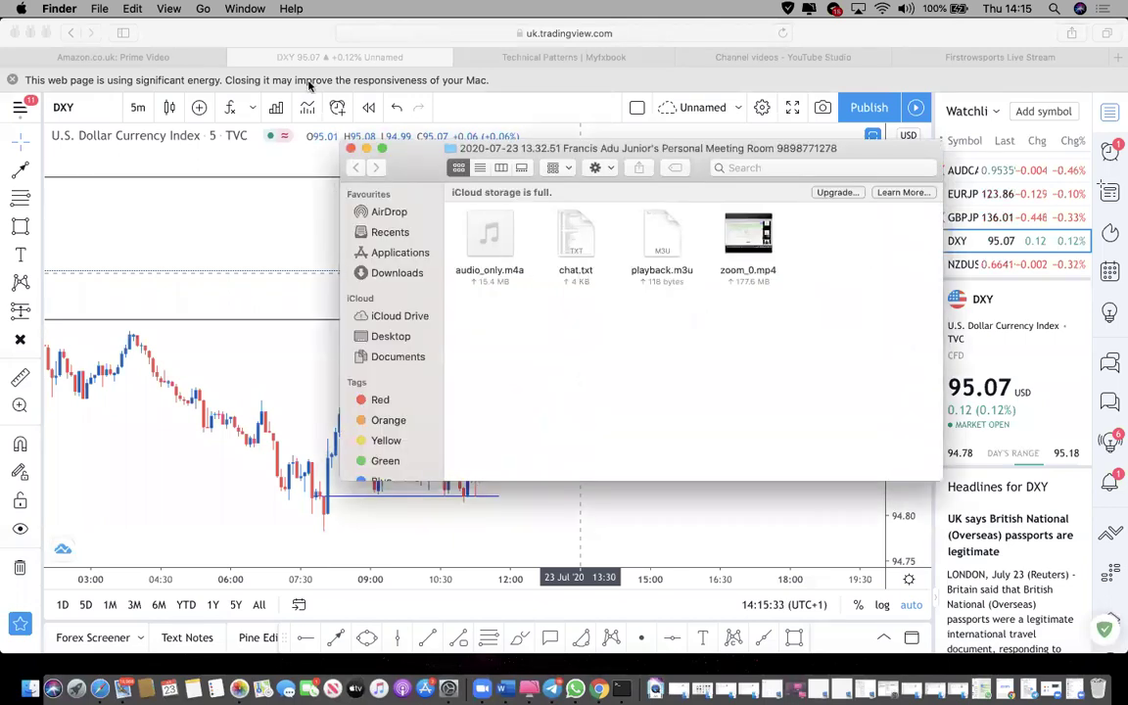
pyautogui.press('super+w')
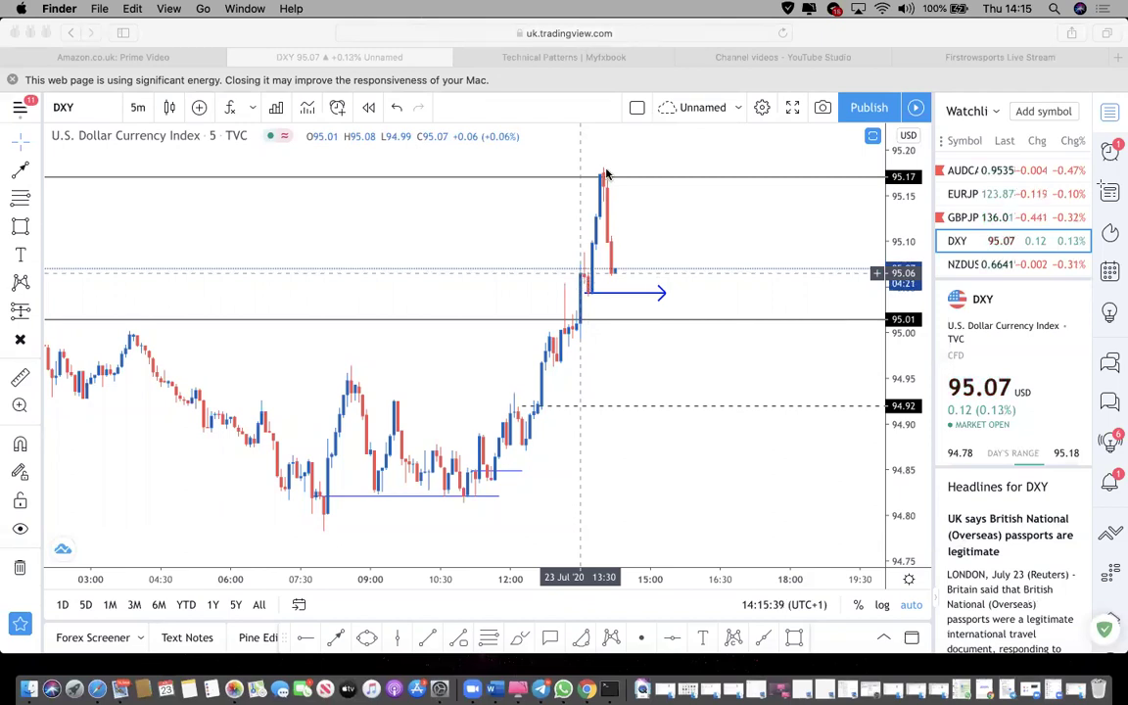
# Compare the 22 July DXY drop through the 95.25 and 95.17 levels with the latest price move.
pyautogui.scroll(-5, 591, 319)
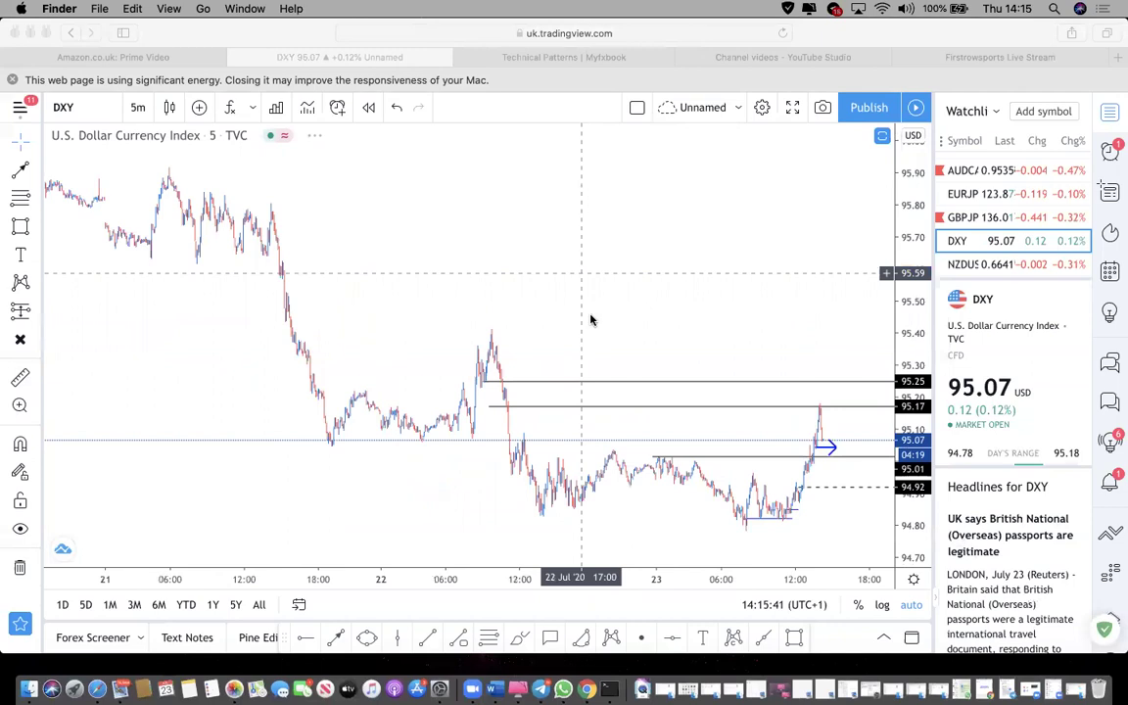
pyautogui.scroll(2, 590, 320)
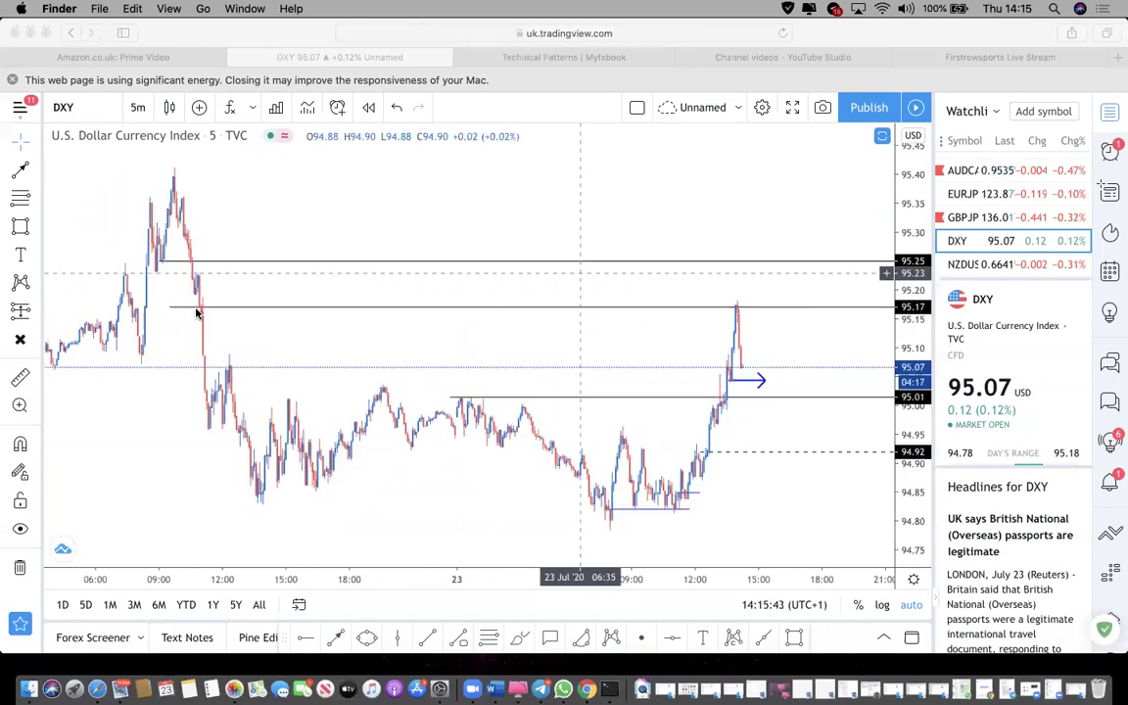
pyautogui.scroll(4, 196, 314)
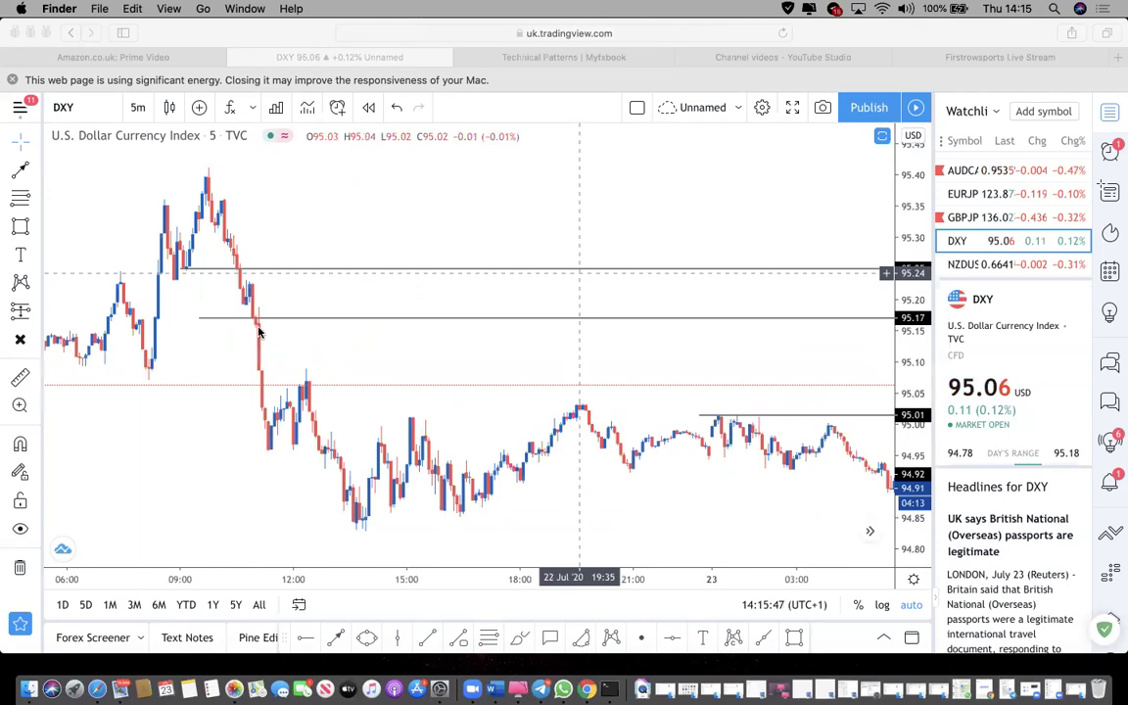
pyautogui.hscroll(10, 256, 330)
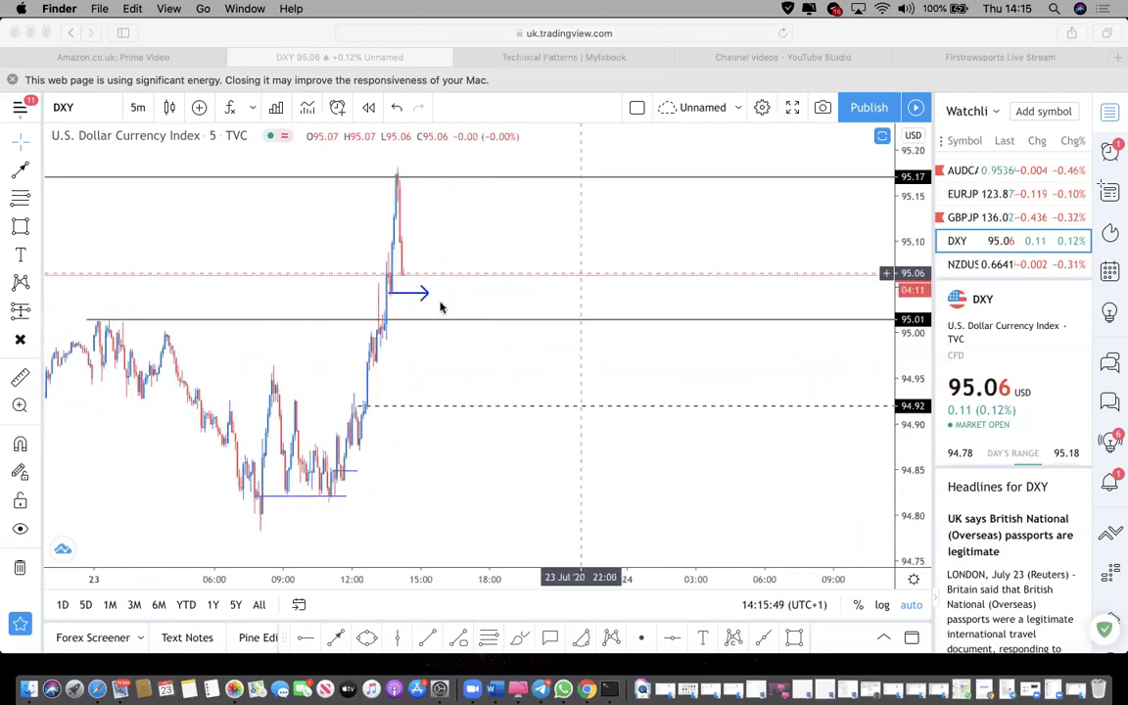
pyautogui.scroll(2, 979, 204)
pyautogui.scroll(-3, 981, 211)
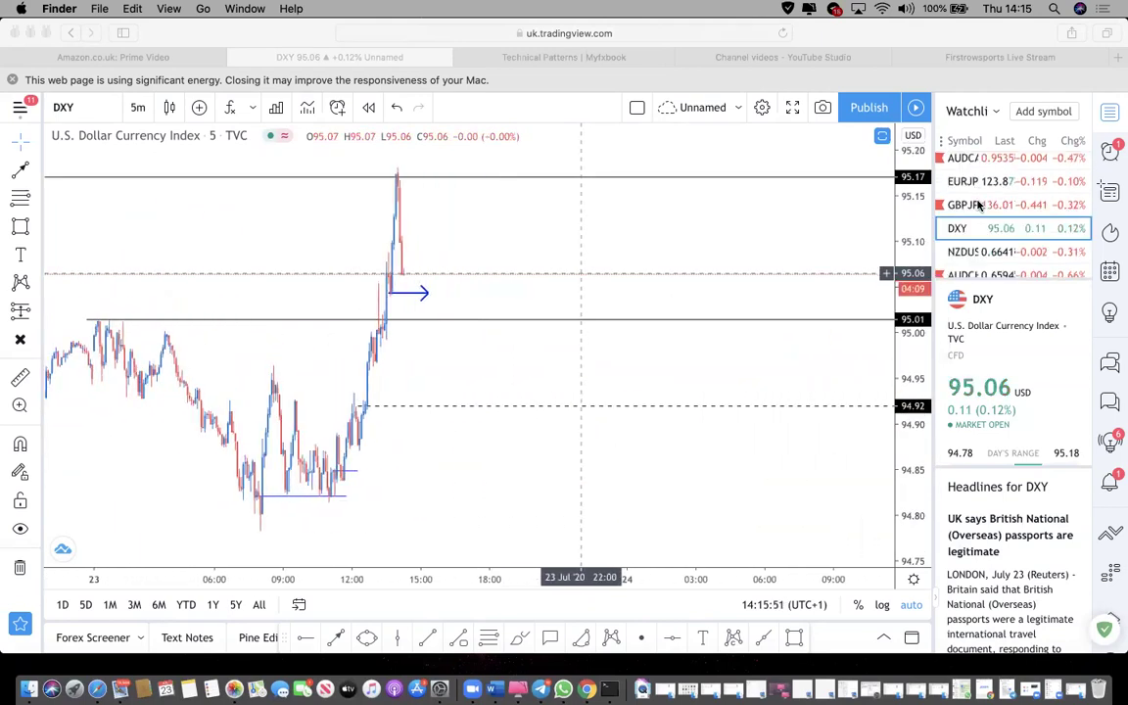
# Open the EURUSD chart from the watchlist and set its interval to 1 minute.
pyautogui.scroll(-10, 982, 214)
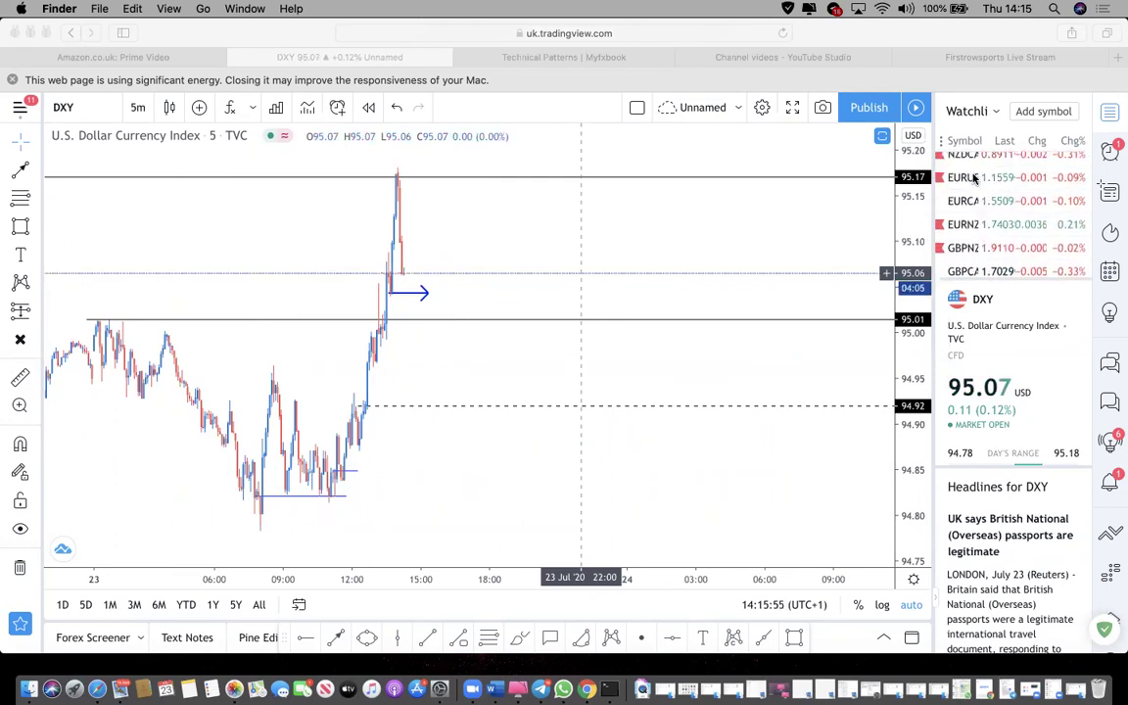
pyautogui.click(965, 177)
pyautogui.click(972, 181)
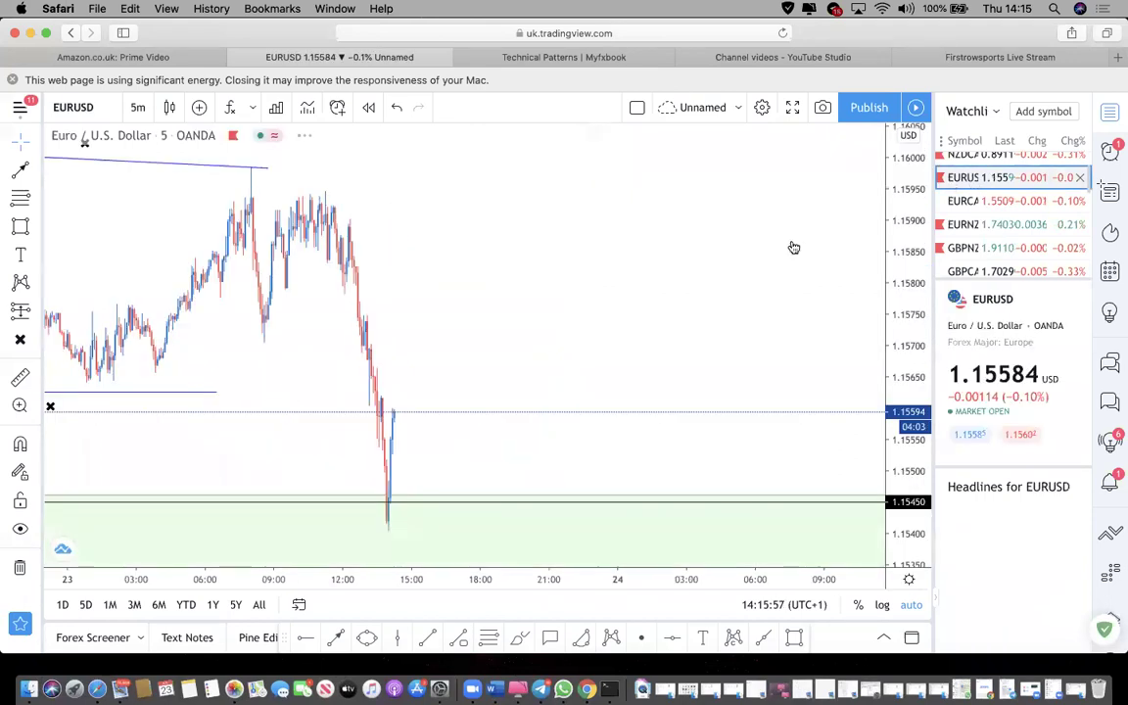
pyautogui.scroll(3, 678, 266)
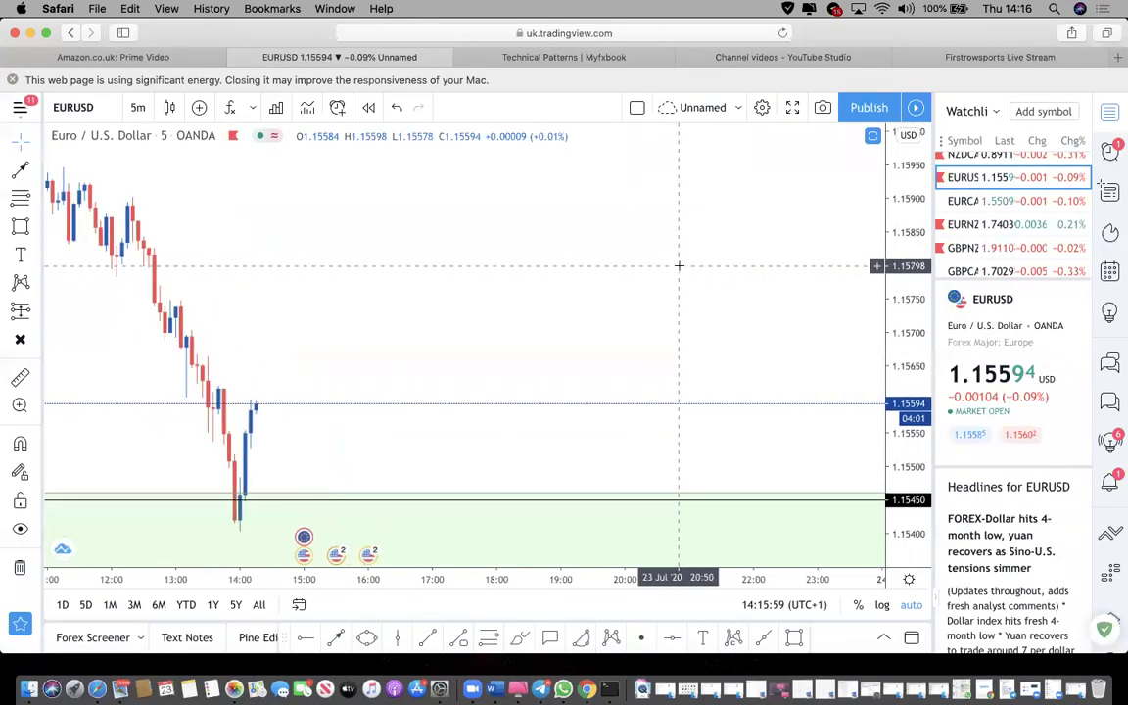
pyautogui.click(138, 106)
pyautogui.click(168, 272)
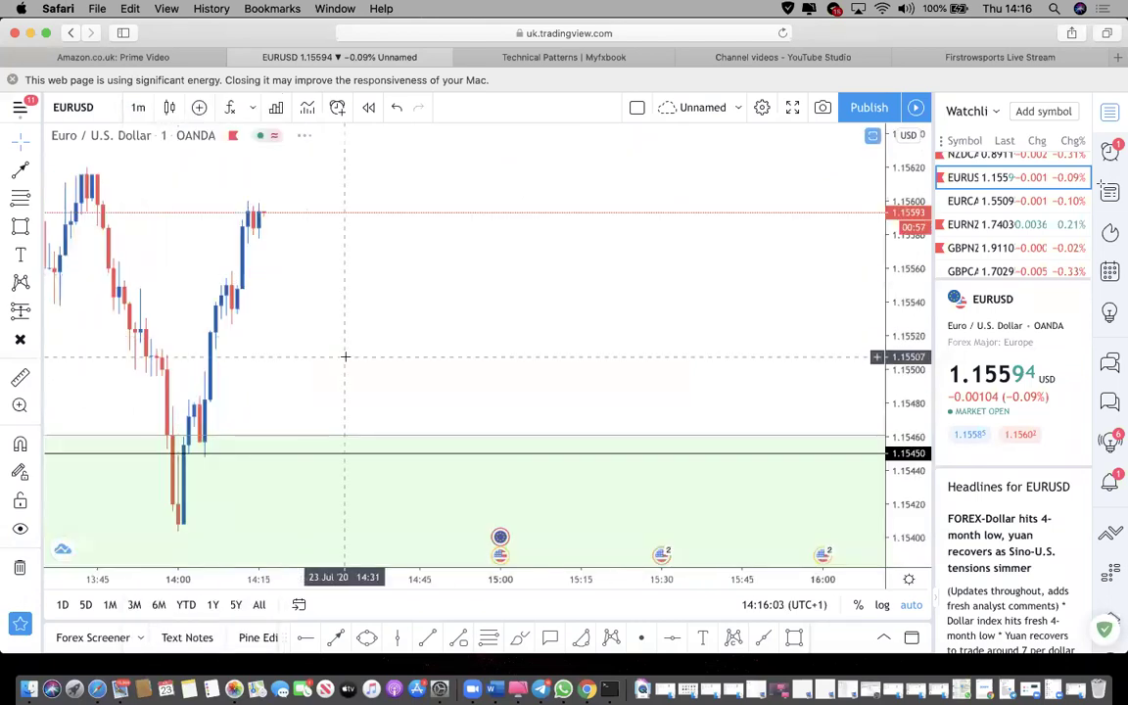
# Draw a horizontal arrow on EURUSD at about 1.15616, from just before the 13:45 swing high to about 15:04.
pyautogui.scroll(3, 344, 357)
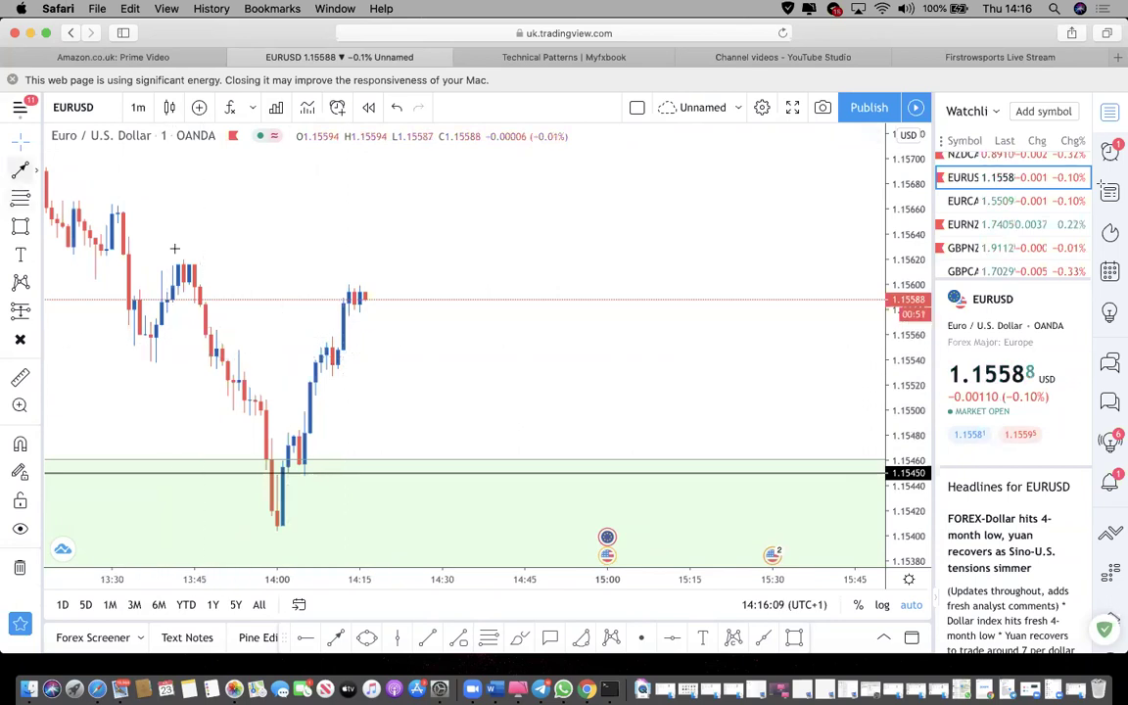
pyautogui.moveTo(175, 249); pyautogui.dragTo(167, 262)
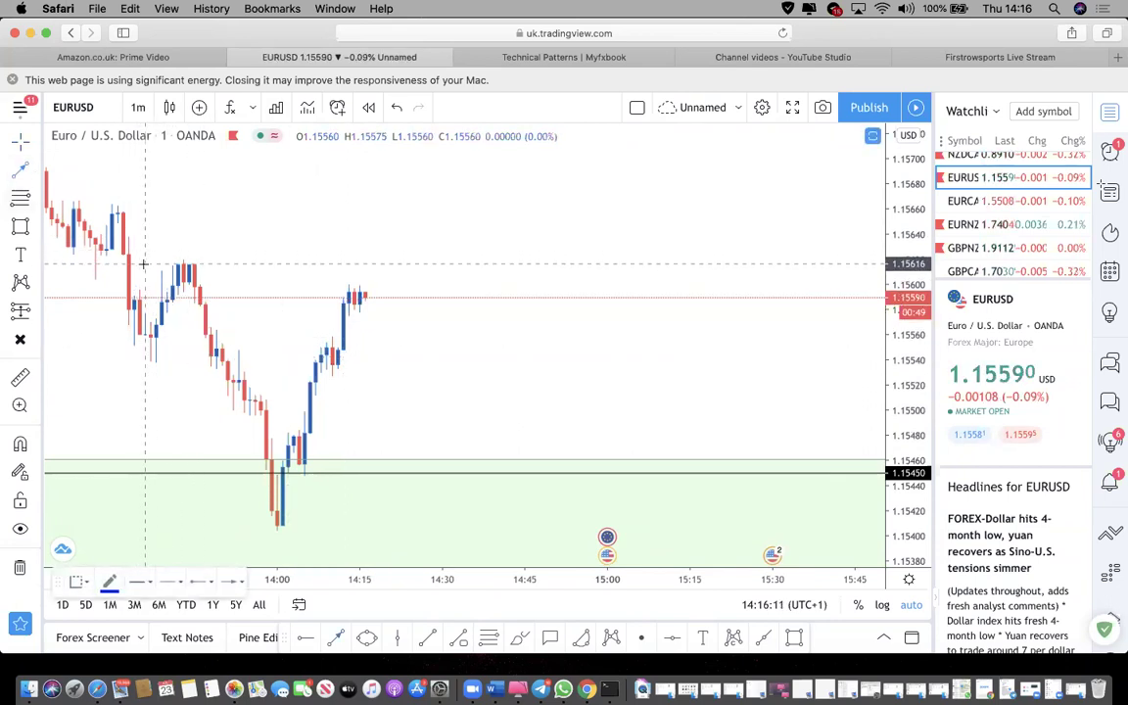
pyautogui.click(145, 264)
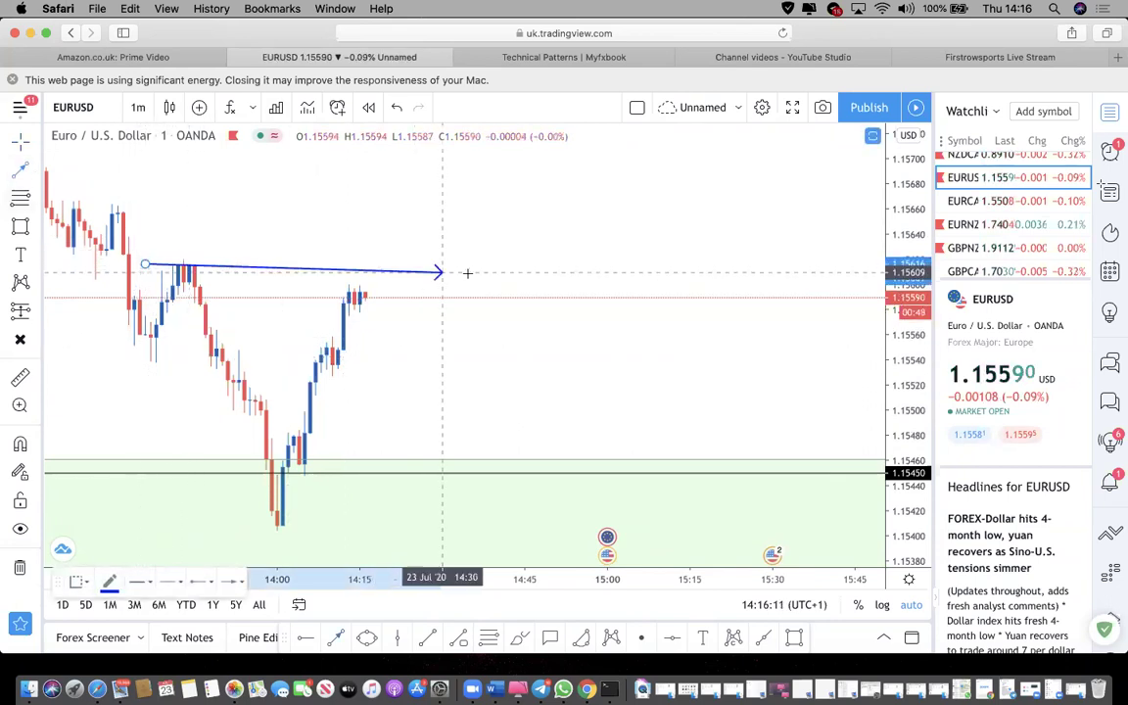
pyautogui.click(627, 265)
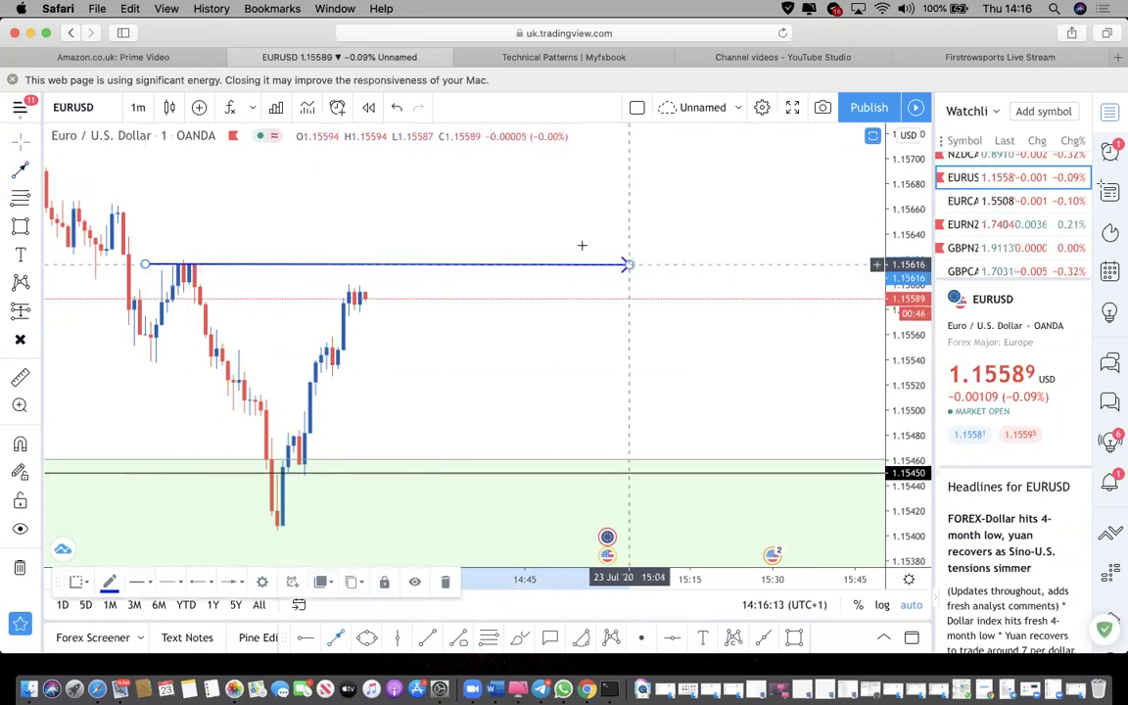
# Draw two connected projection arrows from the latest EURUSD candles, rising to about 1.15665 and falling to about 1.15506.
pyautogui.click(21, 171)
pyautogui.click(376, 310)
pyautogui.click(474, 207)
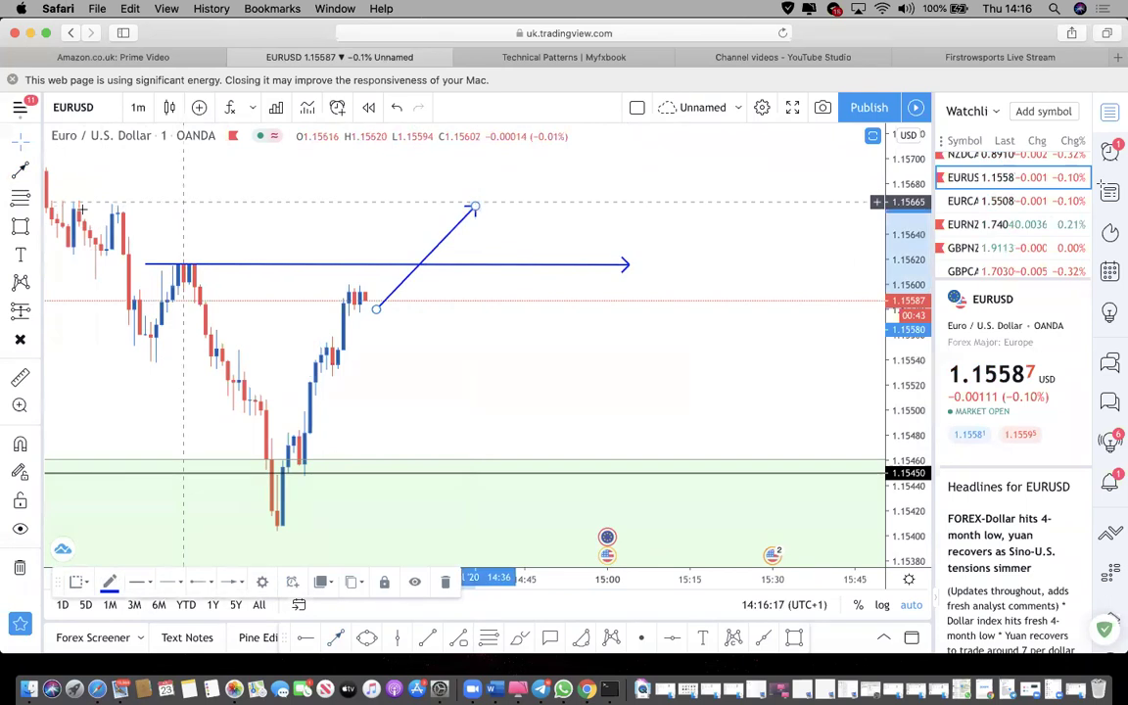
pyautogui.click(21, 170)
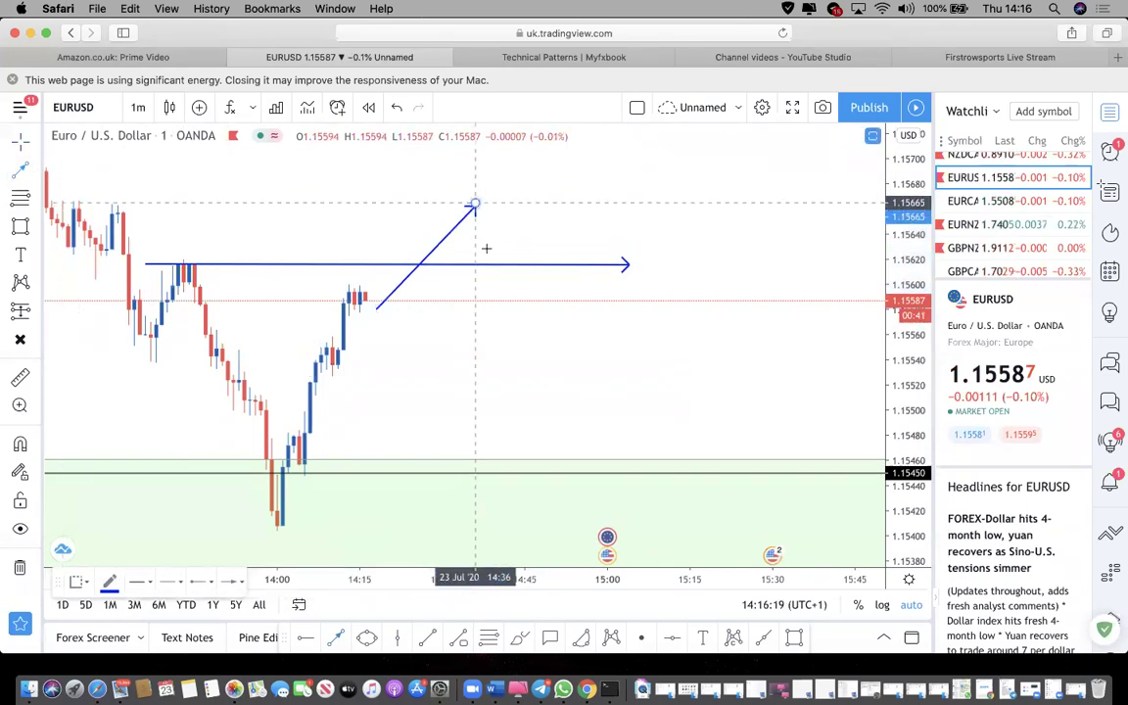
pyautogui.click(474, 208)
pyautogui.click(535, 400)
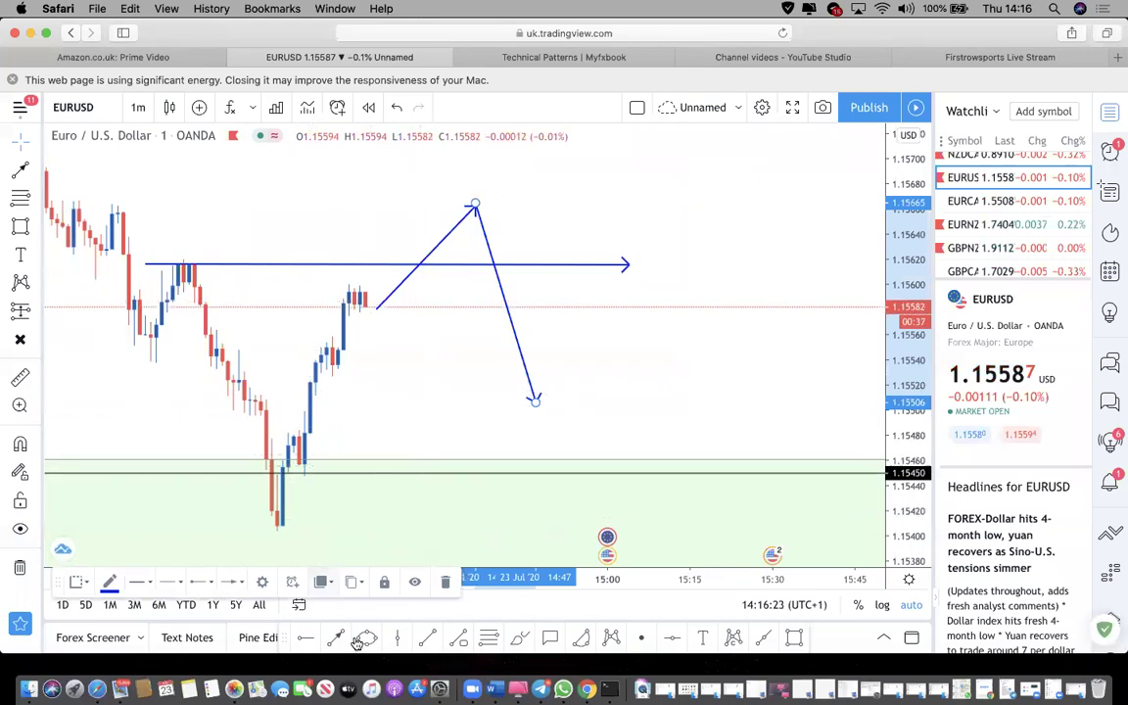
# Draw a rectangular zone at the falling arrow's tip, from 14:04 to about 15:35 and between about 1.15513 and 1.15500.
pyautogui.click(794, 637)
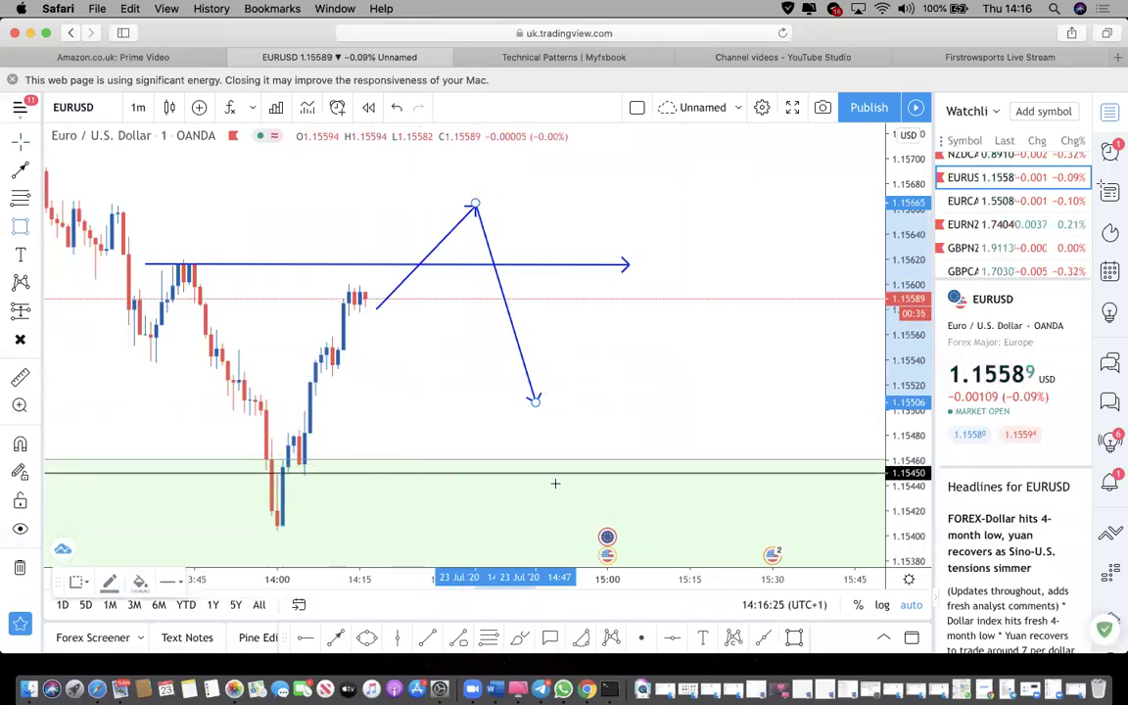
pyautogui.click(298, 395)
pyautogui.click(800, 432)
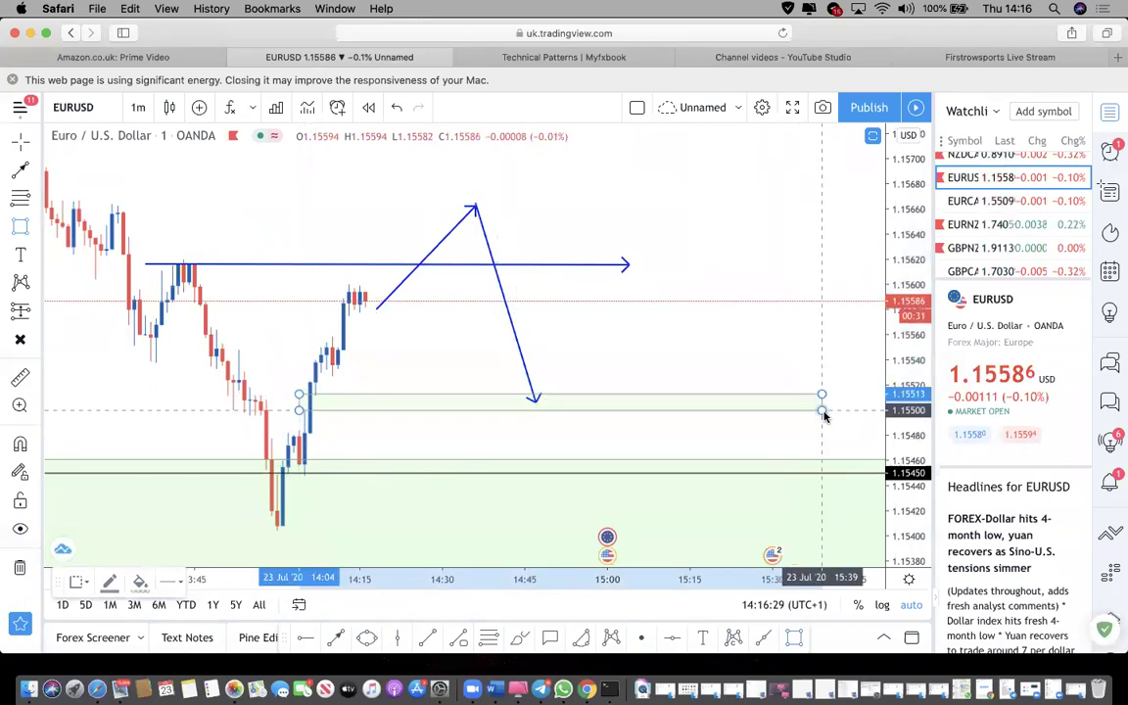
pyautogui.click(800, 409)
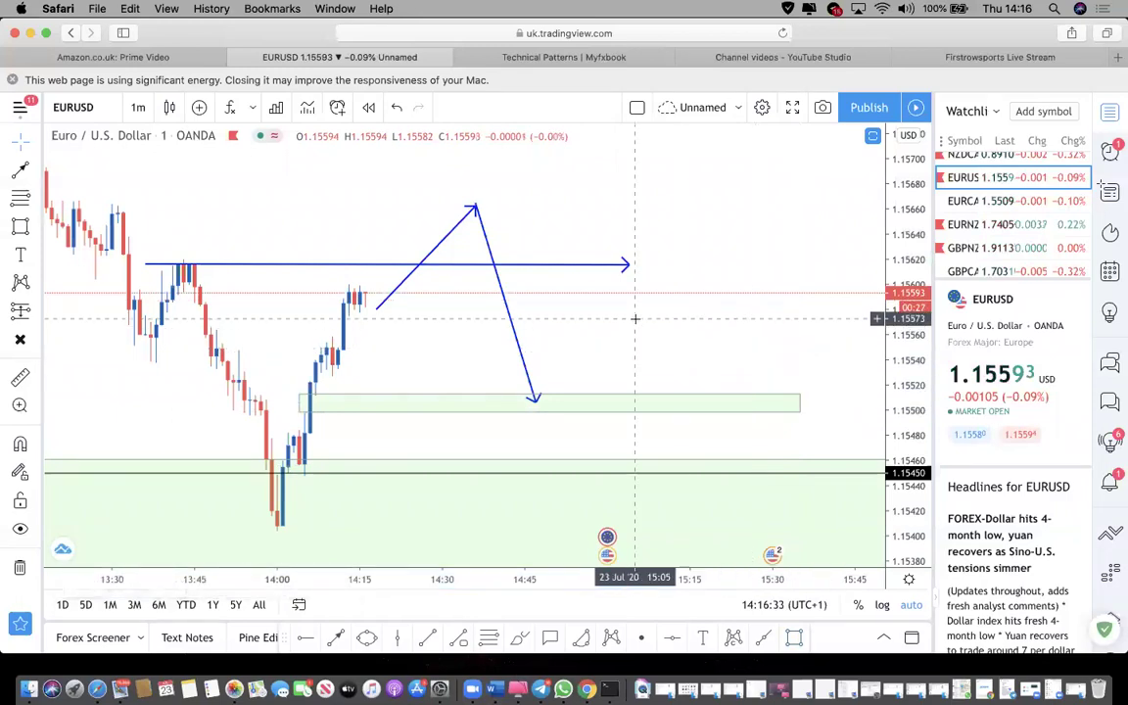
# Place a horizontal ray at 1.15550 on EURUSD, starting at the small swing high before the latest push up.
pyautogui.scroll(-5, 634, 318)
pyautogui.scroll(-1, 635, 318)
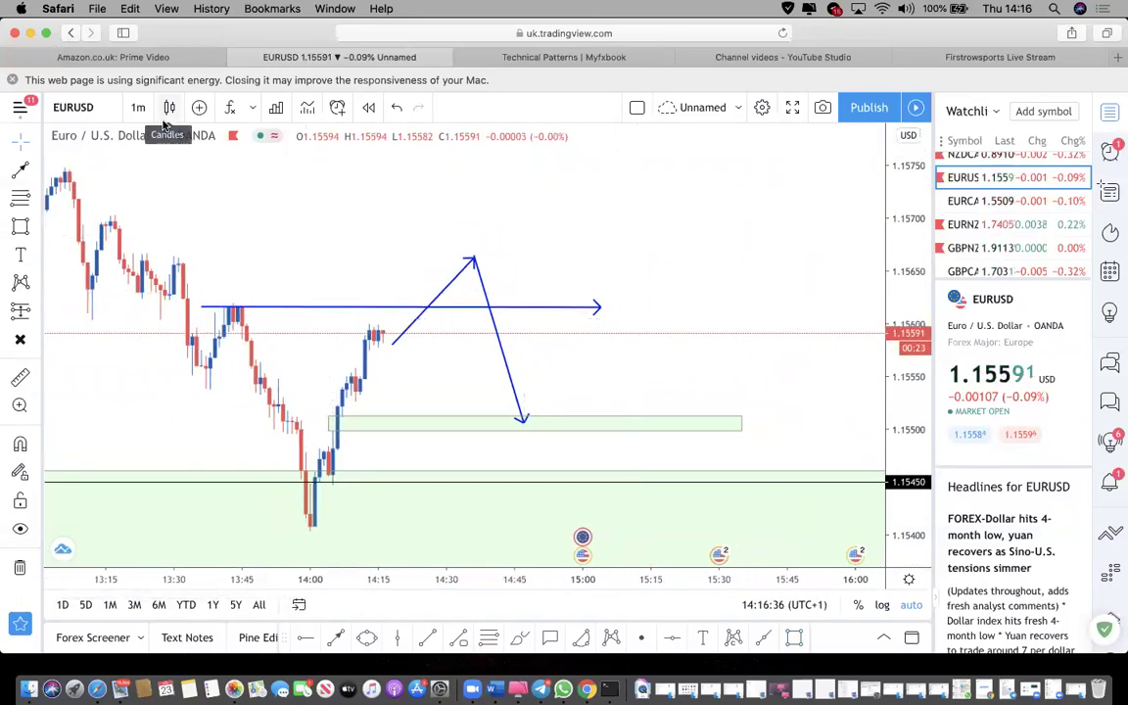
pyautogui.scroll(2, 244, 257)
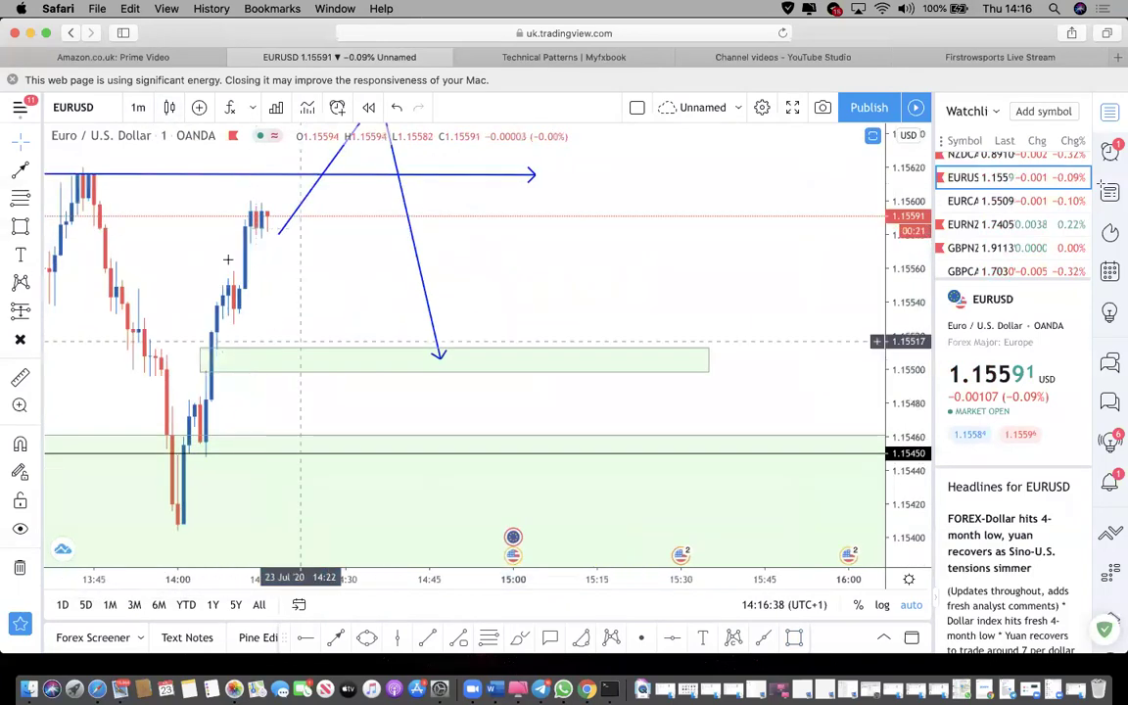
pyautogui.scroll(-1, 224, 256)
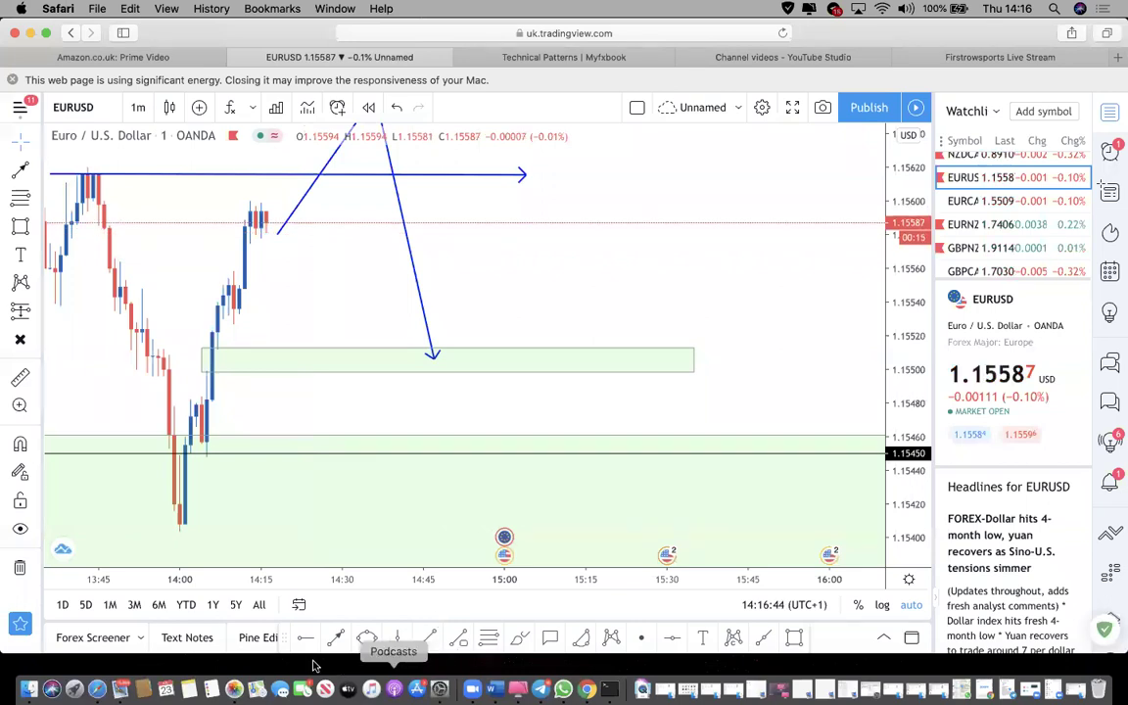
pyautogui.click(211, 284)
pyautogui.click(325, 315)
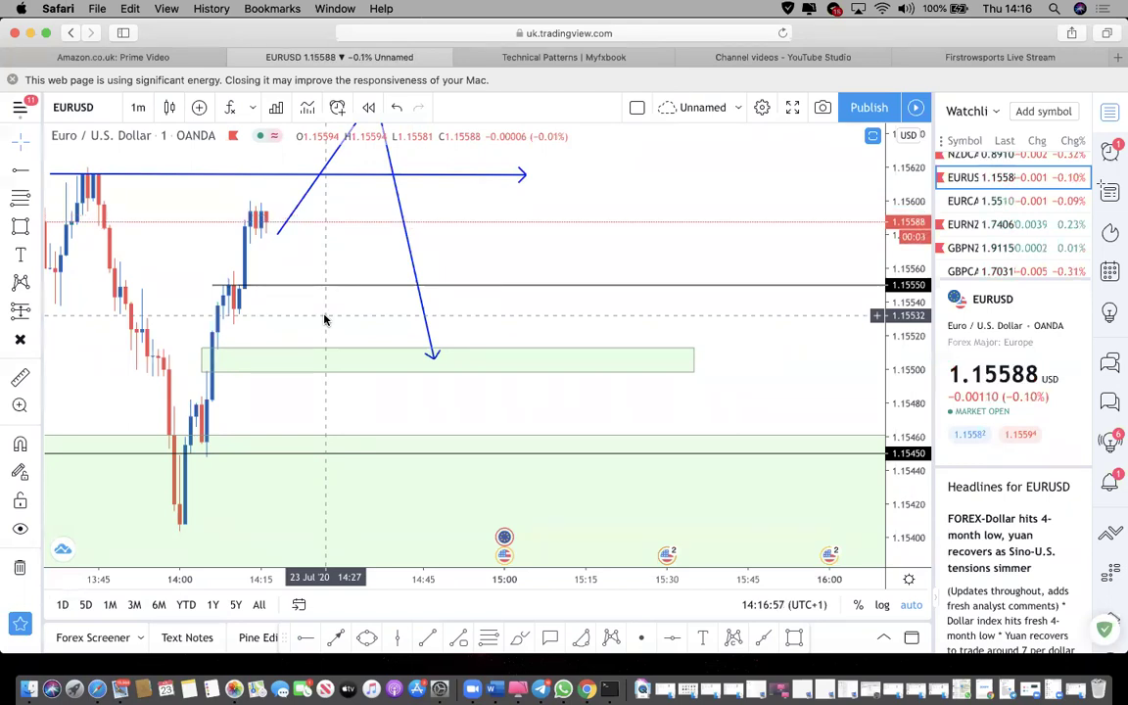
# Review the wider EURUSD decline, then open DXY and examine its latest drop towards the horizontal arrow.
pyautogui.scroll(-6, 333, 294)
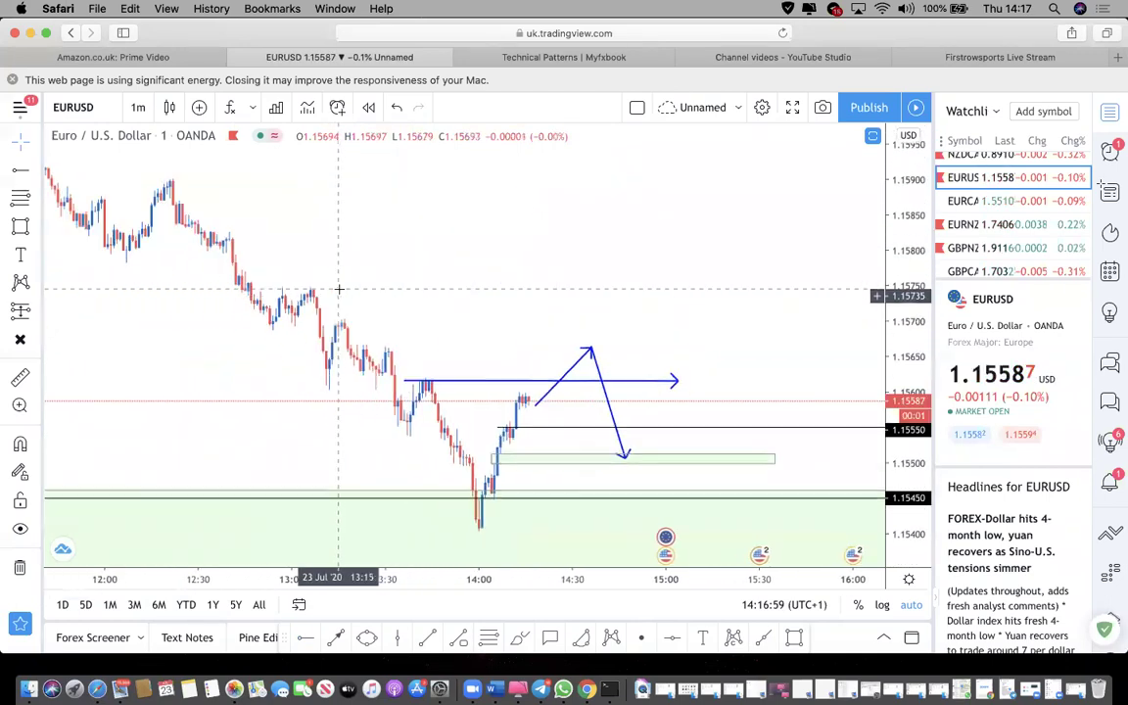
pyautogui.scroll(-1, 336, 280)
pyautogui.scroll(-3, 994, 222)
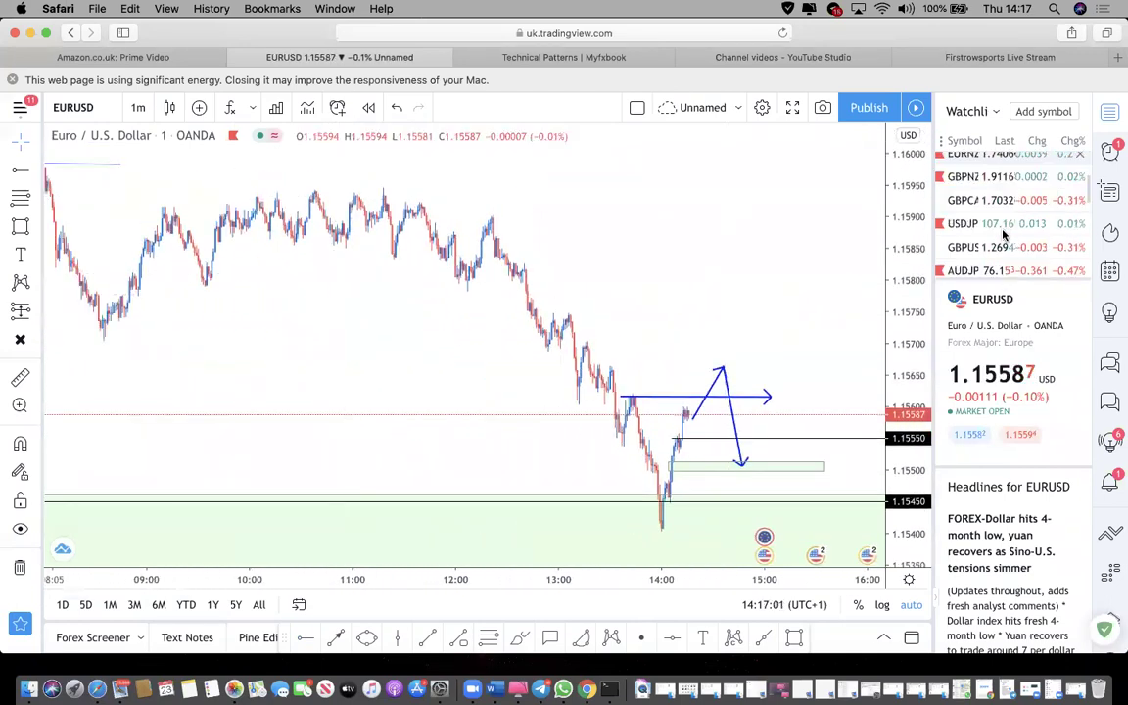
pyautogui.scroll(-4, 994, 221)
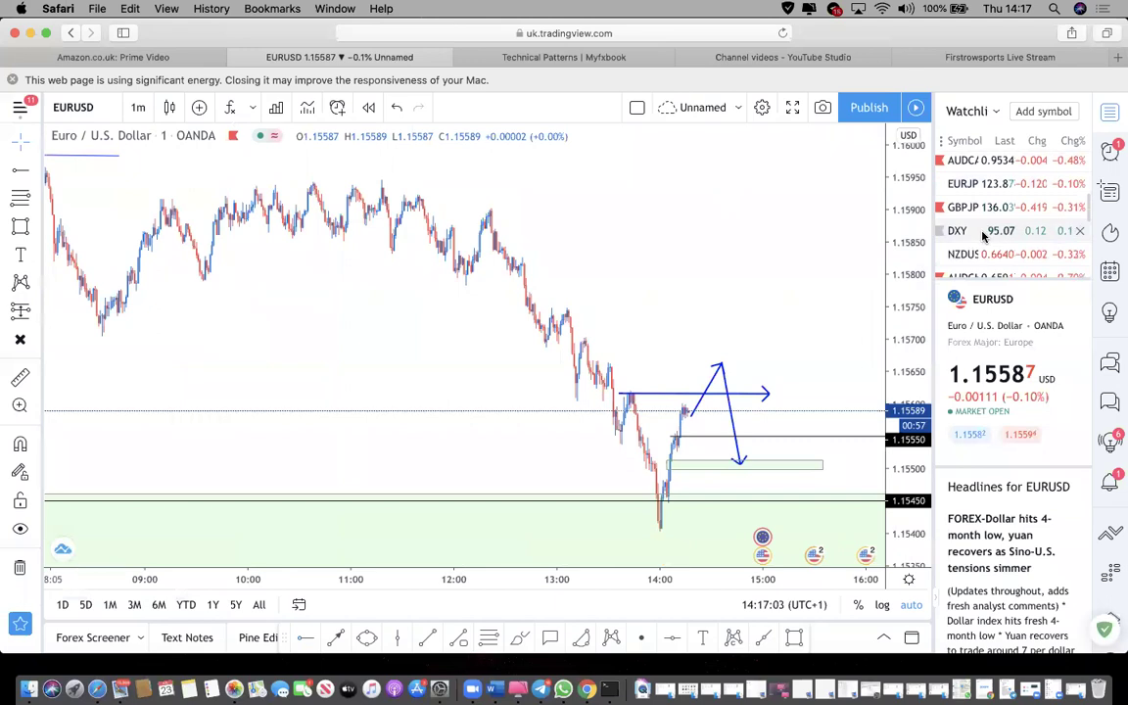
pyautogui.click(958, 230)
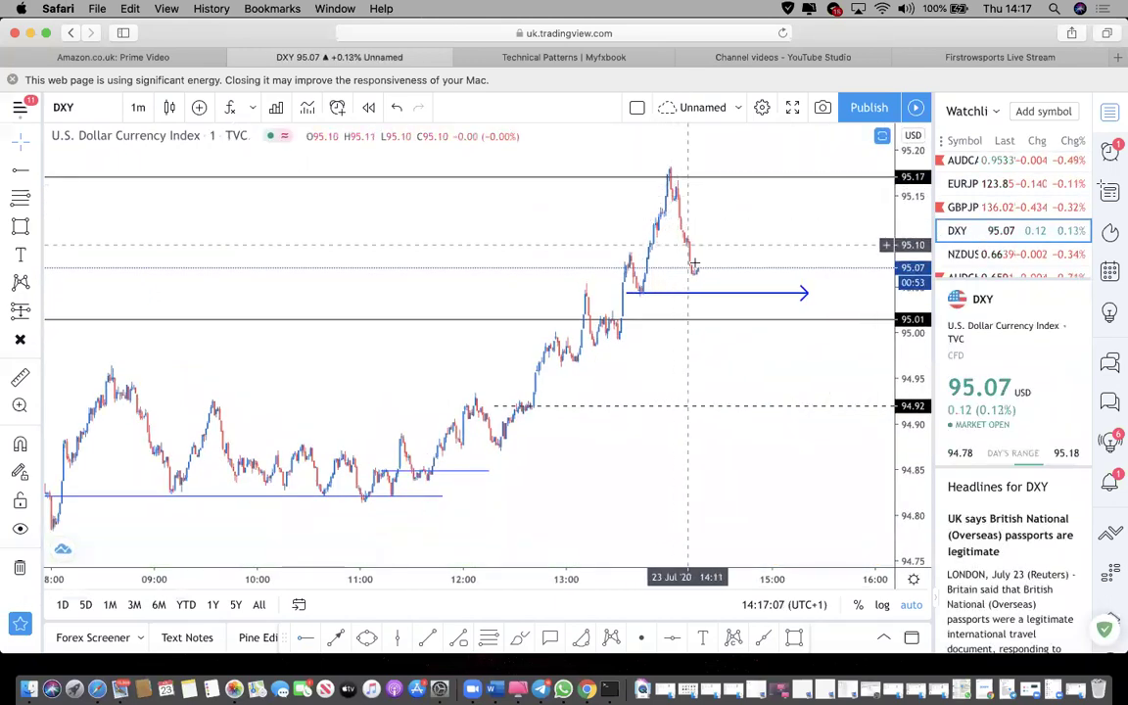
pyautogui.scroll(5, 694, 267)
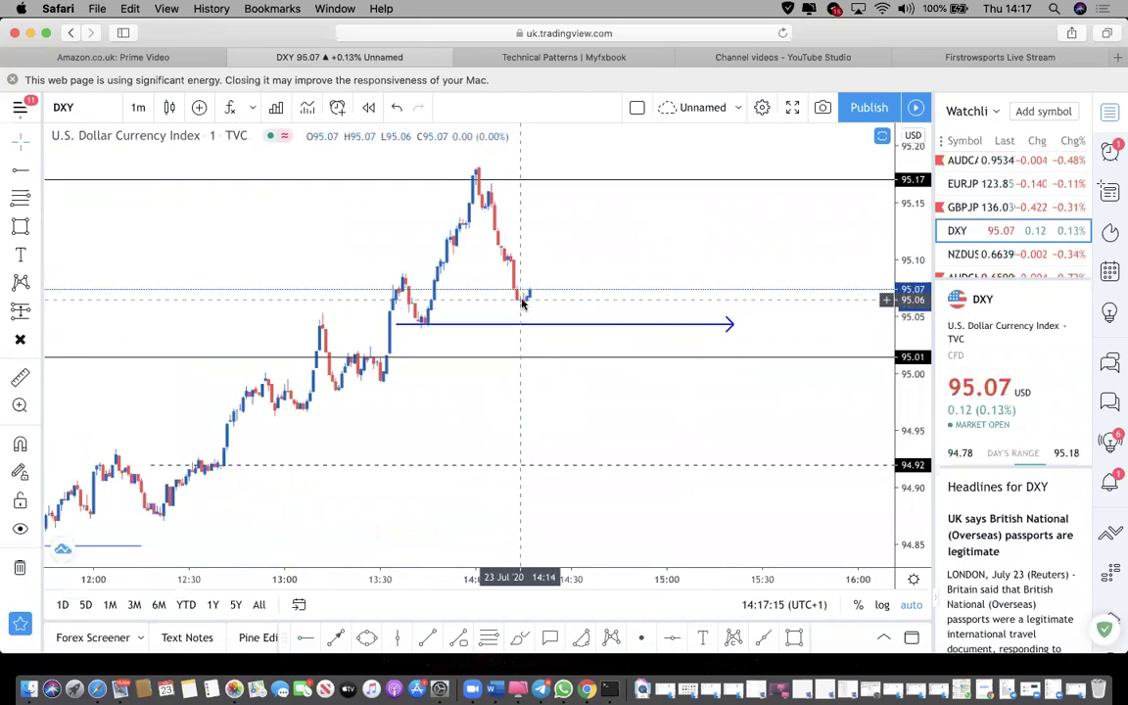
pyautogui.scroll(-3, 485, 534)
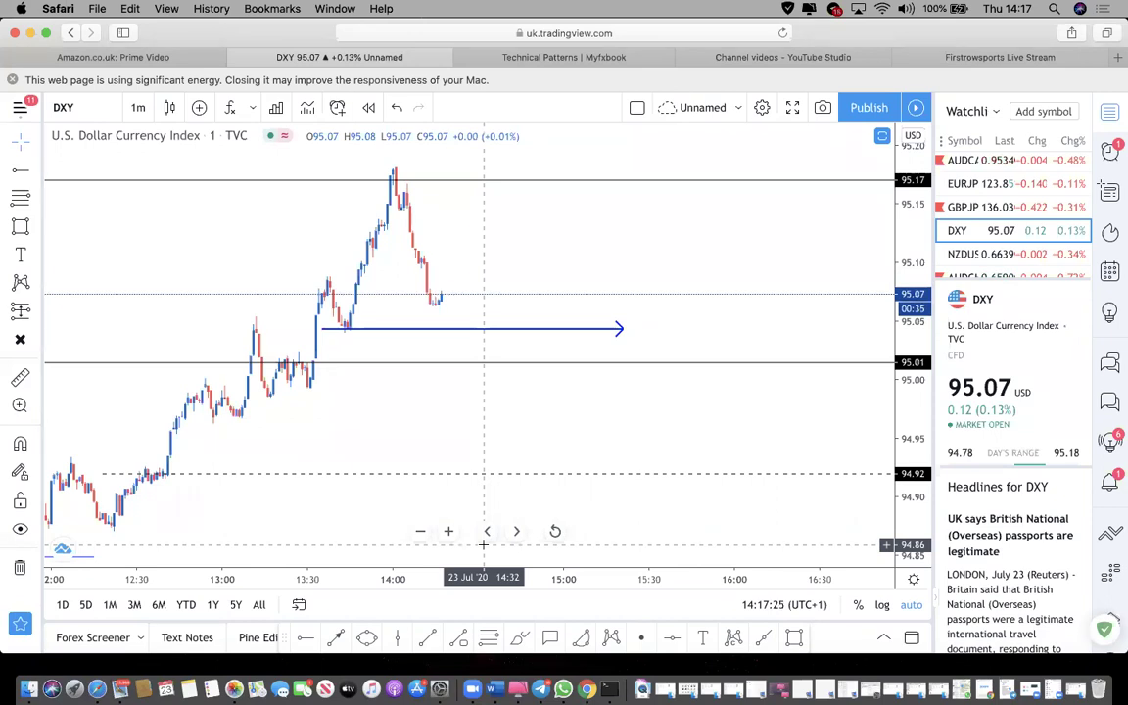
# Open the GBPJPY chart and examine the latest reaction at the 135.872 level and its surrounding zone.
pyautogui.click(998, 208)
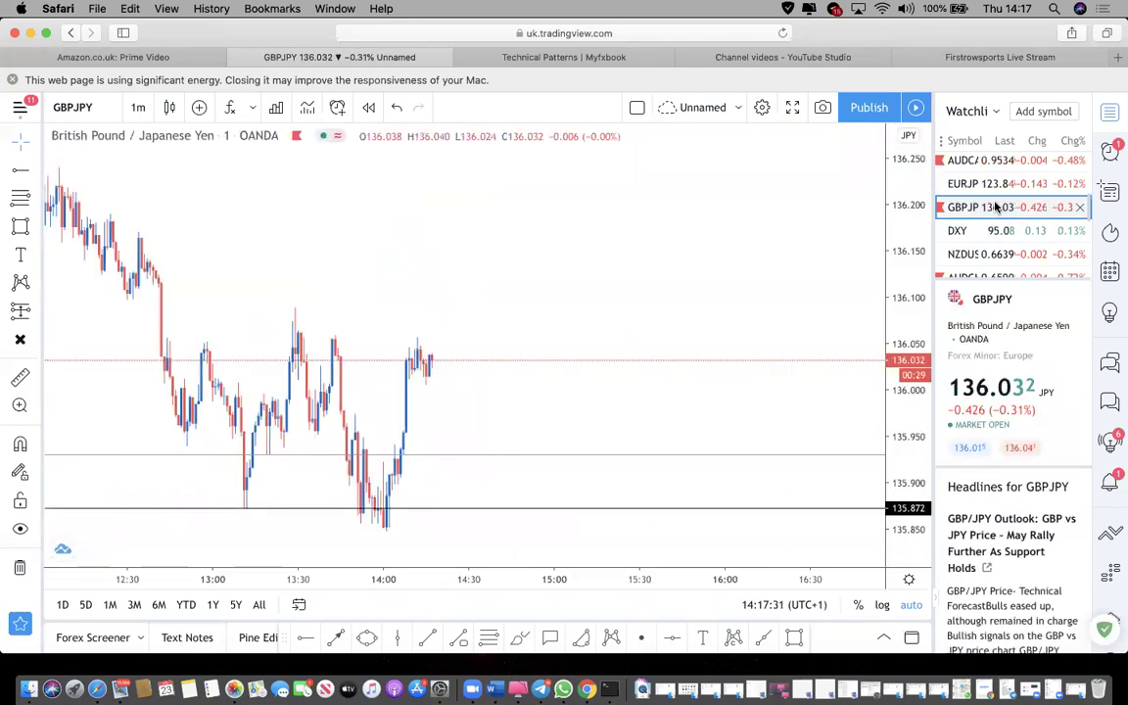
pyautogui.scroll(-3, 569, 300)
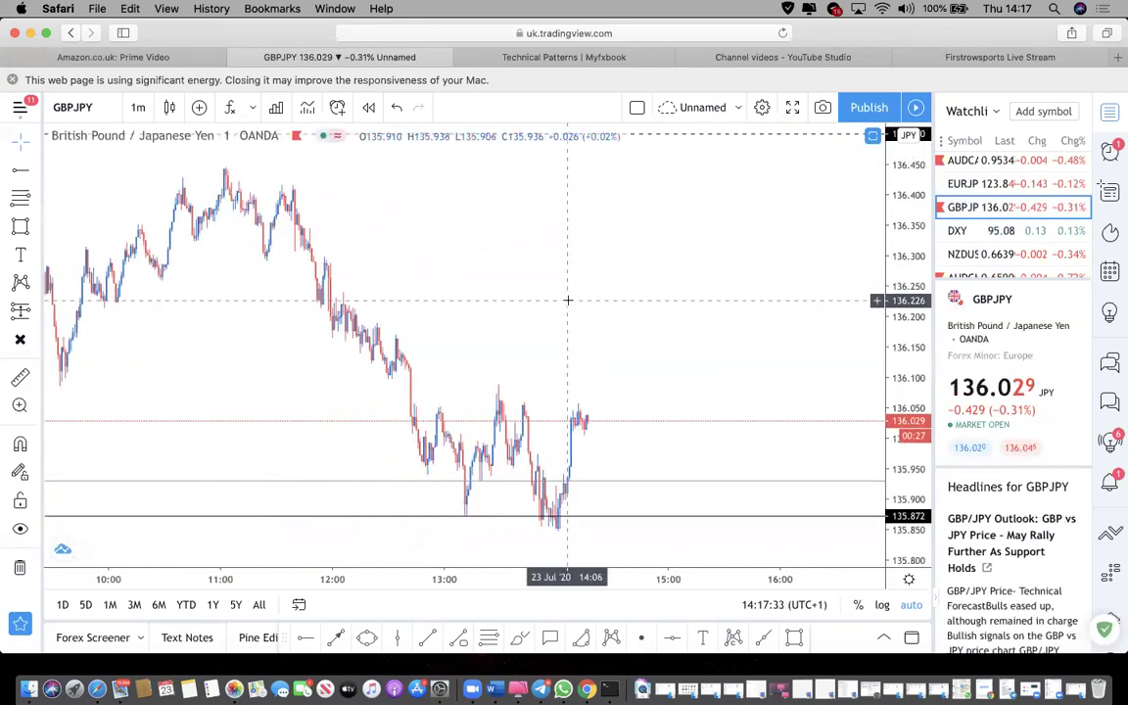
pyautogui.scroll(-8, 568, 300)
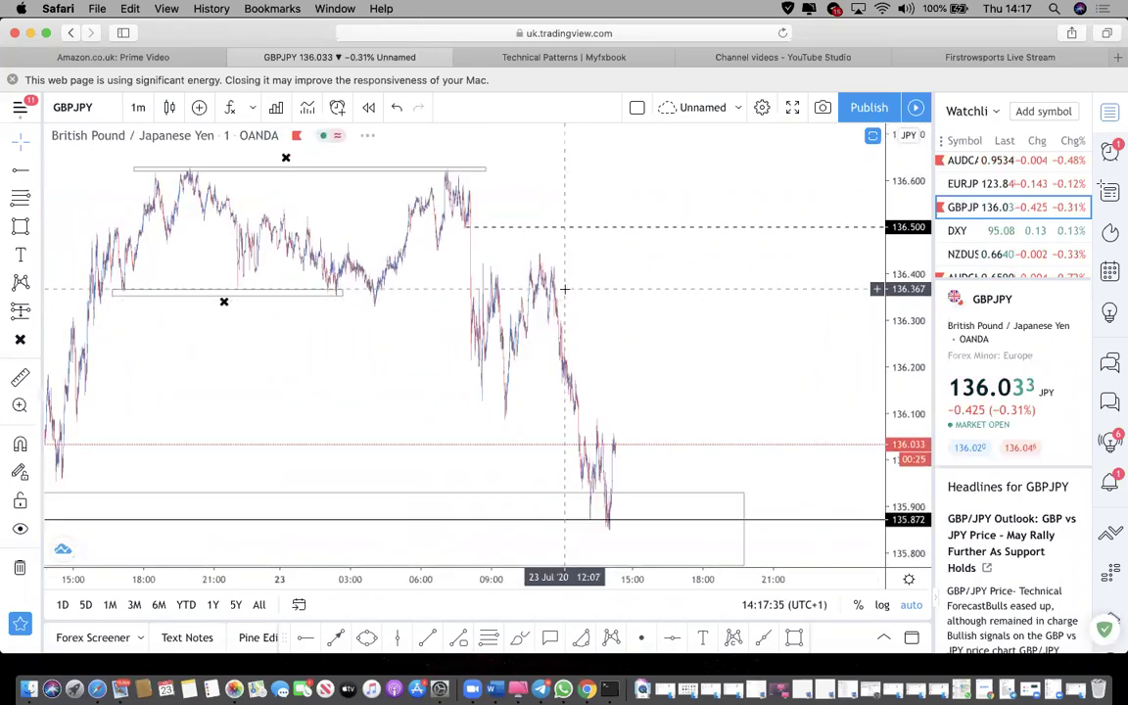
pyautogui.hscroll(1, 564, 288)
pyautogui.hscroll(-5, 568, 290)
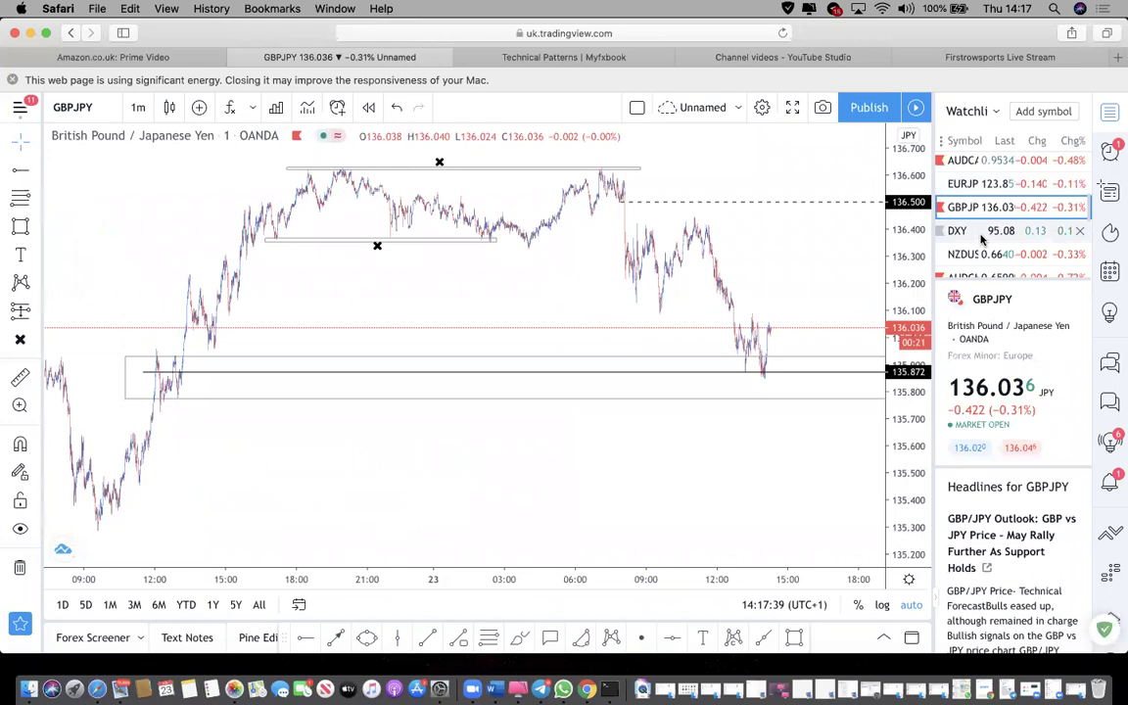
# Open the GBPUSD chart from the watchlist and delete the short position drawing over the latest candles.
pyautogui.scroll(-5, 975, 215)
pyautogui.scroll(5, 982, 239)
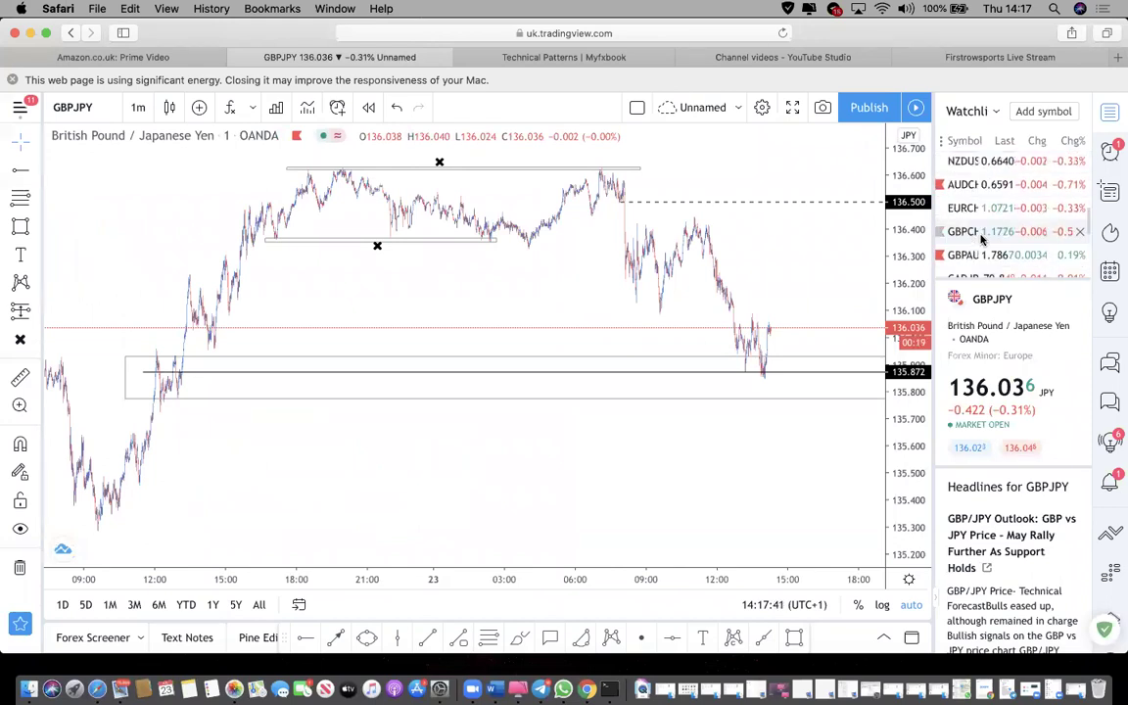
pyautogui.scroll(1, 982, 239)
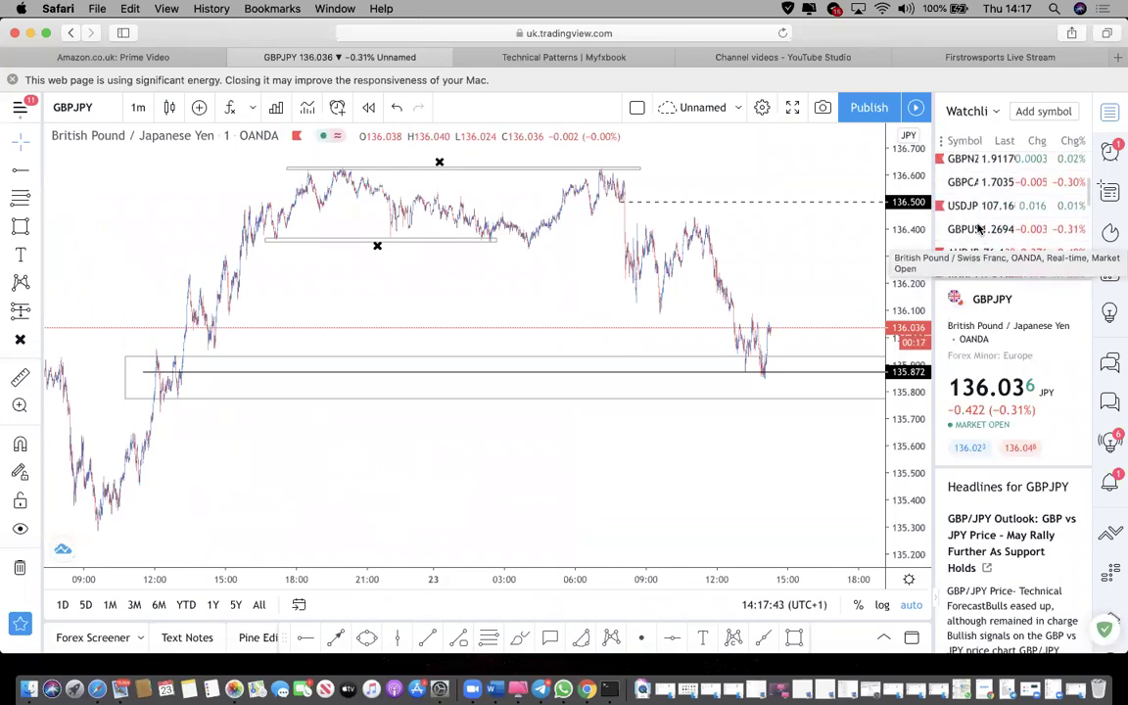
pyautogui.click(983, 228)
pyautogui.scroll(5, 686, 283)
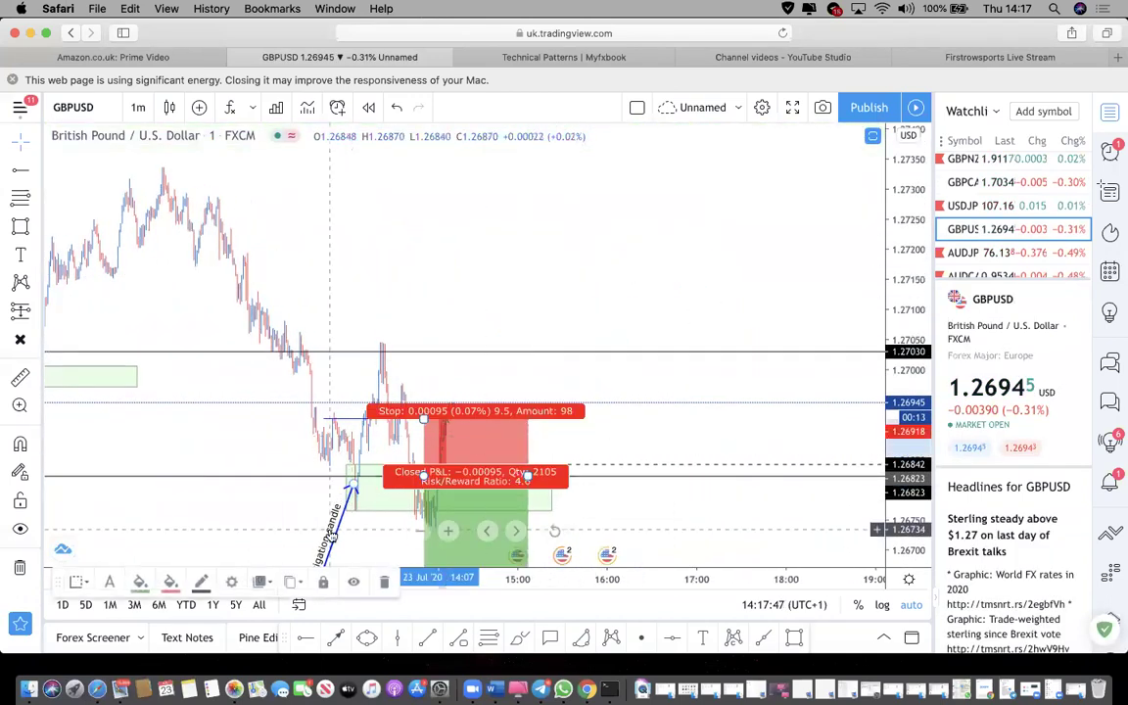
pyautogui.click(380, 582)
# Examine GBPUSD price action between the green zone around 1.26823 and the 1.27030 level.
pyautogui.scroll(-2, 341, 453)
pyautogui.scroll(-2, 341, 453)
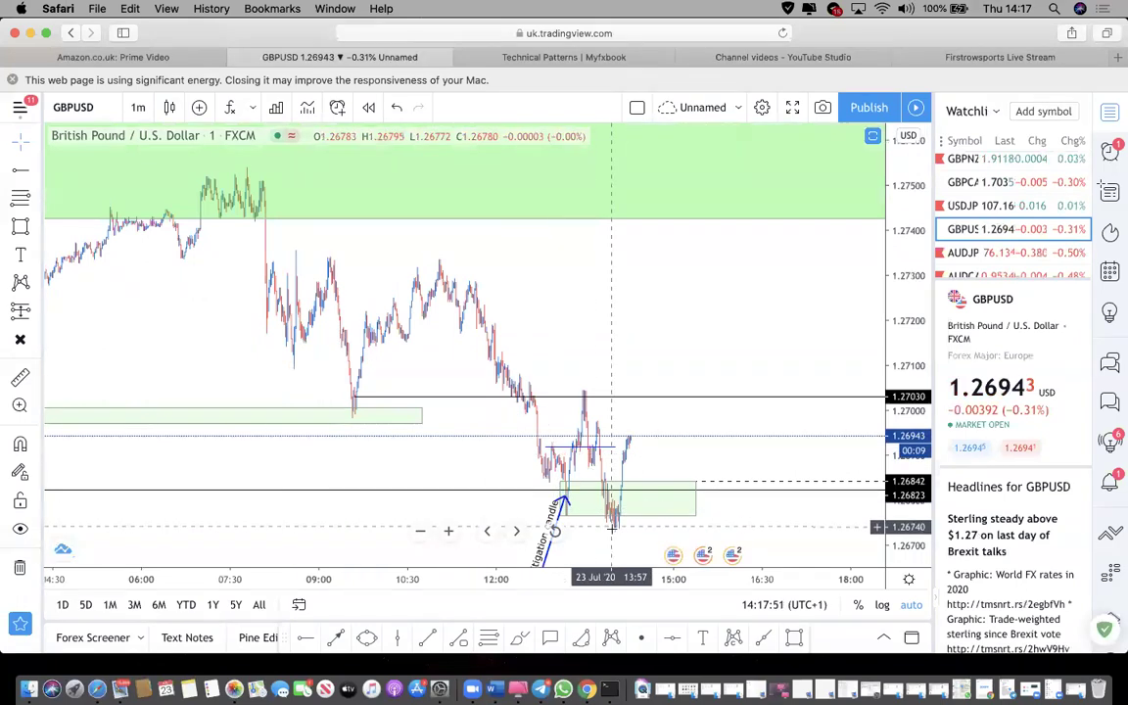
pyautogui.scroll(1, 638, 387)
pyautogui.scroll(6, 637, 387)
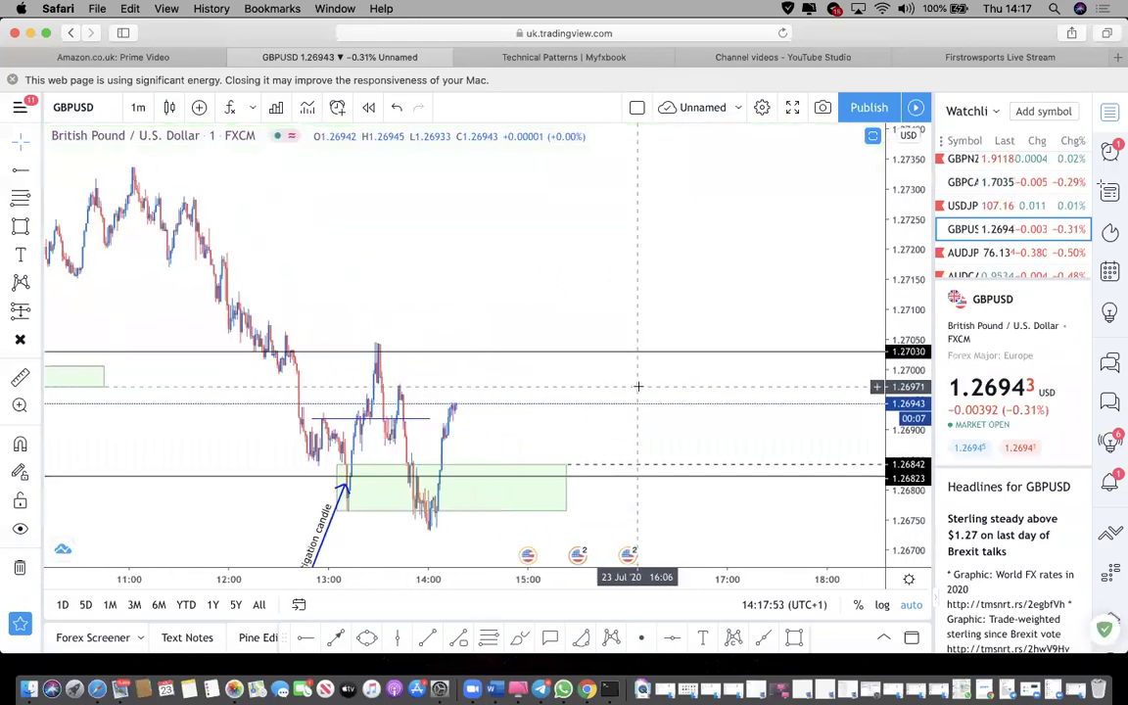
pyautogui.scroll(1, 637, 387)
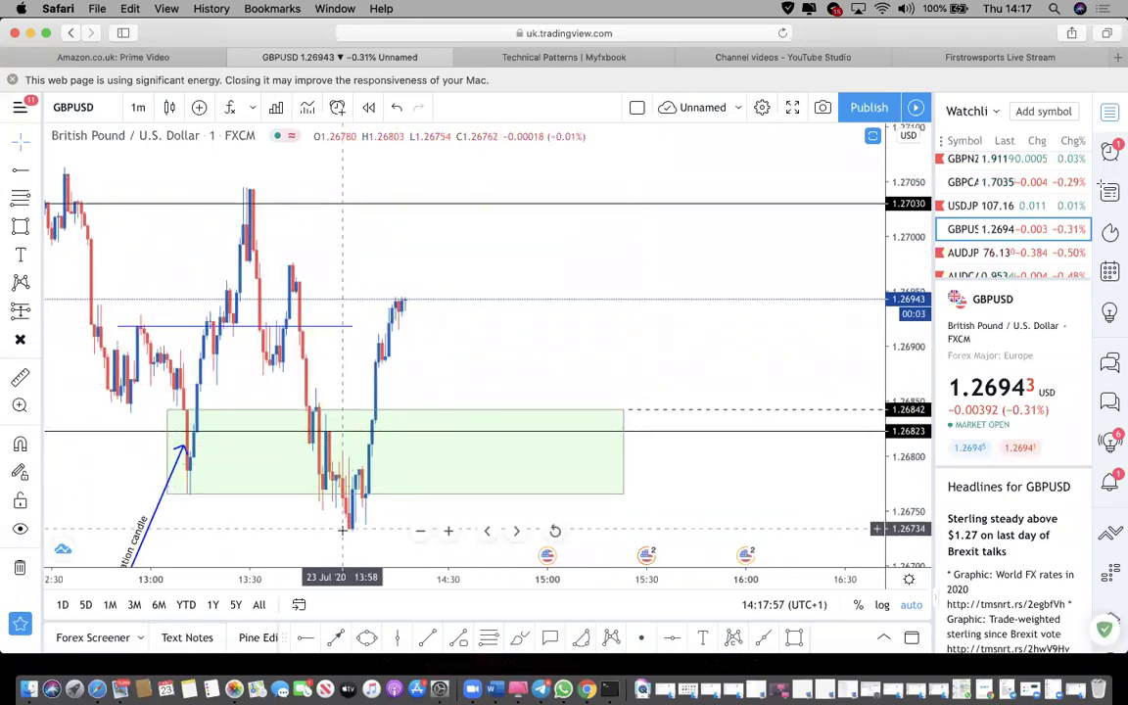
pyautogui.scroll(1, 356, 423)
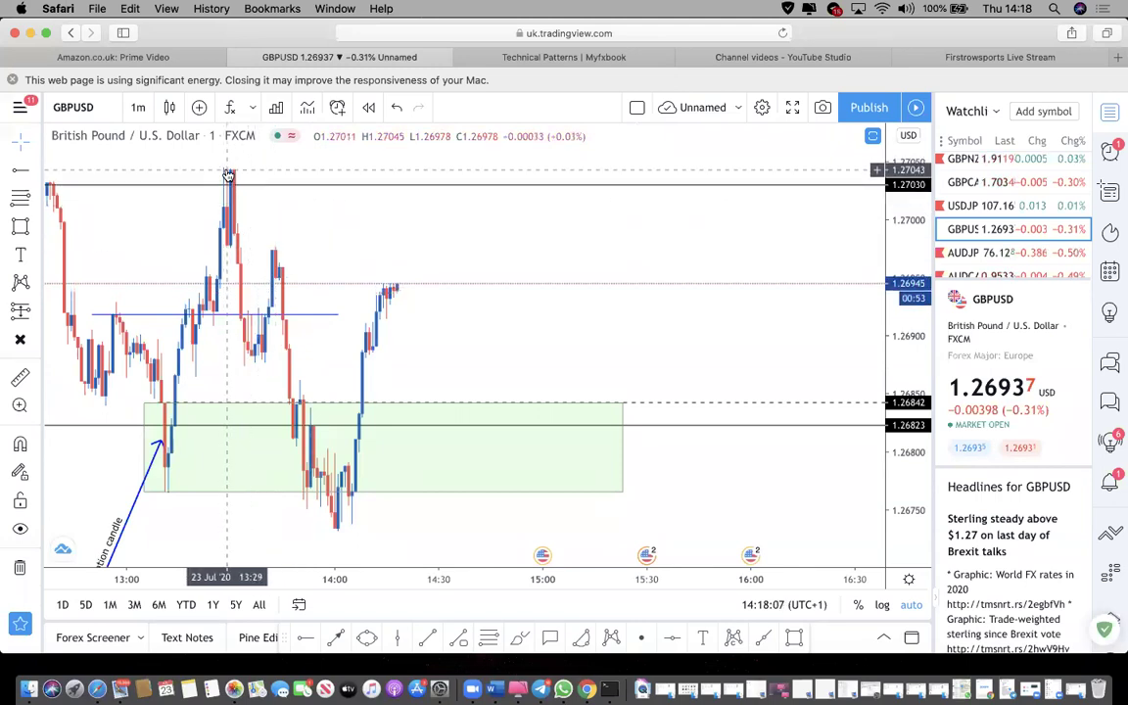
# Move the upper GBPUSD level to 1.27044 and draw a rectangular zone from about 1.26963 to 1.26947, starting at the 13:41 swing high.
pyautogui.moveTo(259, 185)
pyautogui.mouseDown()
pyautogui.moveTo(265, 154)
pyautogui.moveTo(268, 173)
pyautogui.mouseUp()
pyautogui.scroll(-5, 304, 248)
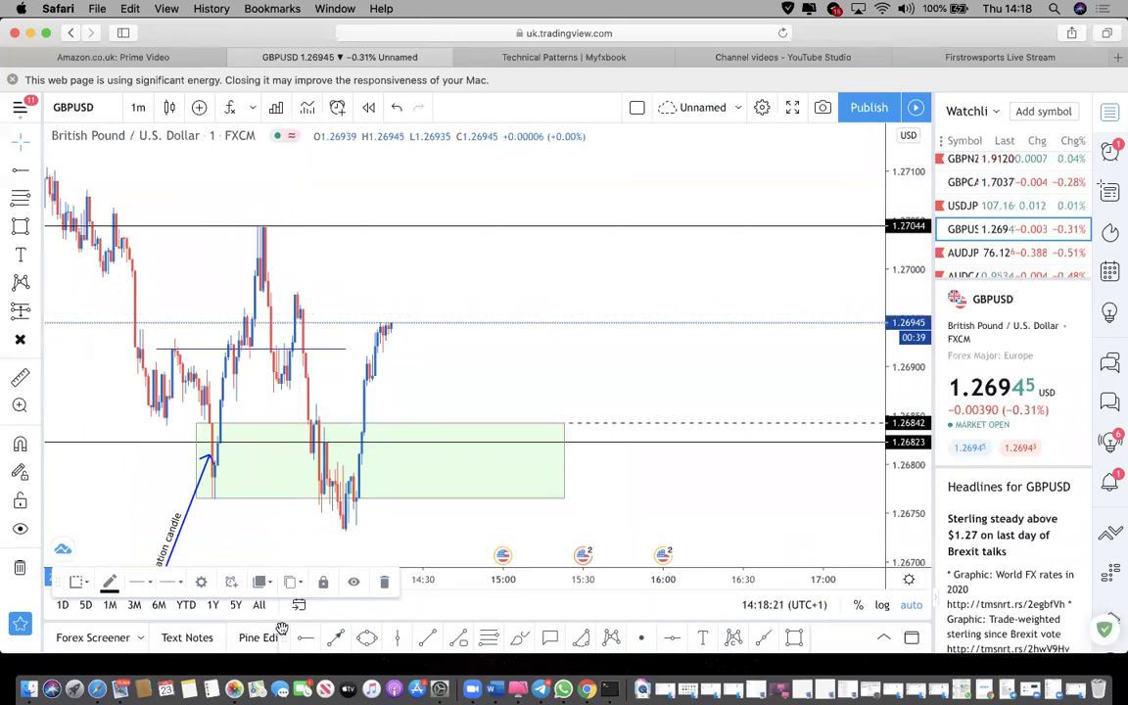
pyautogui.click(793, 640)
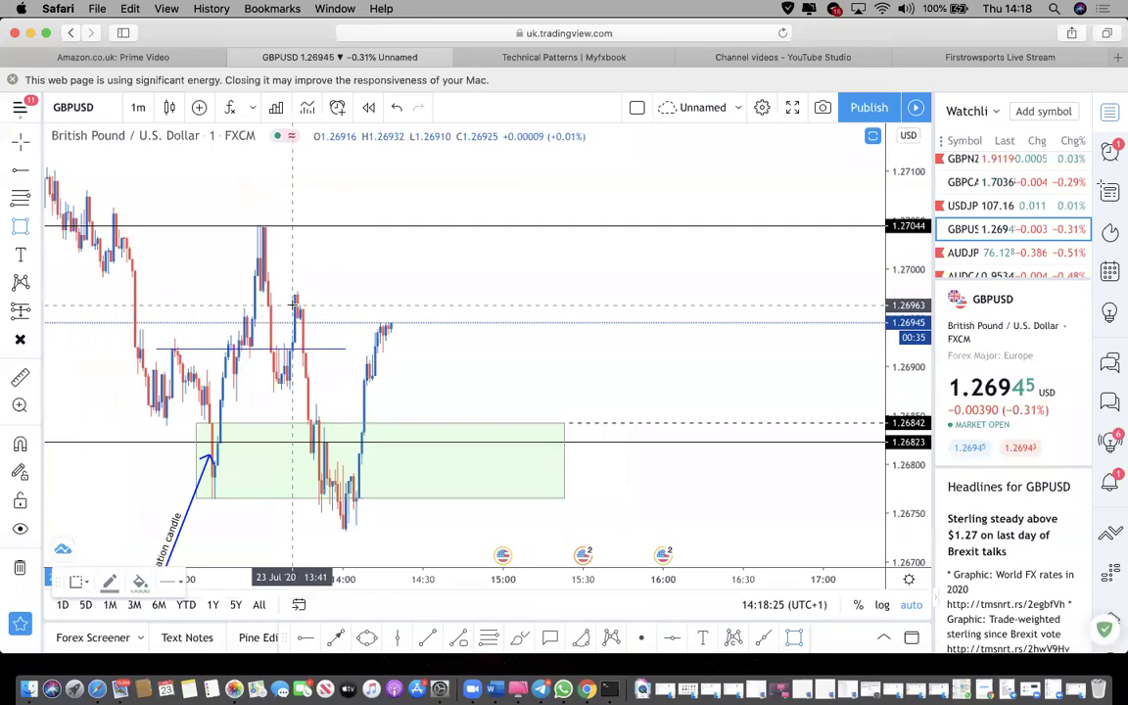
pyautogui.moveTo(291, 306)
pyautogui.mouseDown()
pyautogui.moveTo(499, 315)
pyautogui.moveTo(586, 338)
pyautogui.moveTo(599, 322)
pyautogui.mouseUp()
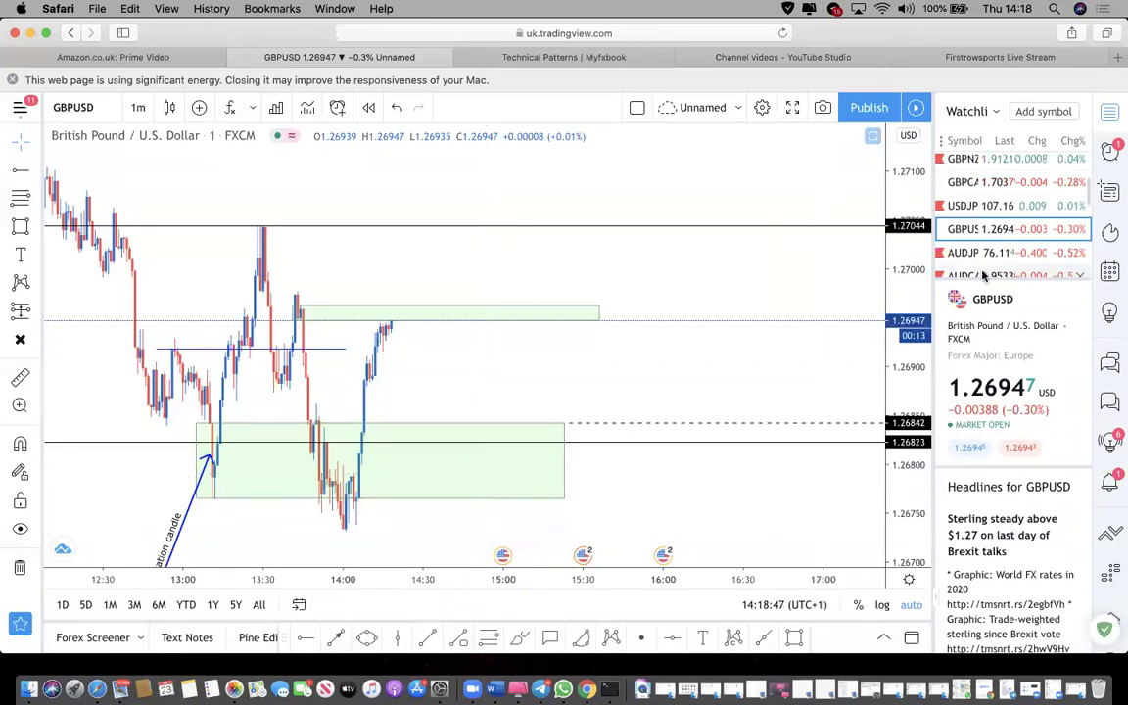
# Open EURNZD from the watchlist and examine the 1-minute rally around the BC, AR, ST and mSOW labels.
pyautogui.scroll(-10, 1040, 229)
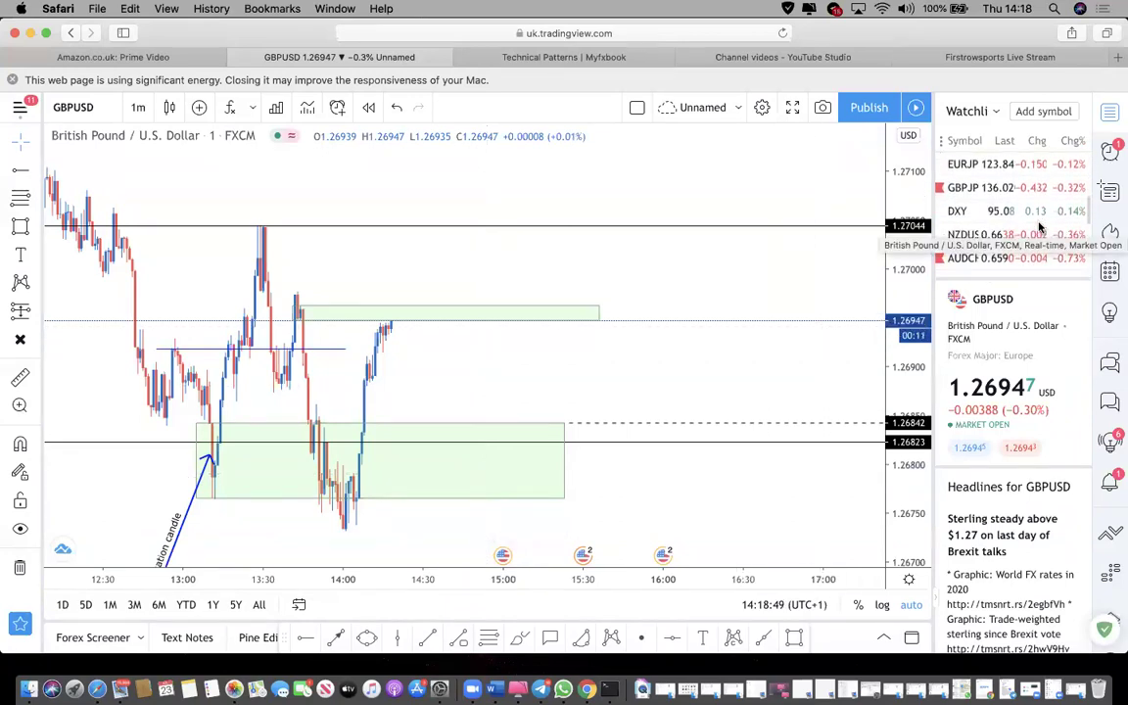
pyautogui.scroll(-10, 1040, 228)
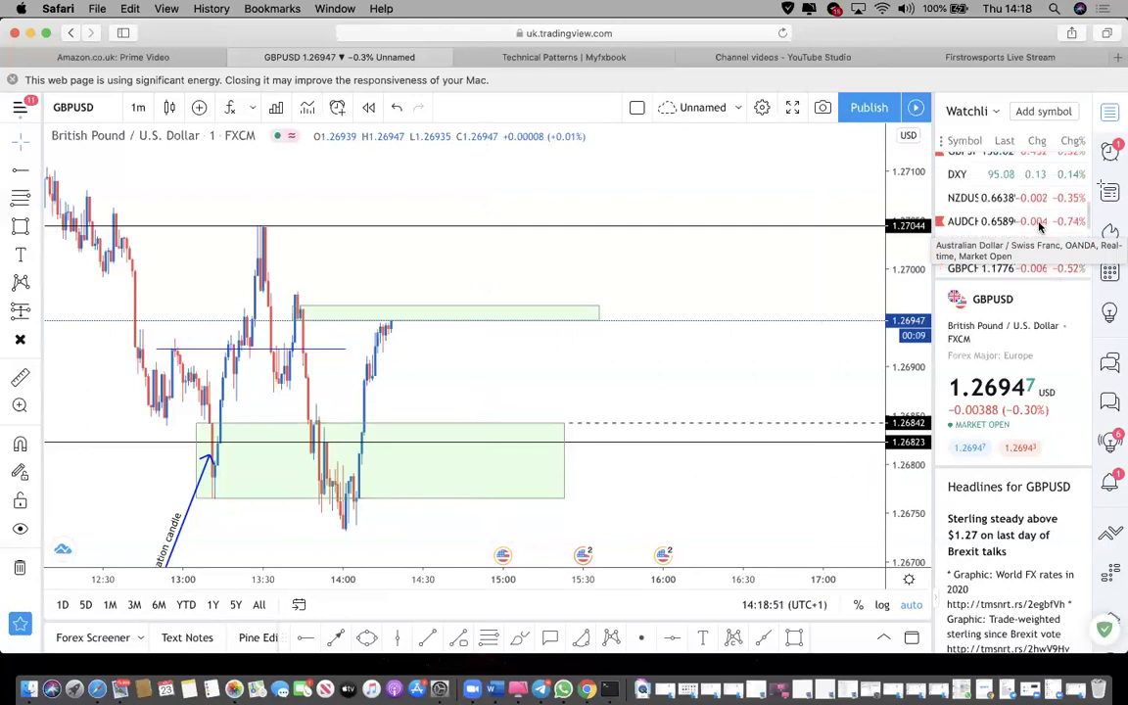
pyautogui.scroll(3, 1040, 229)
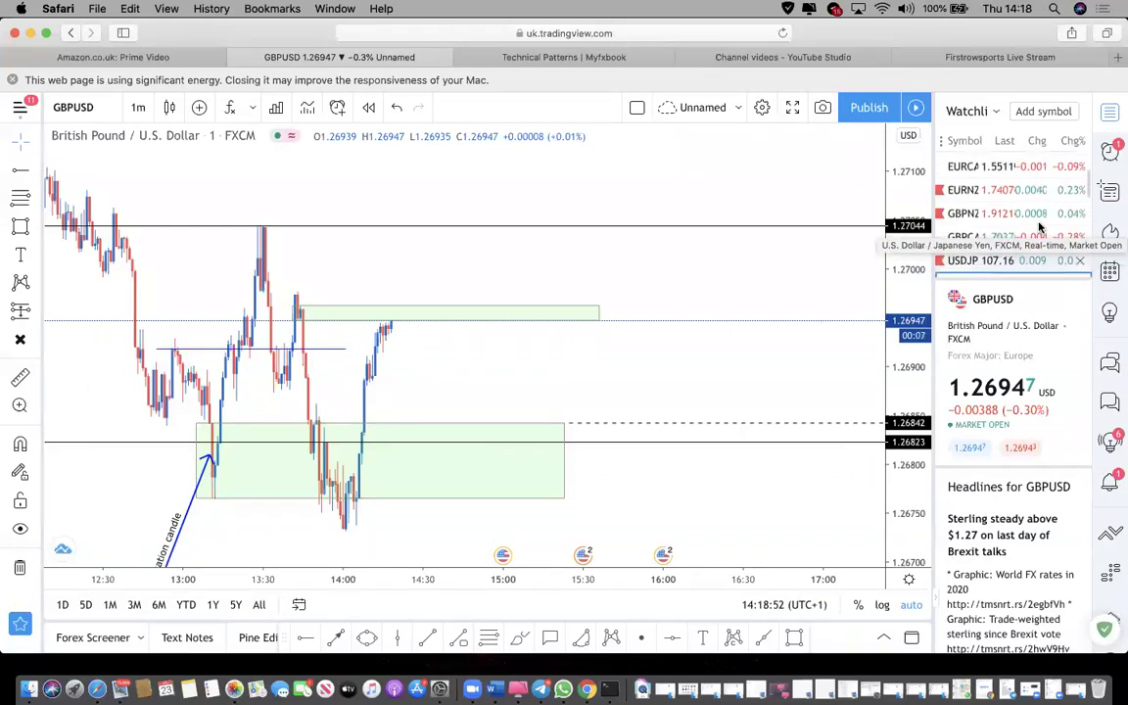
pyautogui.click(987, 199)
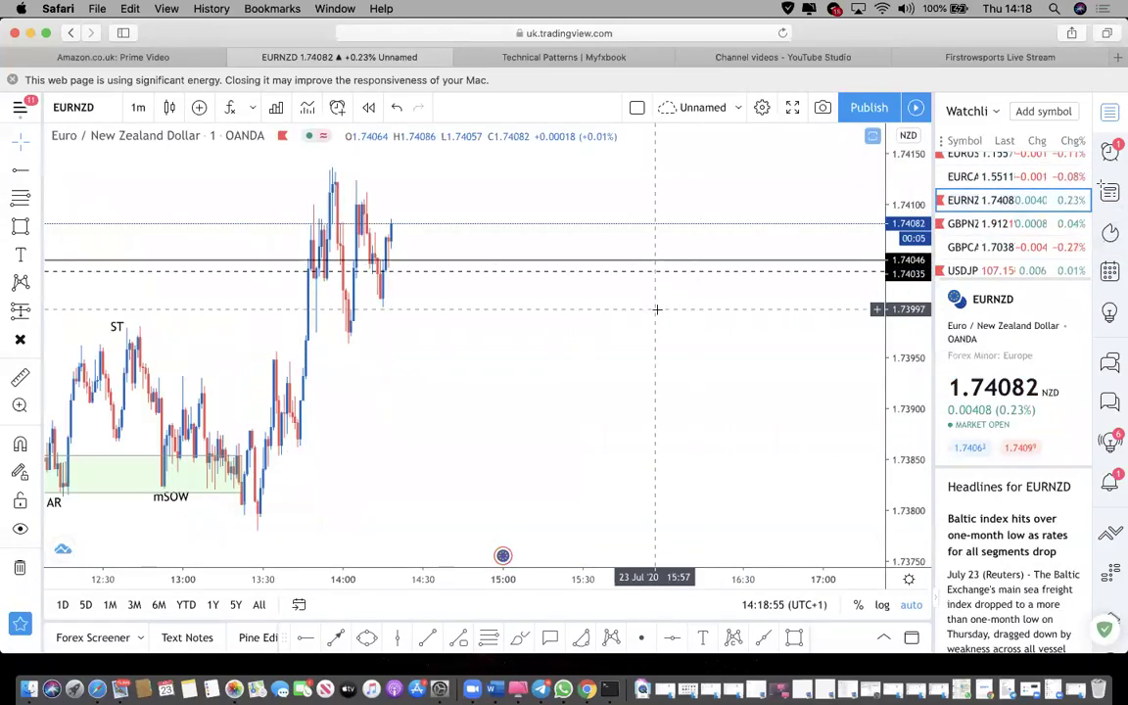
pyautogui.scroll(-5, 657, 309)
pyautogui.scroll(-10, 657, 310)
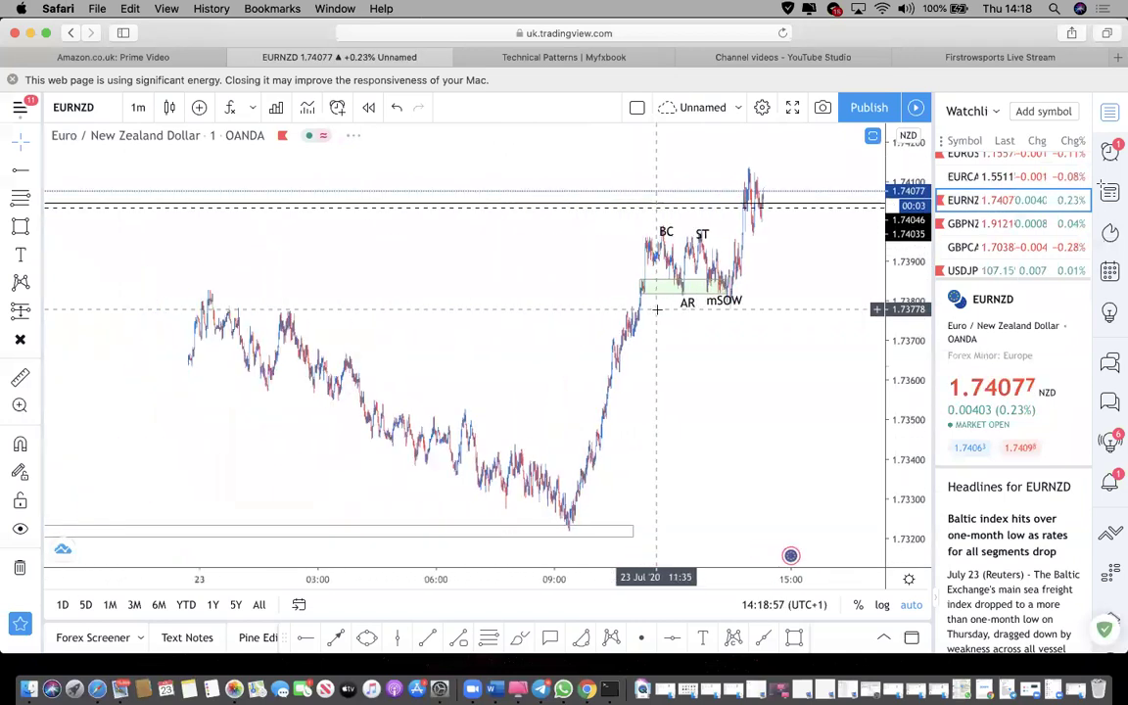
pyautogui.scroll(-3, 646, 303)
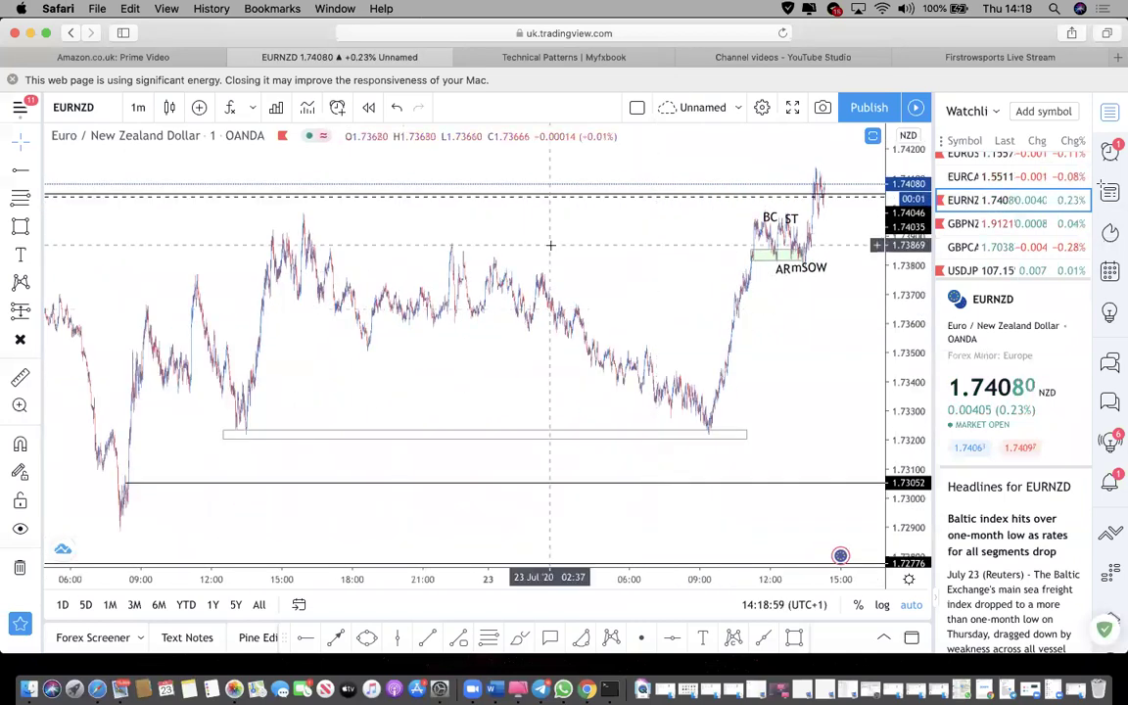
pyautogui.scroll(6, 746, 251)
pyautogui.scroll(8, 746, 251)
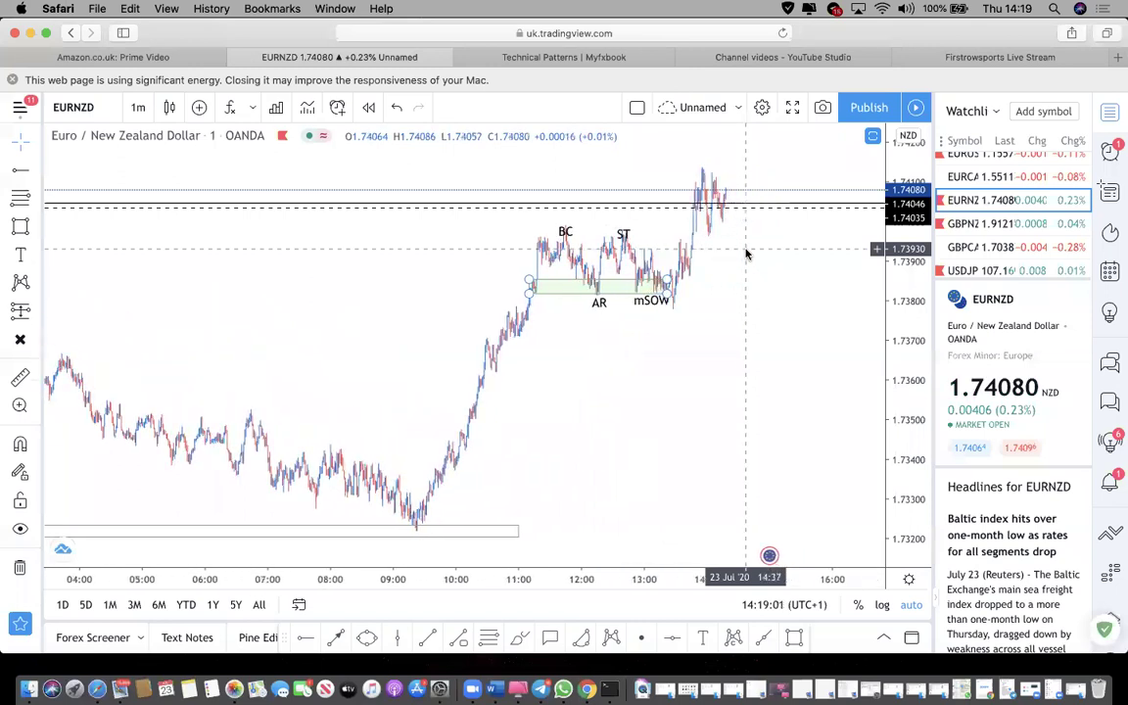
# Switch the EURNZD chart to the 1 hour timeframe and review the price structure back to the green zone at 1.79310.
pyautogui.click(138, 107)
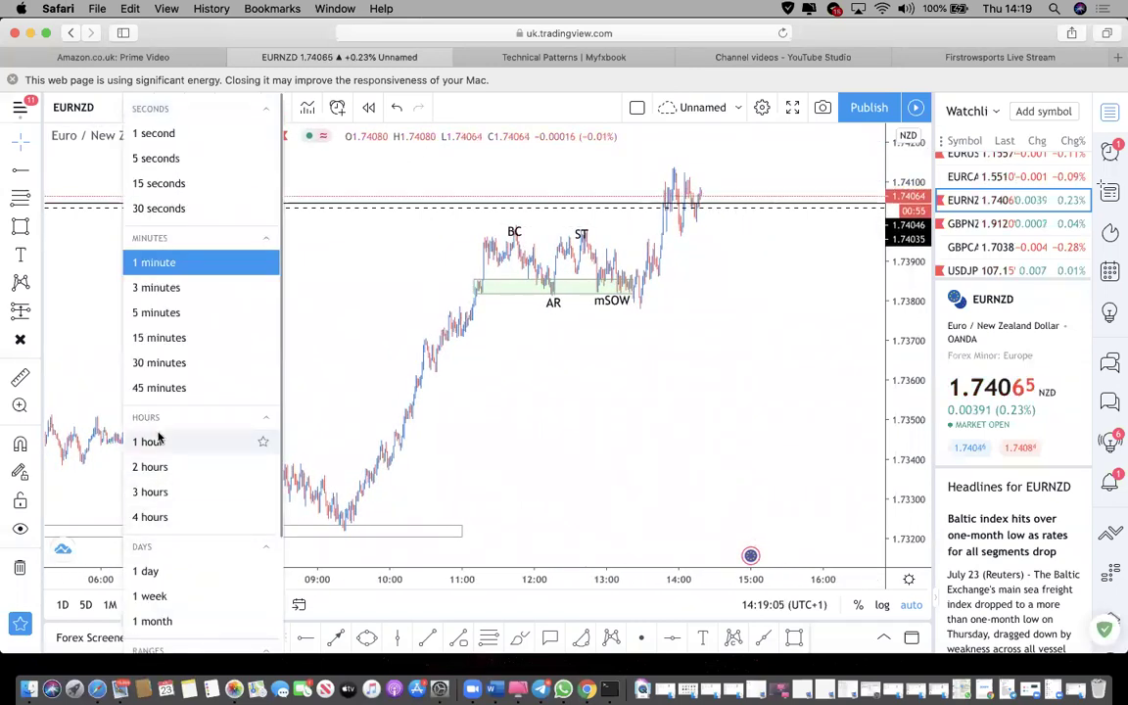
pyautogui.click(256, 441)
pyautogui.scroll(8, 316, 393)
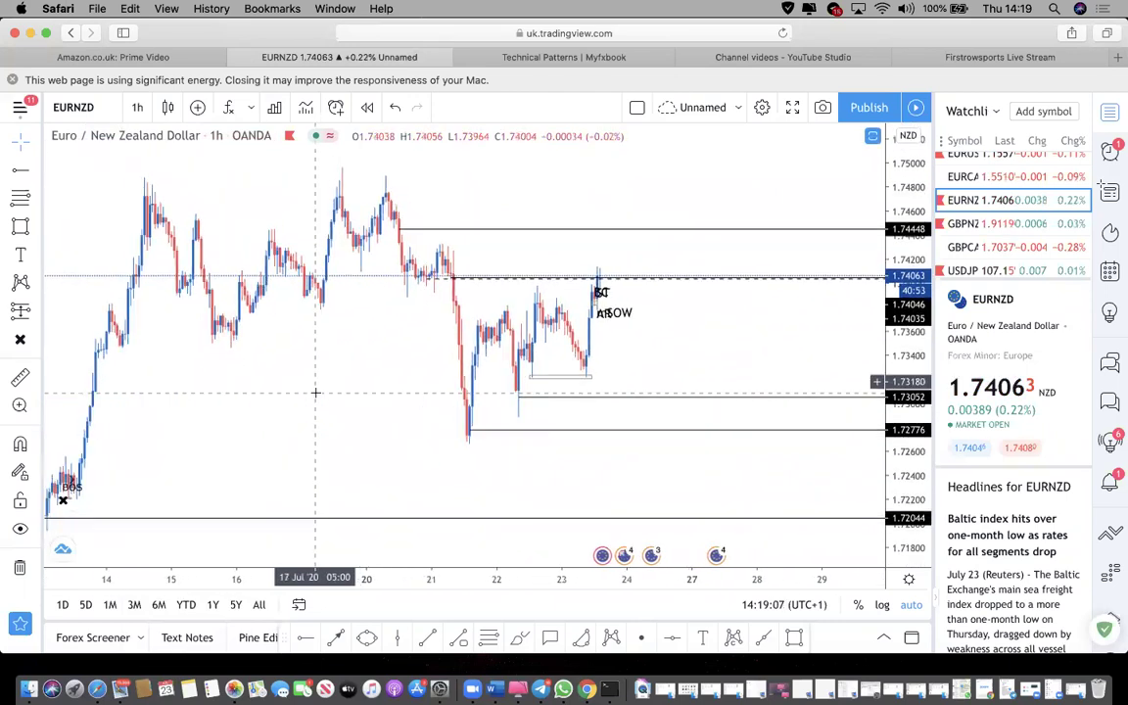
pyautogui.scroll(-10, 315, 393)
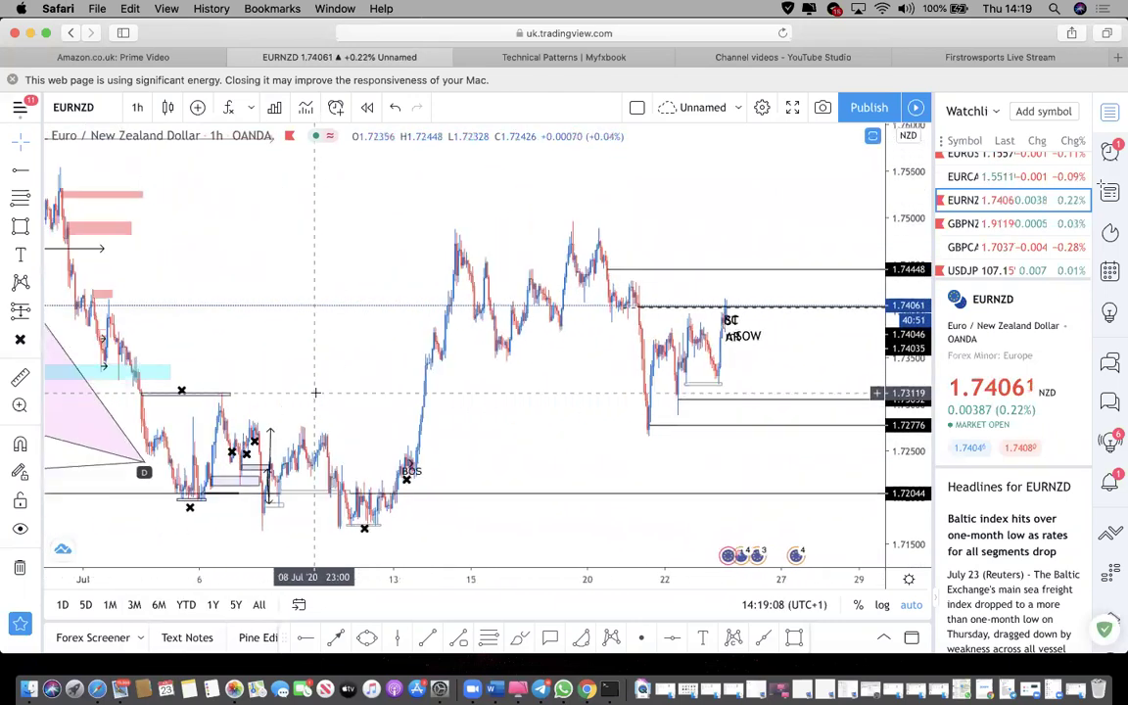
pyautogui.scroll(-5, 316, 393)
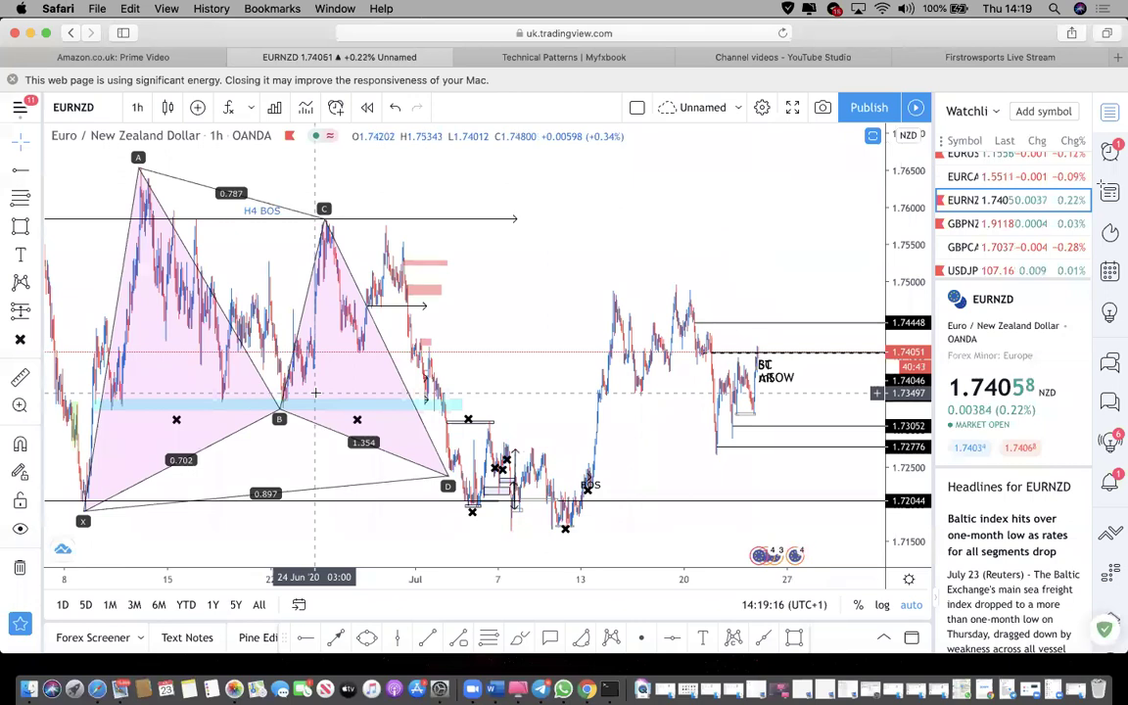
pyautogui.scroll(-4, 316, 393)
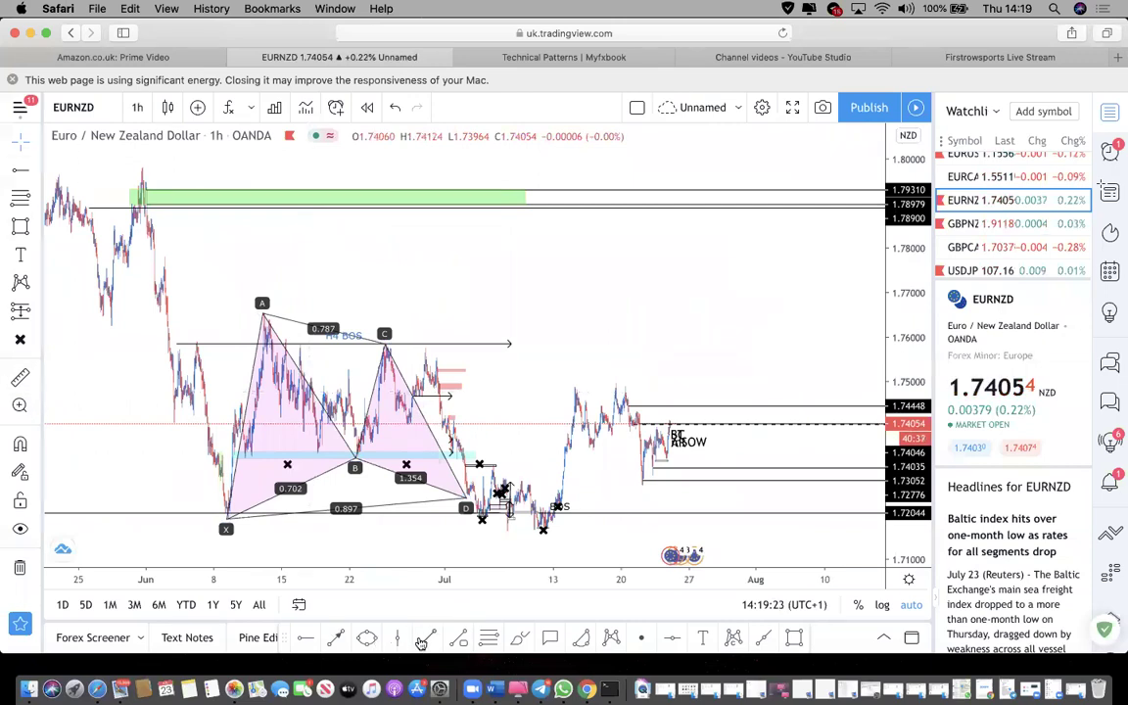
# Draw a descending trend line from the high at about 1.79809 to about 1.73539 on 2 August.
pyautogui.click(427, 639)
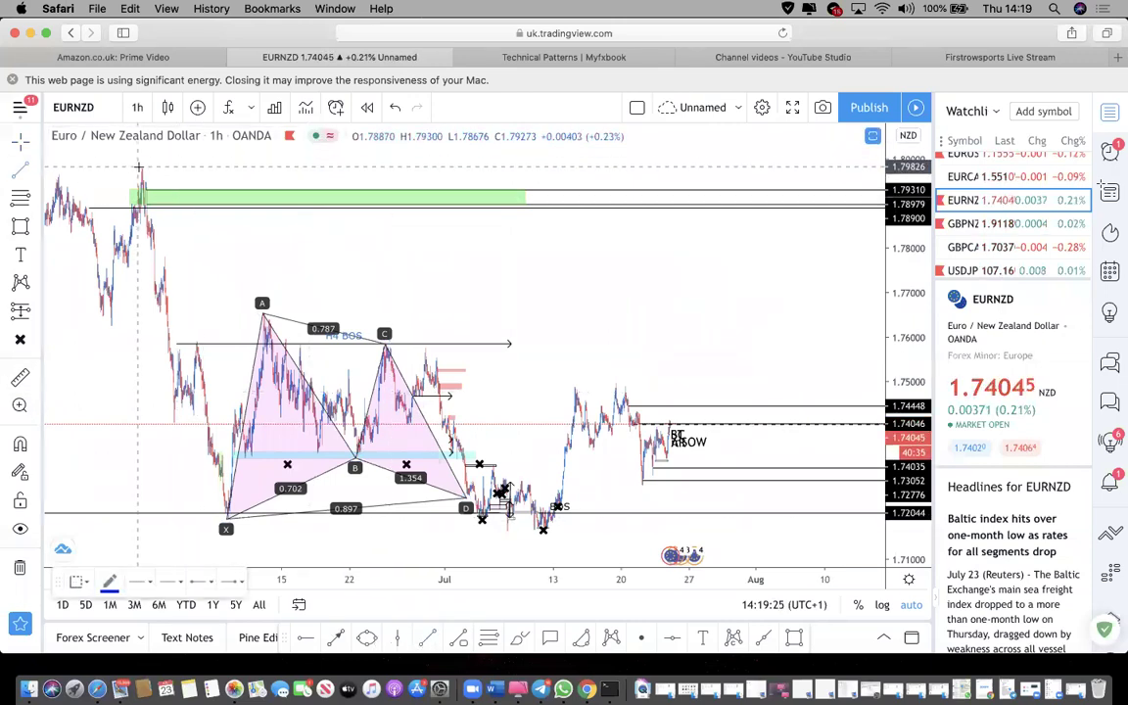
pyautogui.click(142, 167)
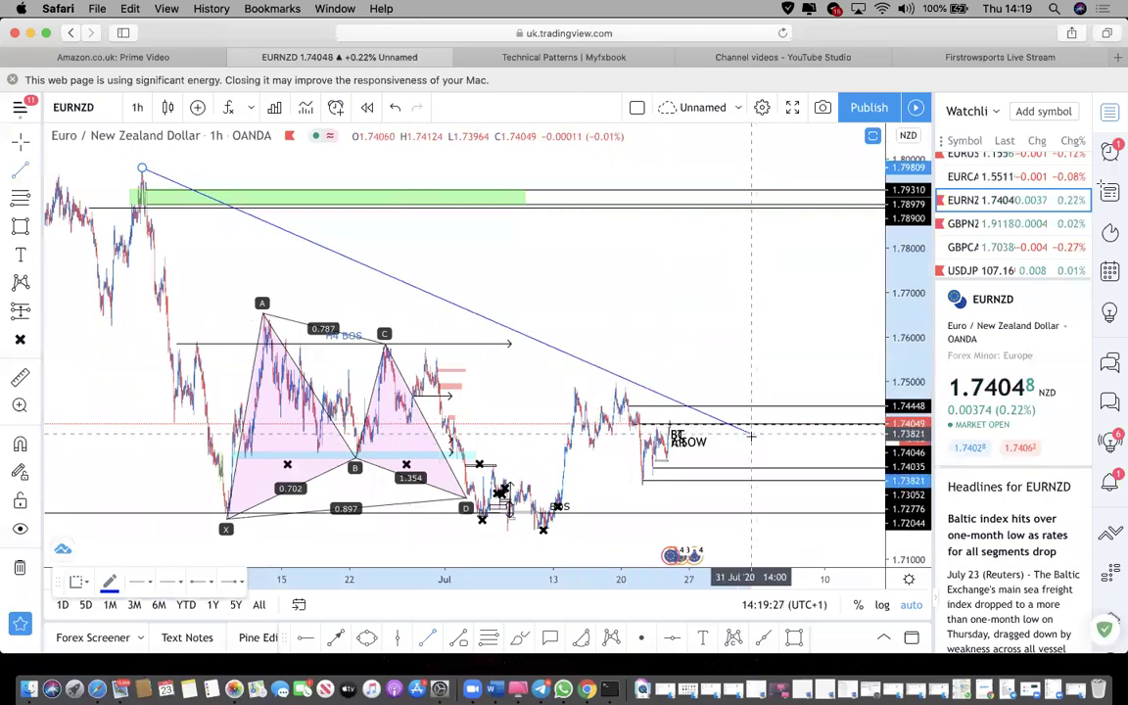
pyautogui.click(755, 447)
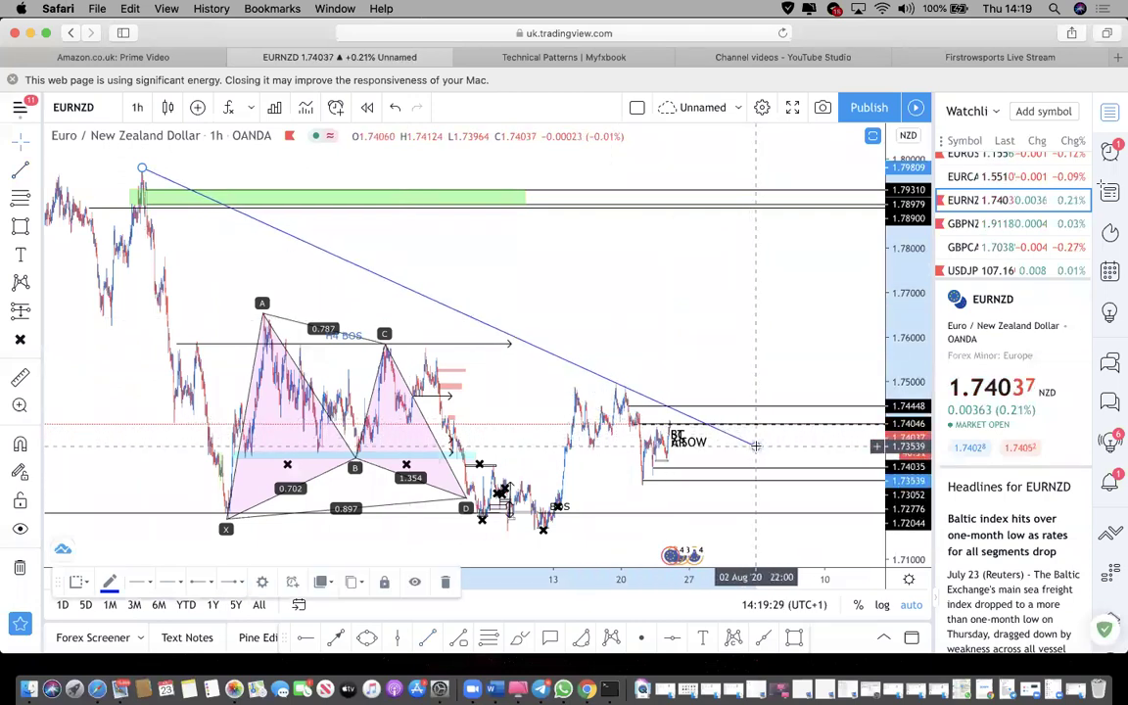
pyautogui.click(660, 333)
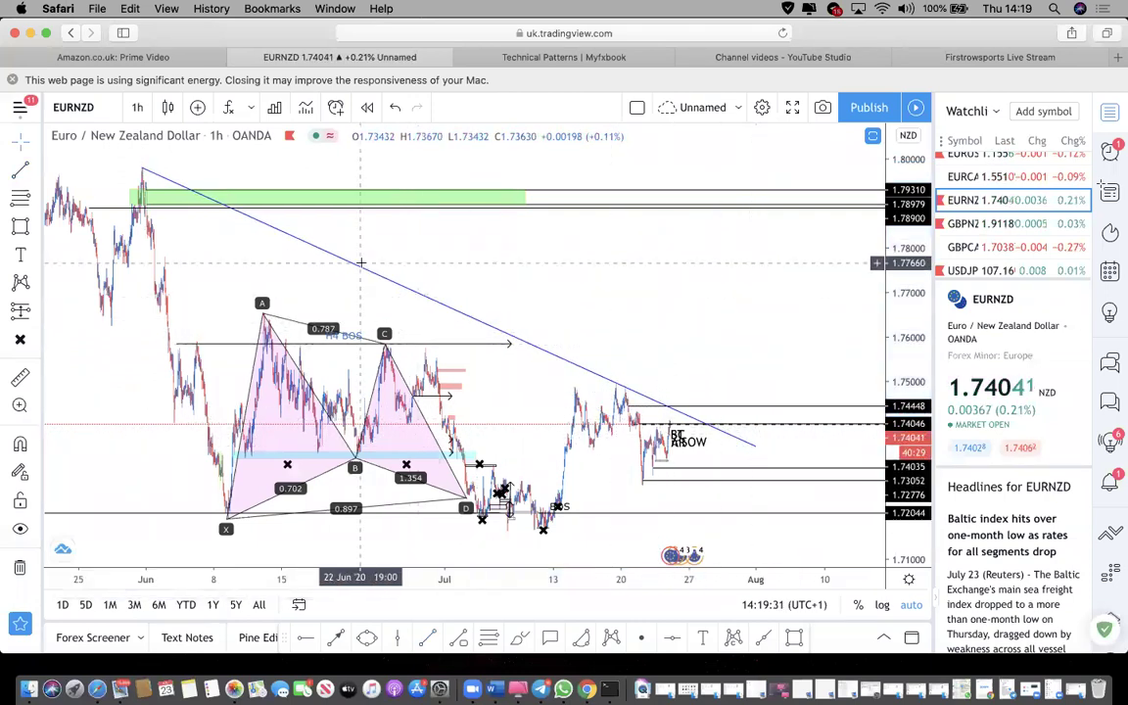
# Examine how EURNZD price reacts to the descending trend line near the mid-July highs and the 1.74448 level.
pyautogui.scroll(5, 361, 262)
pyautogui.scroll(5, 361, 263)
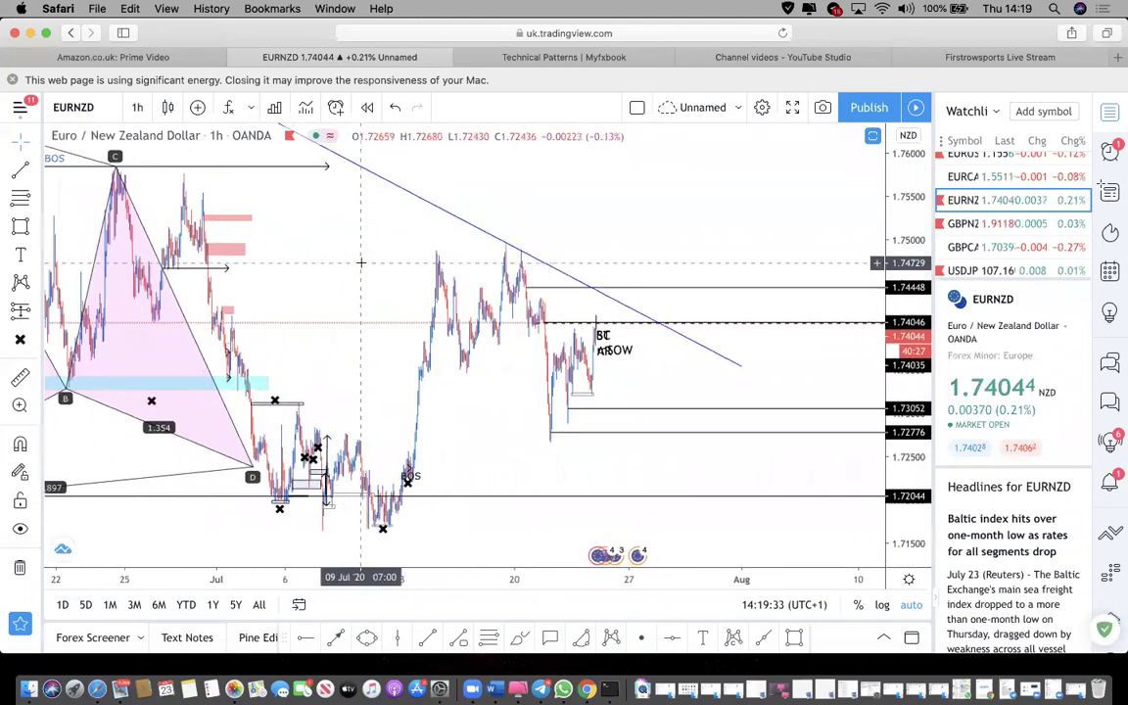
pyautogui.scroll(-8, 361, 262)
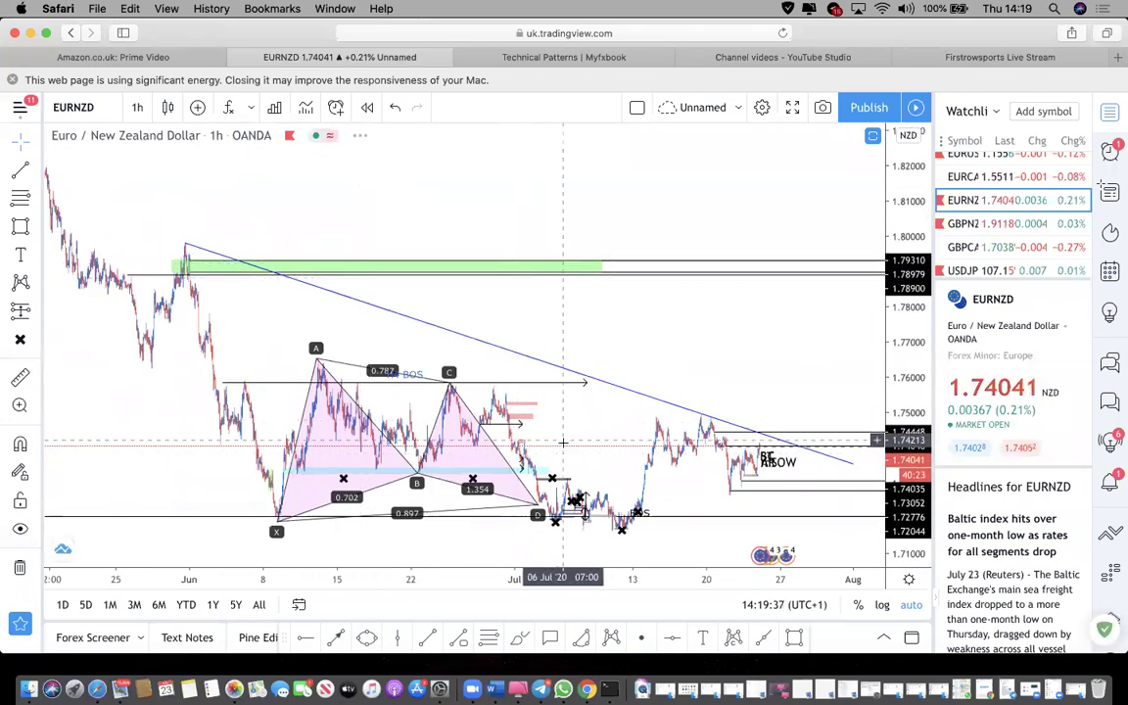
pyautogui.scroll(5, 674, 465)
pyautogui.scroll(6, 675, 464)
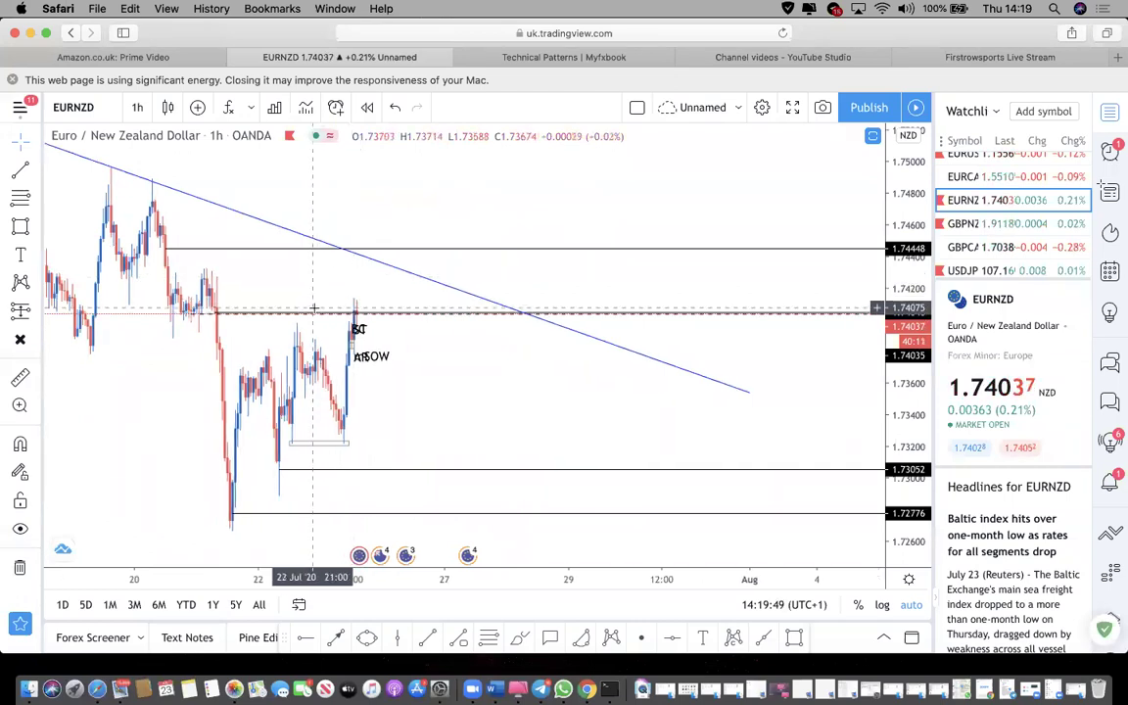
pyautogui.scroll(-5, 314, 307)
pyautogui.scroll(-5, 310, 275)
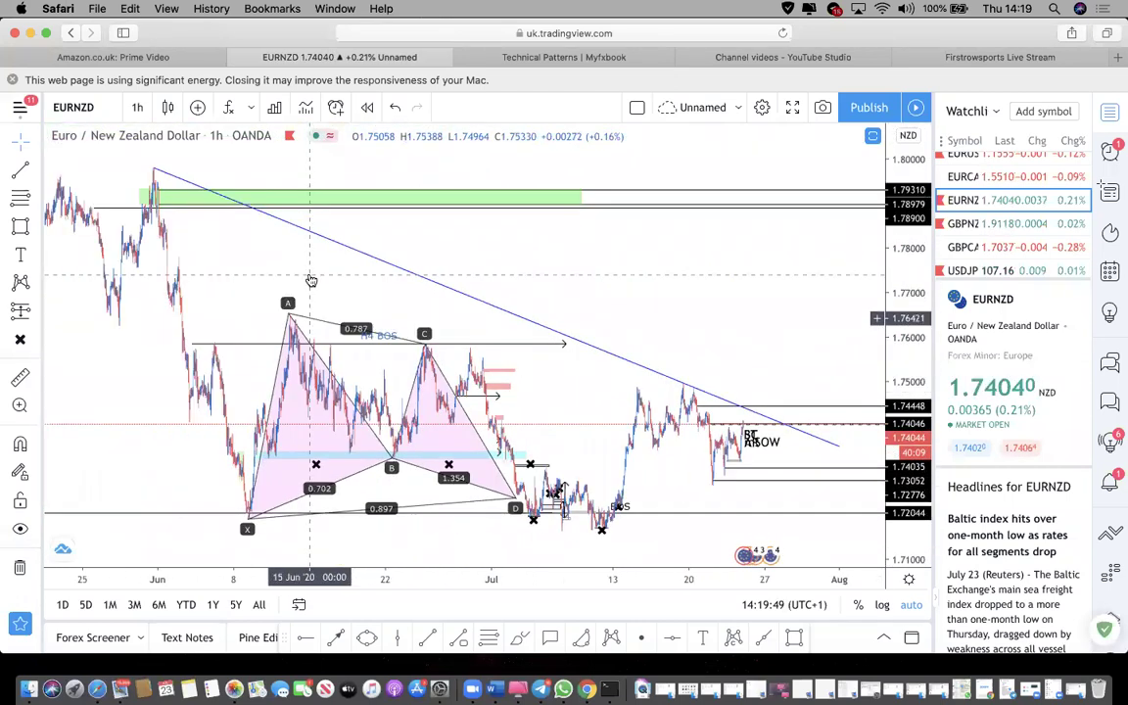
pyautogui.scroll(8, 734, 474)
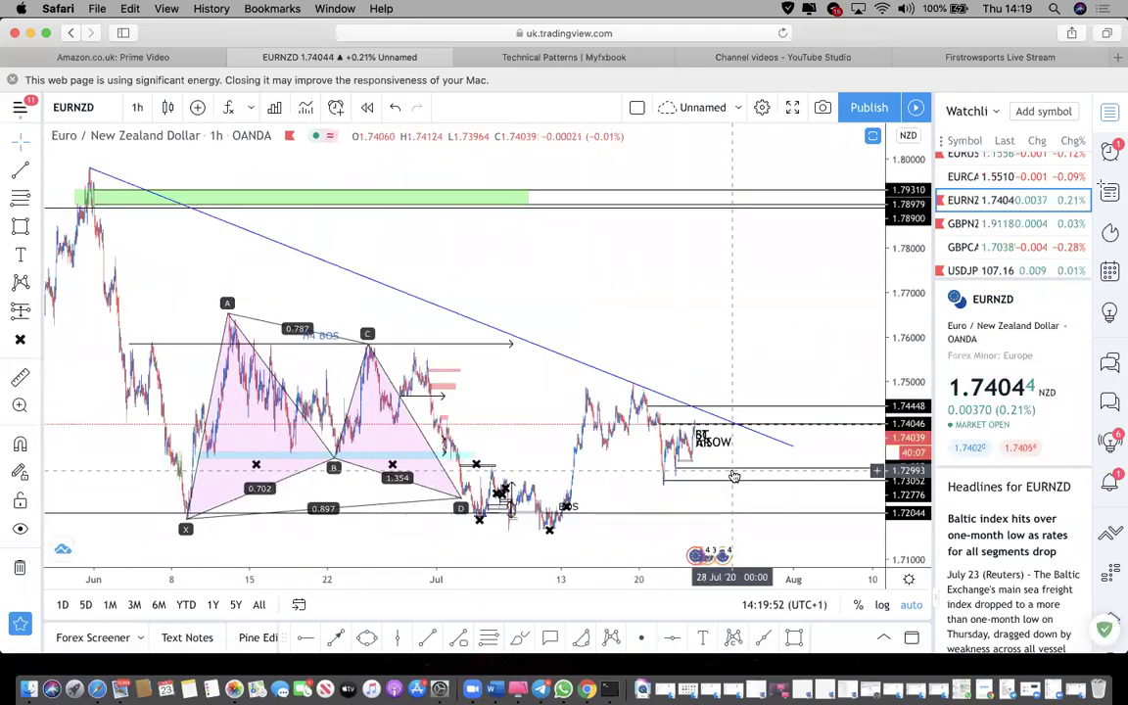
pyautogui.scroll(-8, 733, 476)
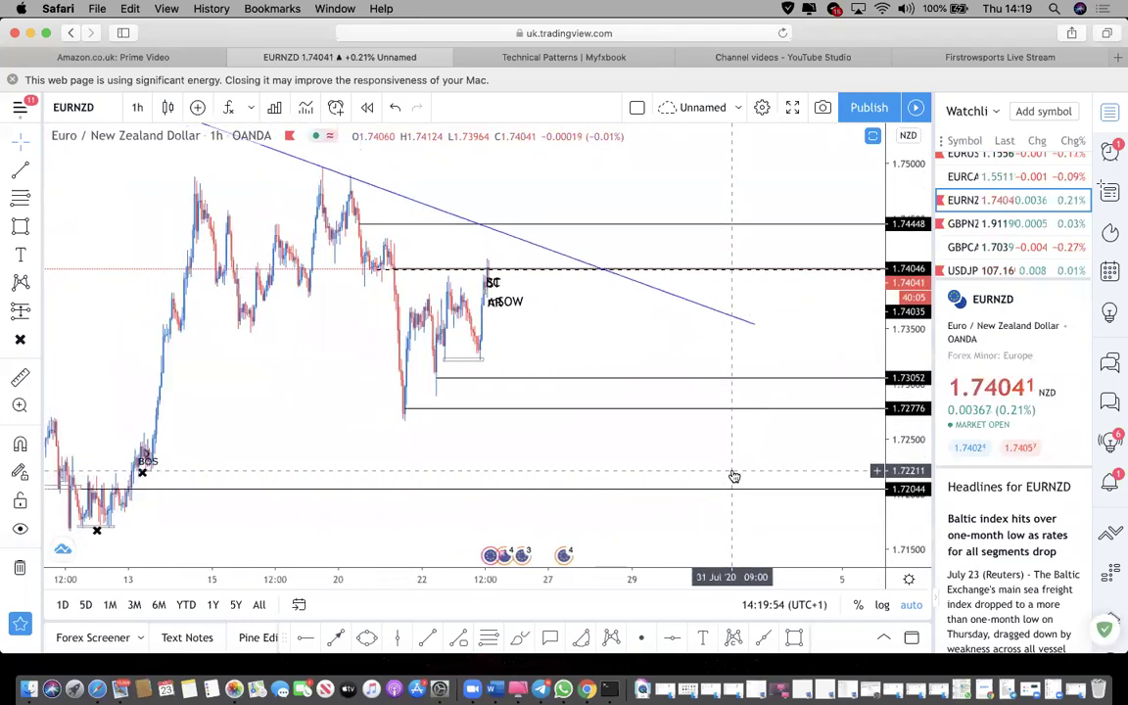
# Lower the bottom edge of the middle red zone to 1.74702 and set its second bar coordinate to 100.
pyautogui.scroll(5, 733, 474)
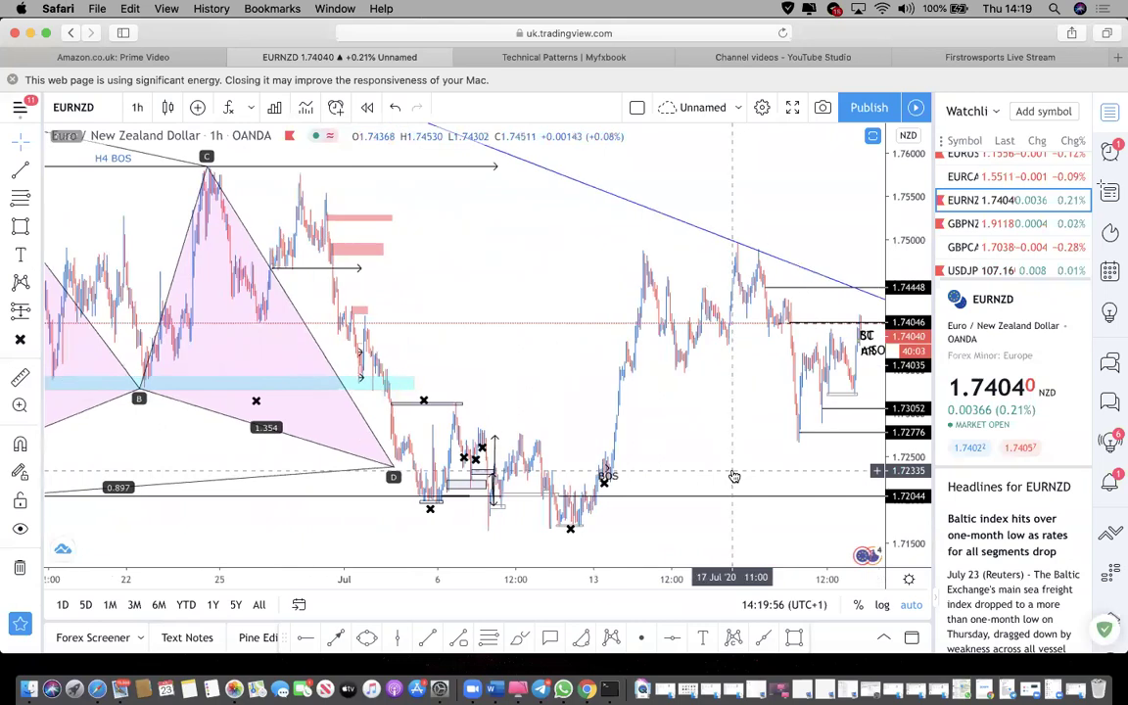
pyautogui.scroll(3, 293, 320)
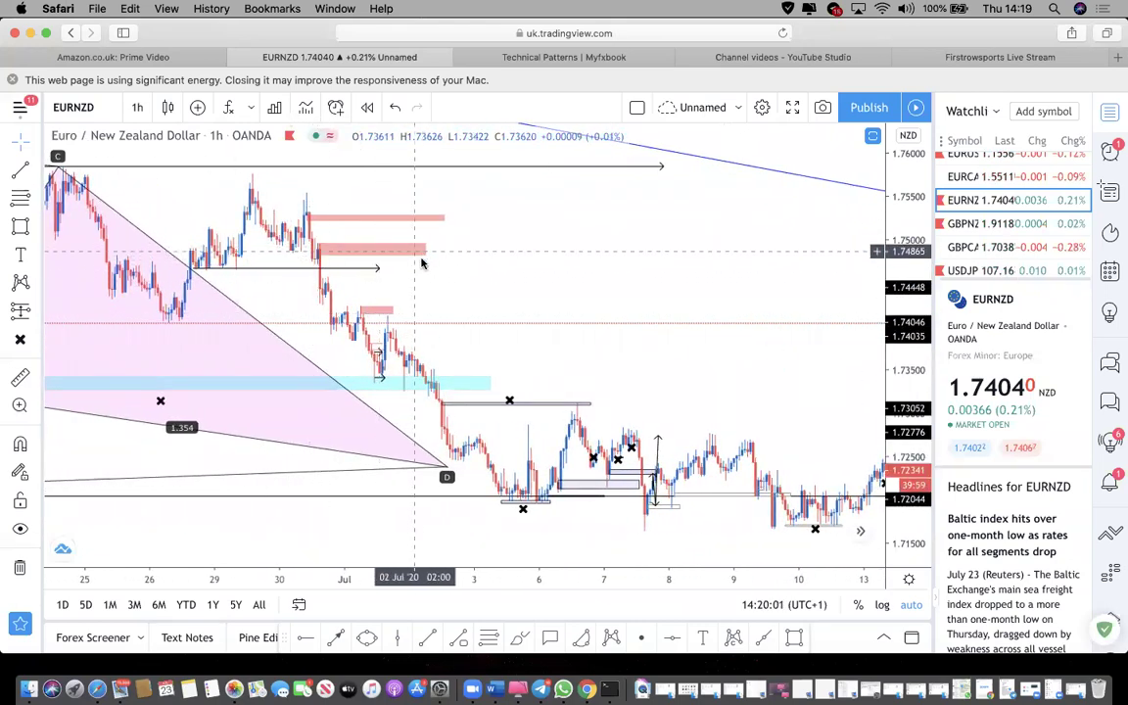
pyautogui.moveTo(425, 257); pyautogui.dragTo(425, 265)
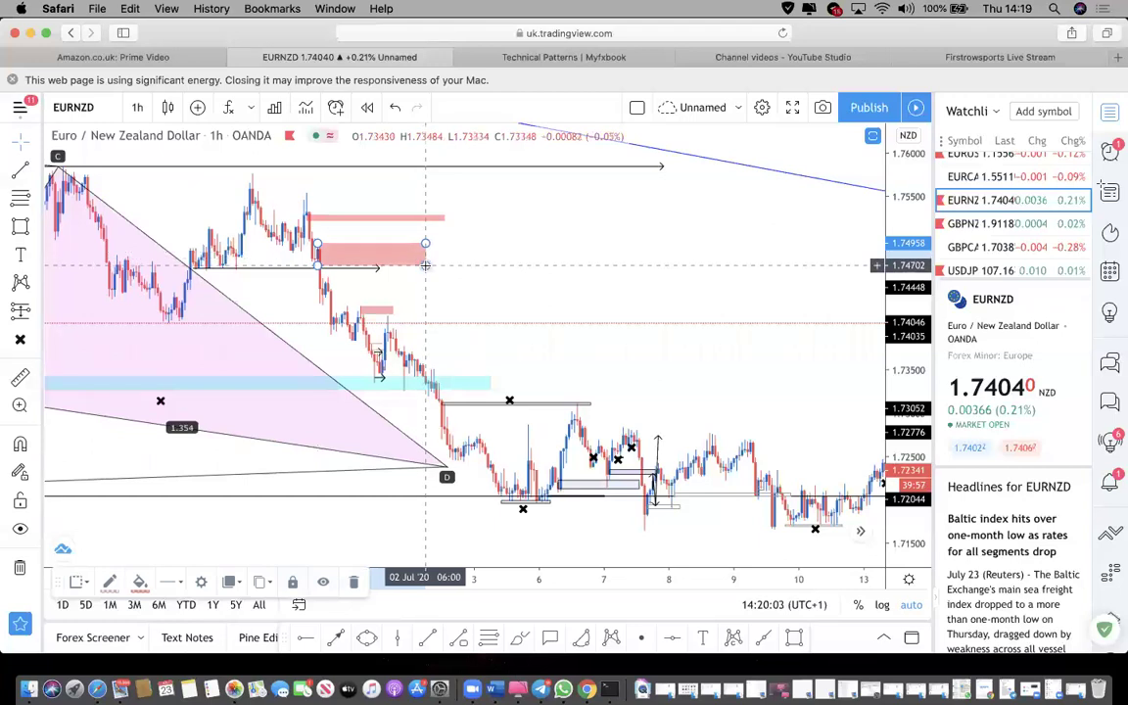
pyautogui.doubleClick(425, 265)
pyautogui.click(557, 263)
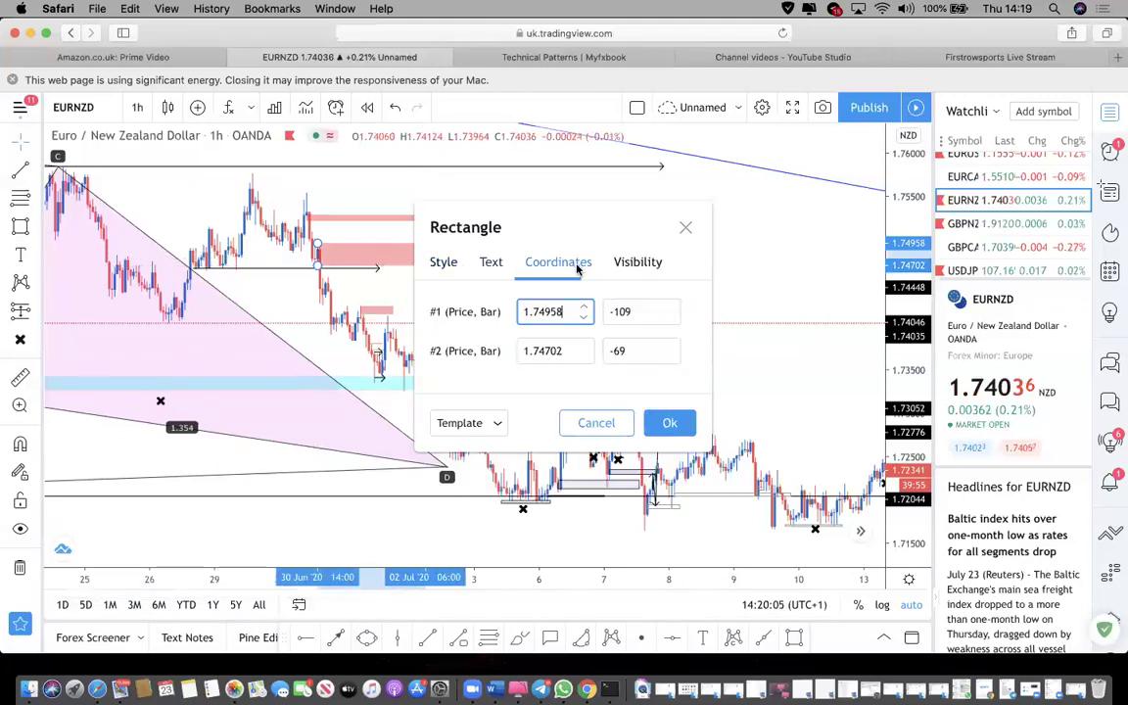
pyautogui.press('BackSpace')
pyautogui.press('BackSpace')
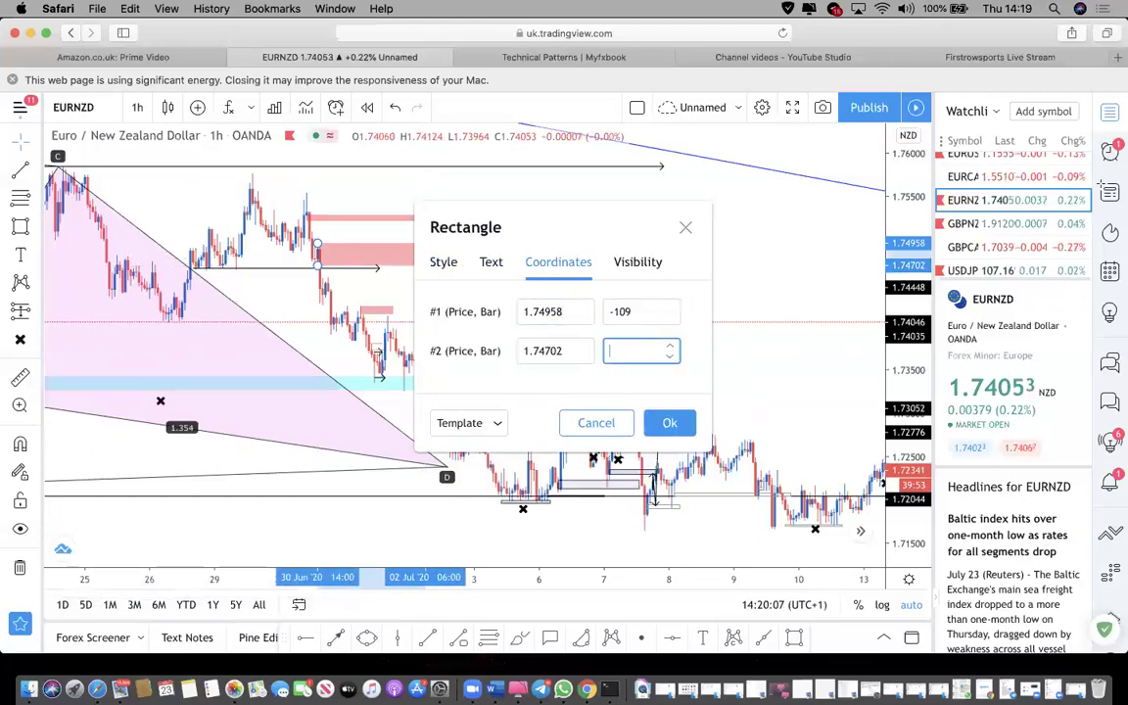
pyautogui.write('100')
pyautogui.click(669, 422)
pyautogui.hscroll(5, 507, 294)
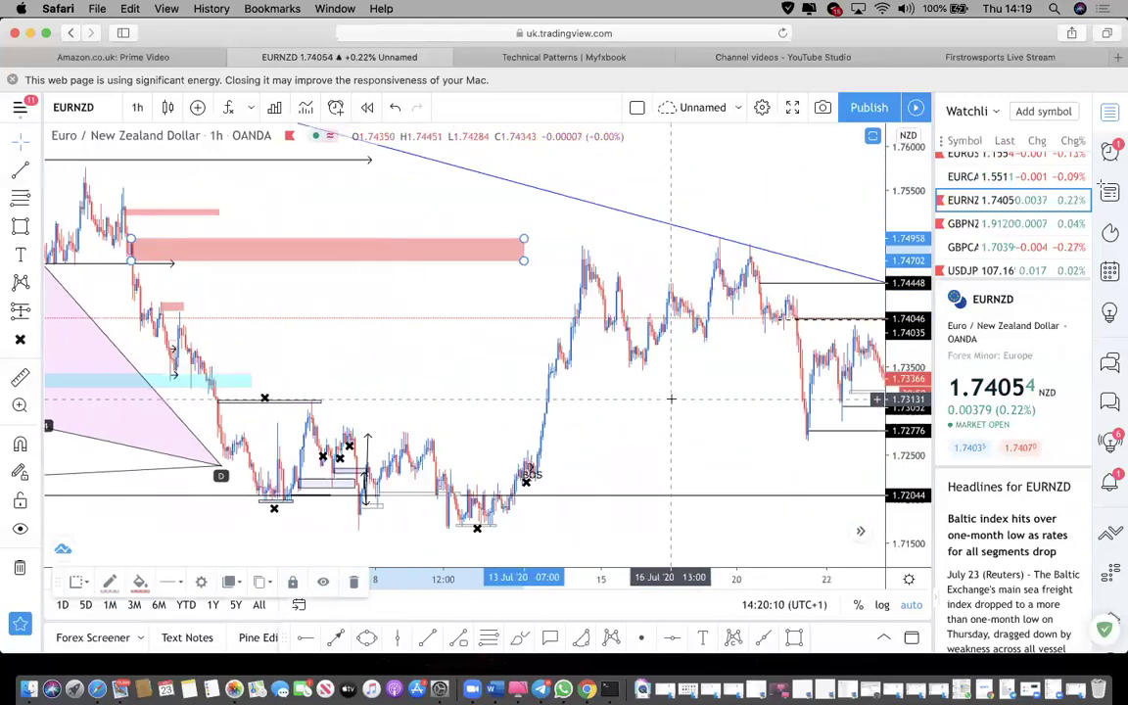
# Extend the enlarged red zone over the mid-July highs by setting its second bar coordinate to 250.
pyautogui.doubleClick(518, 264)
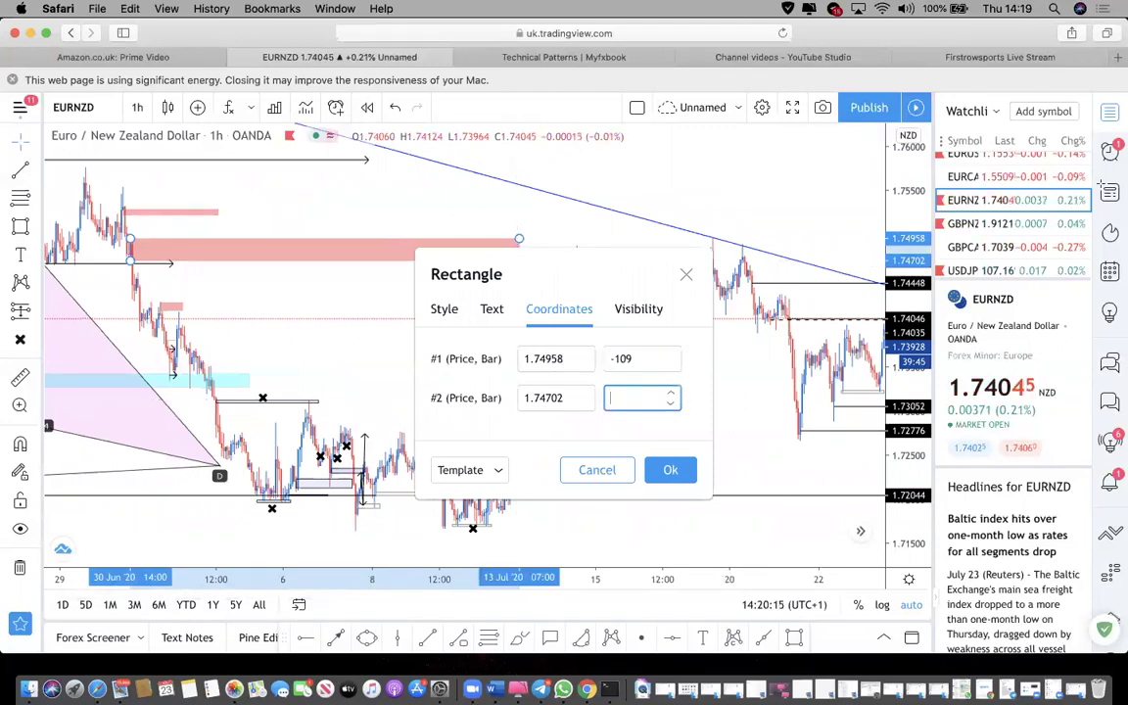
pyautogui.write('250')
pyautogui.click(670, 470)
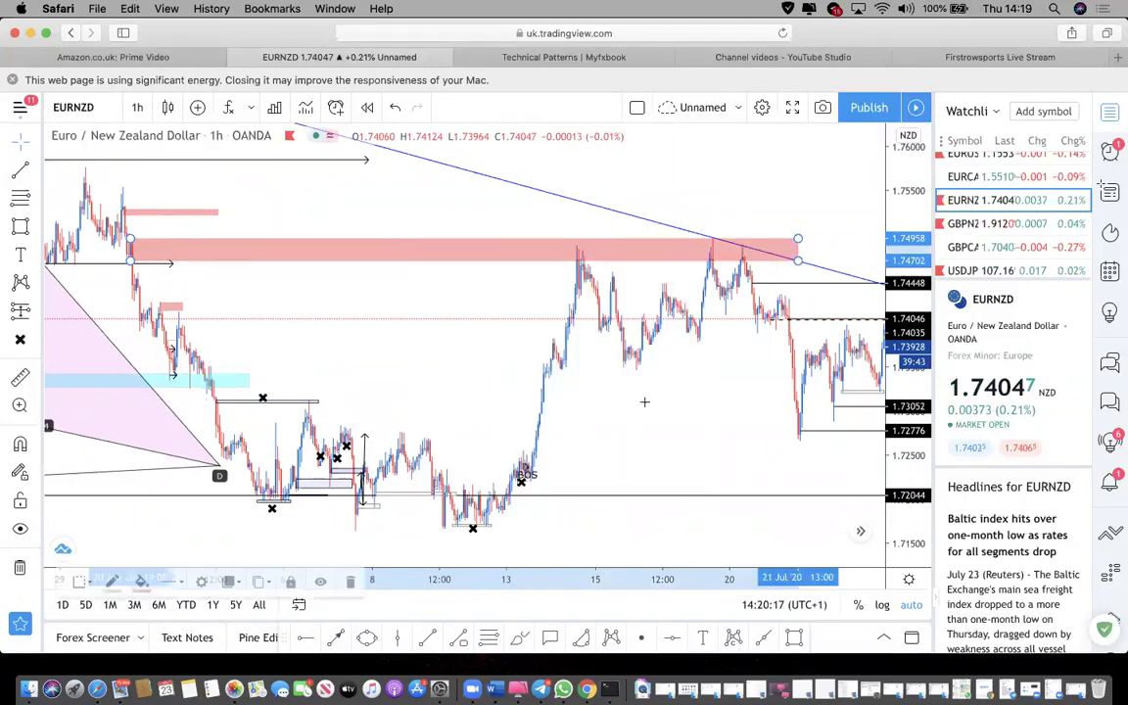
pyautogui.hscroll(3, 165, 281)
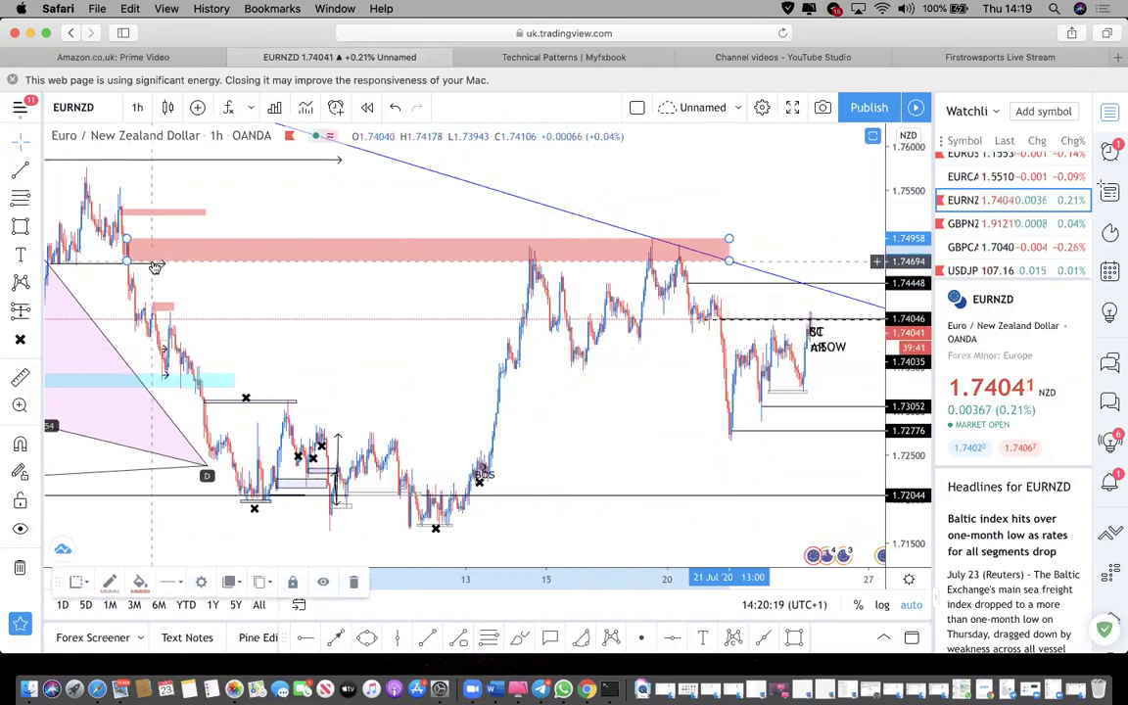
pyautogui.scroll(-5, 152, 264)
pyautogui.scroll(4, 345, 405)
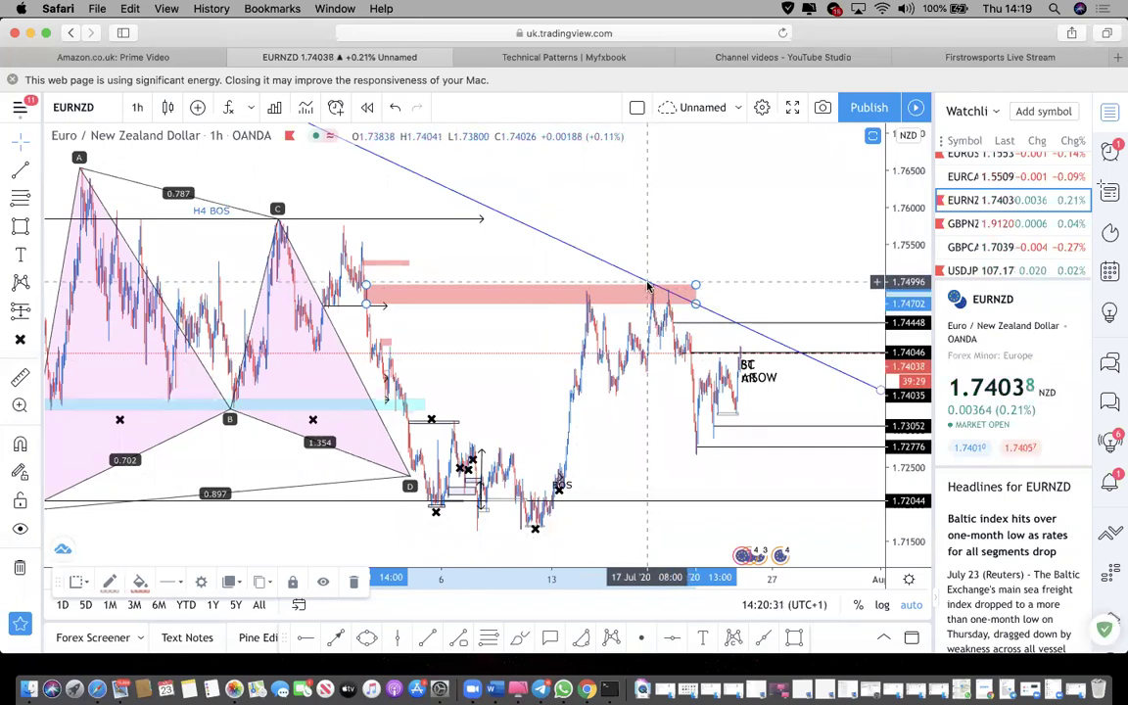
# Examine EURNZD price action from late June up to the mid-July highs under the enlarged red zone.
pyautogui.scroll(2, 646, 285)
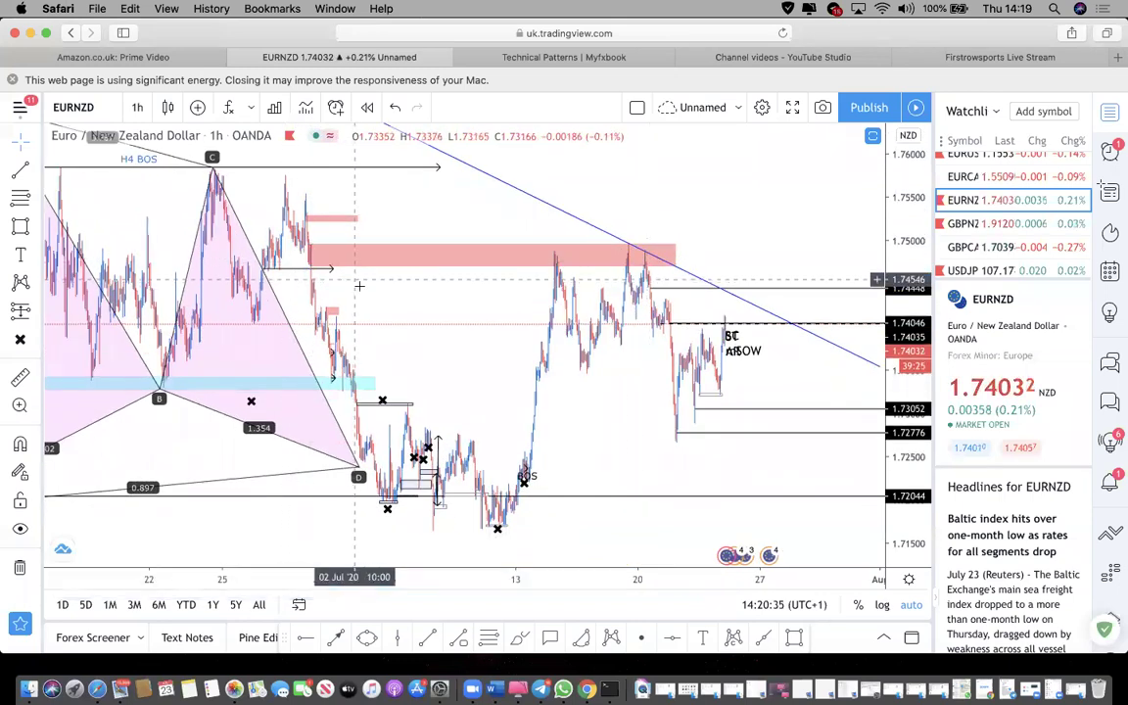
pyautogui.scroll(2, 359, 286)
pyautogui.hscroll(-10, 320, 287)
pyautogui.scroll(3, 372, 254)
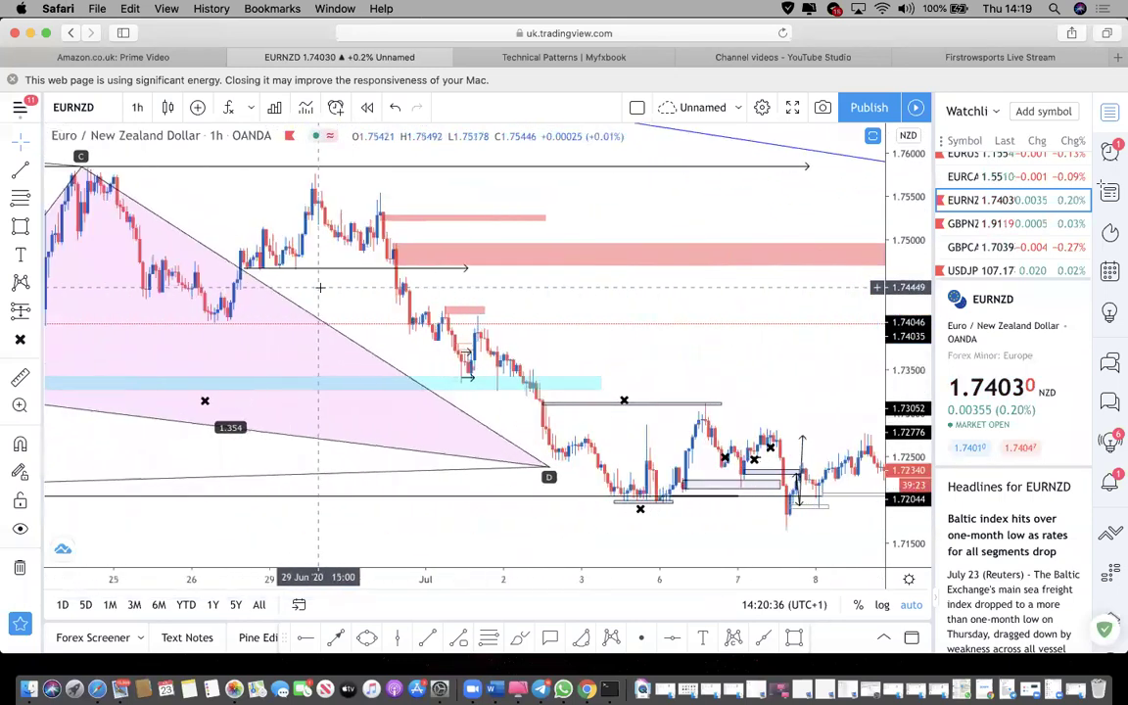
pyautogui.hscroll(10, 383, 249)
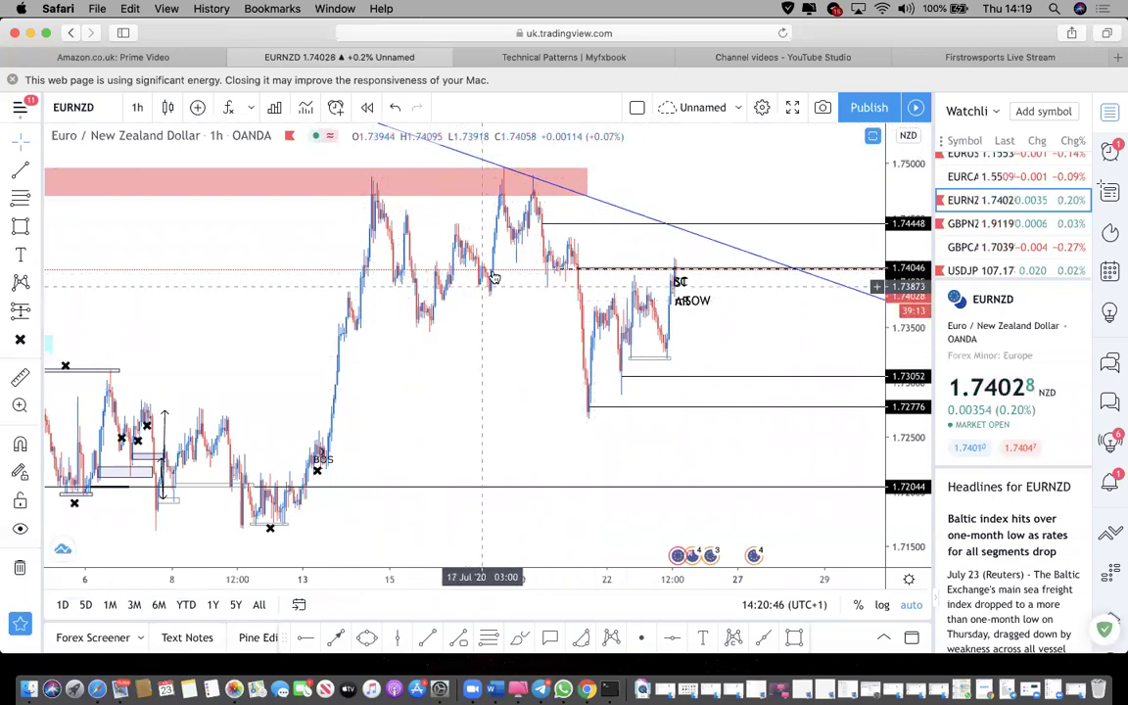
pyautogui.scroll(2, 413, 174)
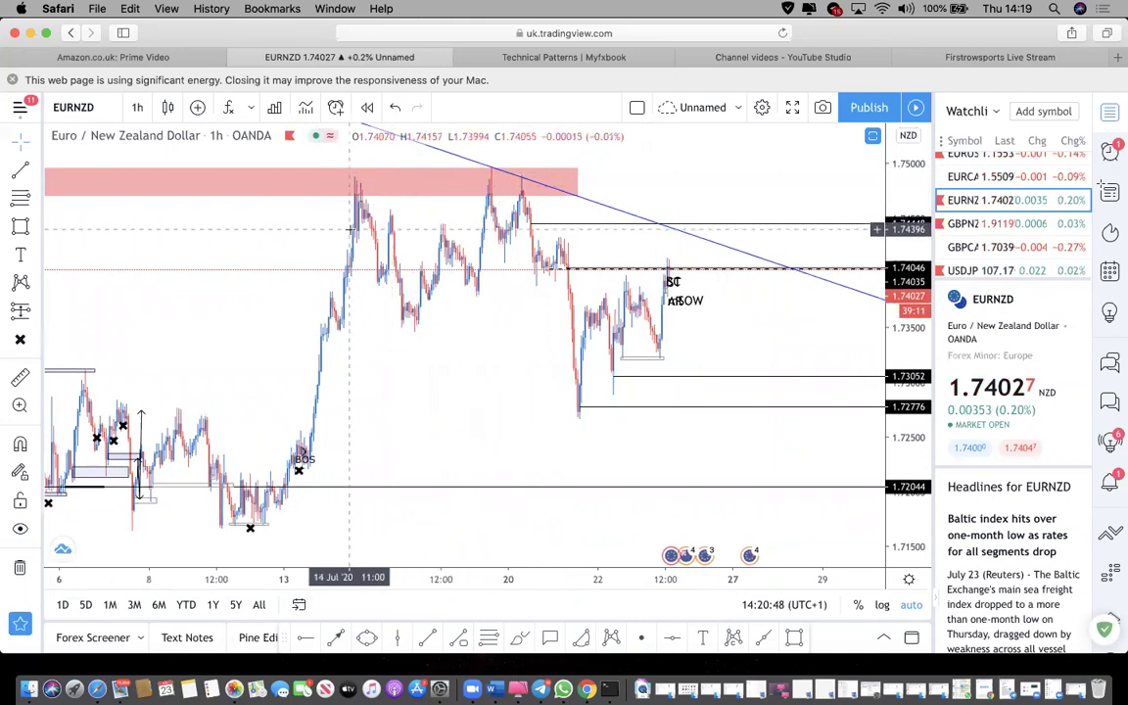
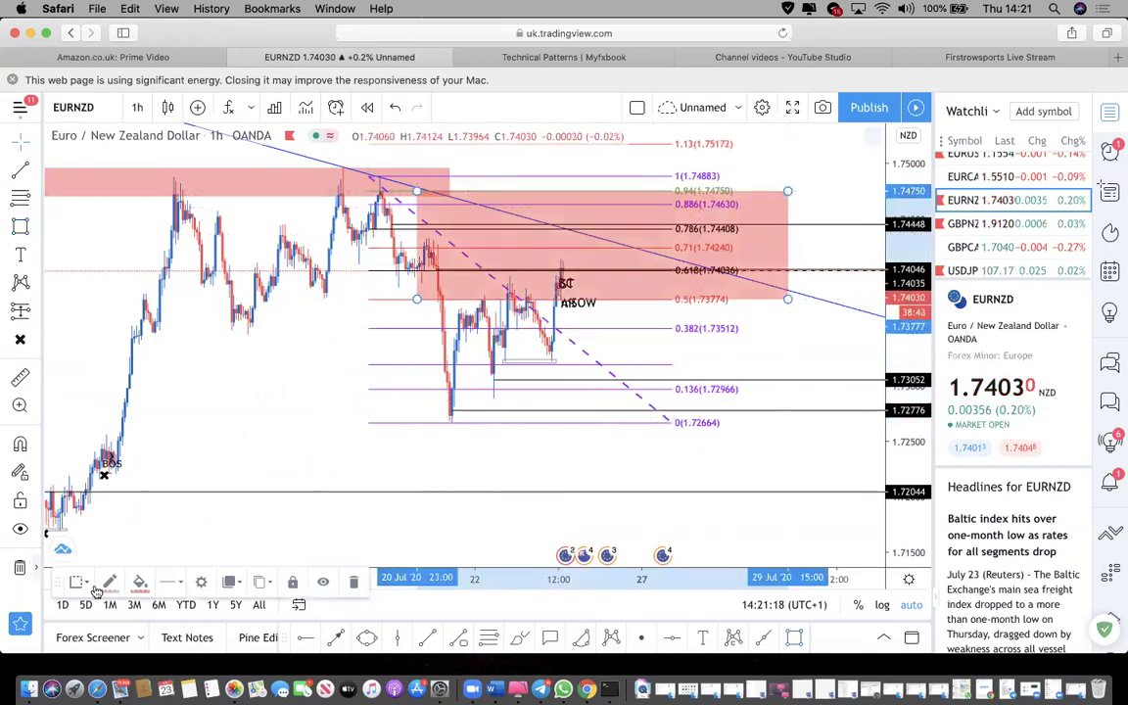
# Fill the rectangle between the 0.5 and 0.94 retracement levels with translucent light green and delete the Fibonacci retracement.
pyautogui.click(140, 584)
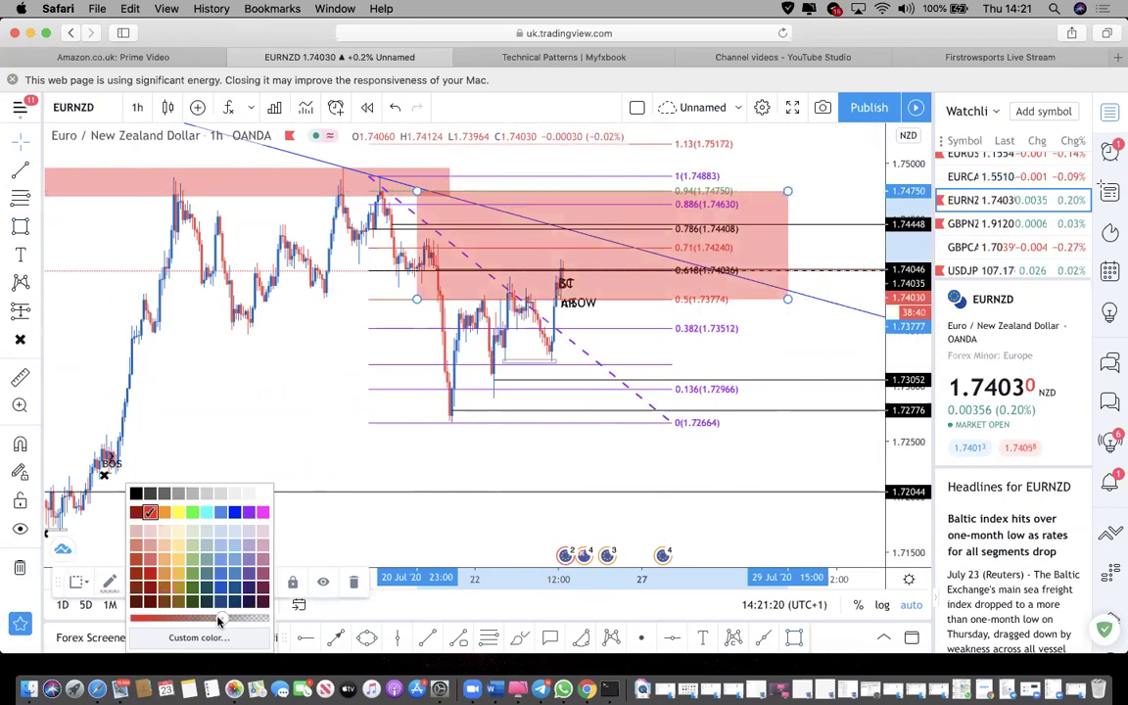
pyautogui.moveTo(220, 621); pyautogui.dragTo(264, 619)
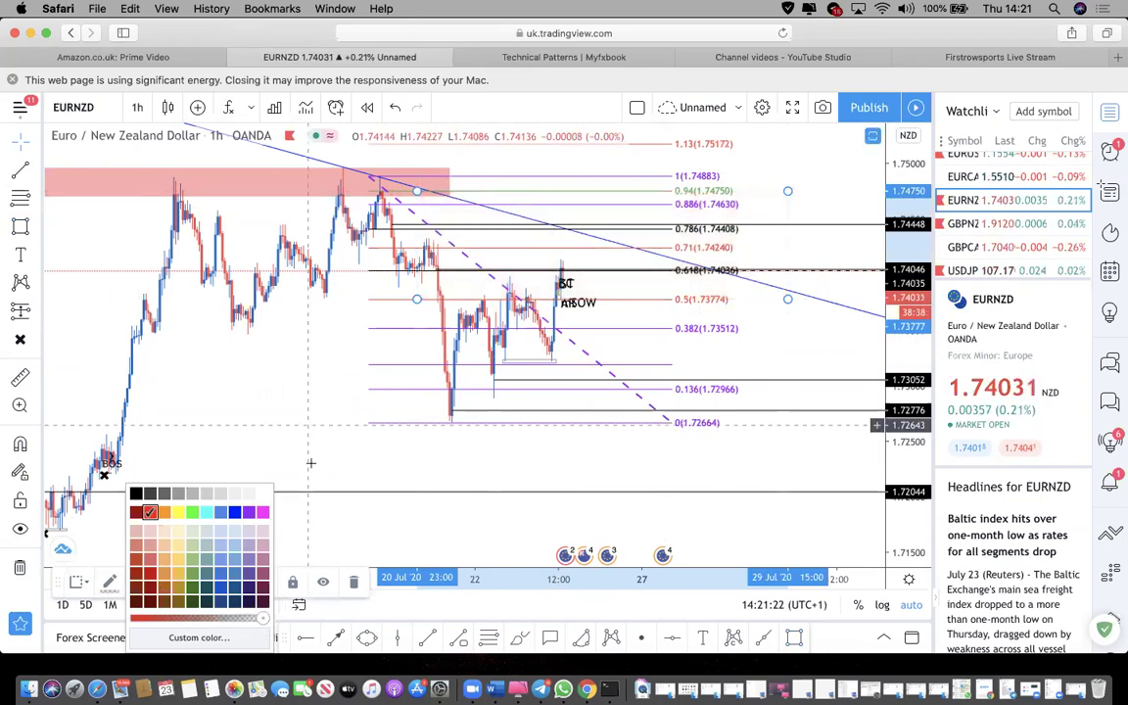
pyautogui.click(192, 513)
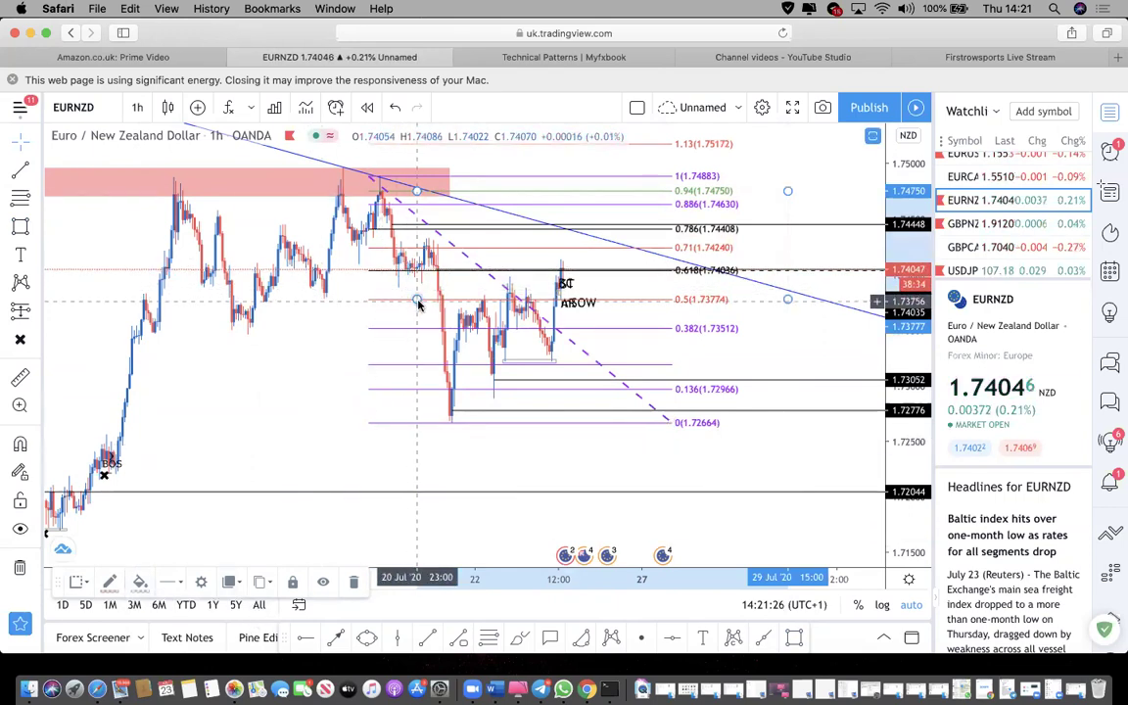
pyautogui.click(140, 582)
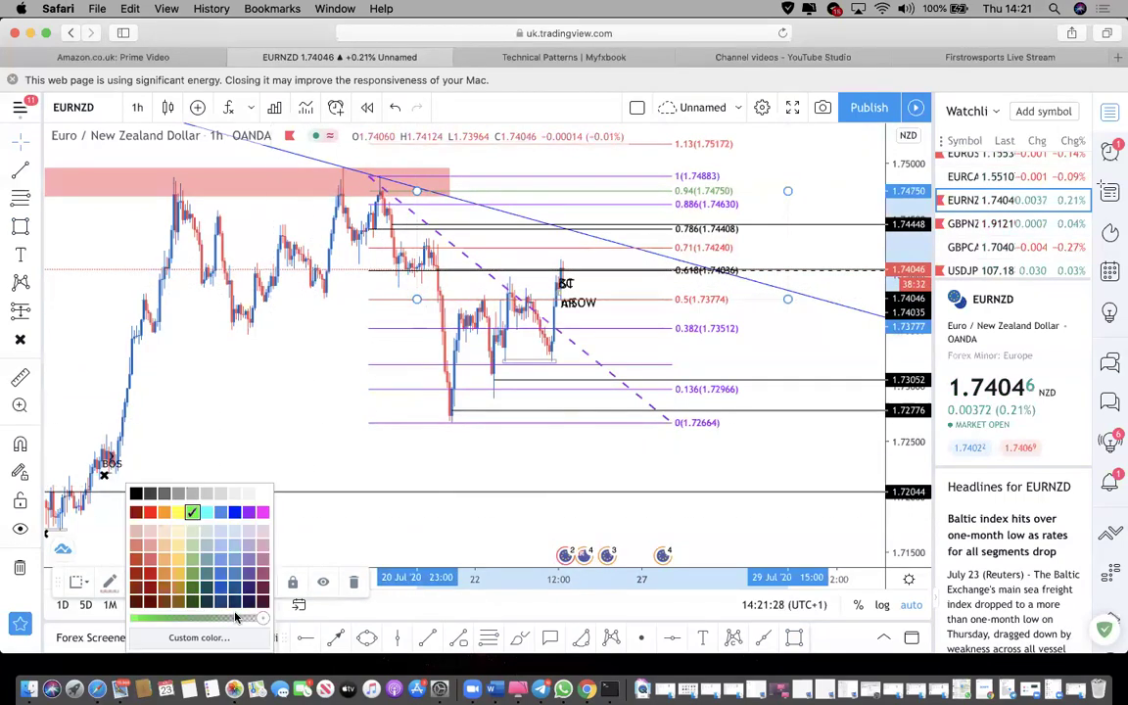
pyautogui.moveTo(261, 624); pyautogui.dragTo(238, 617)
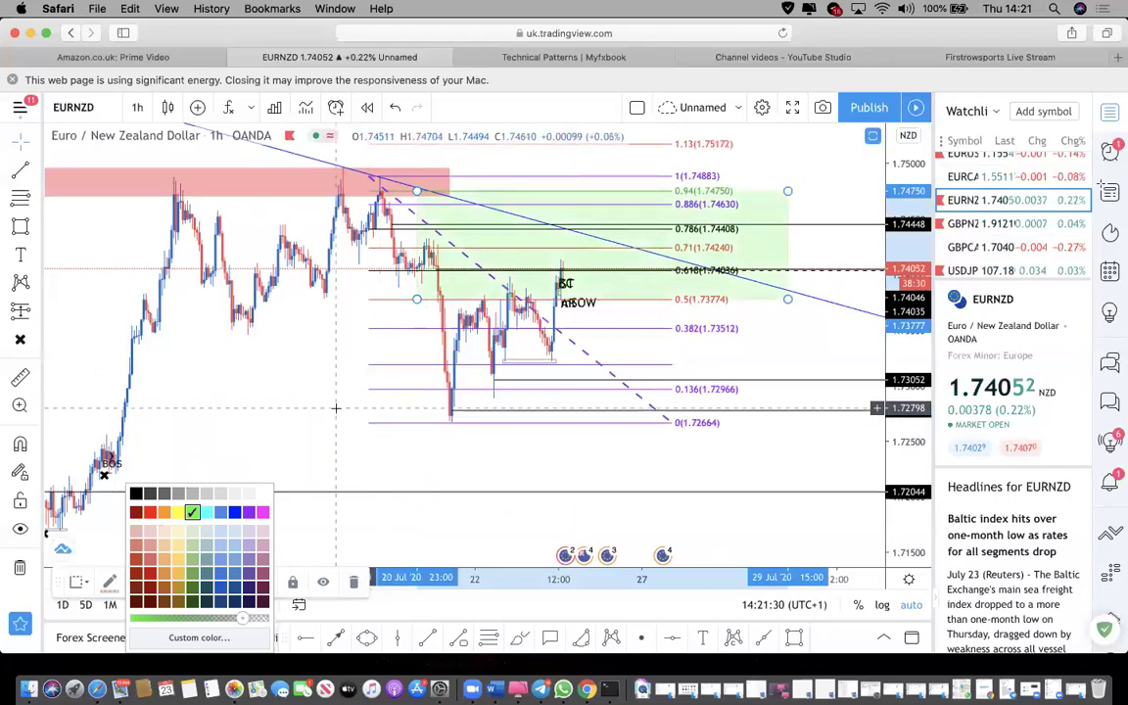
pyautogui.click(414, 308)
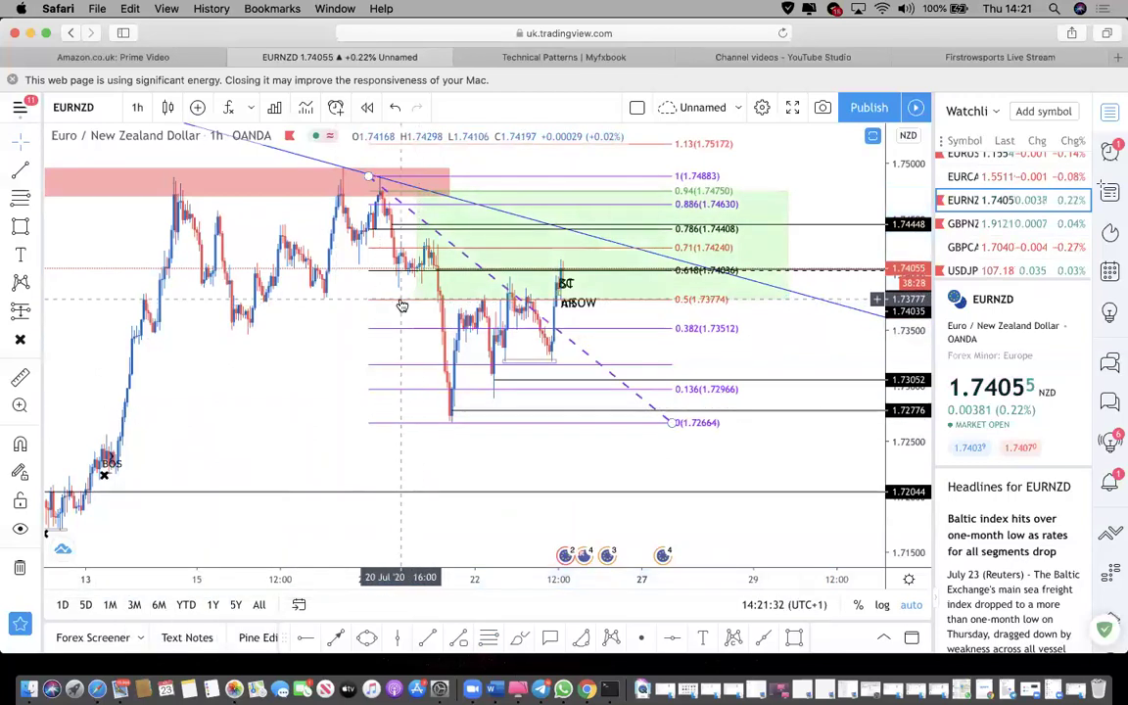
pyautogui.click(401, 304)
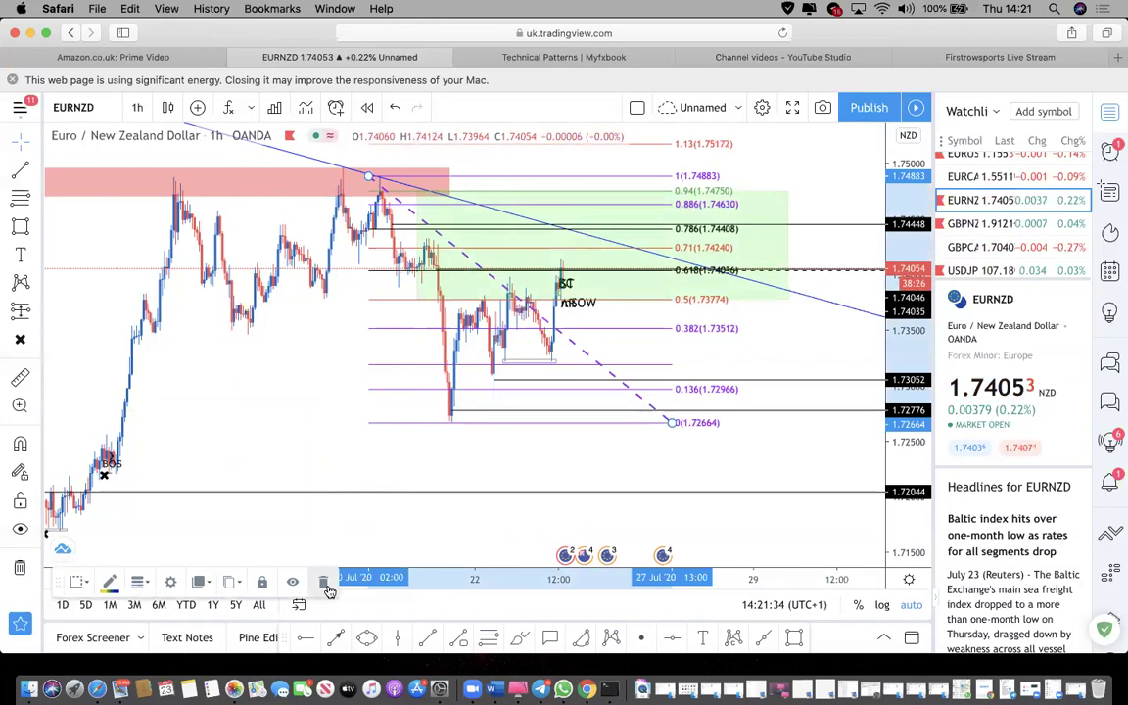
pyautogui.click(324, 583)
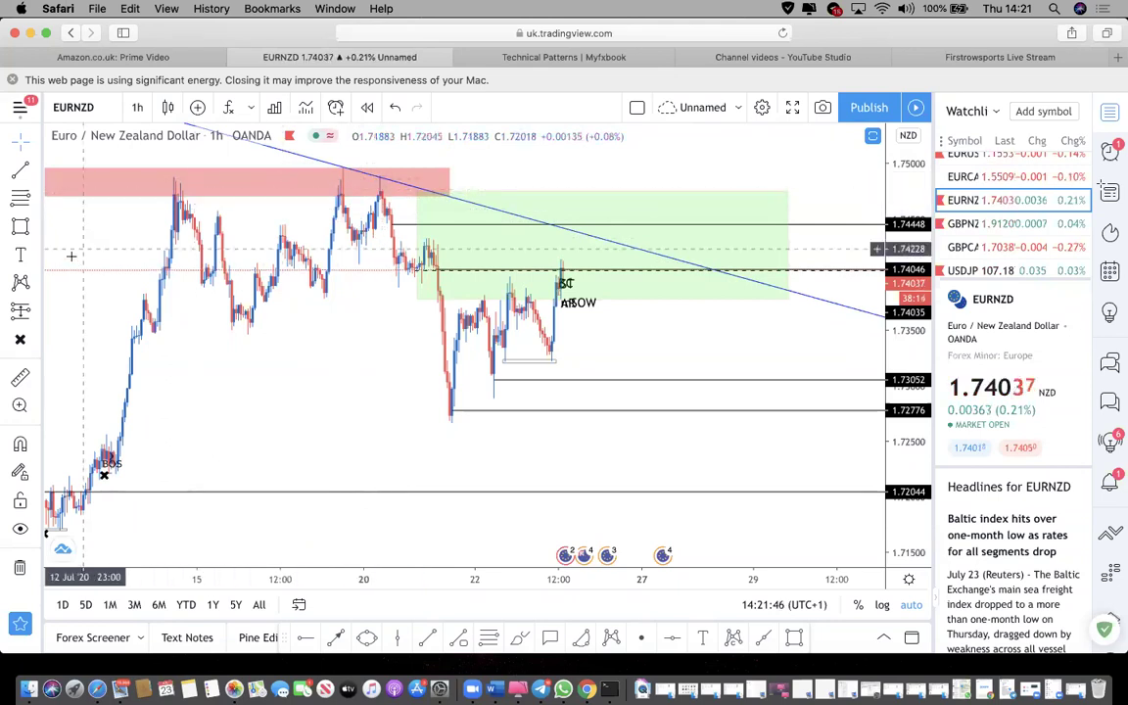
# Draw a green rectangle over the twin highs of 17 to 20 July, from about 1.74961 to 1.74080, and delete it.
pyautogui.hotkey('alt', 'shift', 'r')
pyautogui.moveTo(331, 167)
pyautogui.mouseDown()
pyautogui.moveTo(378, 256)
pyautogui.moveTo(395, 260)
pyautogui.moveTo(379, 264)
pyautogui.mouseUp()
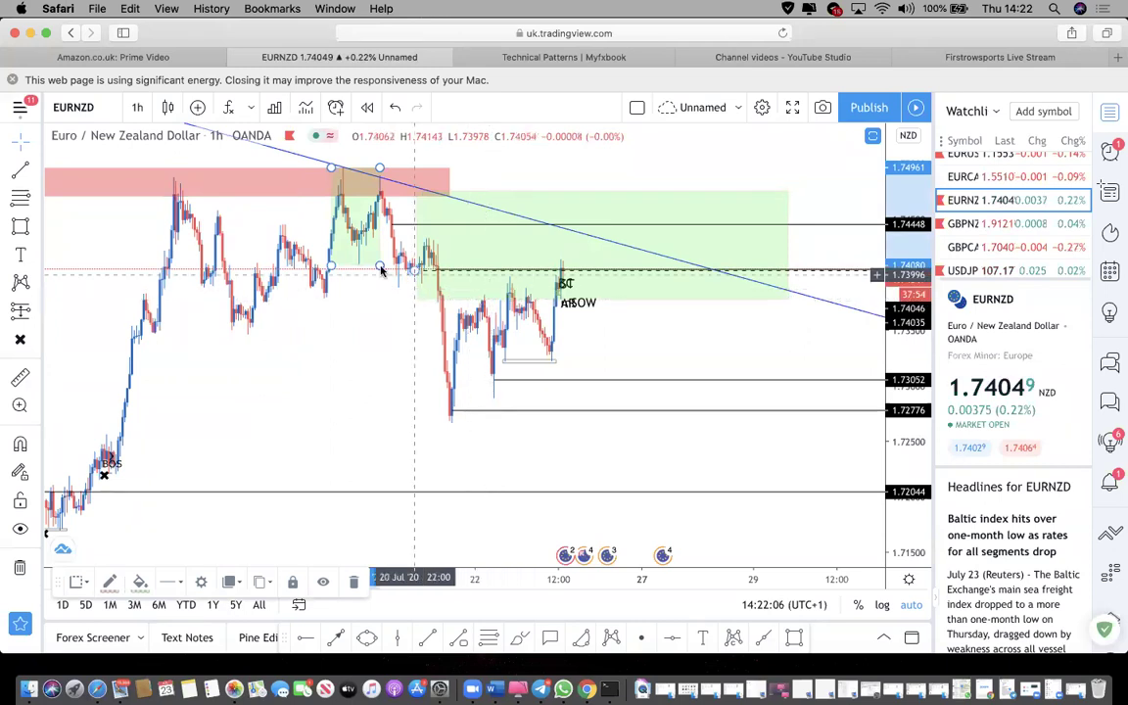
pyautogui.click(348, 586)
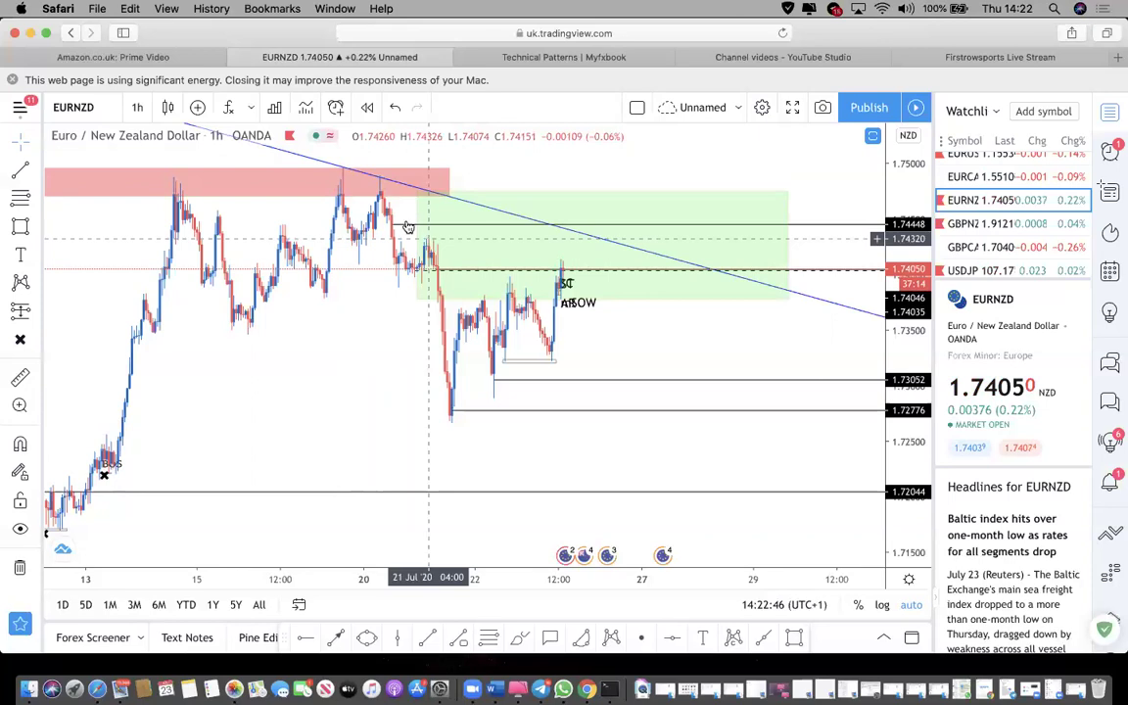
# Draw a Fibonacci retracement from the 20 July high at about 1.74883 down to 1.72664 and delete it.
pyautogui.click(20, 198)
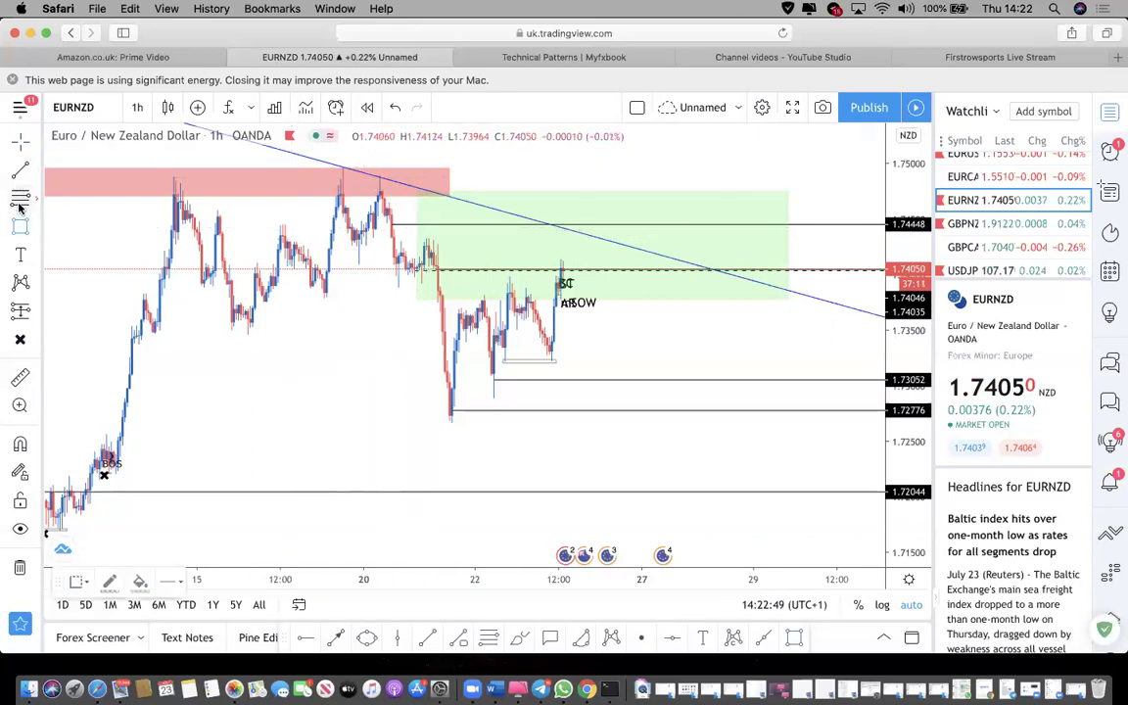
pyautogui.click(368, 177)
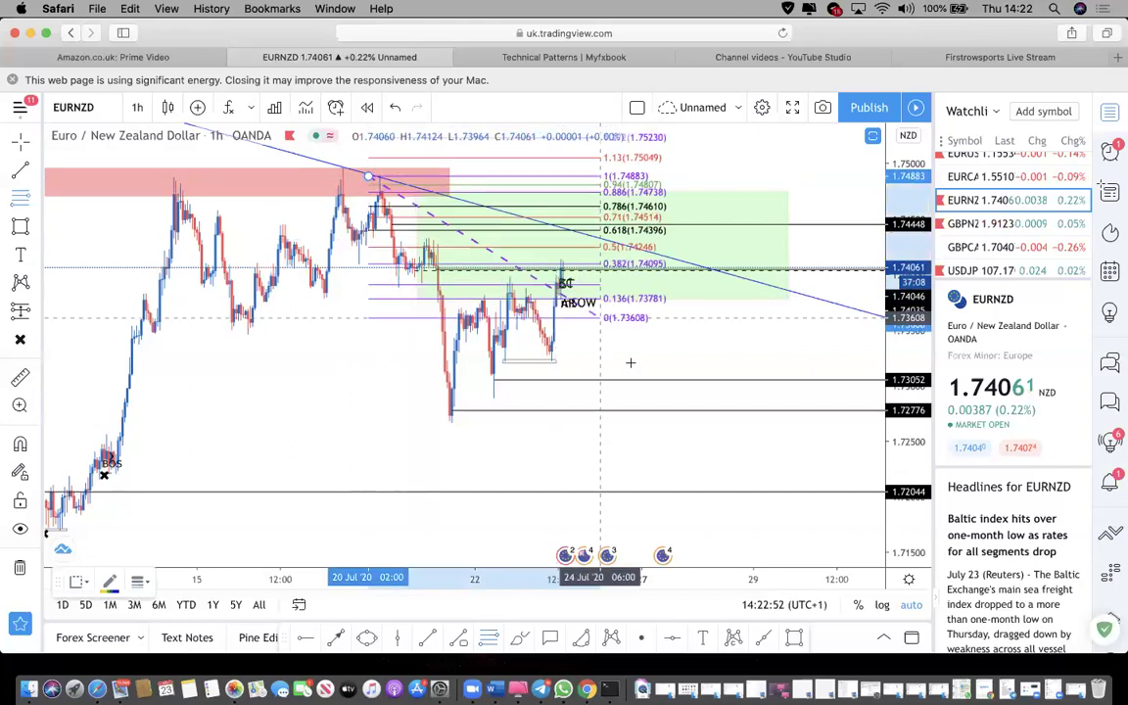
pyautogui.click(687, 422)
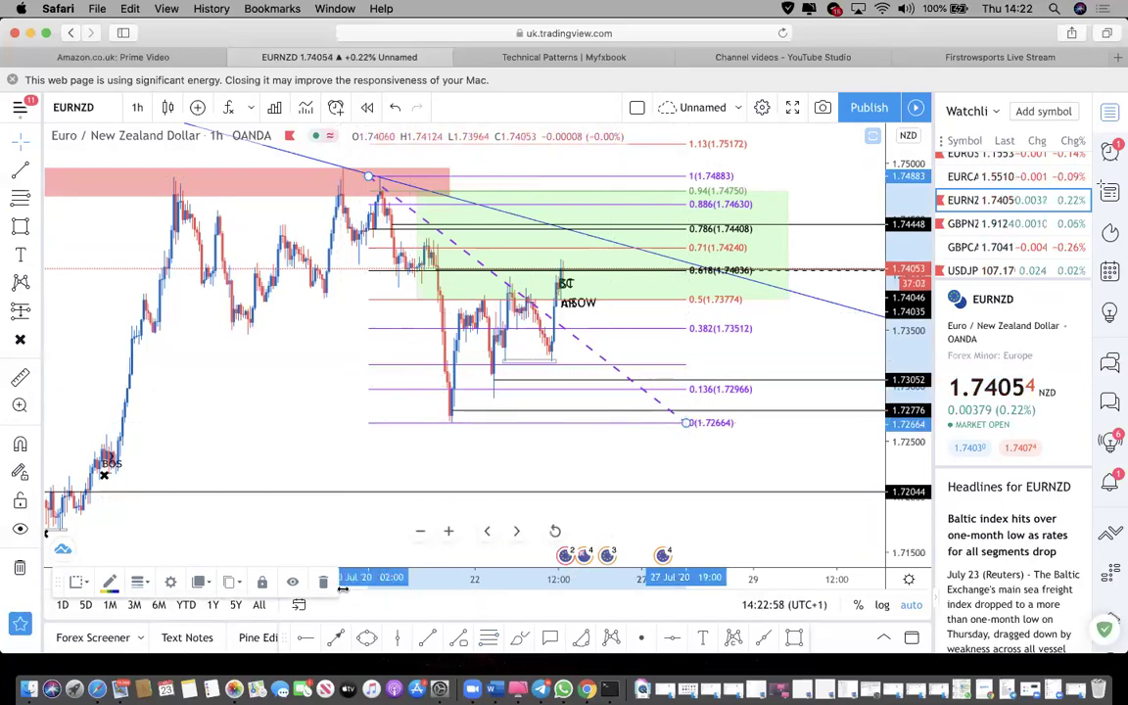
pyautogui.click(321, 583)
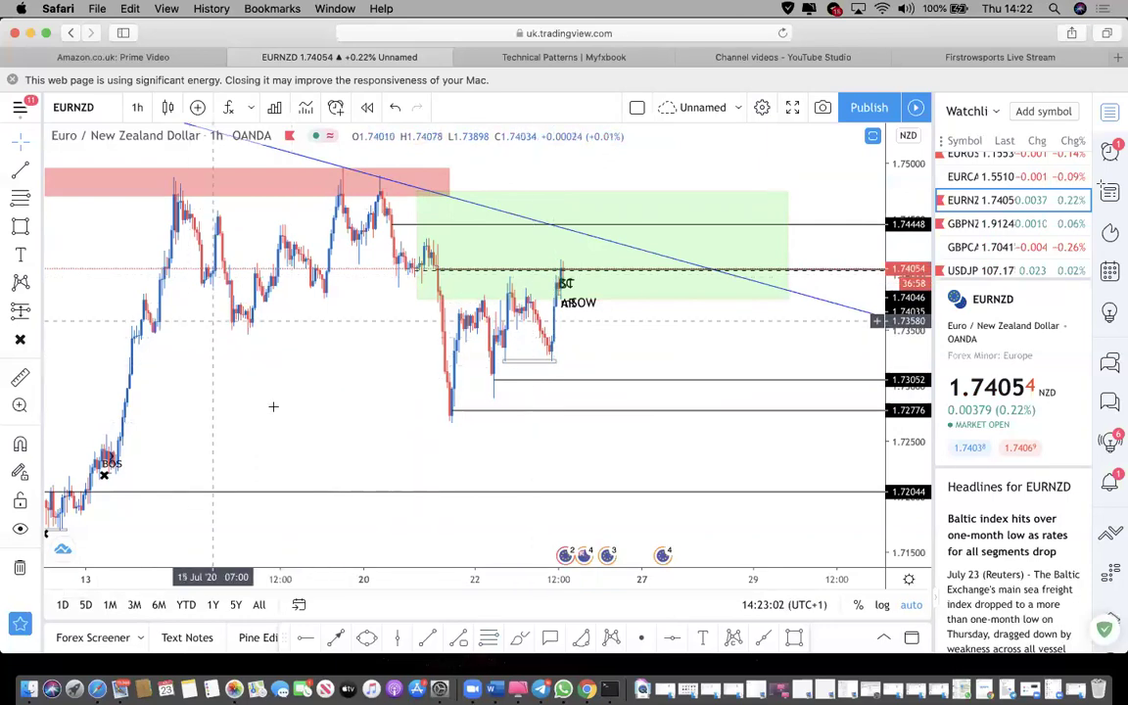
# Draw a horizontal blue arrow at about 1.73552 from the mid-July lows to 28 July and delete it.
pyautogui.click(334, 639)
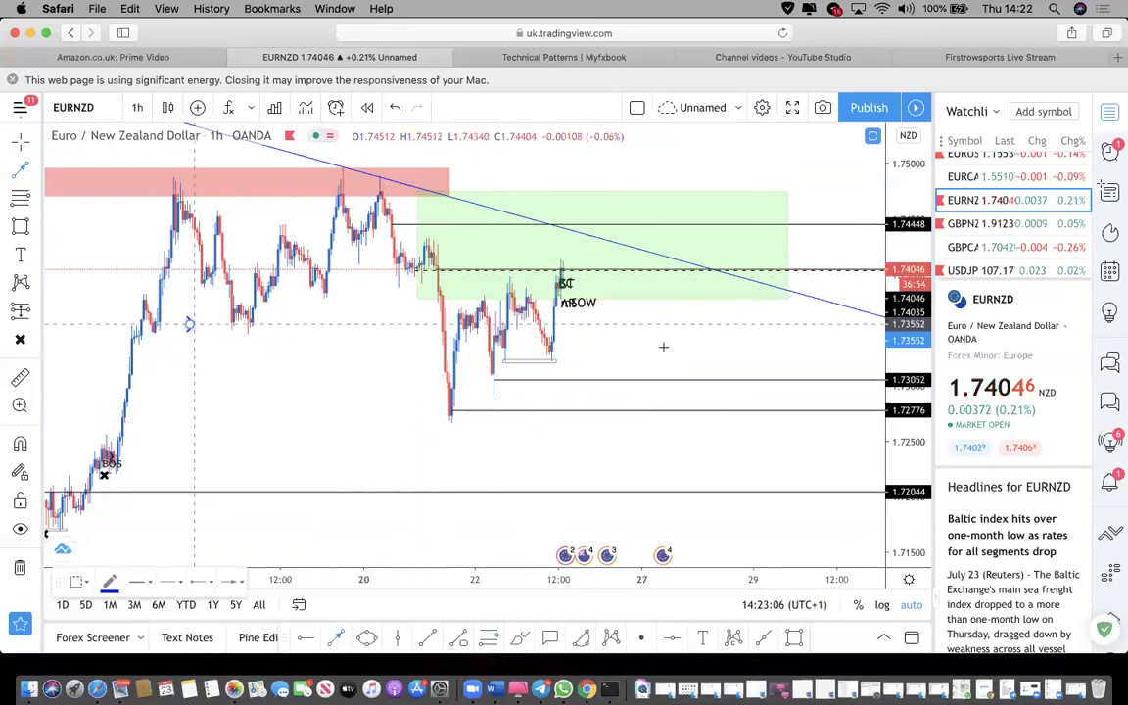
pyautogui.click(710, 323)
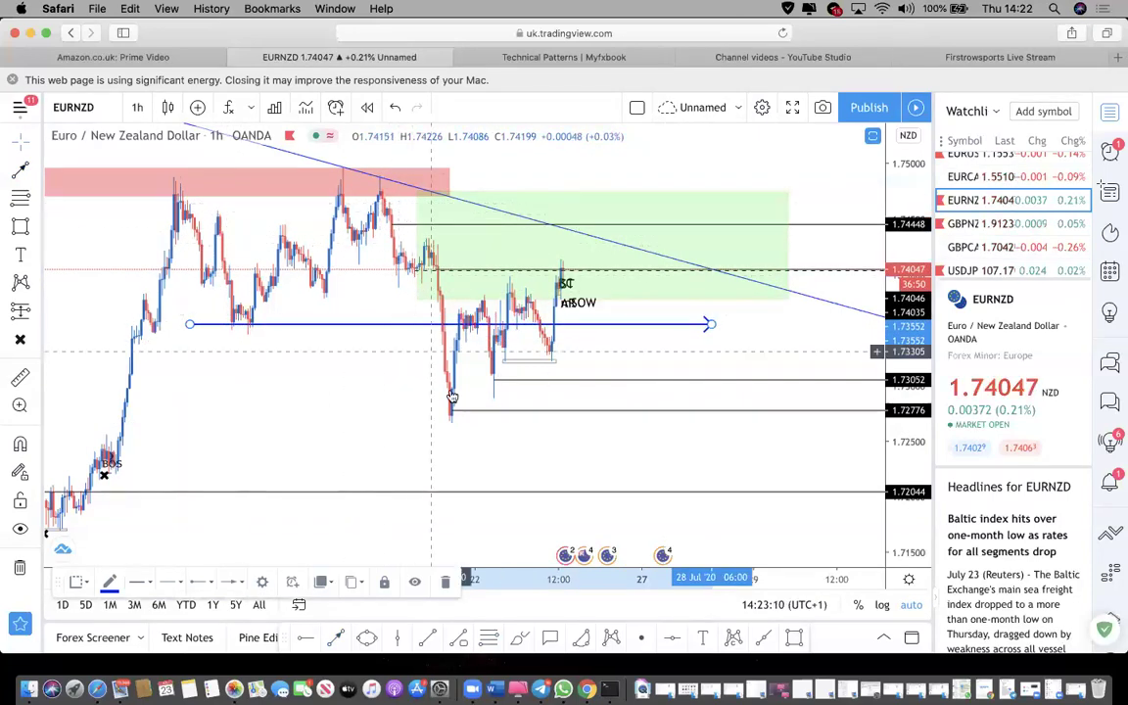
pyautogui.scroll(3, 573, 275)
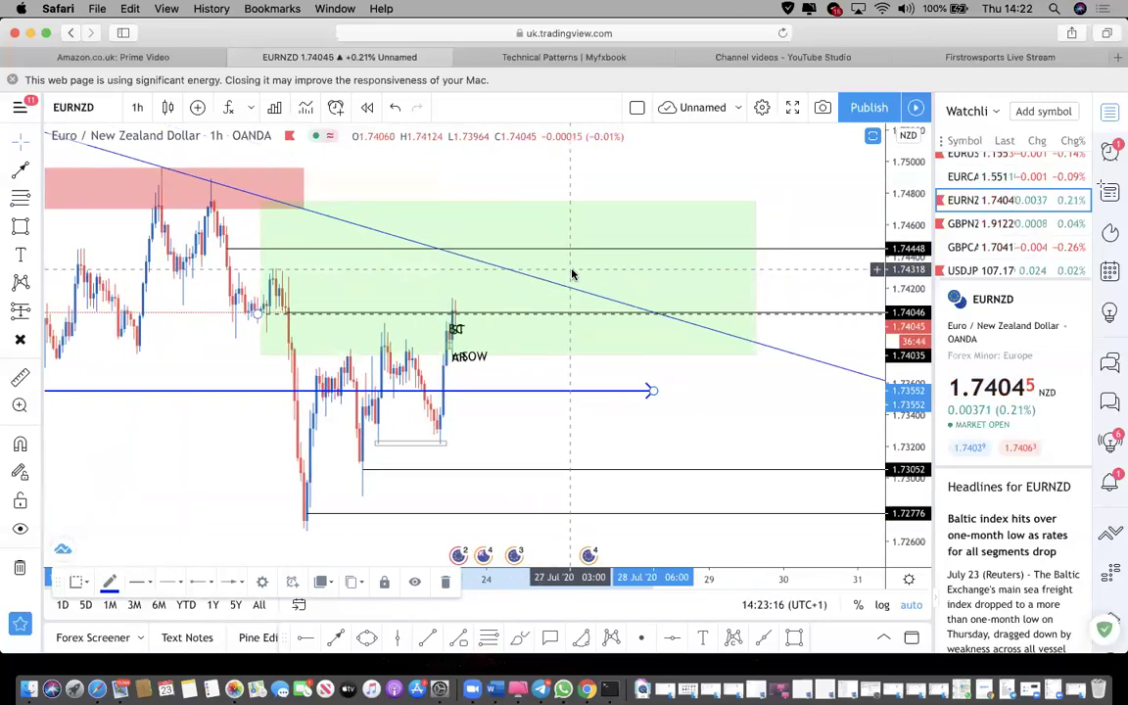
pyautogui.click(410, 328)
pyautogui.click(507, 395)
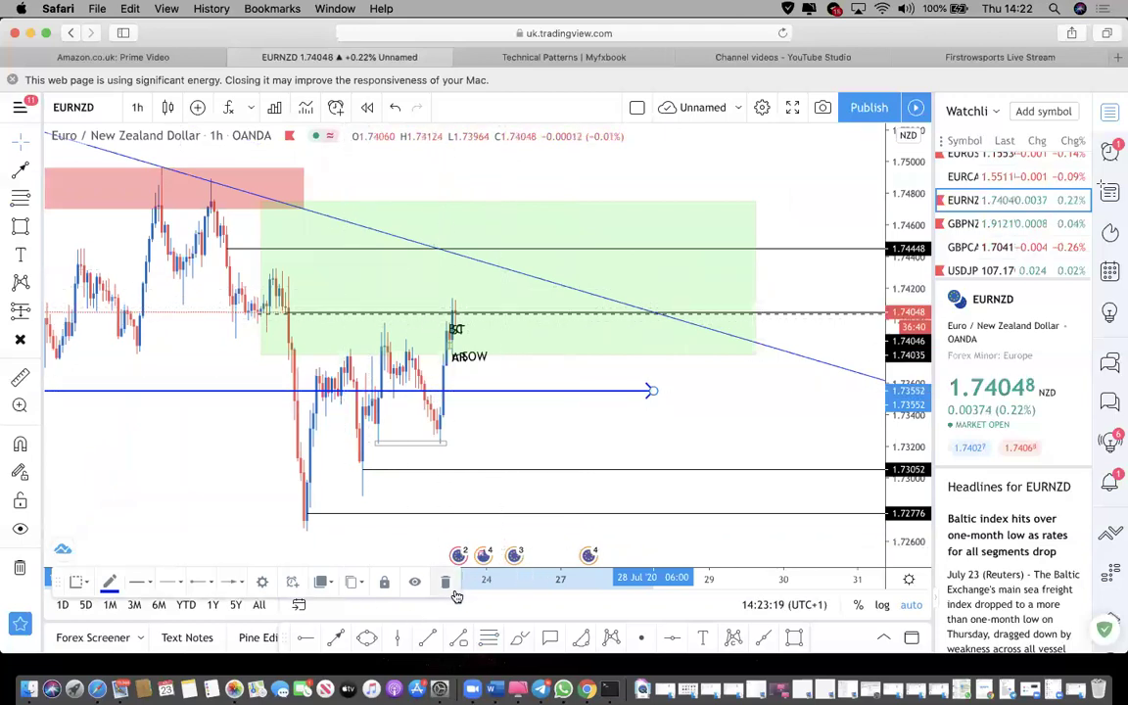
pyautogui.press('Delete')
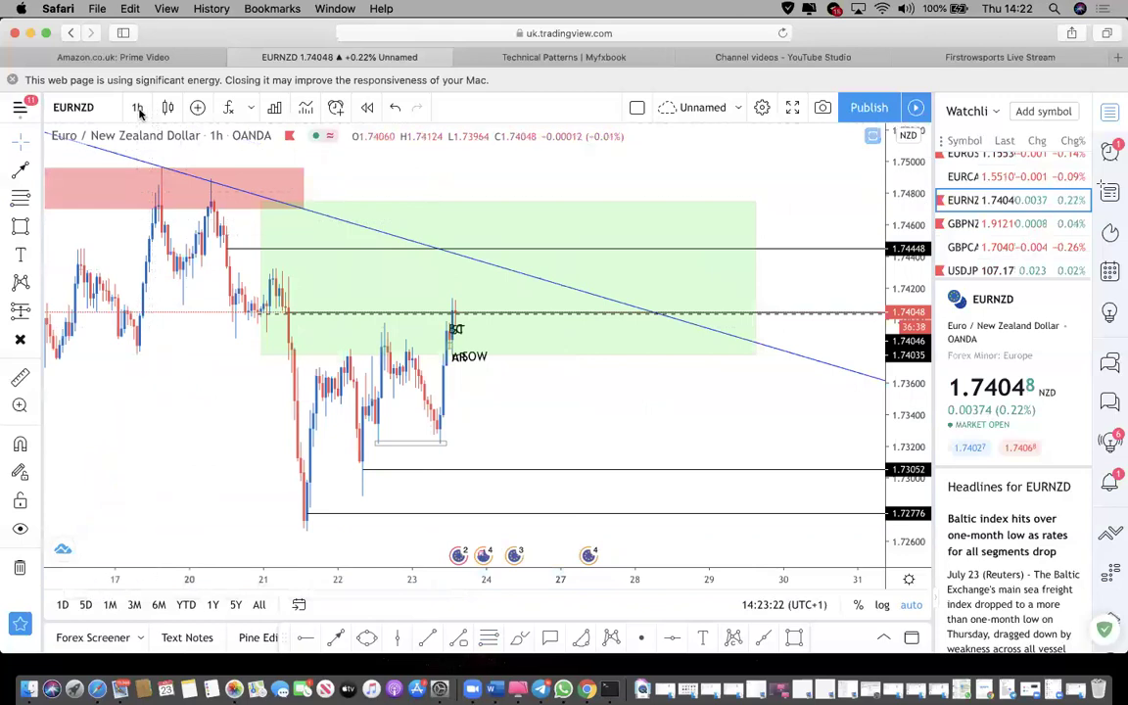
# Label the horizontal rays at 1.74035 and 1.74448 with the text POI.
pyautogui.click(260, 350)
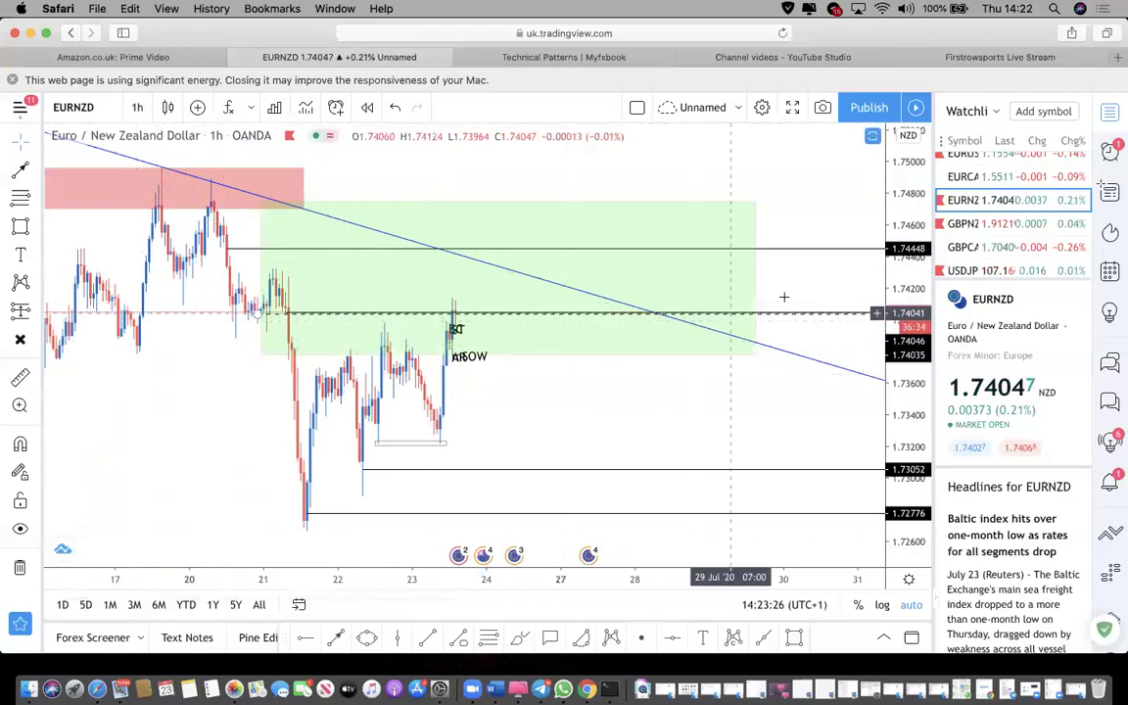
pyautogui.doubleClick(835, 315)
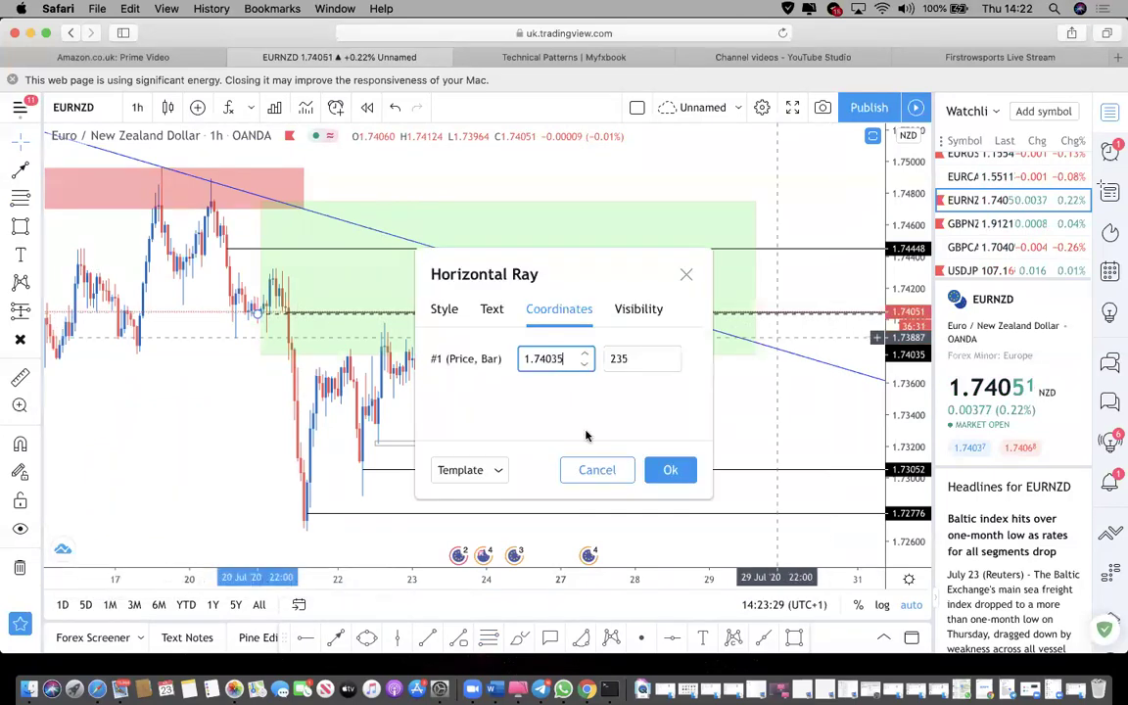
pyautogui.click(491, 312)
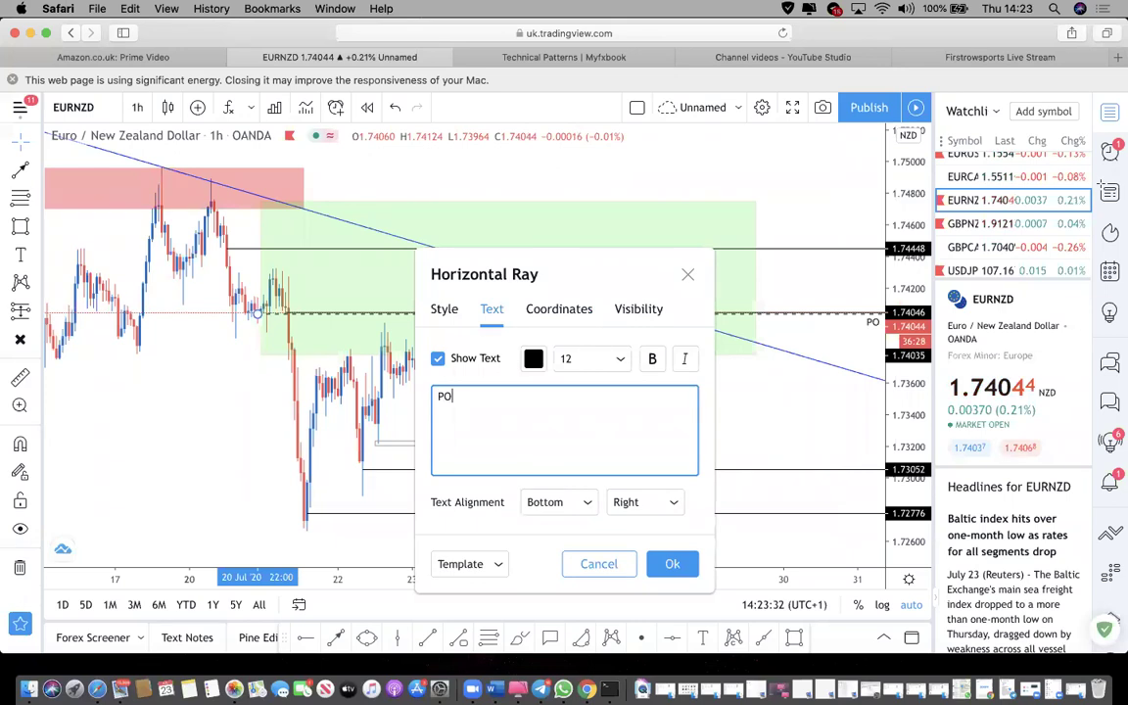
pyautogui.click(674, 564)
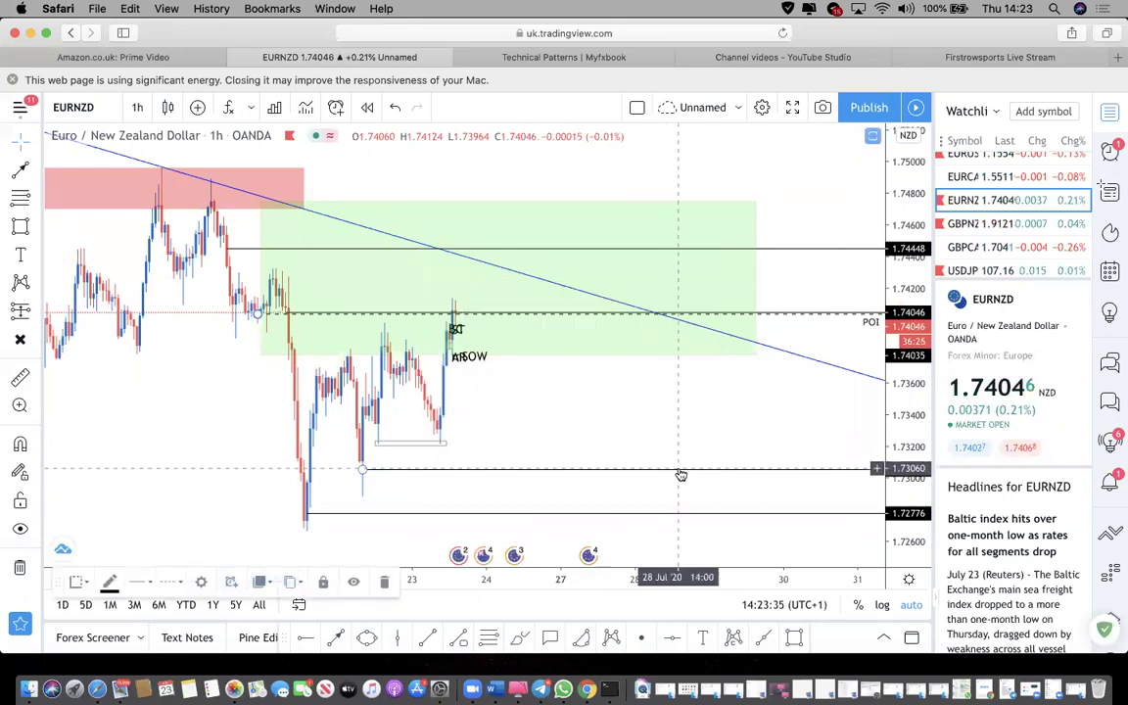
pyautogui.doubleClick(790, 250)
pyautogui.write('POI')
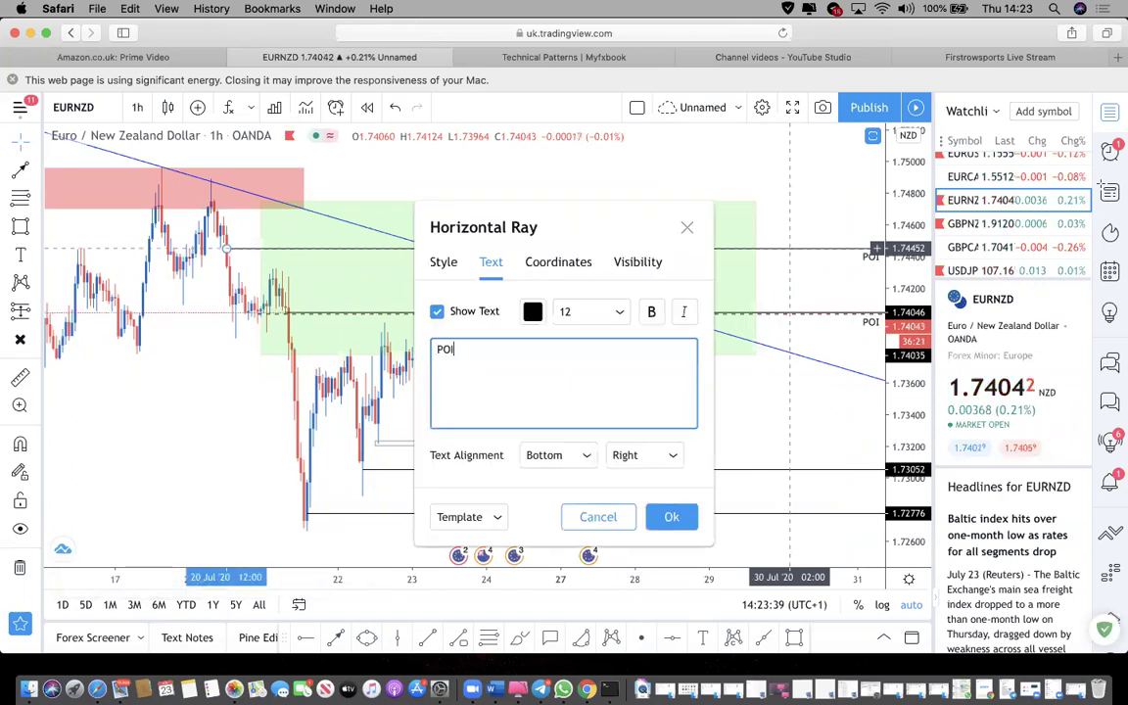
pyautogui.click(670, 516)
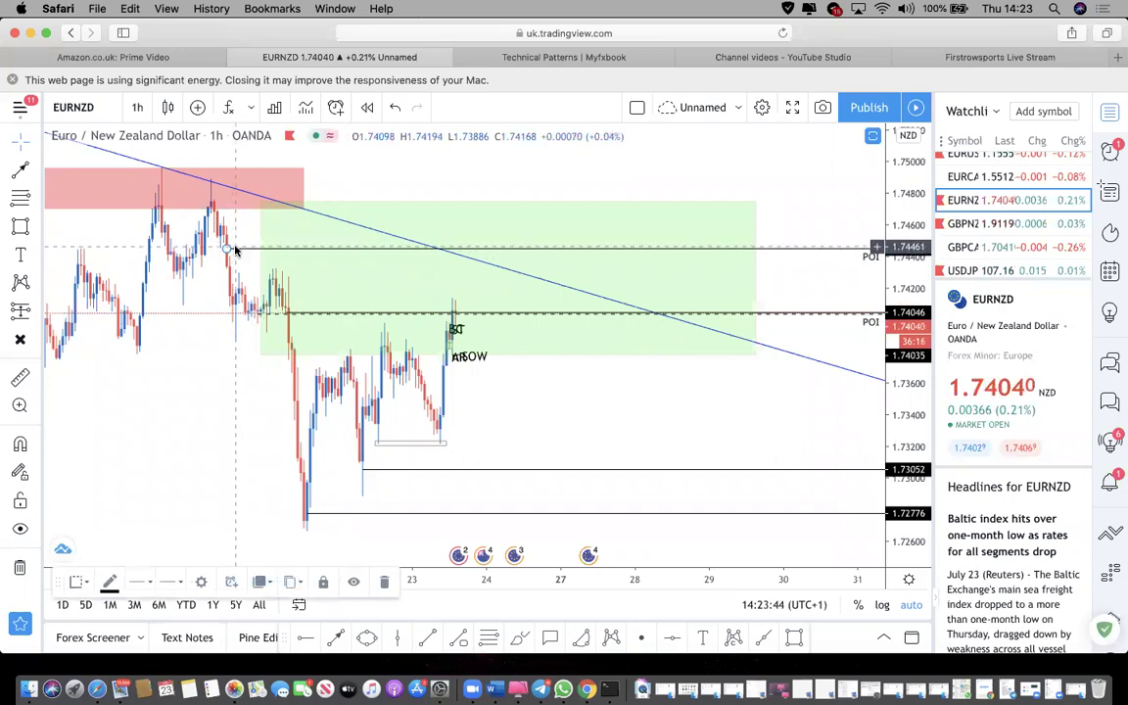
# Switch EURNZD to the 30-minute timeframe and examine the price reaction inside the green zone.
pyautogui.click(137, 108)
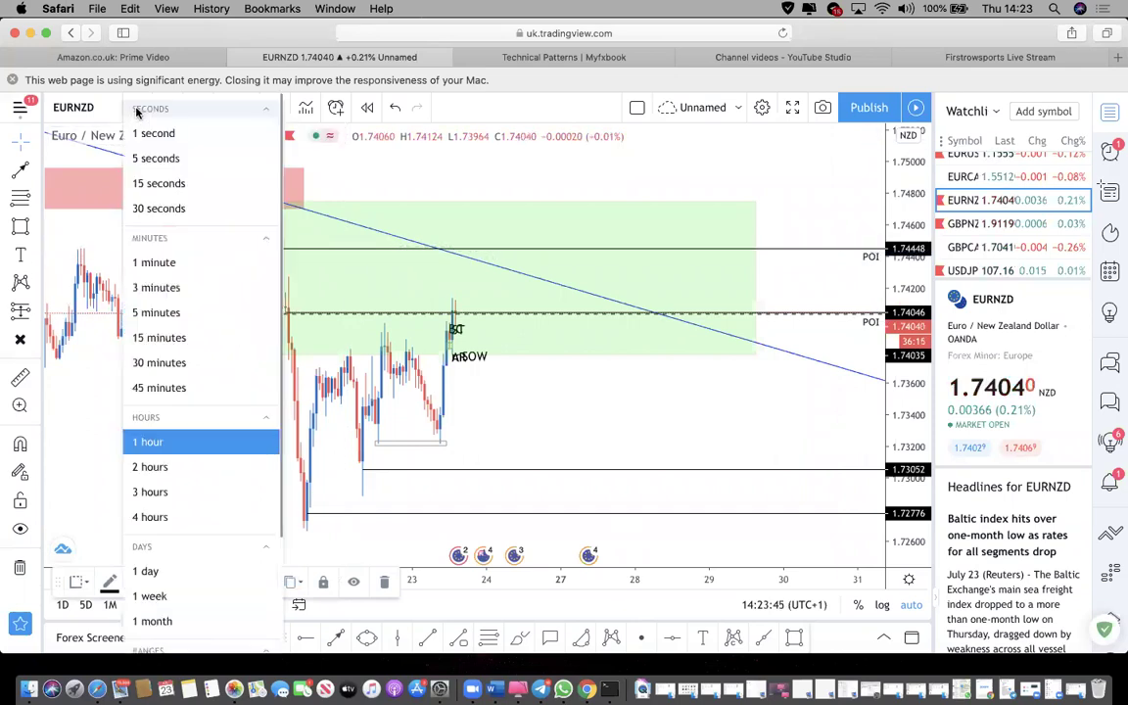
pyautogui.click(160, 362)
pyautogui.scroll(-4, 235, 352)
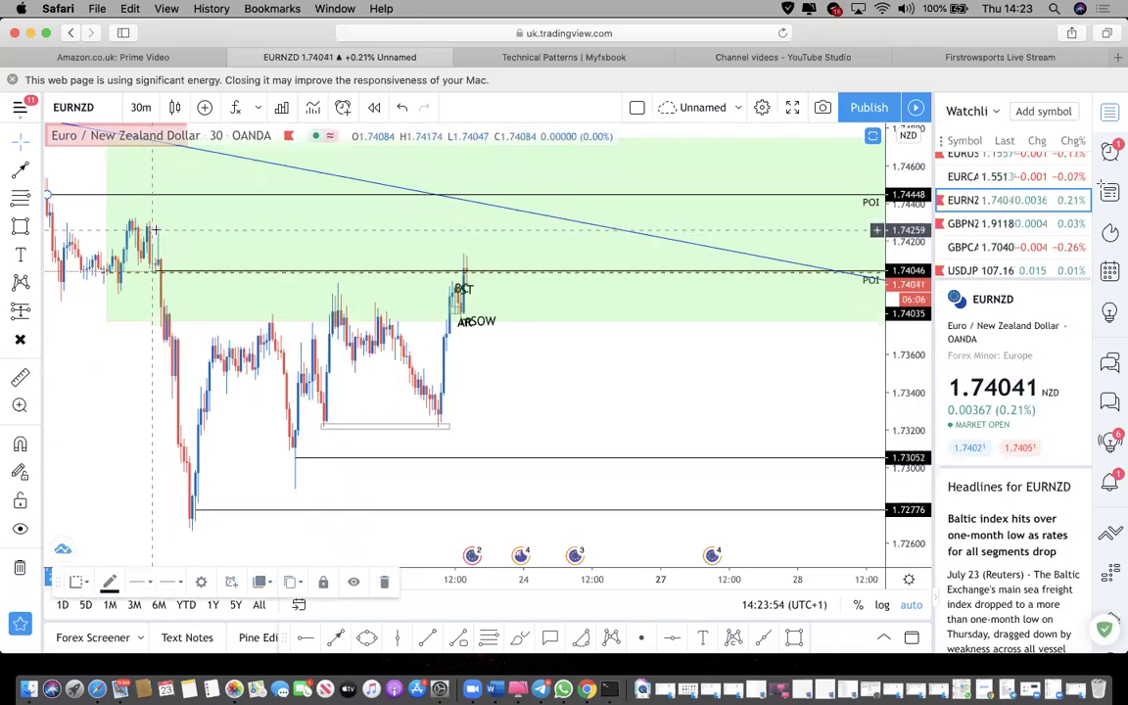
pyautogui.hscroll(-5, 26, 171)
pyautogui.hscroll(5, 98, 175)
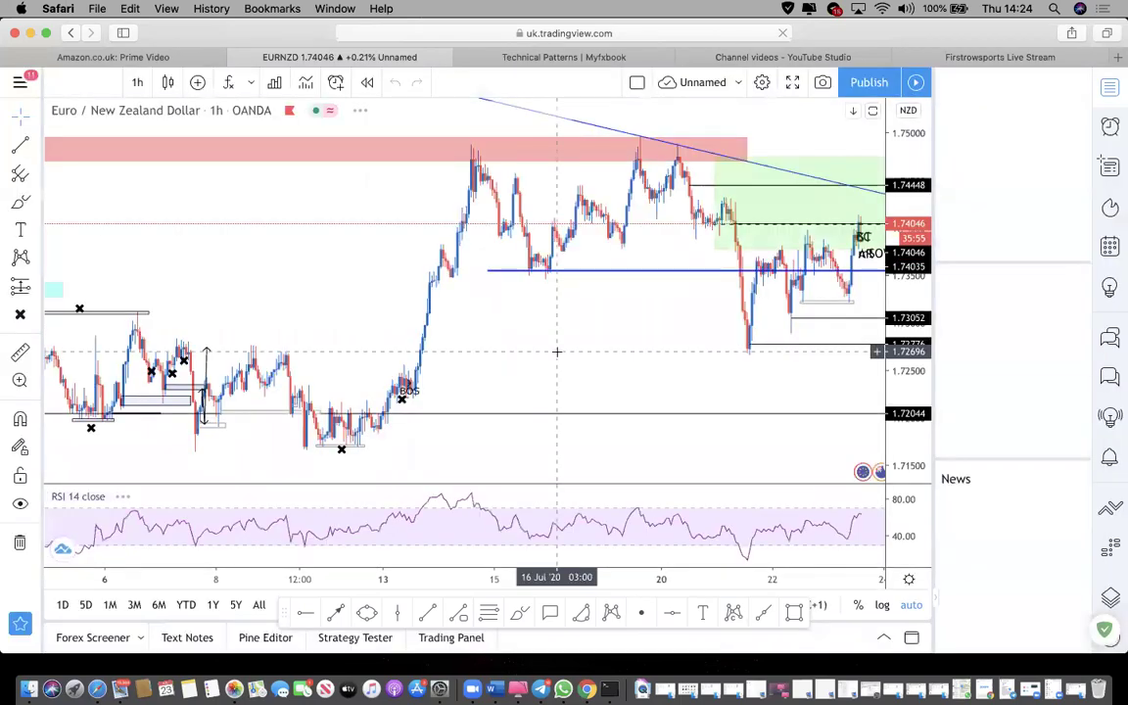
pyautogui.hscroll(5, 550, 350)
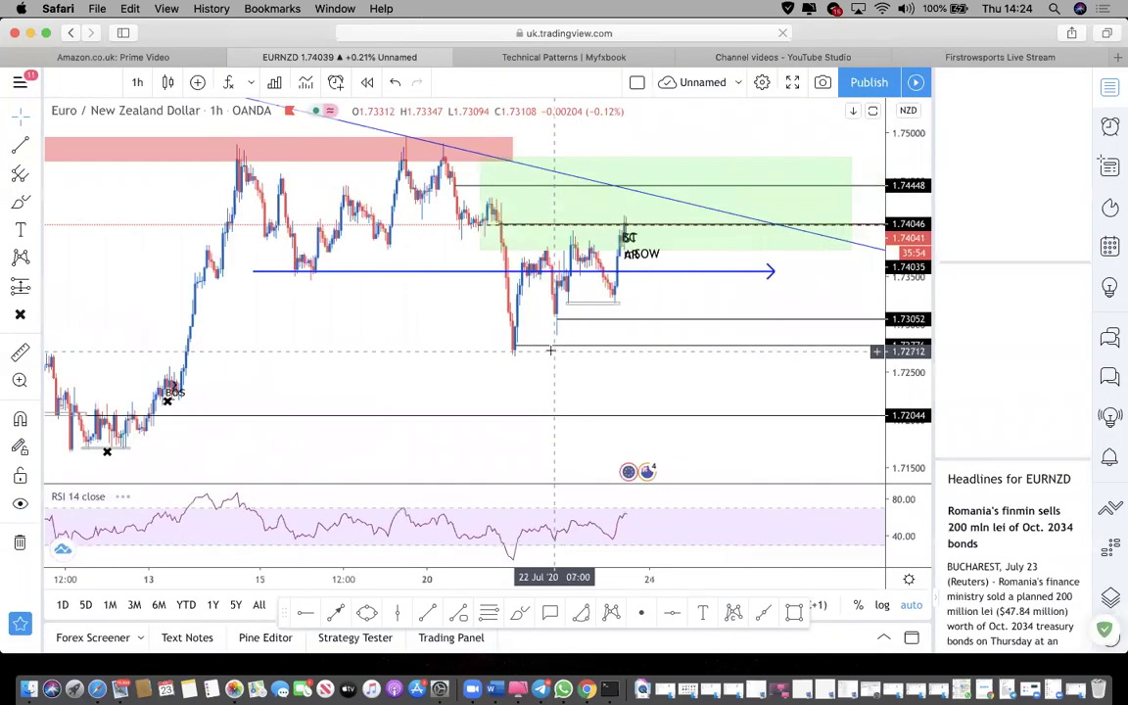
pyautogui.click(131, 9)
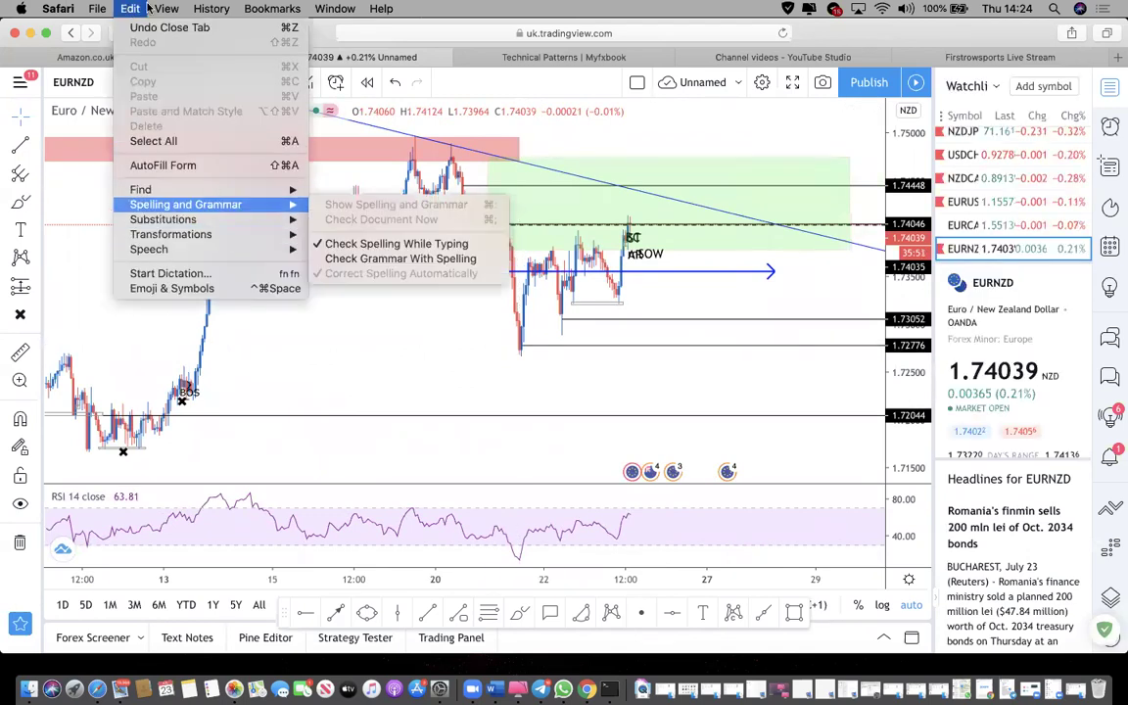
# Dismiss the open browser menu and set the EURNZD chart to 30-minute candles.
pyautogui.moveTo(157, 7)
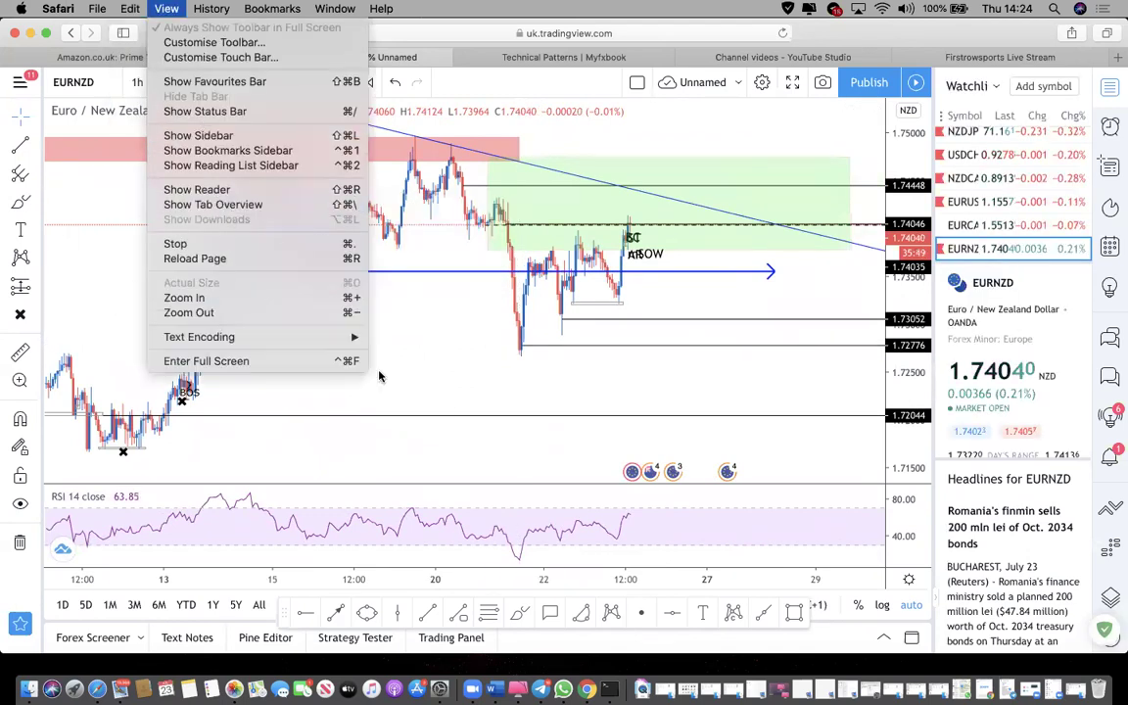
pyautogui.click(411, 371)
pyautogui.hscroll(3, 392, 343)
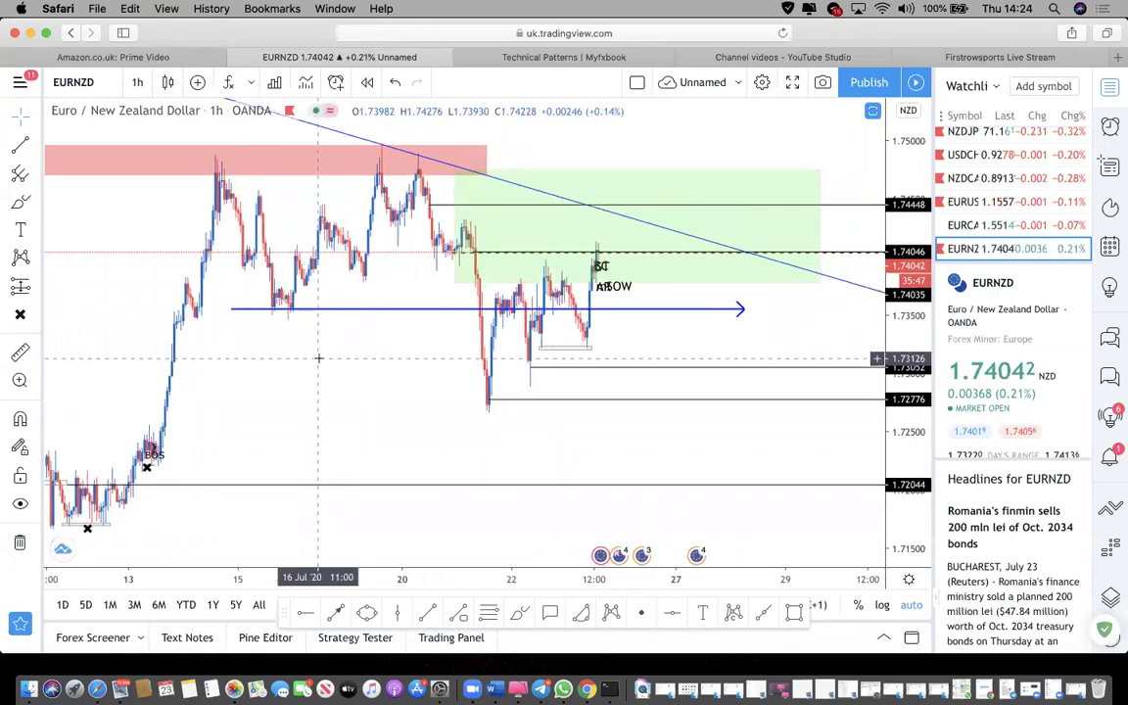
pyautogui.scroll(2, 441, 317)
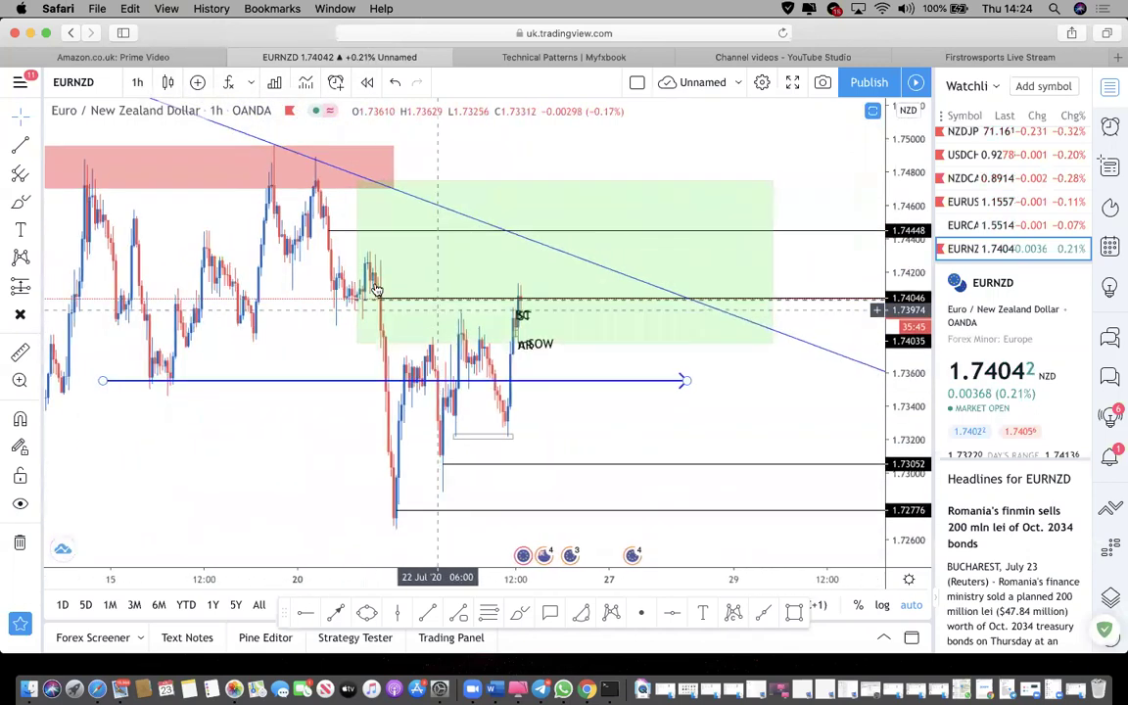
pyautogui.click(138, 82)
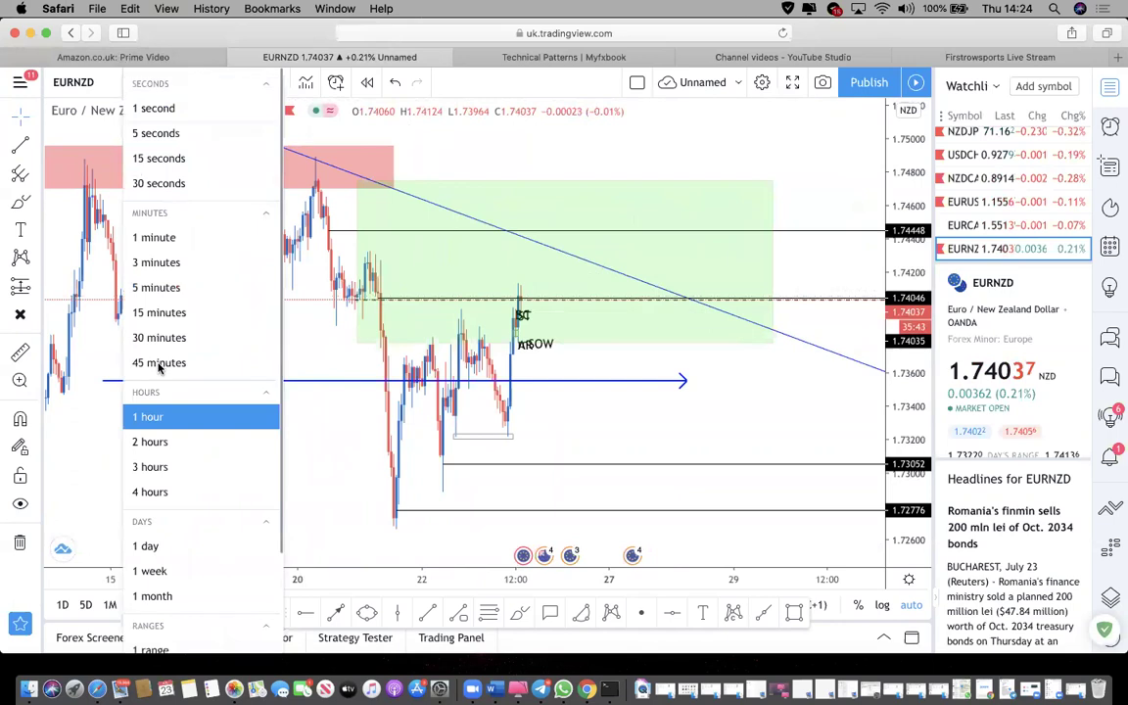
pyautogui.click(160, 337)
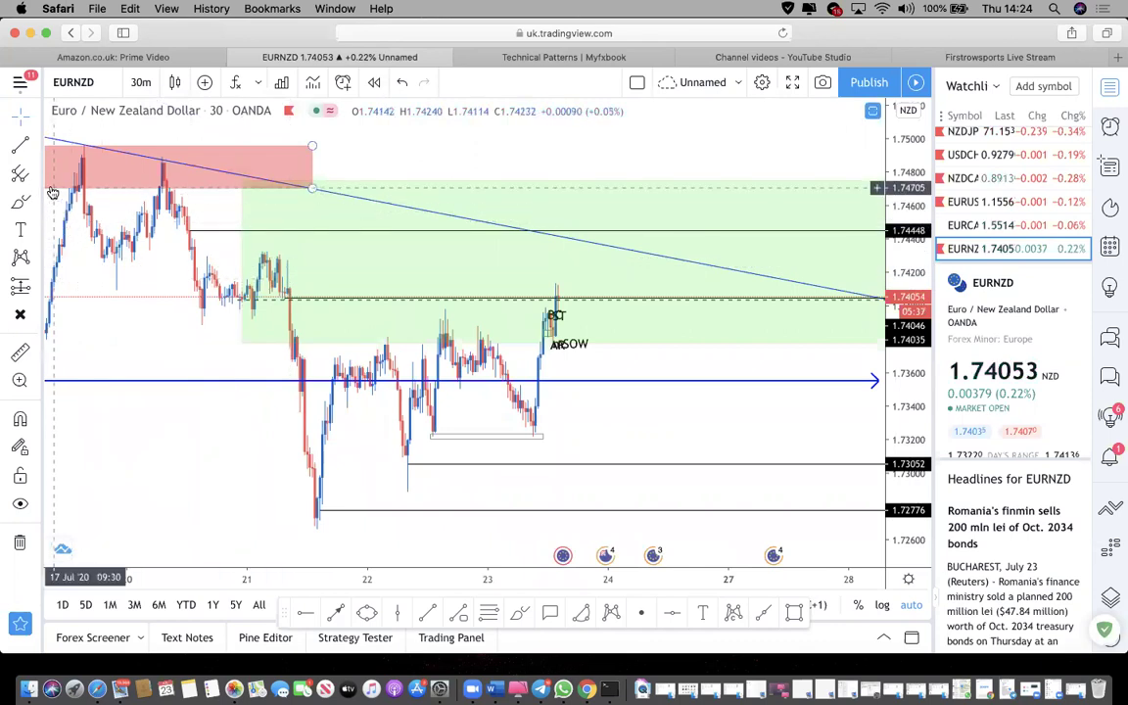
# Draw a horizontal trend line at about 1.74321 from 20 July 16:00 to 21 July 13:00 and place an X mark just above it.
pyautogui.click(19, 148)
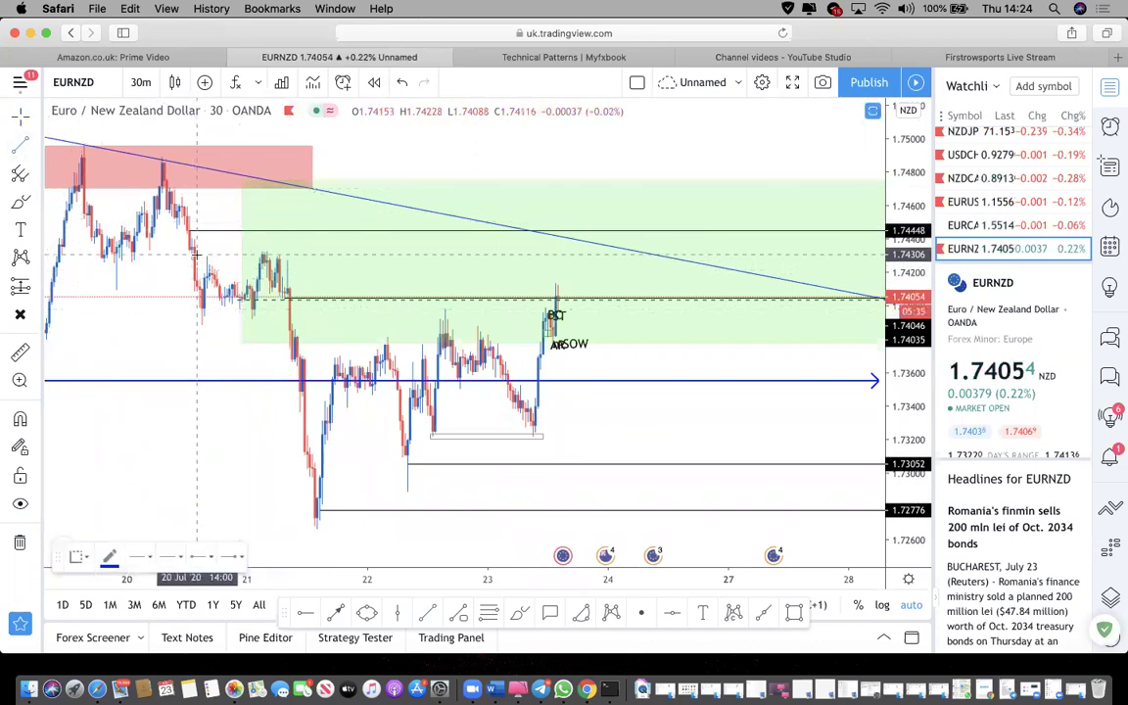
pyautogui.click(204, 253)
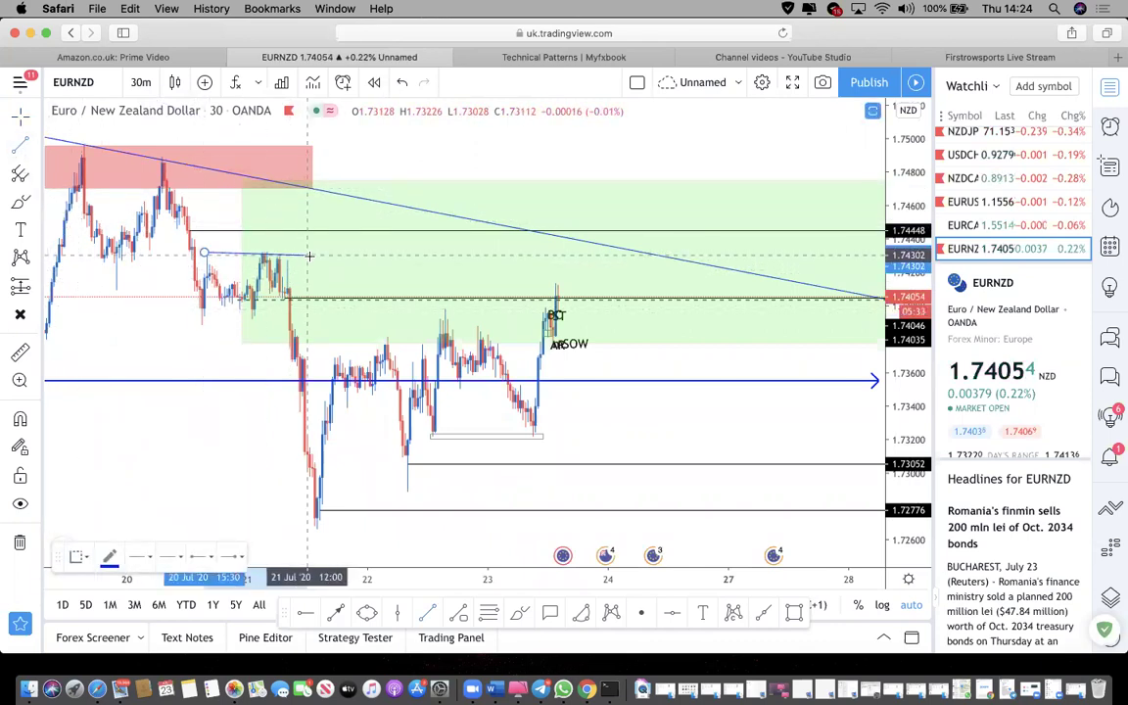
pyautogui.click(313, 252)
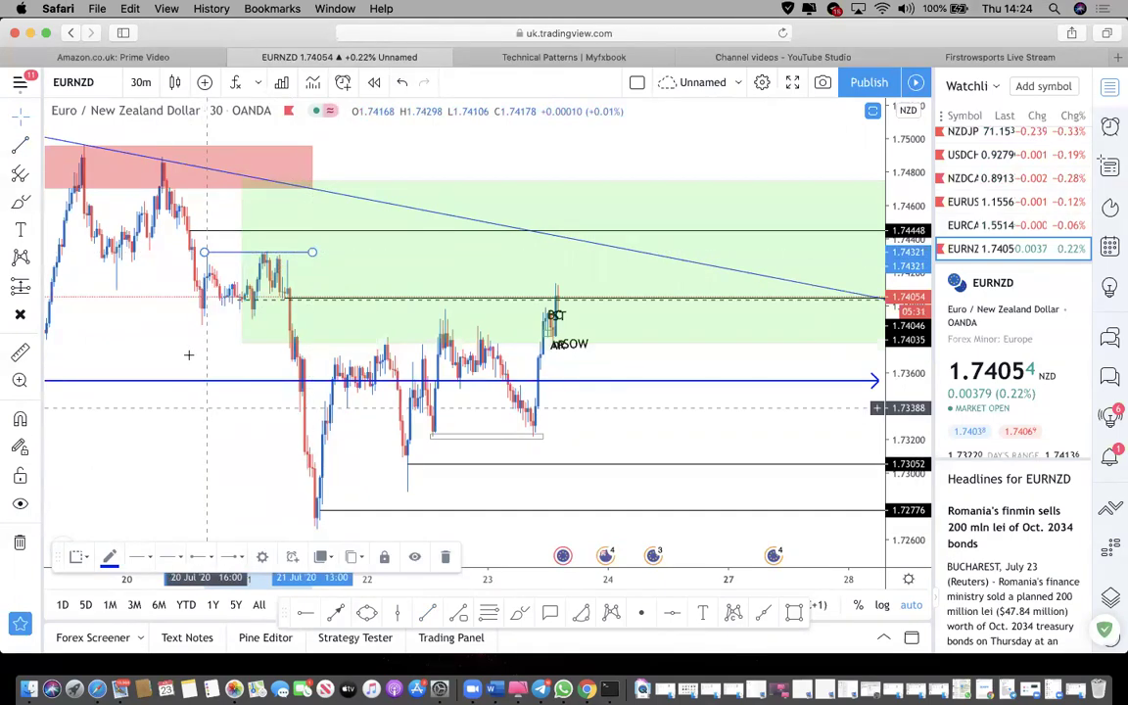
pyautogui.click(240, 246)
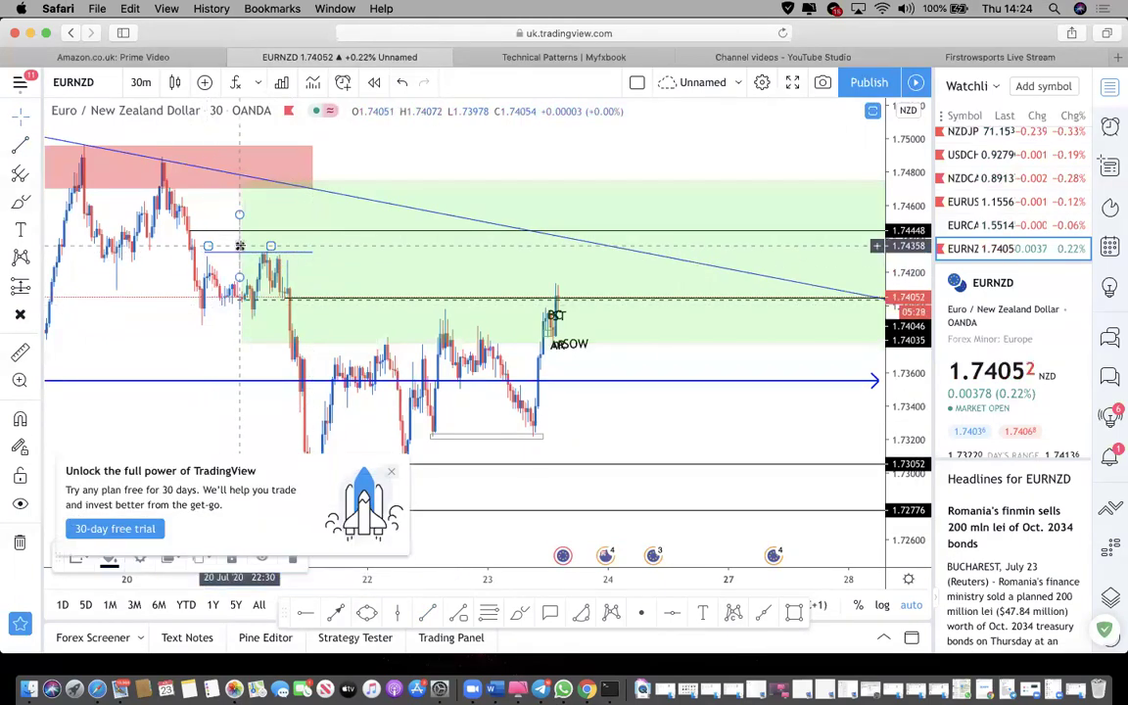
pyautogui.click(393, 476)
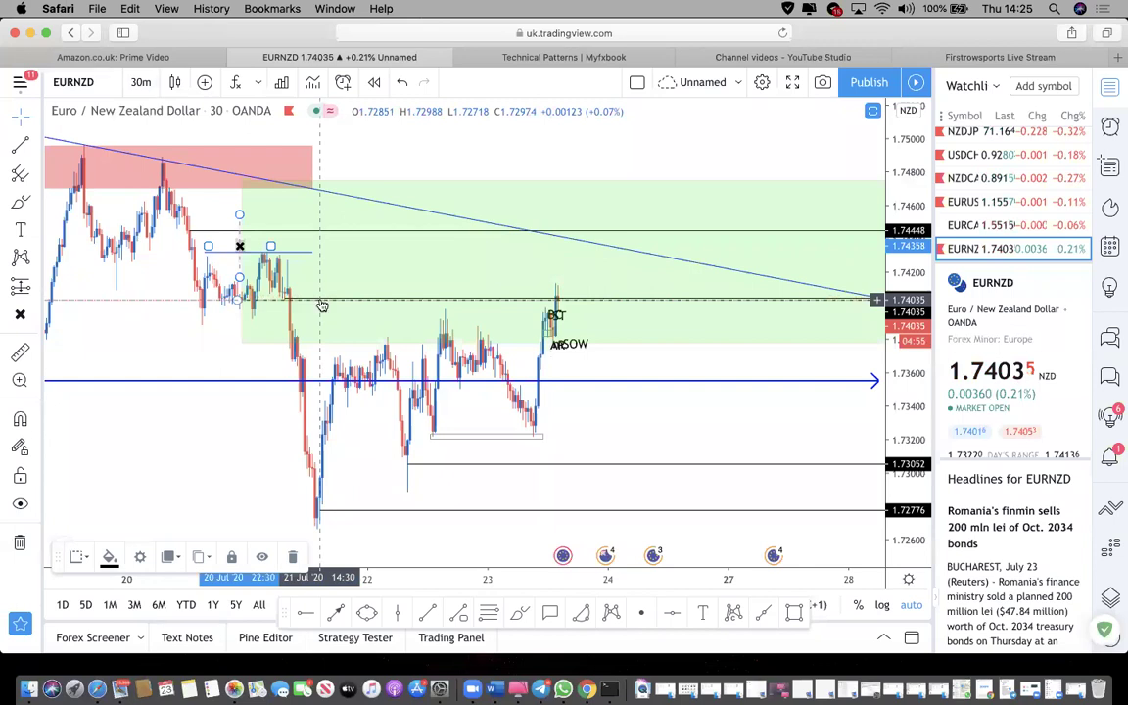
# Switch EURNZD to the 1-minute timeframe and examine the price structure around the BC, AR, ST and mSOW labels.
pyautogui.click(139, 83)
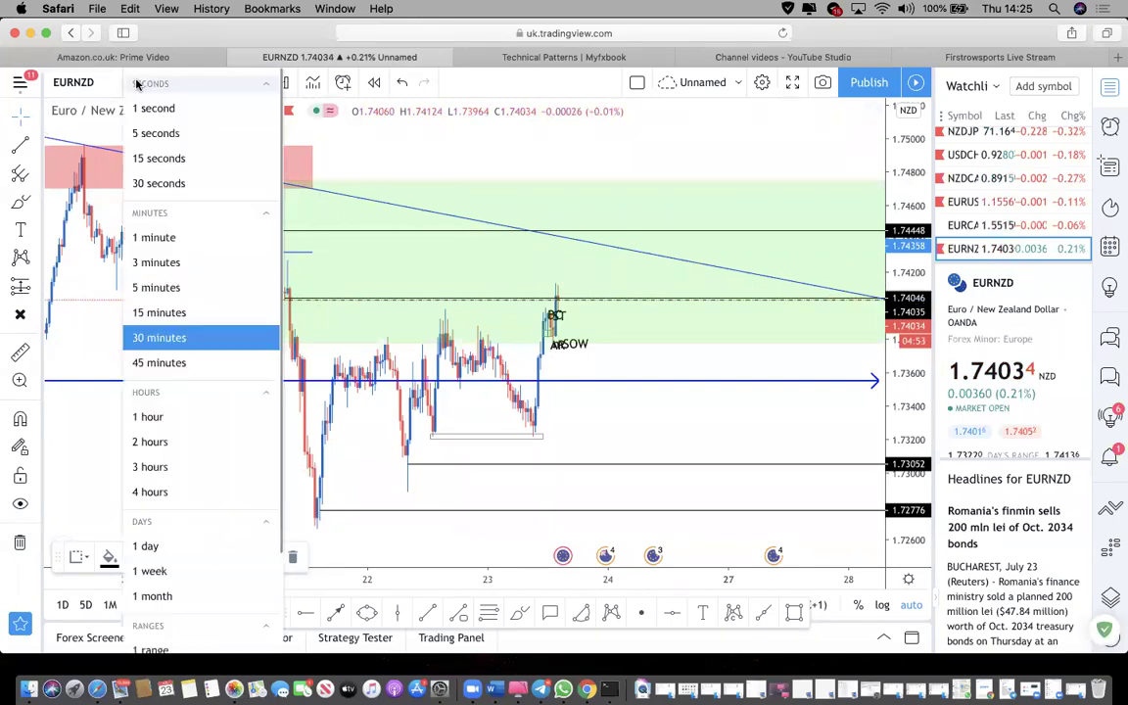
pyautogui.click(155, 238)
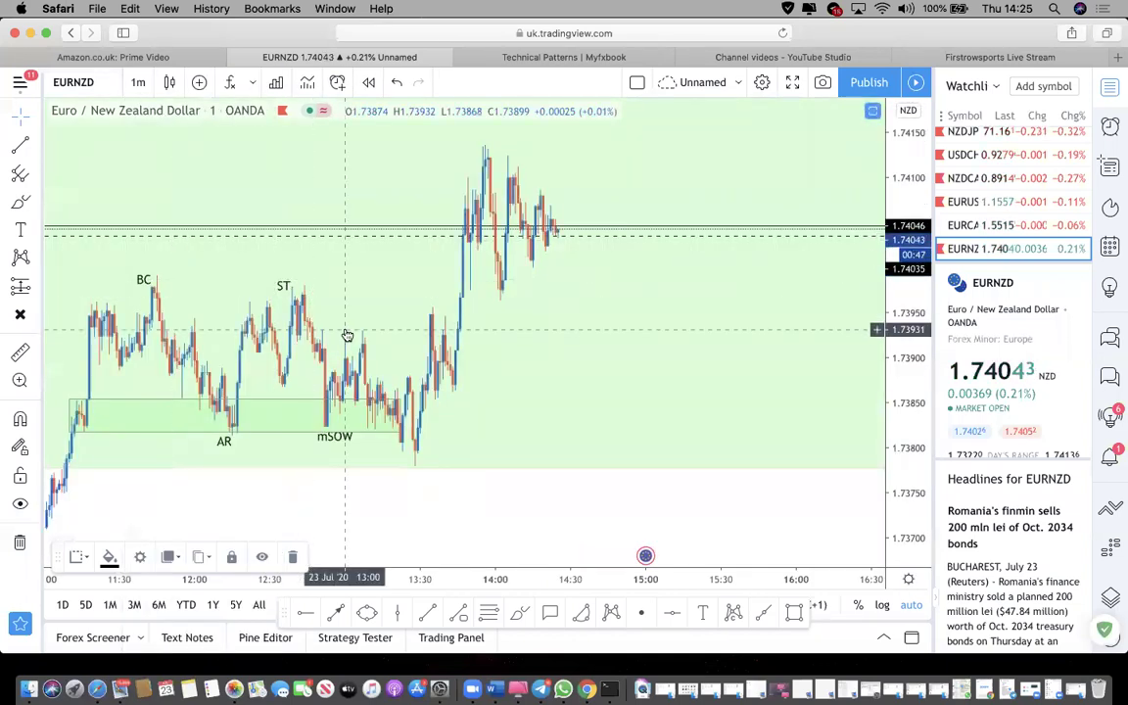
pyautogui.hscroll(5, 347, 335)
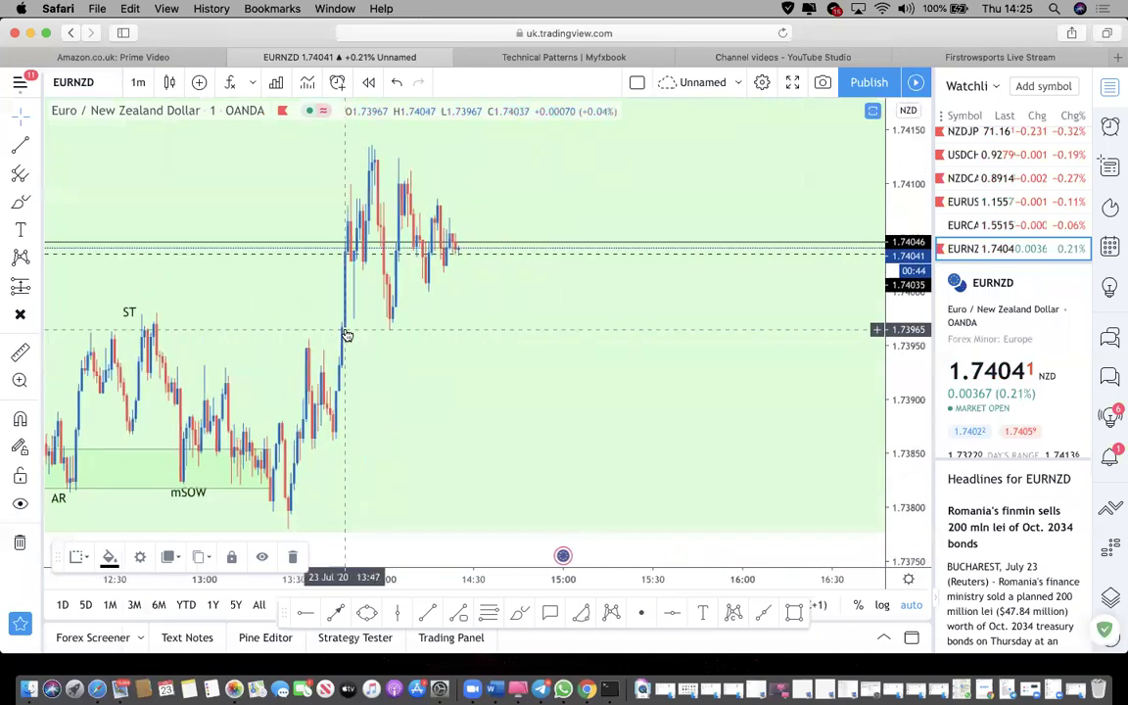
pyautogui.scroll(2, 346, 335)
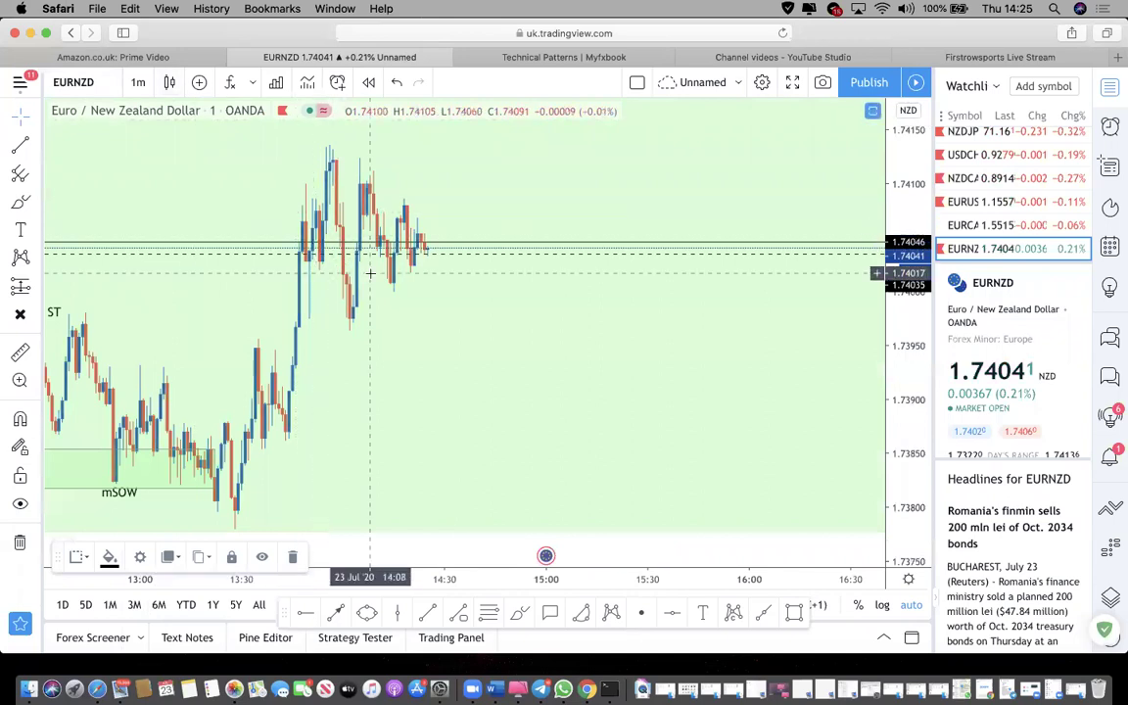
pyautogui.hscroll(-5, 369, 273)
pyautogui.scroll(-3, 370, 273)
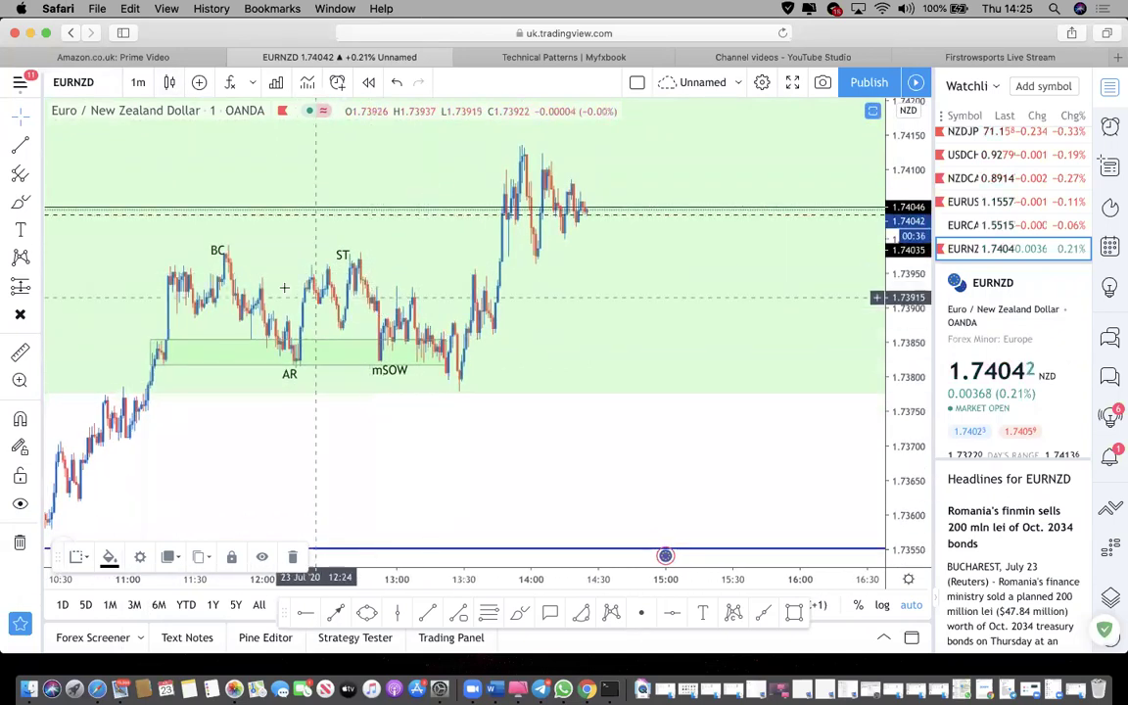
# Add the text label UT beside the swing high near 13:25 on 23 July, at about 1.73970.
pyautogui.click(17, 230)
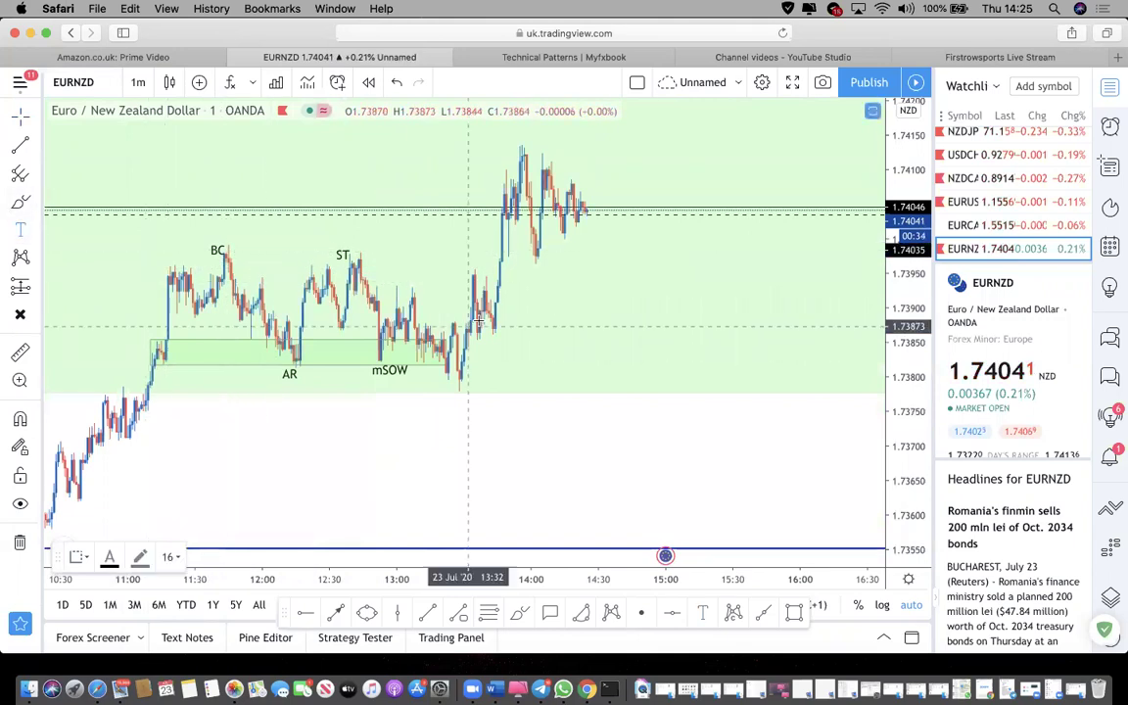
pyautogui.click(455, 266)
pyautogui.write('UT')
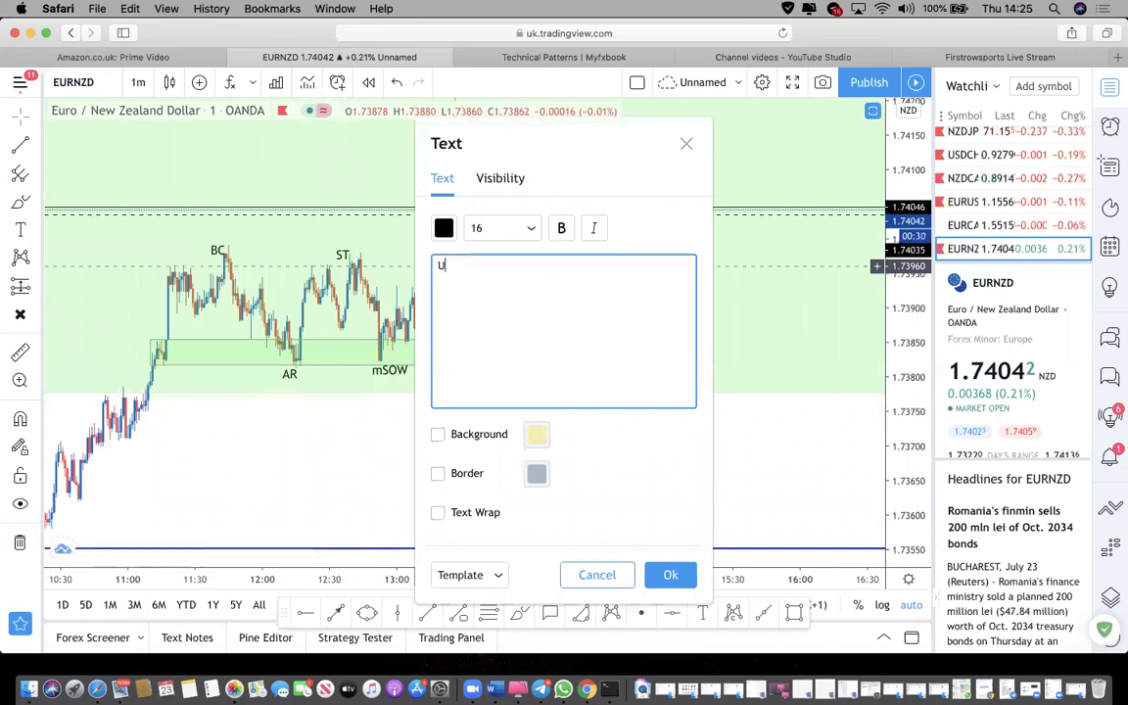
pyautogui.click(667, 575)
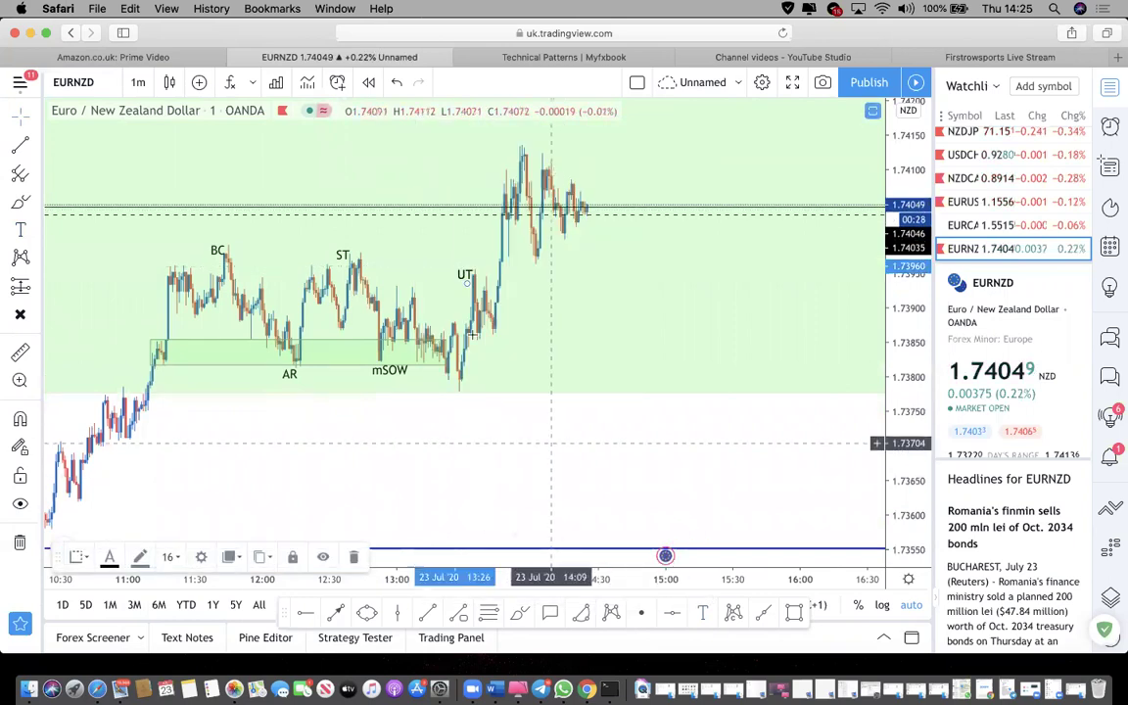
pyautogui.moveTo(467, 278); pyautogui.dragTo(463, 267)
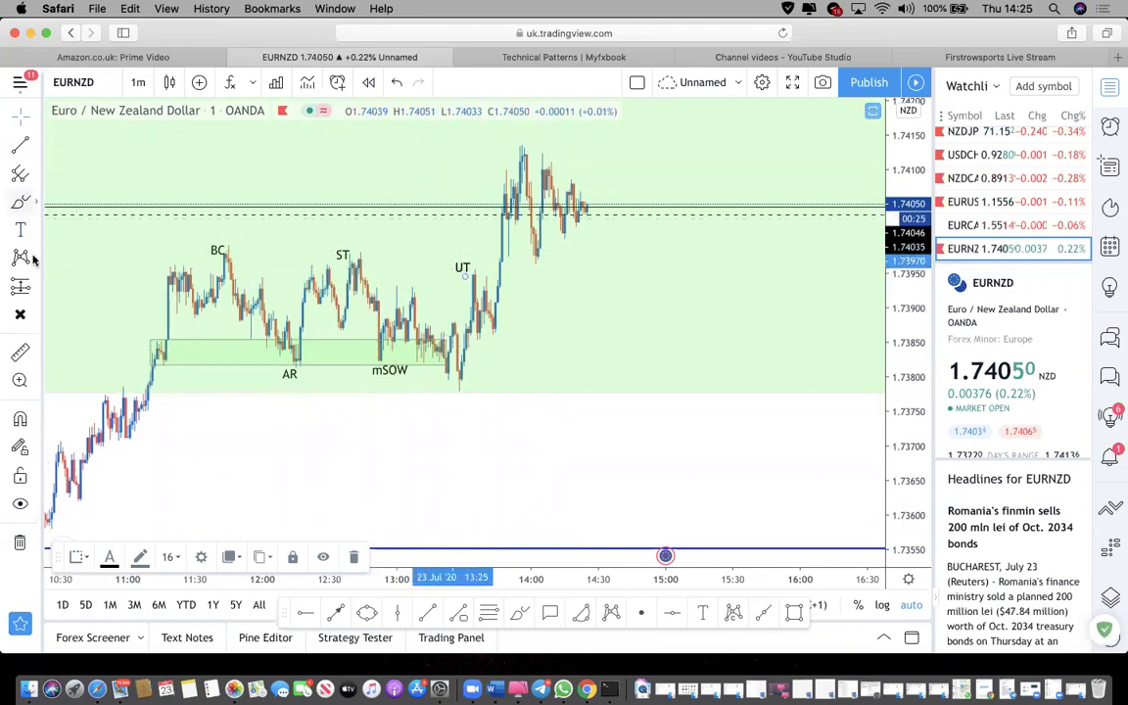
# Clone the mSOW text label.
pyautogui.rightClick(395, 375)
pyautogui.click(433, 474)
pyautogui.moveTo(388, 382); pyautogui.dragTo(387, 352)
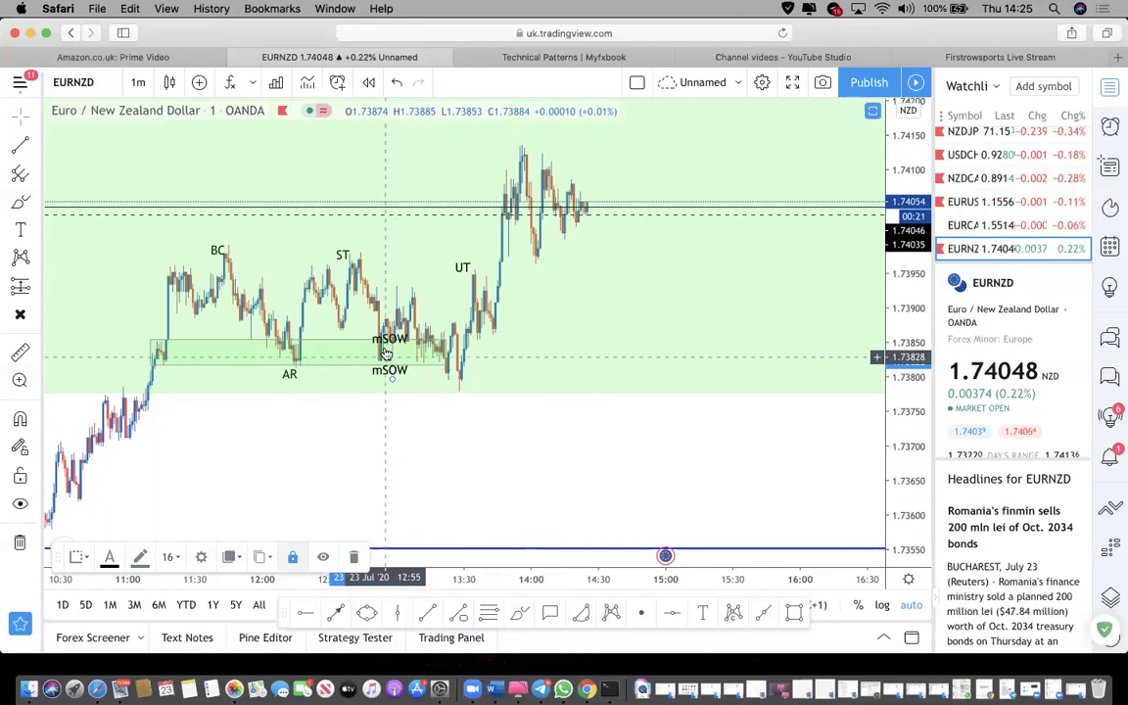
# Unlock the cloned mSOW label and move it under the swing low near 13:28, at about 1.73788.
pyautogui.scroll(3, 431, 367)
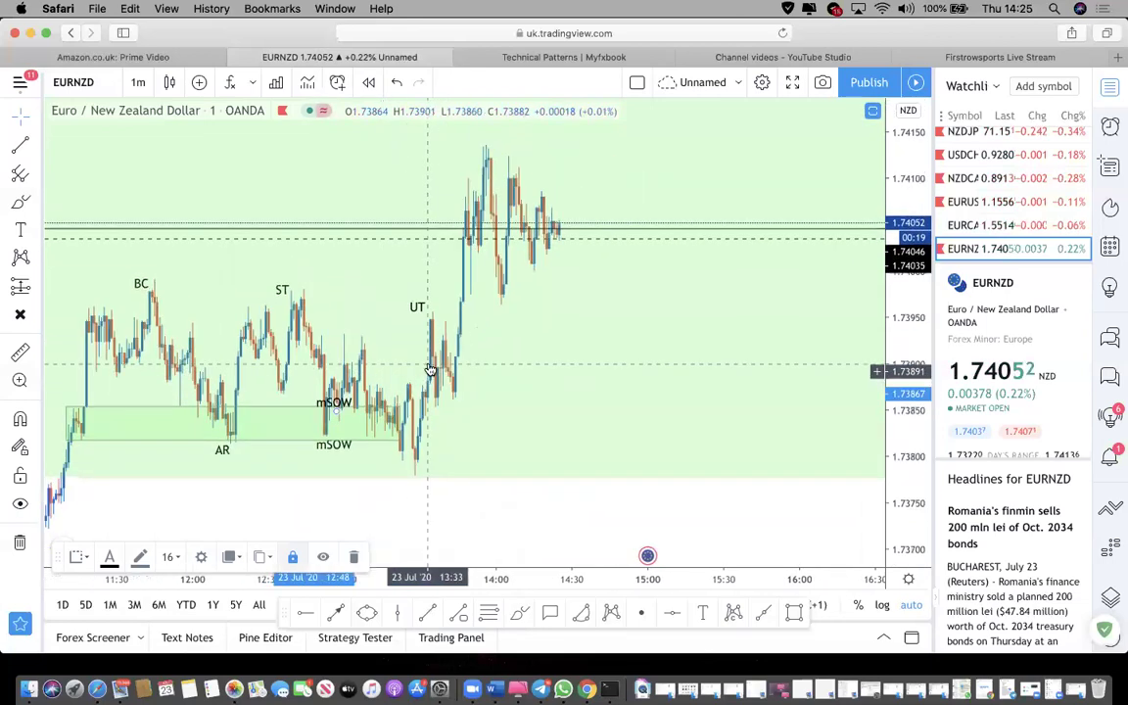
pyautogui.hscroll(-3, 390, 392)
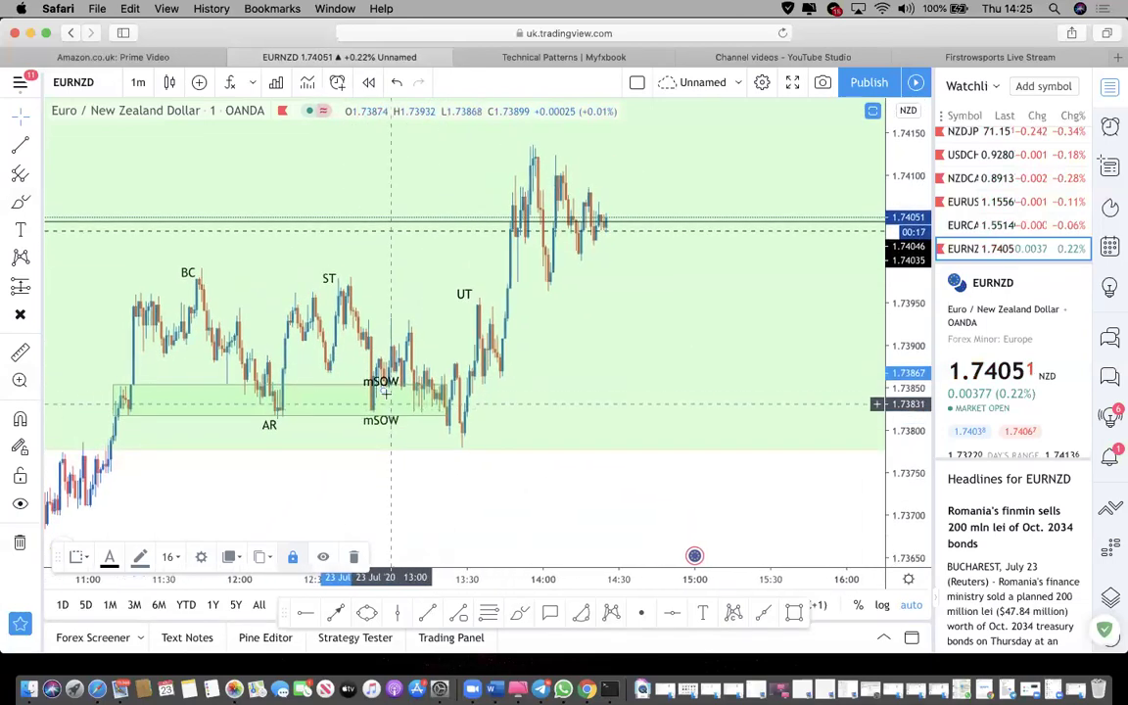
pyautogui.hscroll(-2, 394, 377)
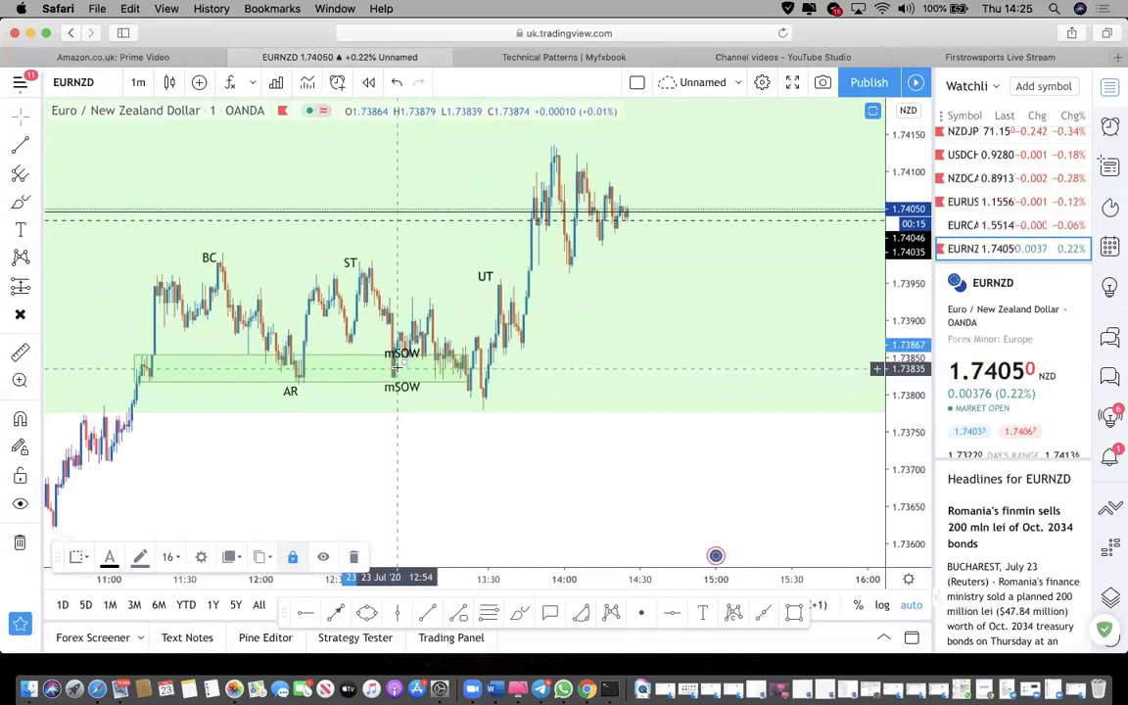
pyautogui.doubleClick(401, 354)
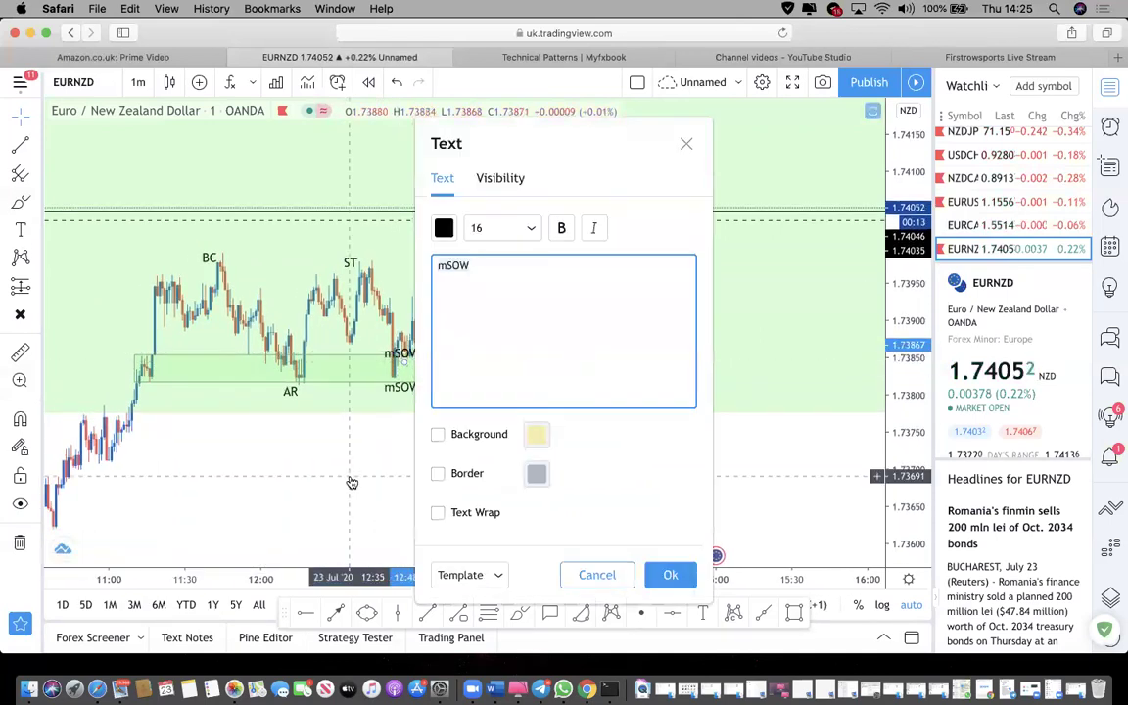
pyautogui.press('Escape')
pyautogui.rightClick(402, 357)
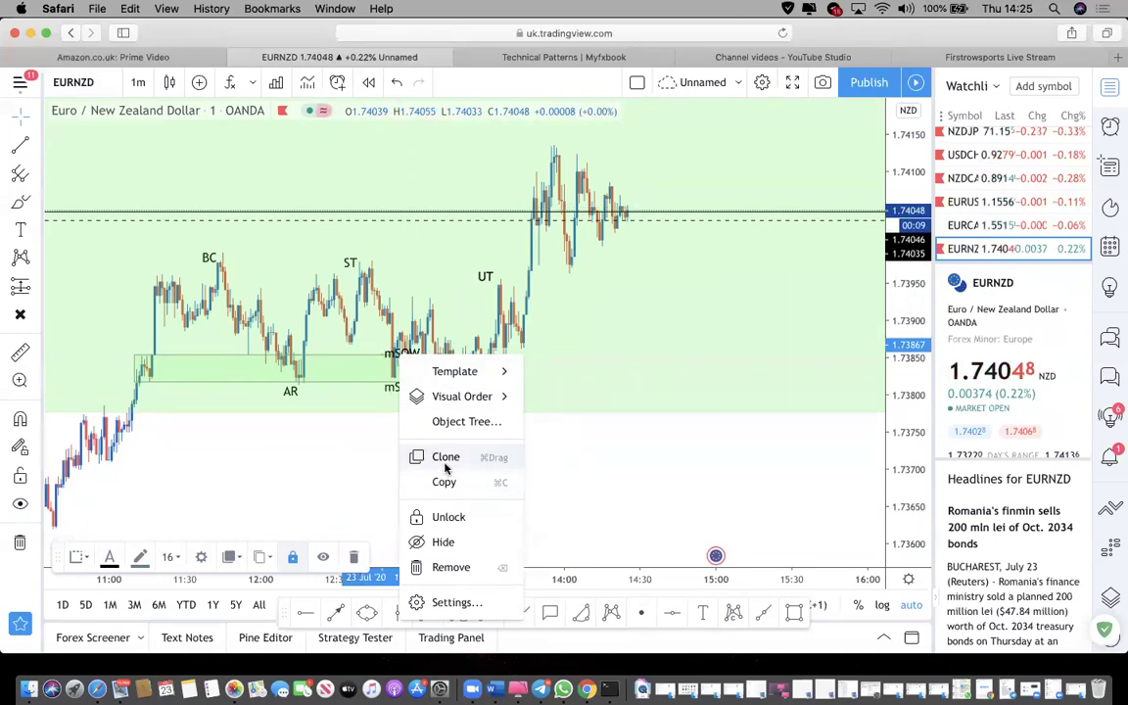
pyautogui.click(449, 517)
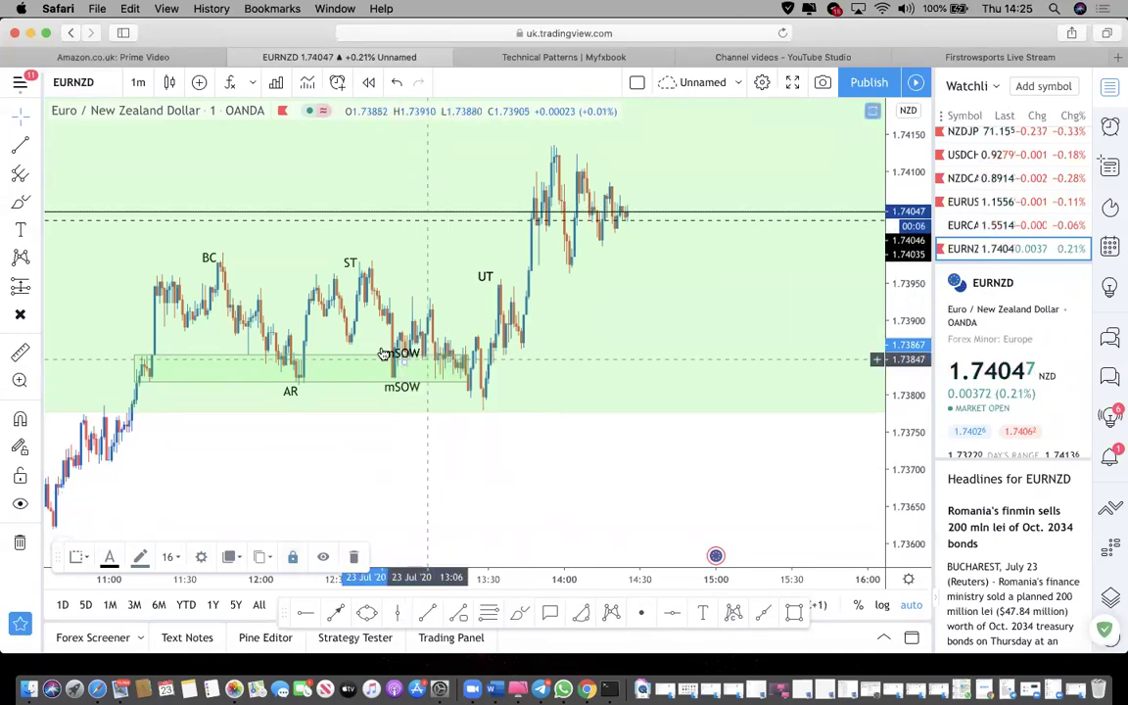
pyautogui.moveTo(412, 349); pyautogui.dragTo(487, 409)
pyautogui.scroll(3, 487, 409)
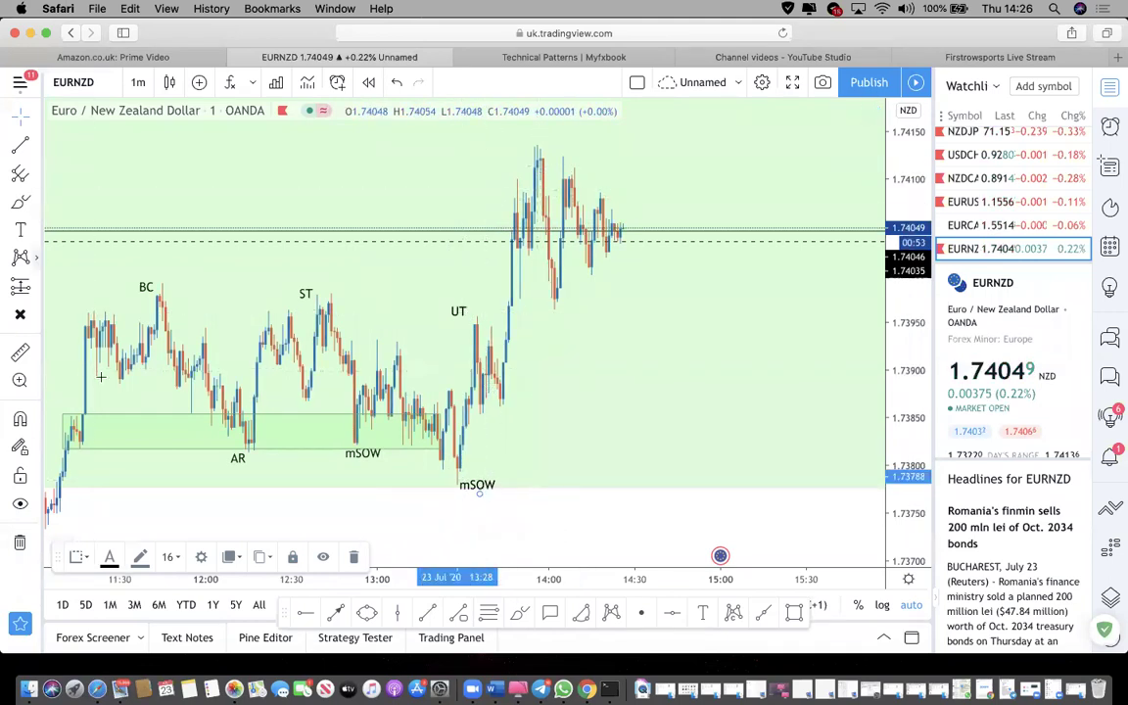
# Add the text label UTAD beside the highest peak on 23 July, at about 1.74136.
pyautogui.click(701, 617)
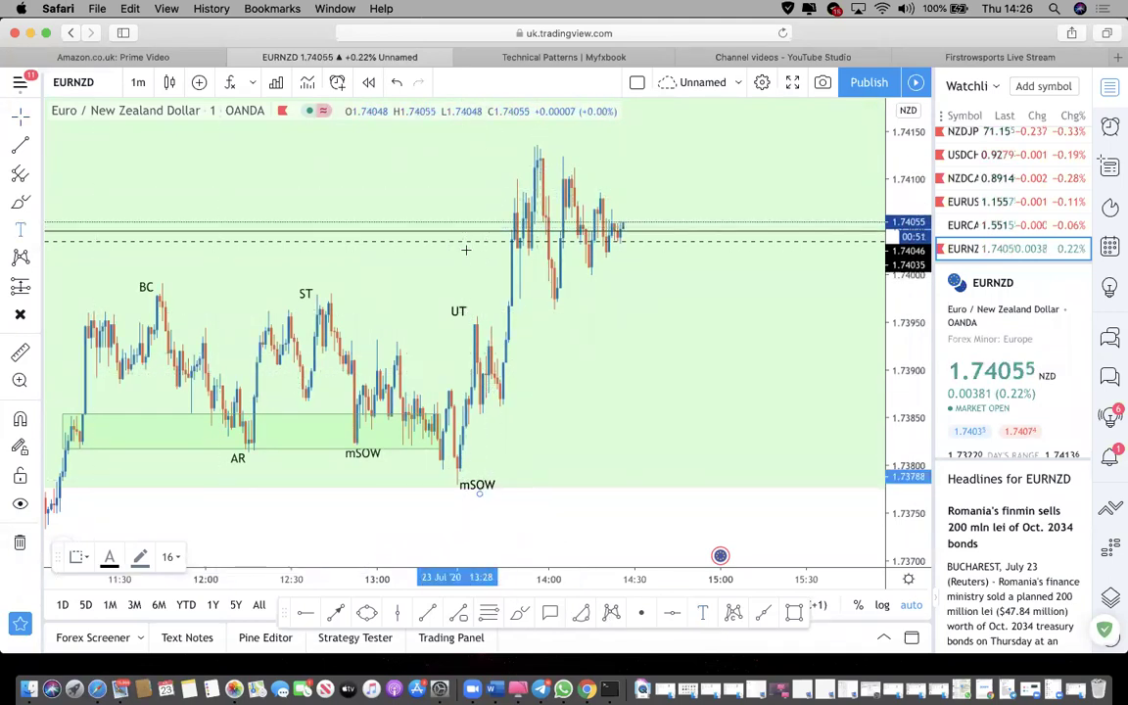
pyautogui.click(468, 153)
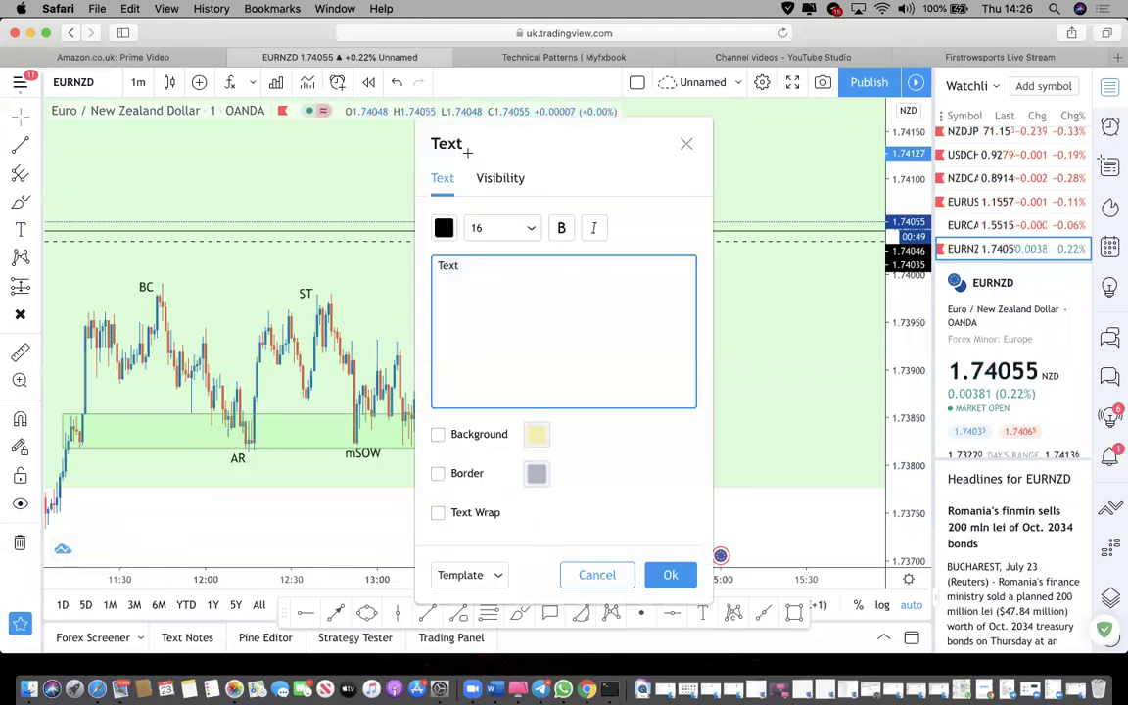
pyautogui.write('U')
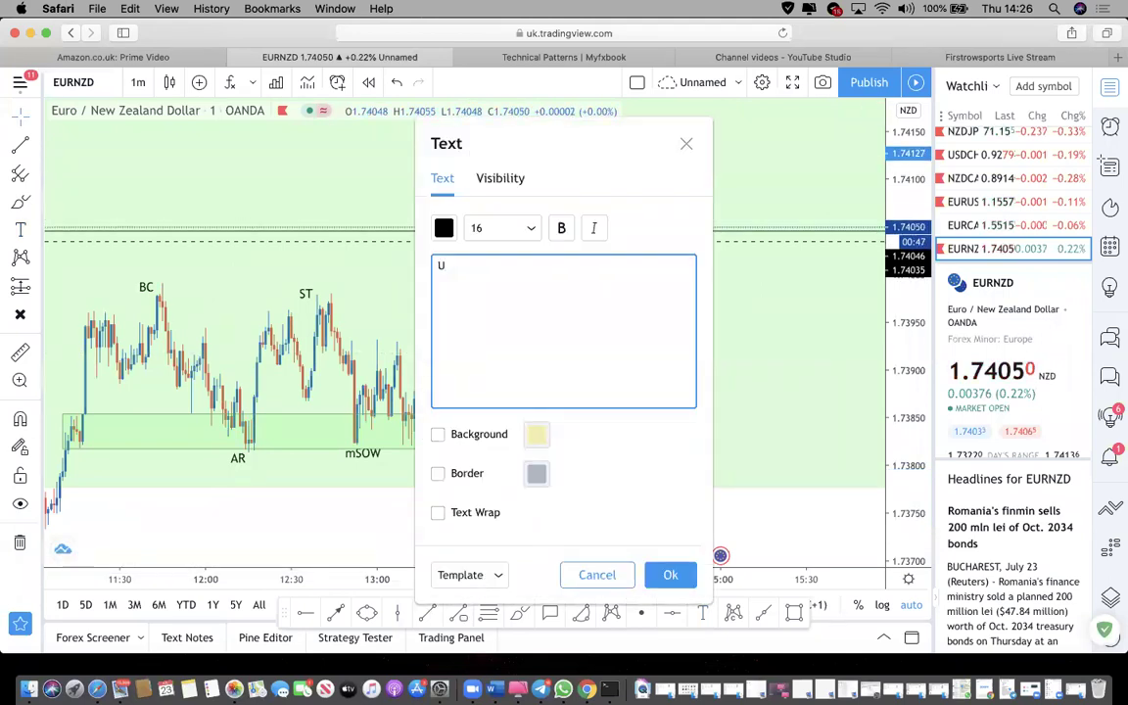
pyautogui.write('TAD')
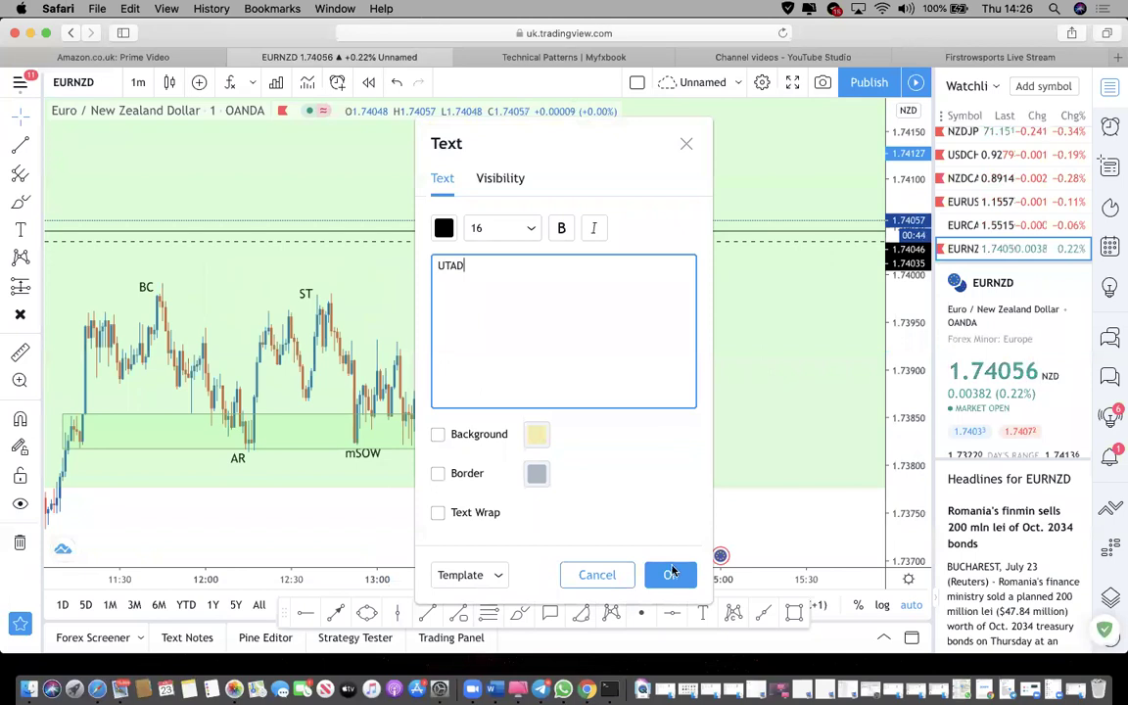
pyautogui.click(671, 574)
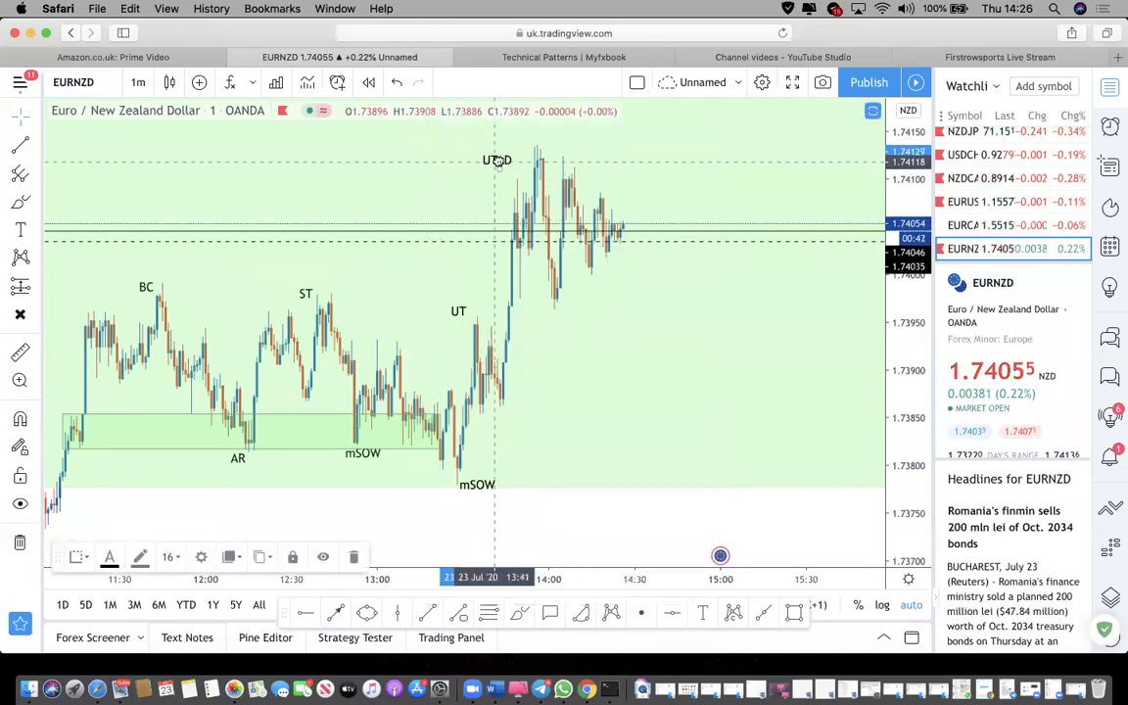
pyautogui.scroll(-2, 527, 247)
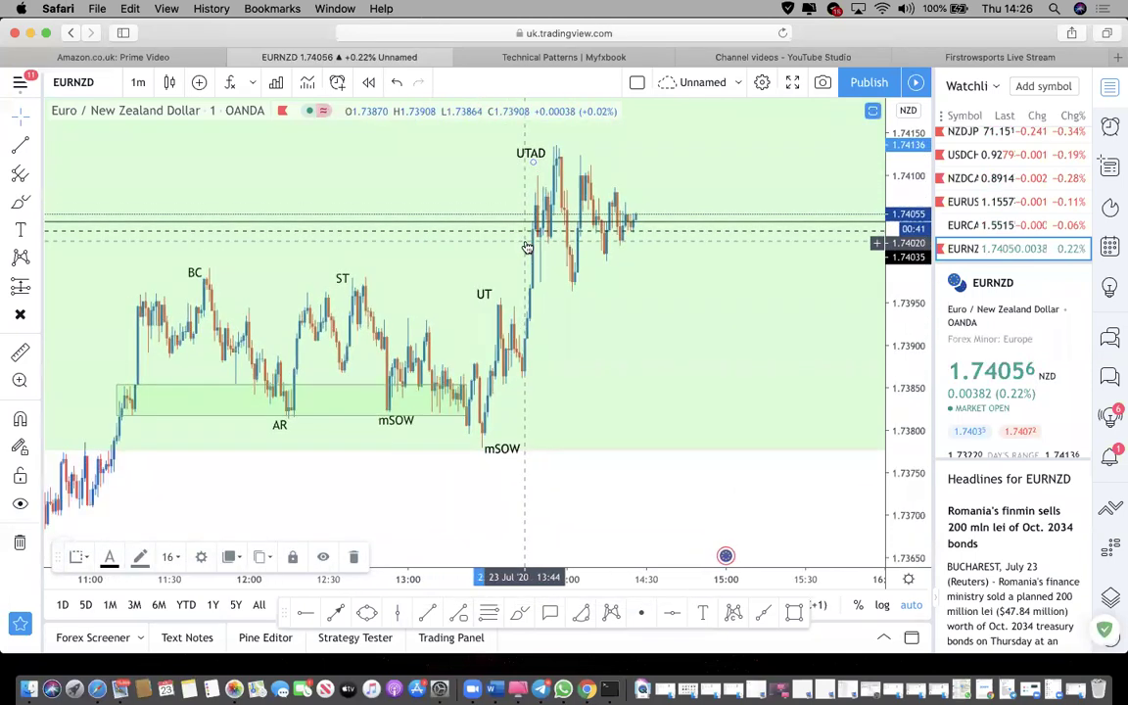
# Draw a horizontal trend line at about 1.73974 under the post-UTAD swing low, from 13:52 to 15:07 on 23 July.
pyautogui.scroll(1, 527, 247)
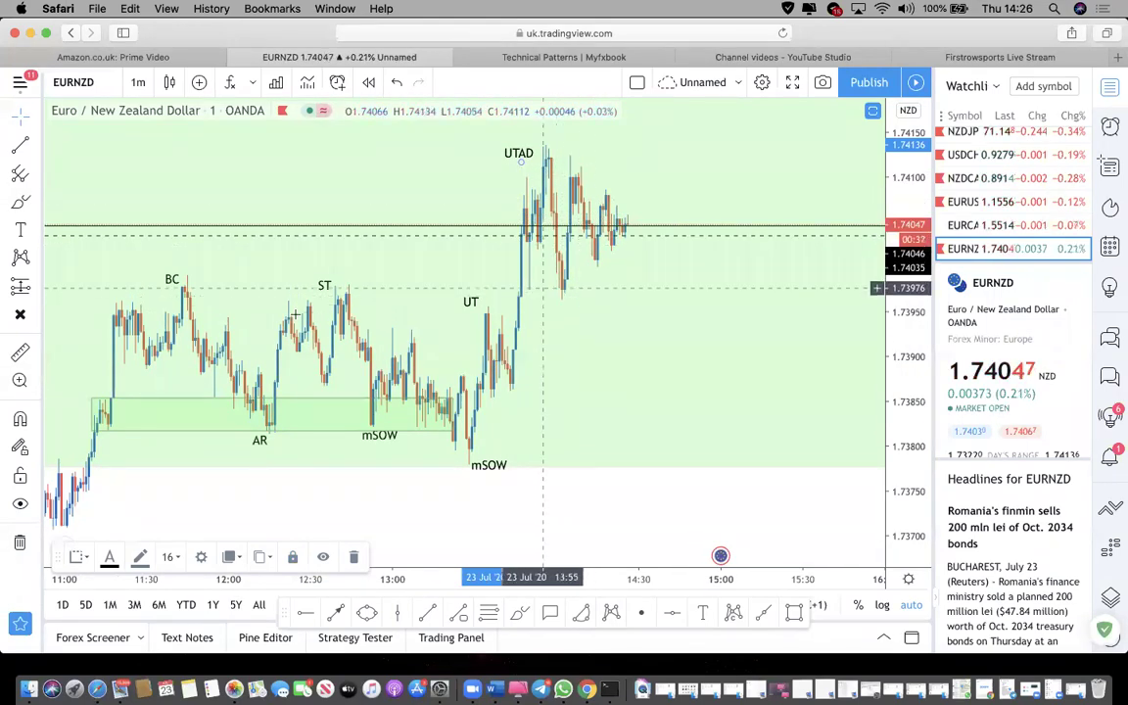
pyautogui.click(19, 147)
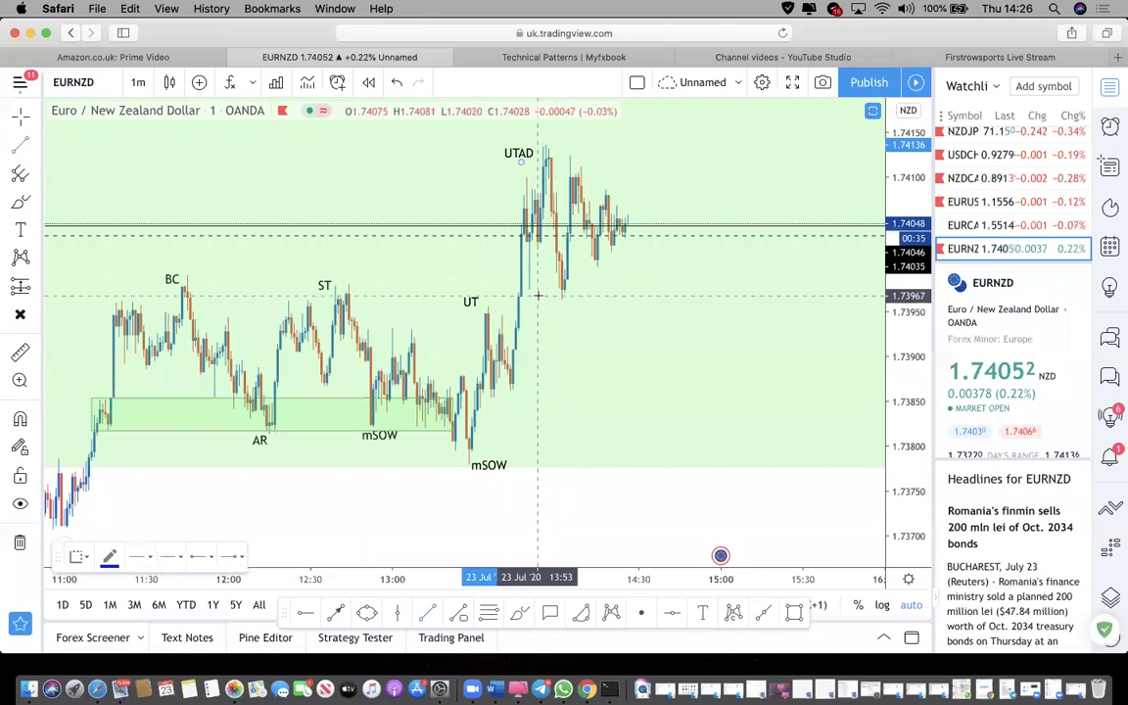
pyautogui.click(535, 291)
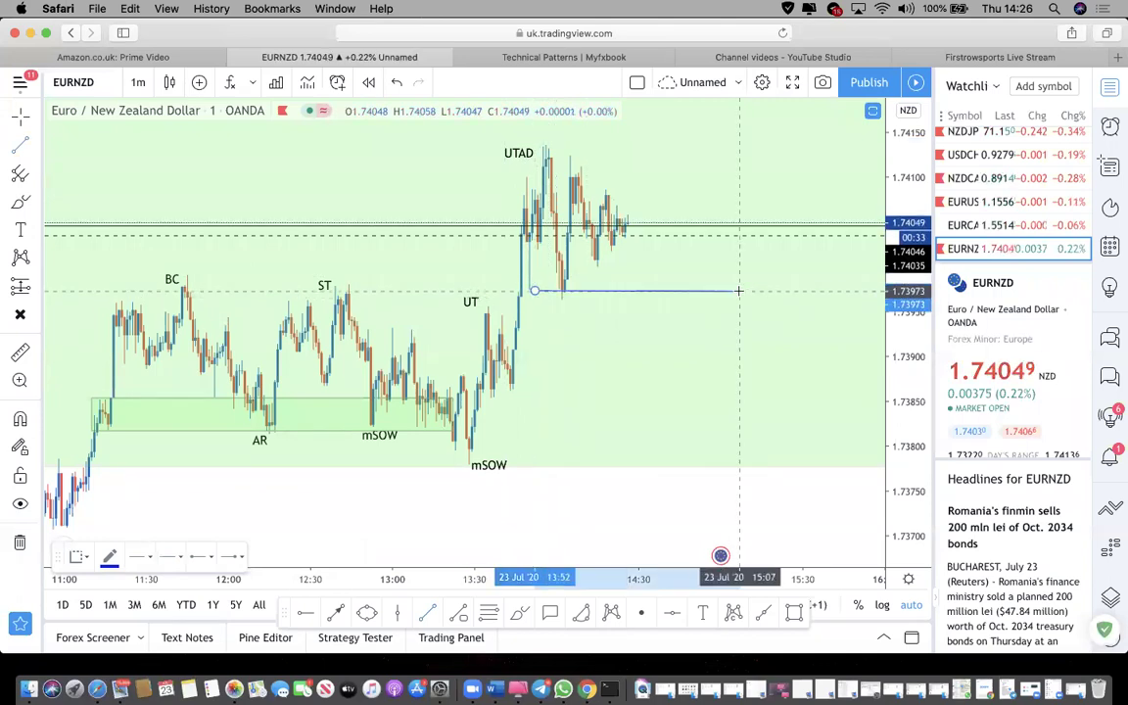
pyautogui.click(739, 291)
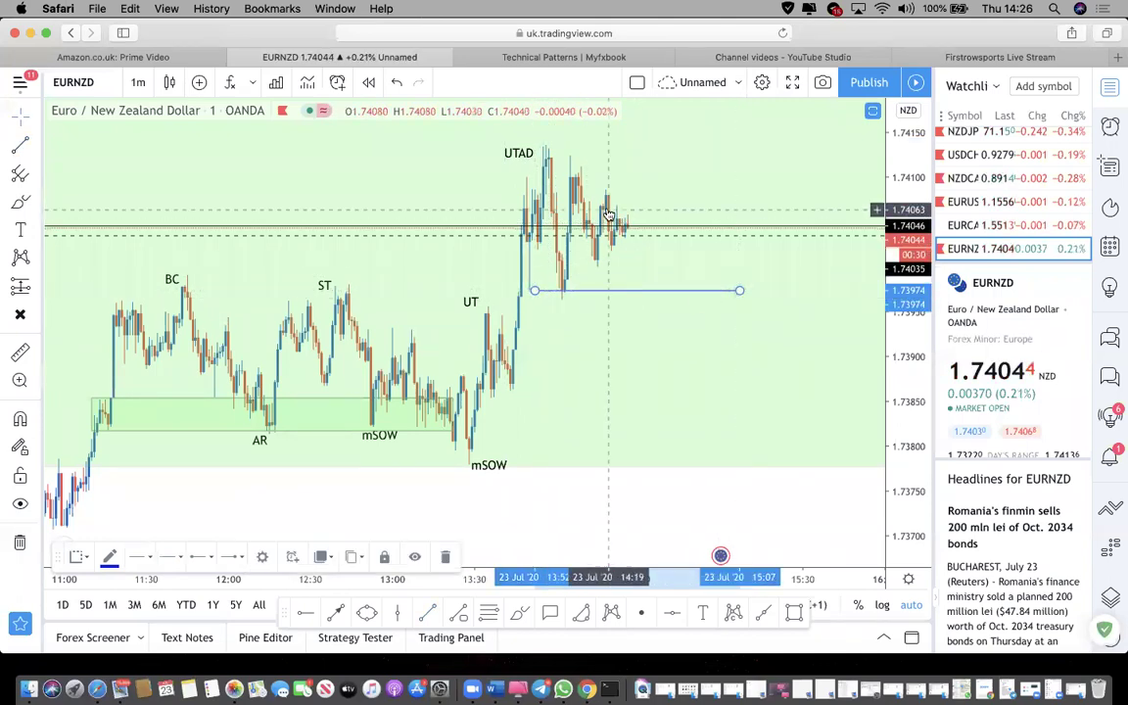
# Switch the EURNZD chart to the 30-minute timeframe.
pyautogui.scroll(-3, 638, 333)
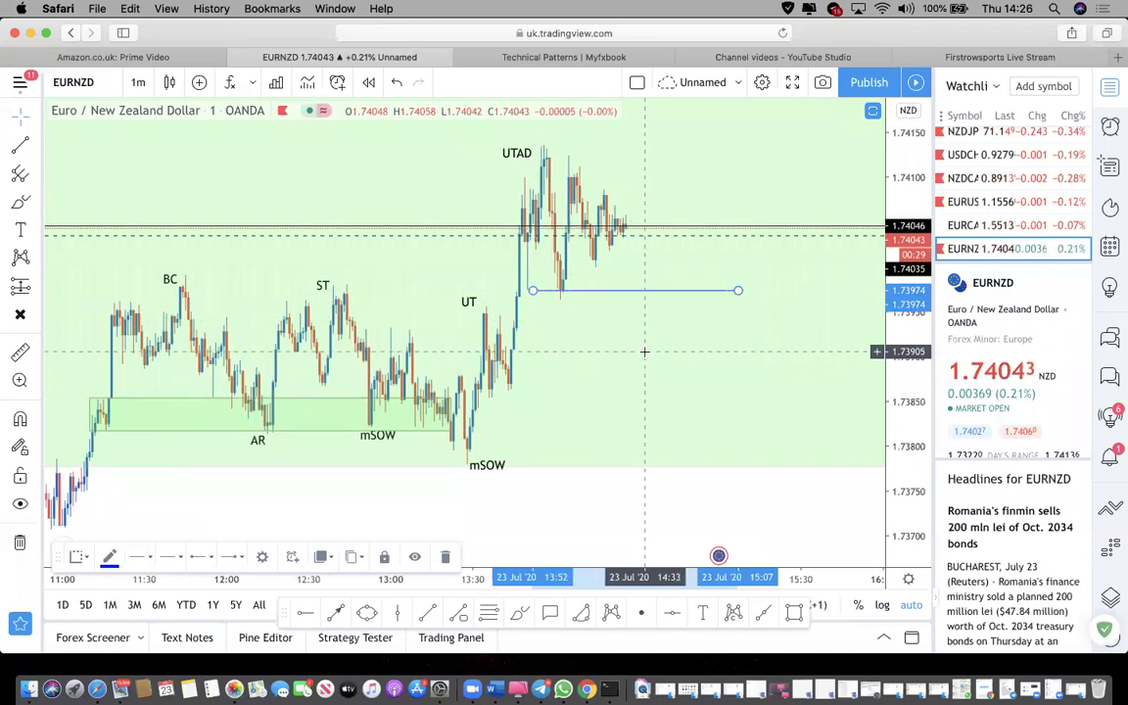
pyautogui.scroll(-4, 644, 350)
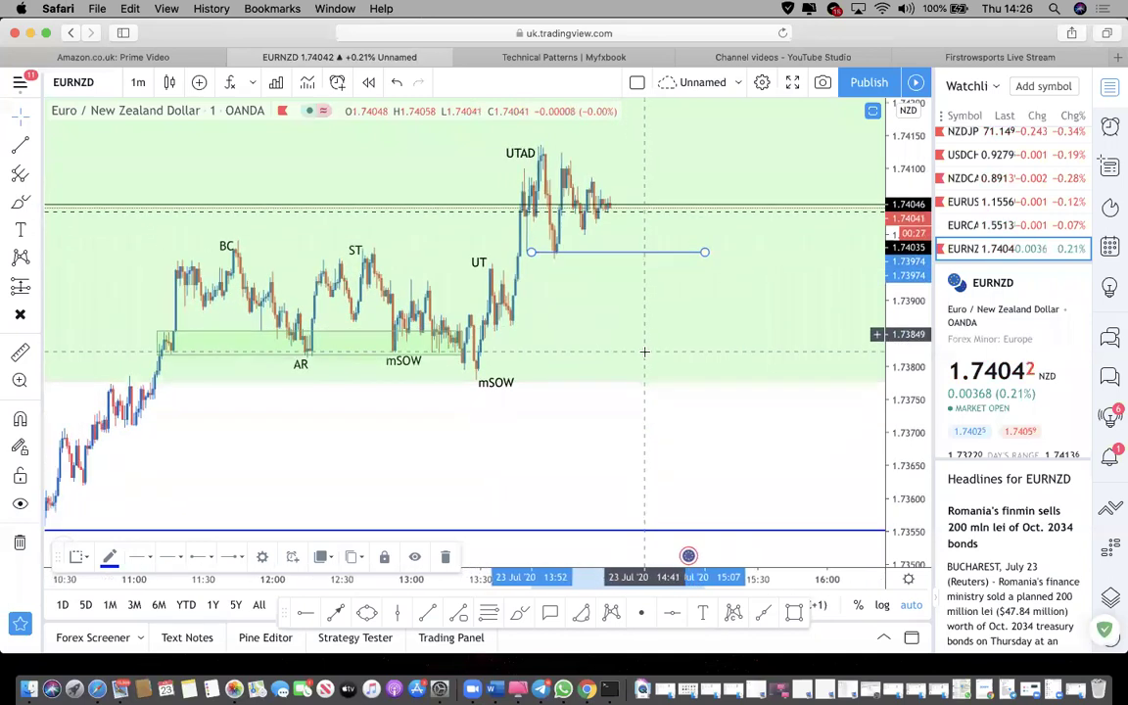
pyautogui.scroll(-8, 459, 272)
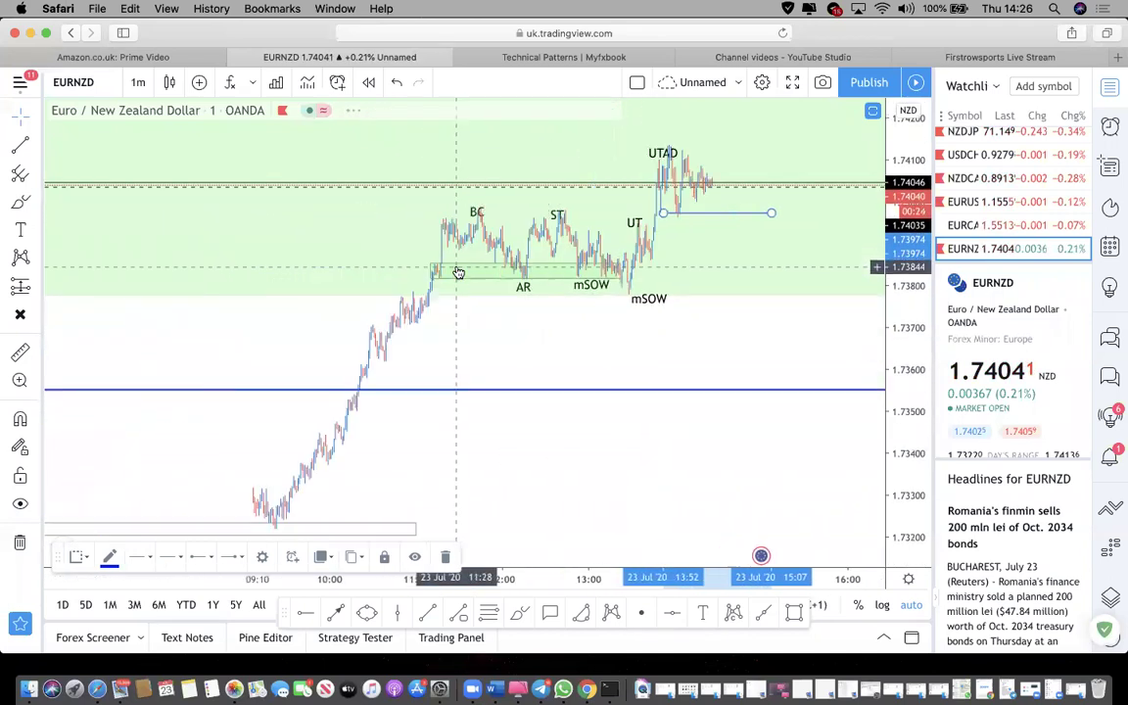
pyautogui.scroll(-2, 459, 273)
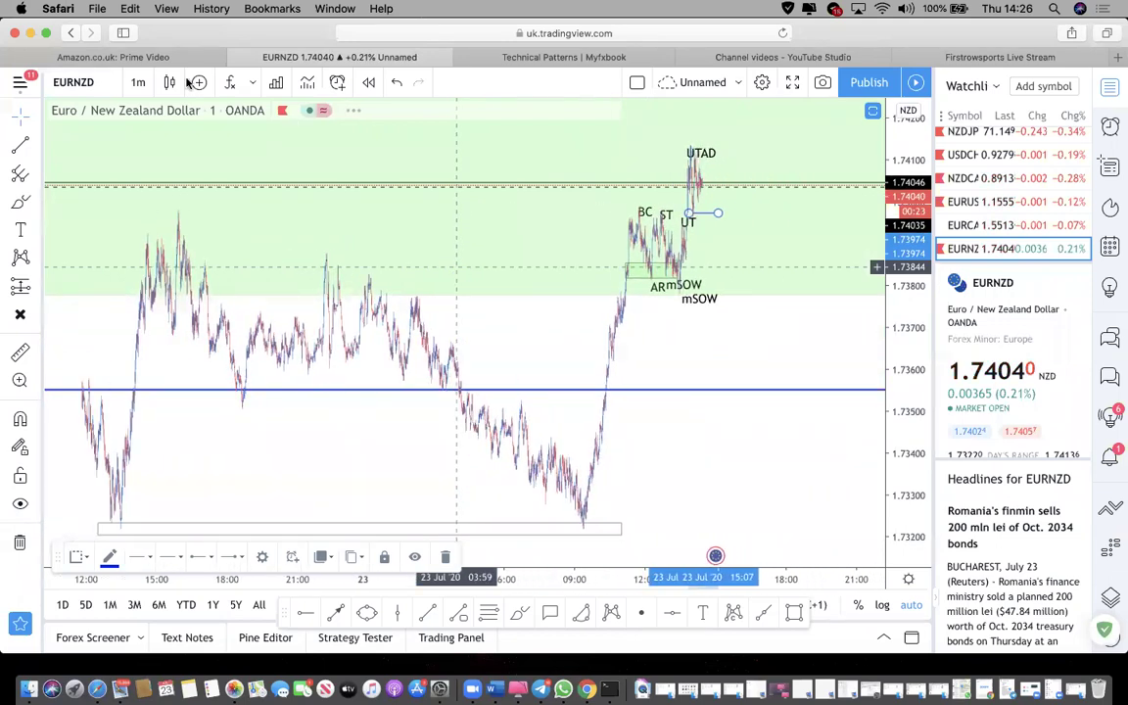
pyautogui.click(138, 82)
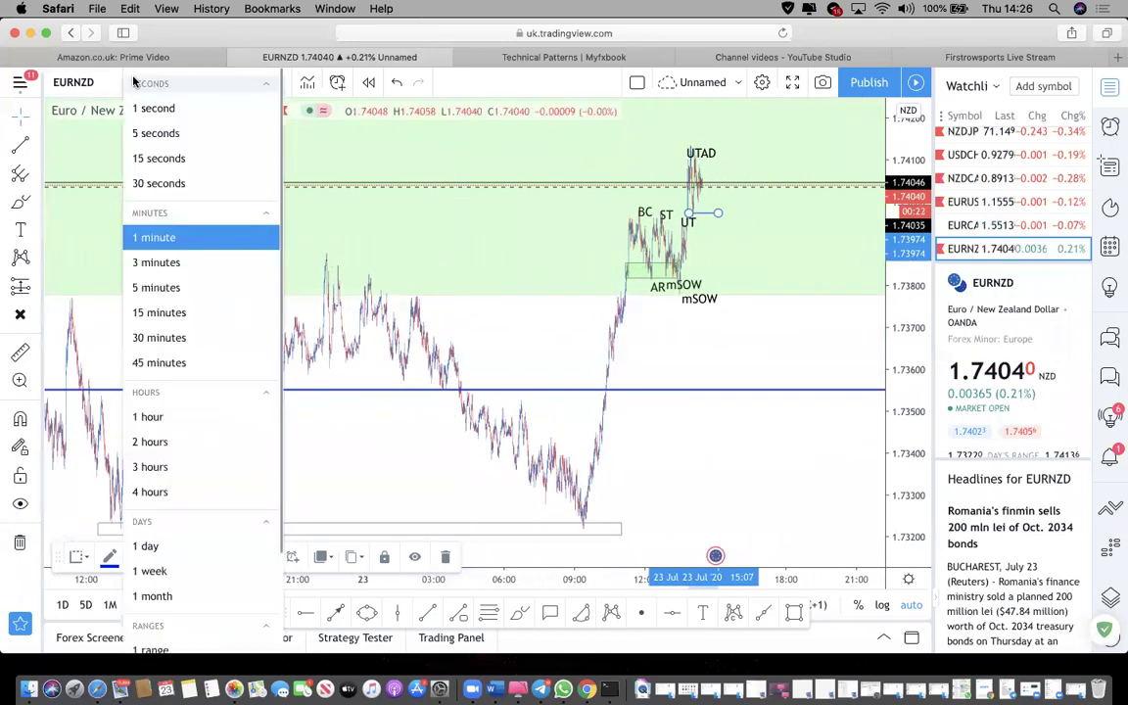
pyautogui.click(152, 336)
# Examine the 30-minute swing highs, the red supply zone and the earlier lows back to the start of July.
pyautogui.scroll(5, 243, 402)
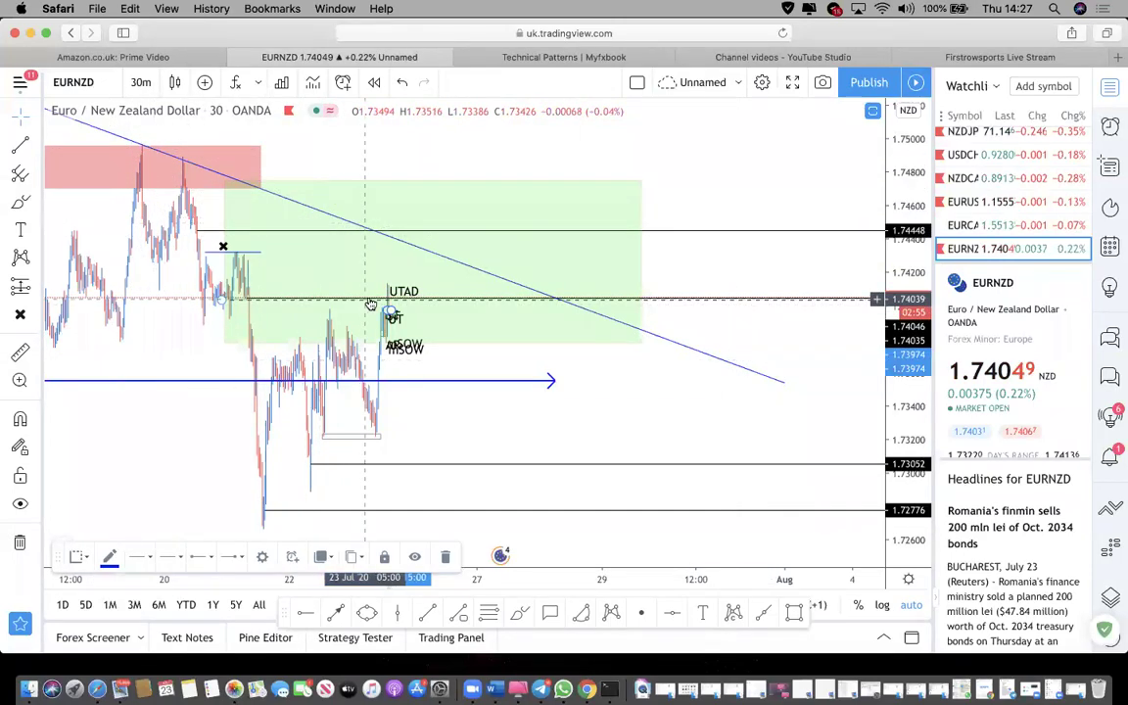
pyautogui.click(226, 252)
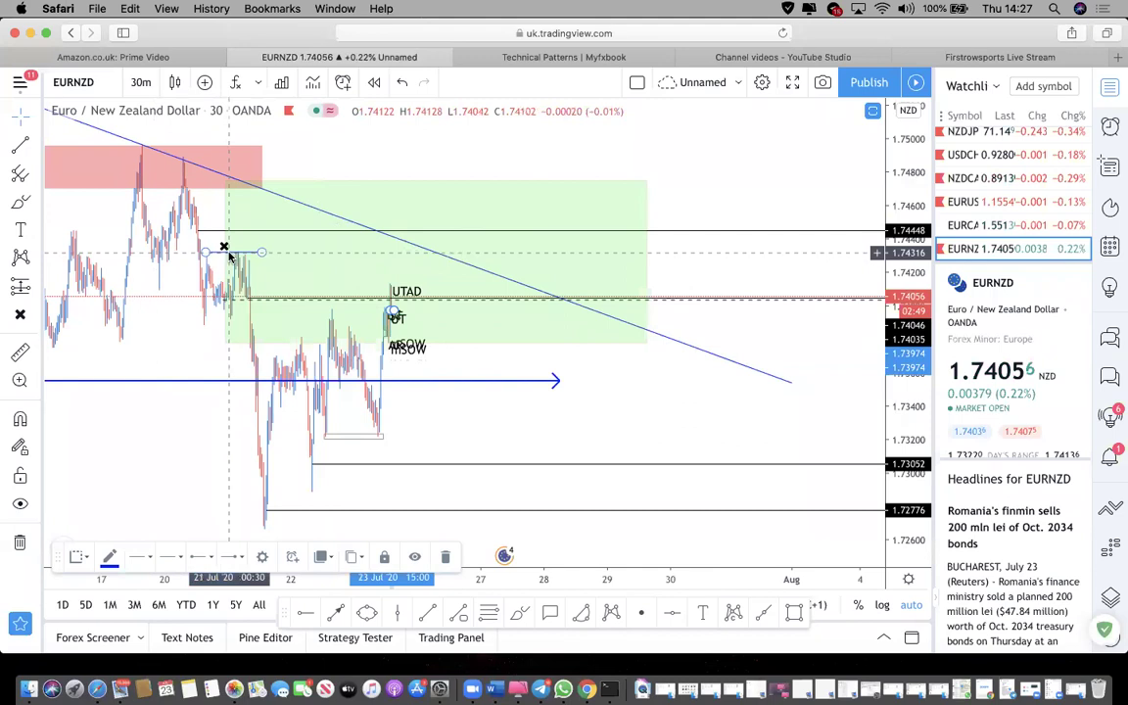
pyautogui.scroll(3, 228, 257)
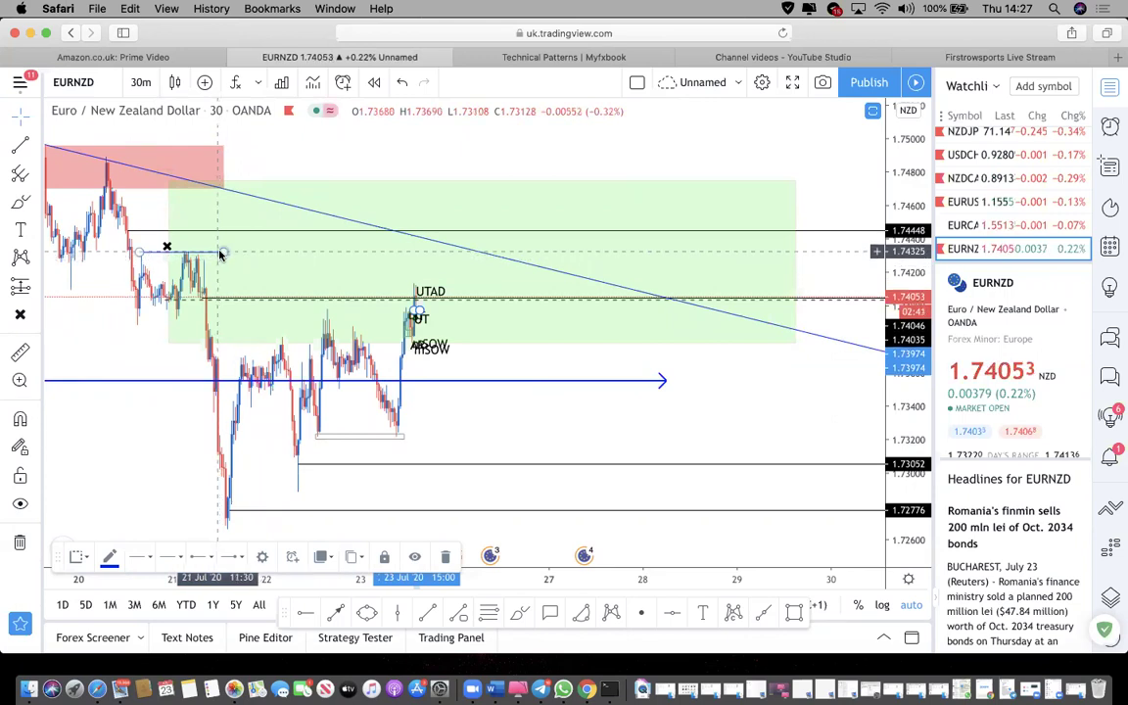
pyautogui.scroll(-3, 219, 222)
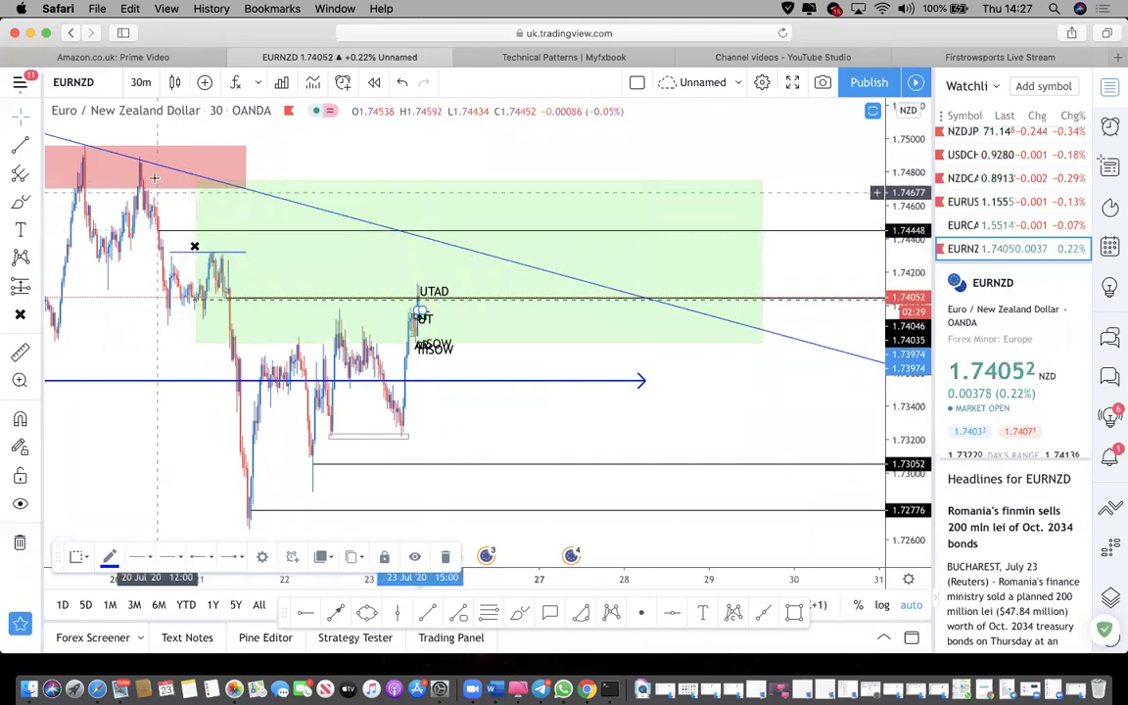
pyautogui.scroll(-5, 145, 156)
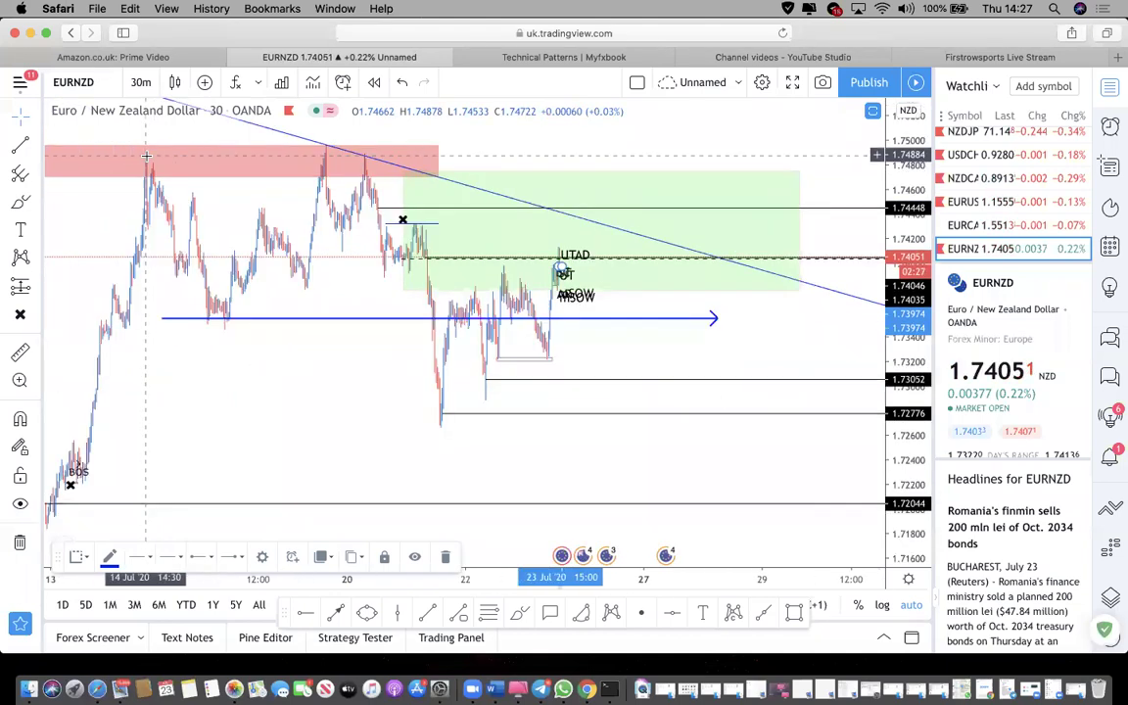
pyautogui.hscroll(-2, 145, 156)
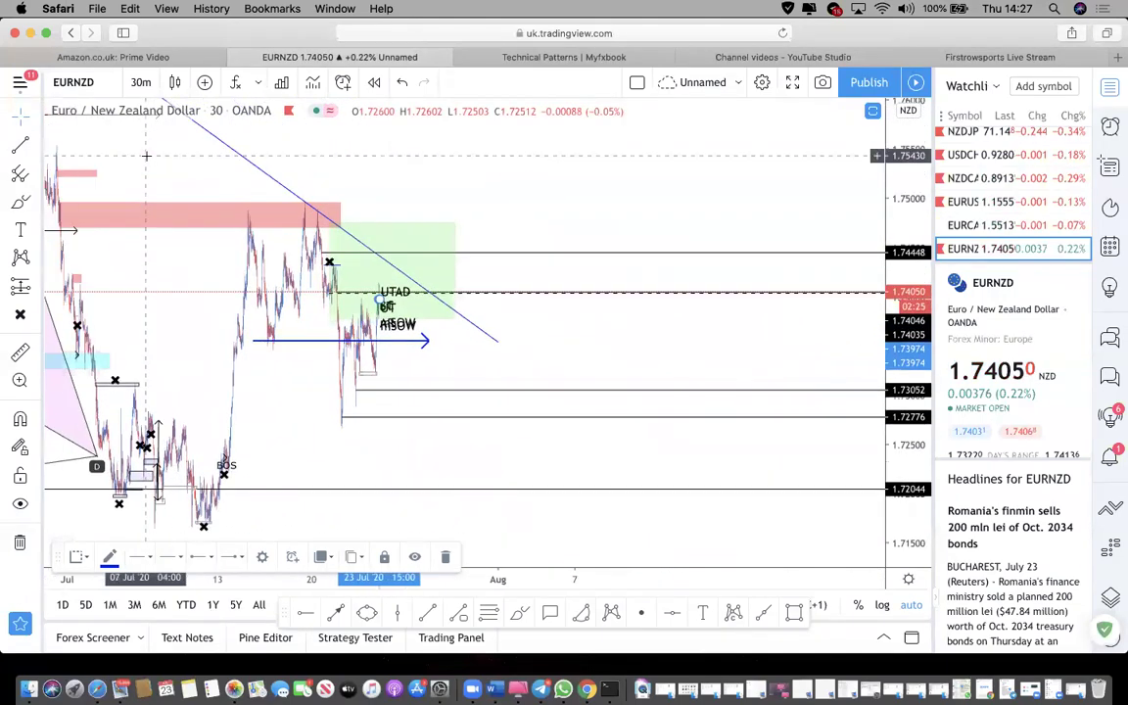
pyautogui.hscroll(-3, 338, 524)
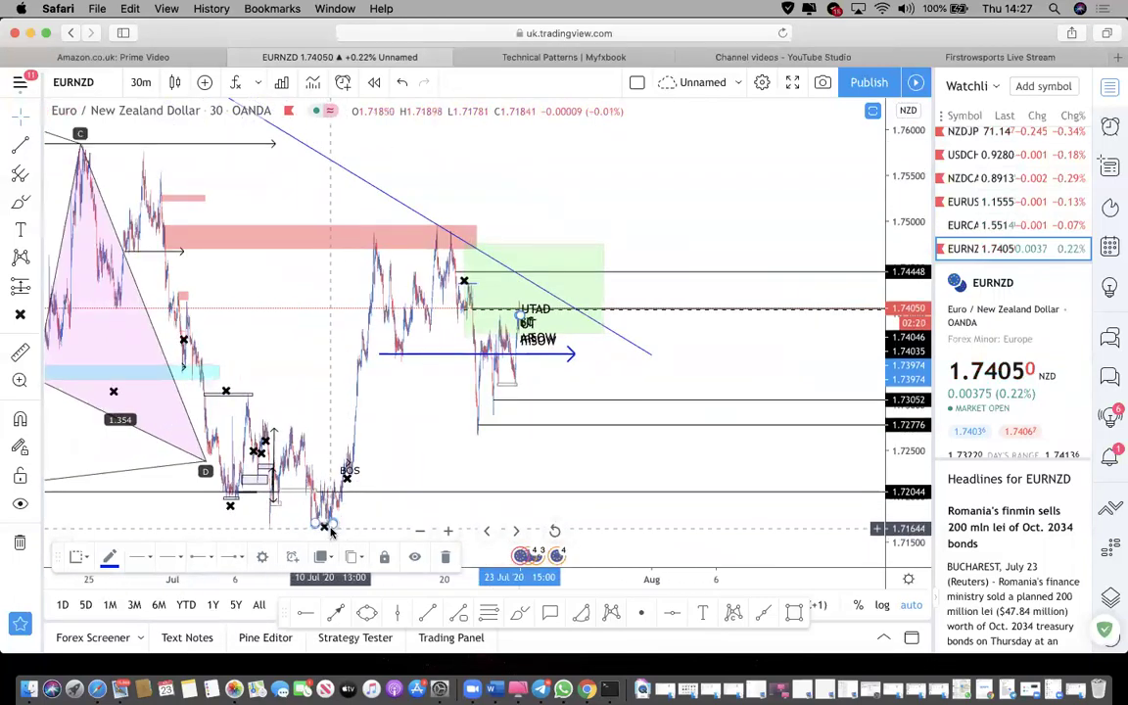
pyautogui.hscroll(3, 327, 530)
pyautogui.hscroll(3, 331, 531)
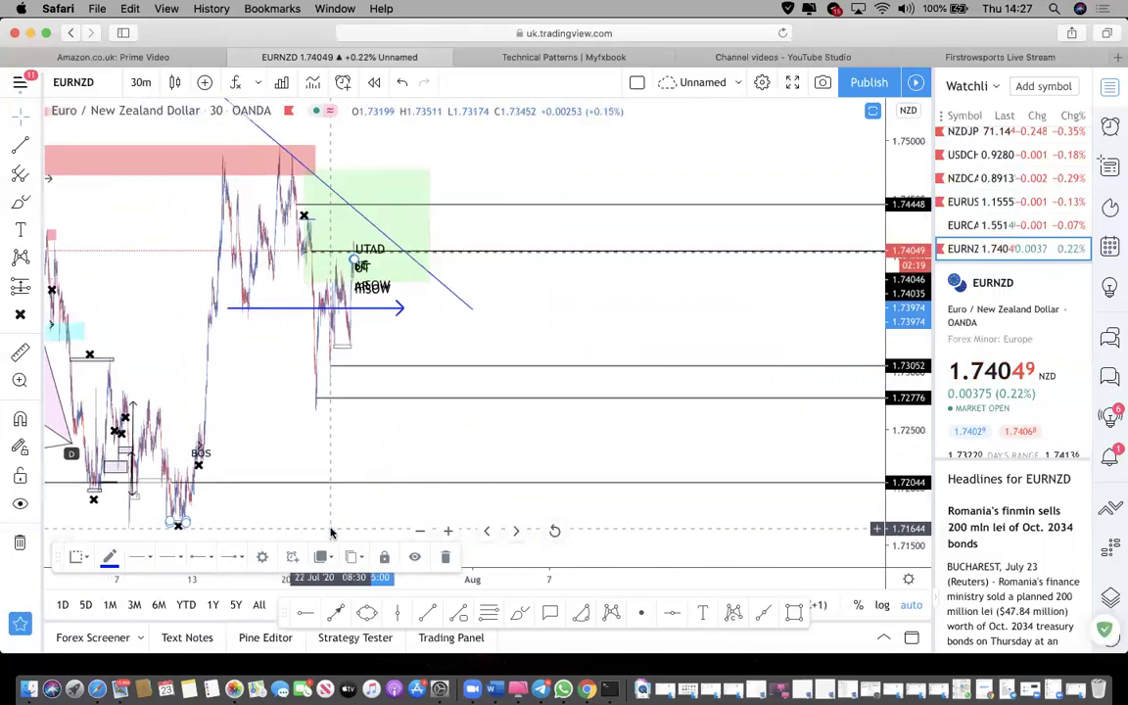
# Place a widened short position from about 28 July with entry at 1.74448, stop at about 1.74888 and target at about 1.71711.
pyautogui.click(36, 289)
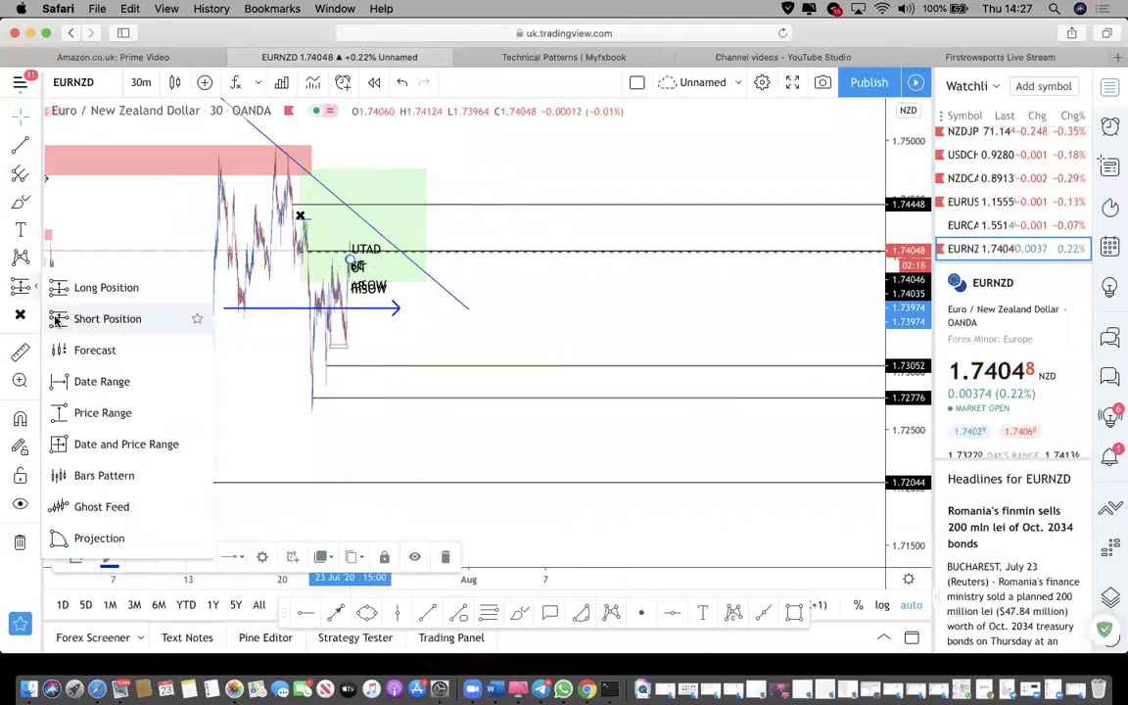
pyautogui.click(61, 286)
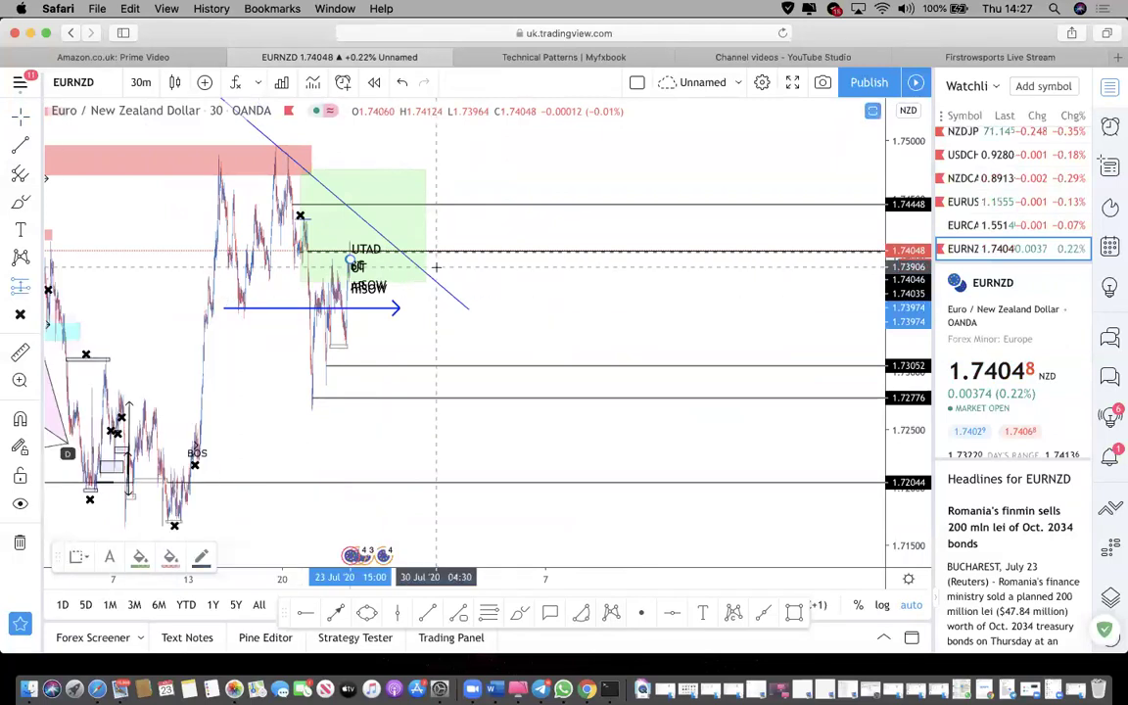
pyautogui.click(35, 283)
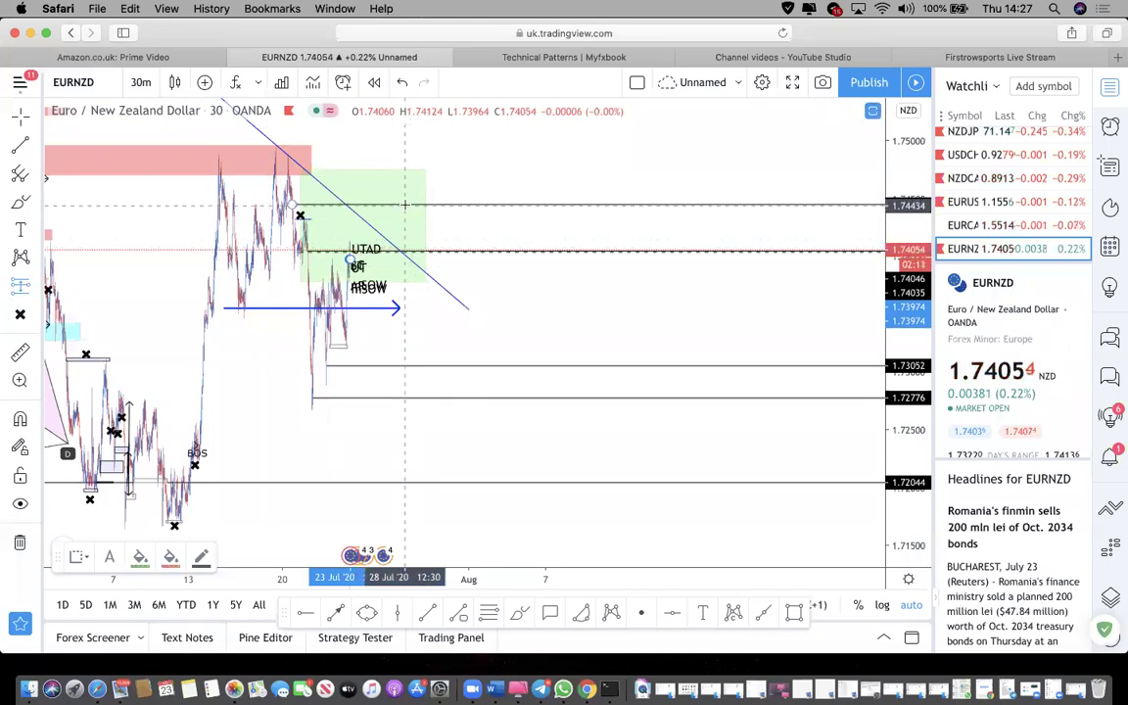
pyautogui.click(405, 205)
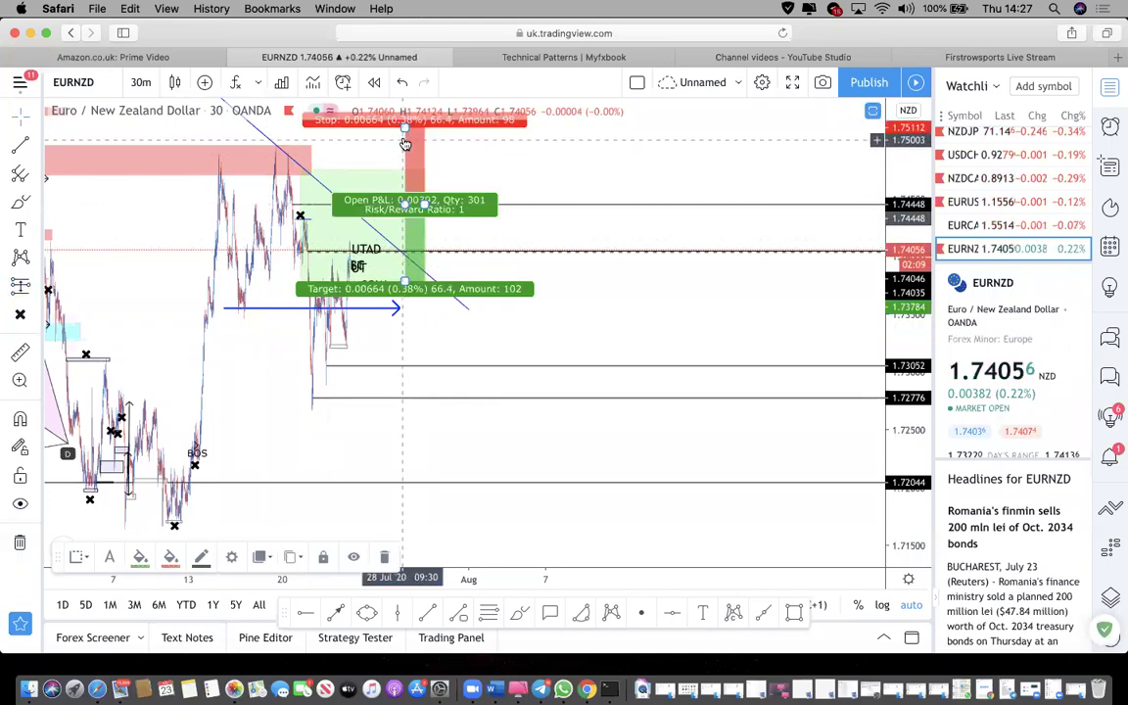
pyautogui.moveTo(404, 129); pyautogui.dragTo(404, 157)
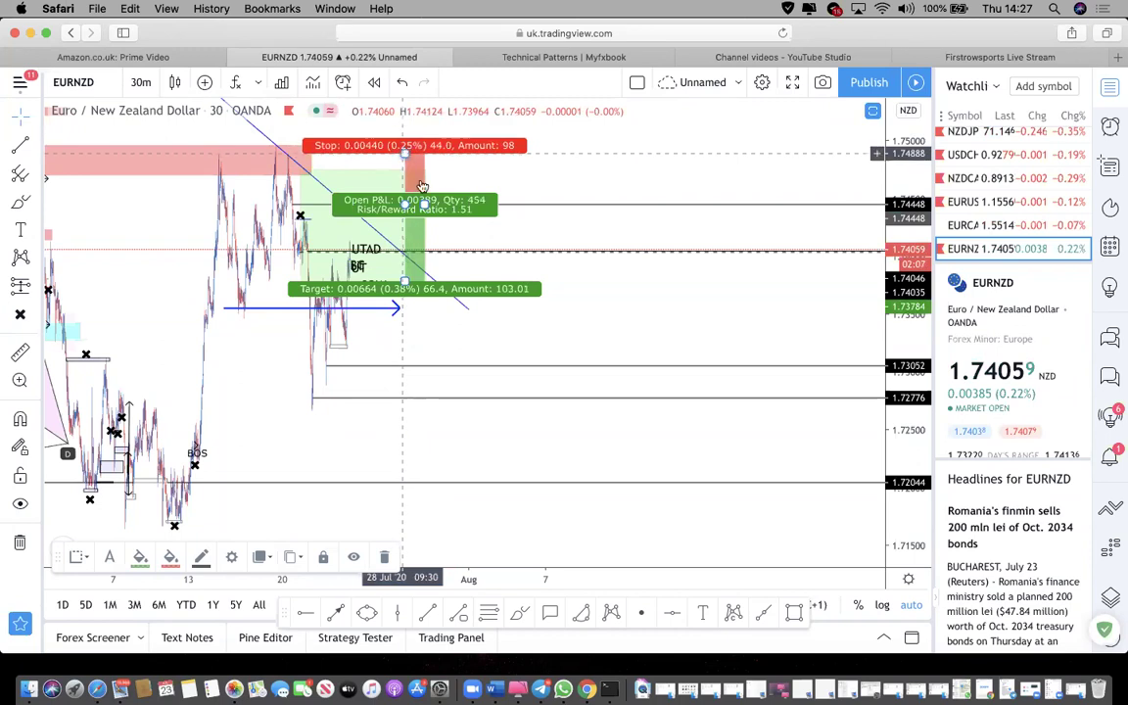
pyautogui.moveTo(424, 203); pyautogui.dragTo(581, 203)
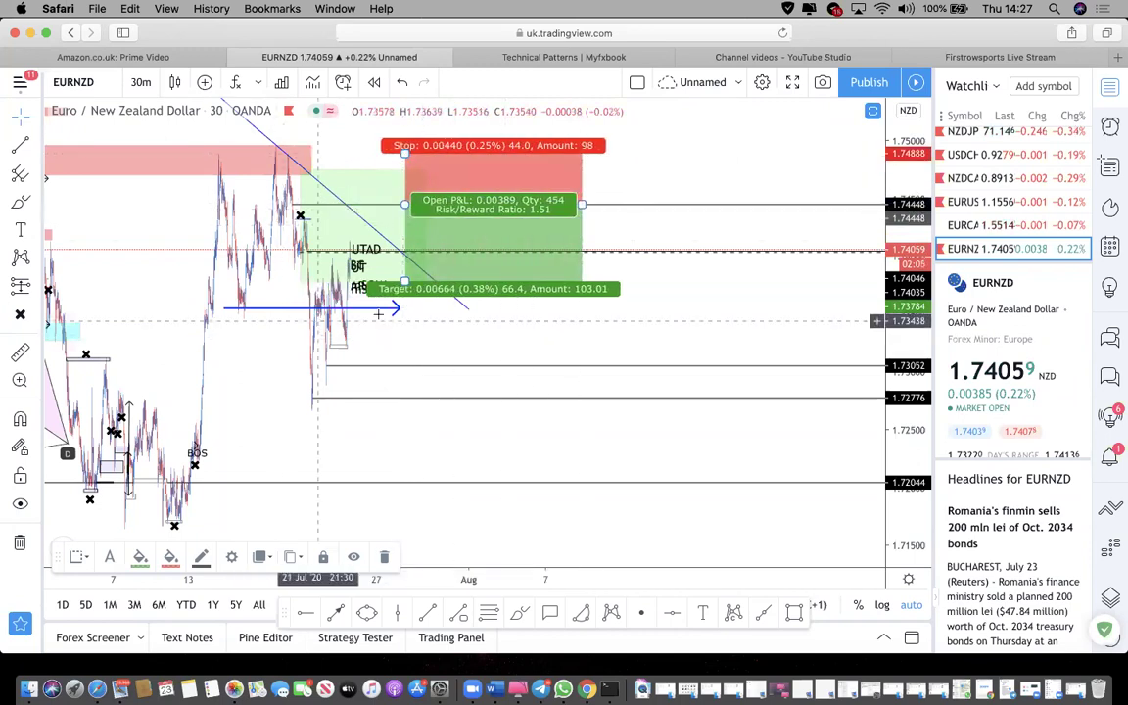
pyautogui.moveTo(403, 301); pyautogui.dragTo(403, 522)
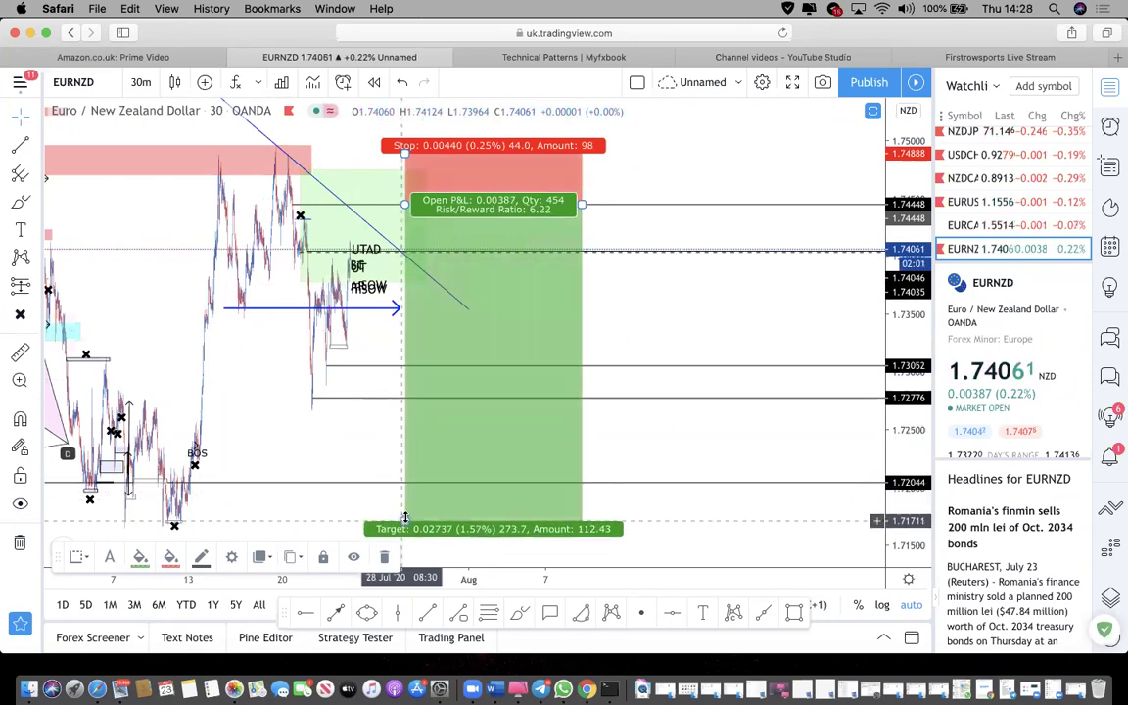
pyautogui.click(655, 295)
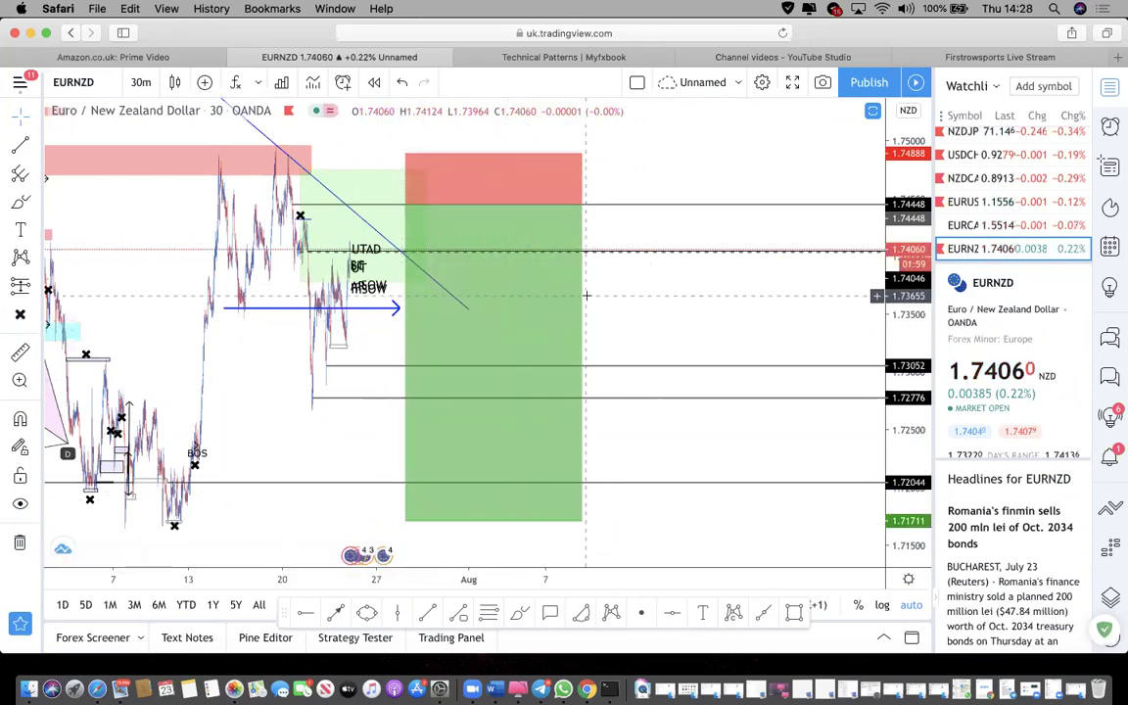
# Place a second short position beside the first with entry at 1.74041, stop at about 1.74276 and target at about 1.71707.
pyautogui.scroll(5, 586, 295)
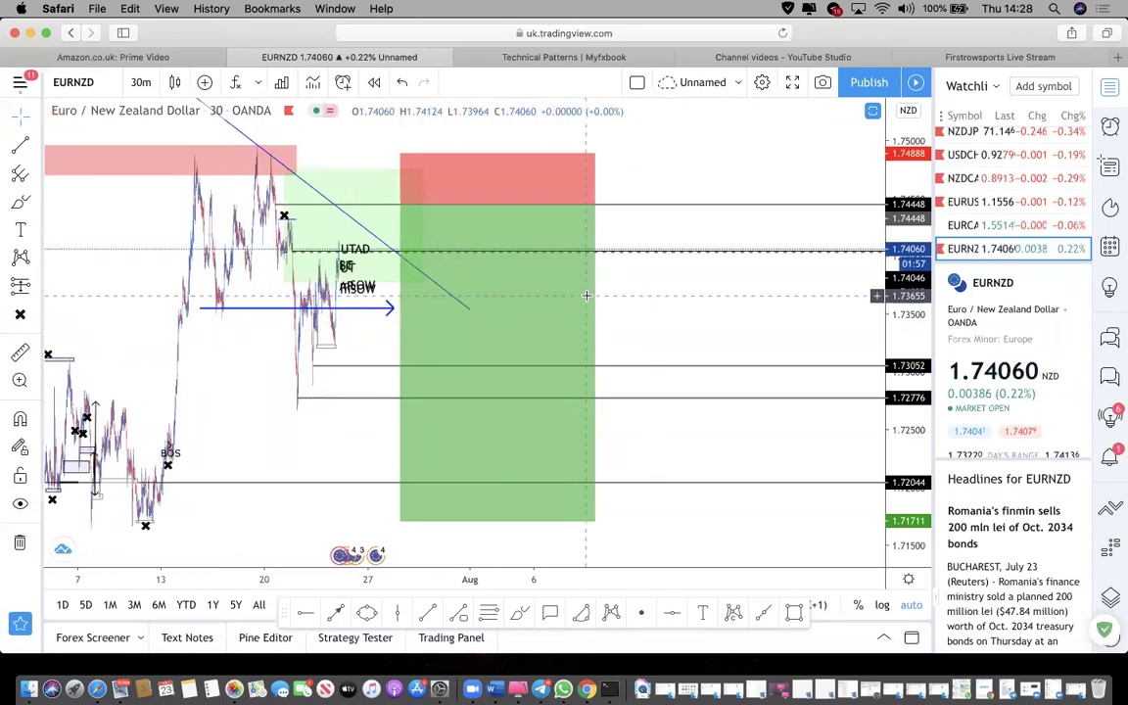
pyautogui.scroll(-3, 587, 294)
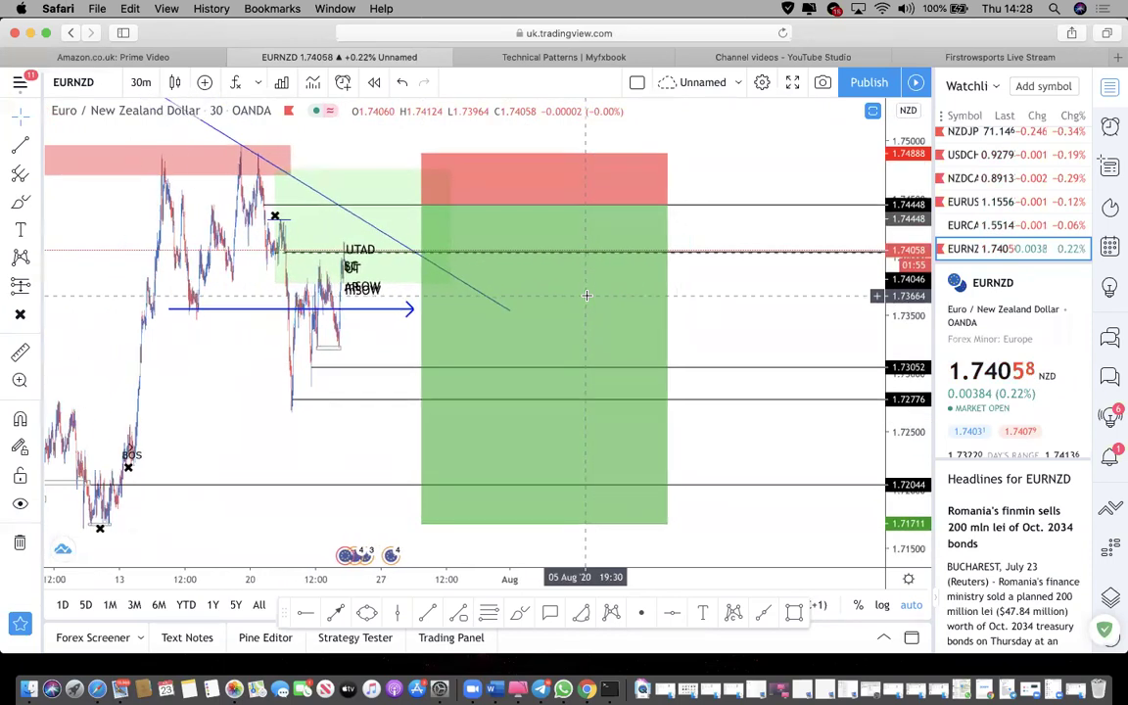
pyautogui.scroll(-3, 255, 154)
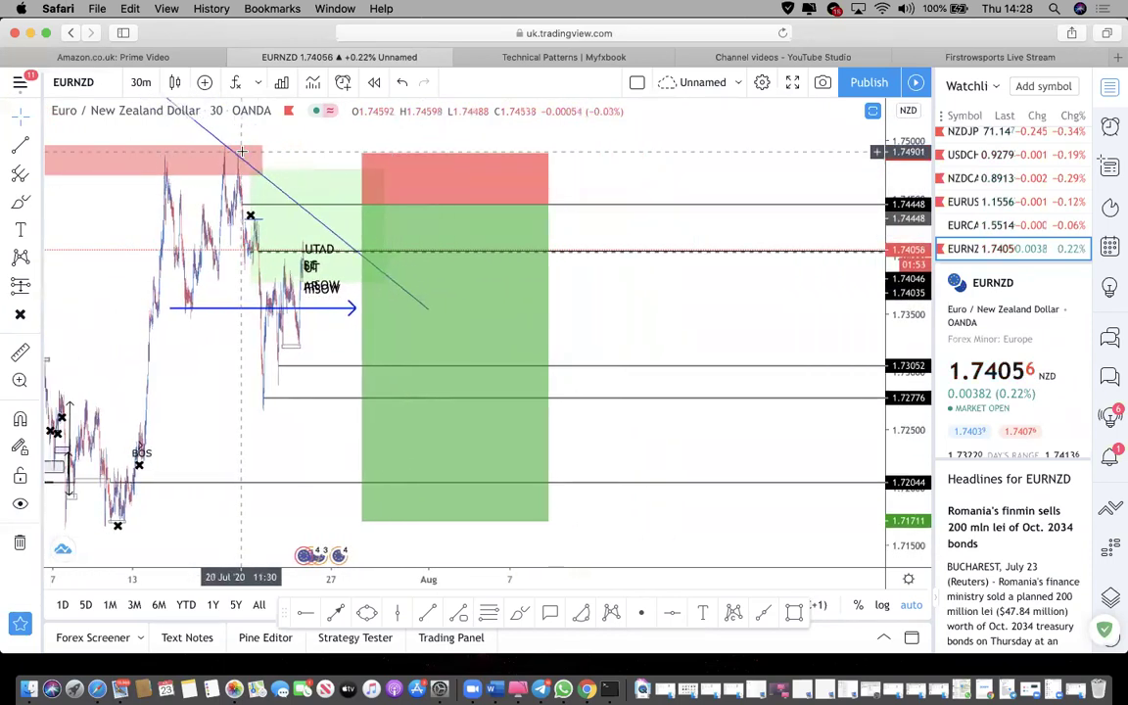
pyautogui.click(211, 252)
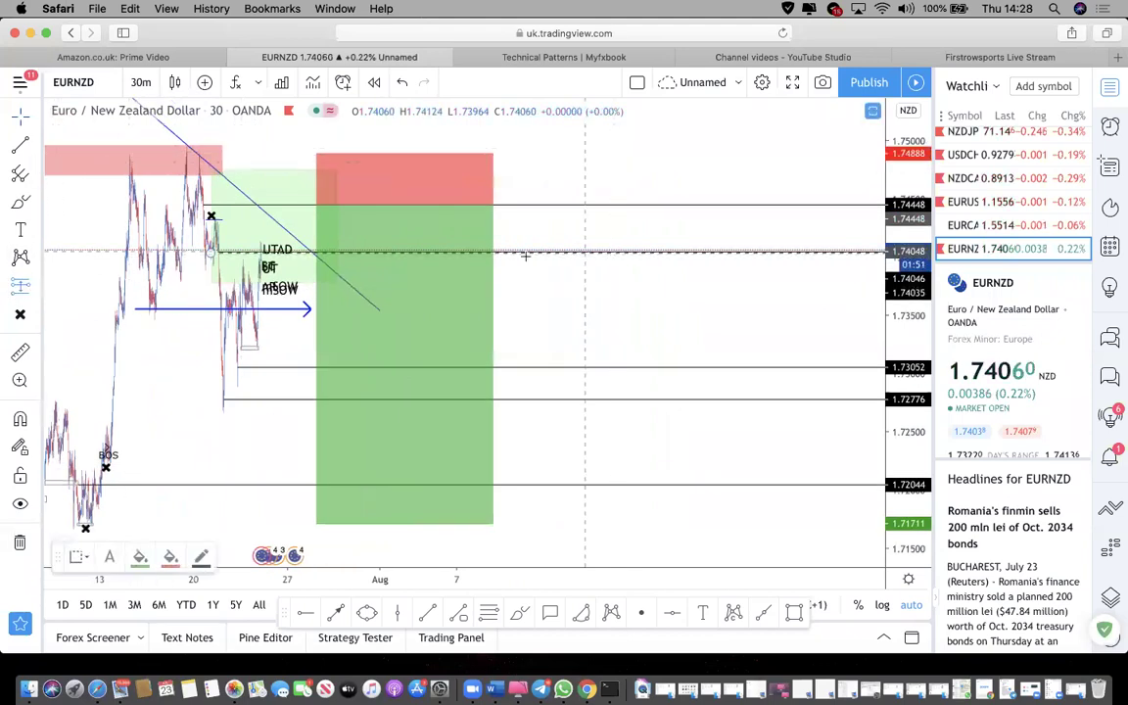
pyautogui.click(499, 251)
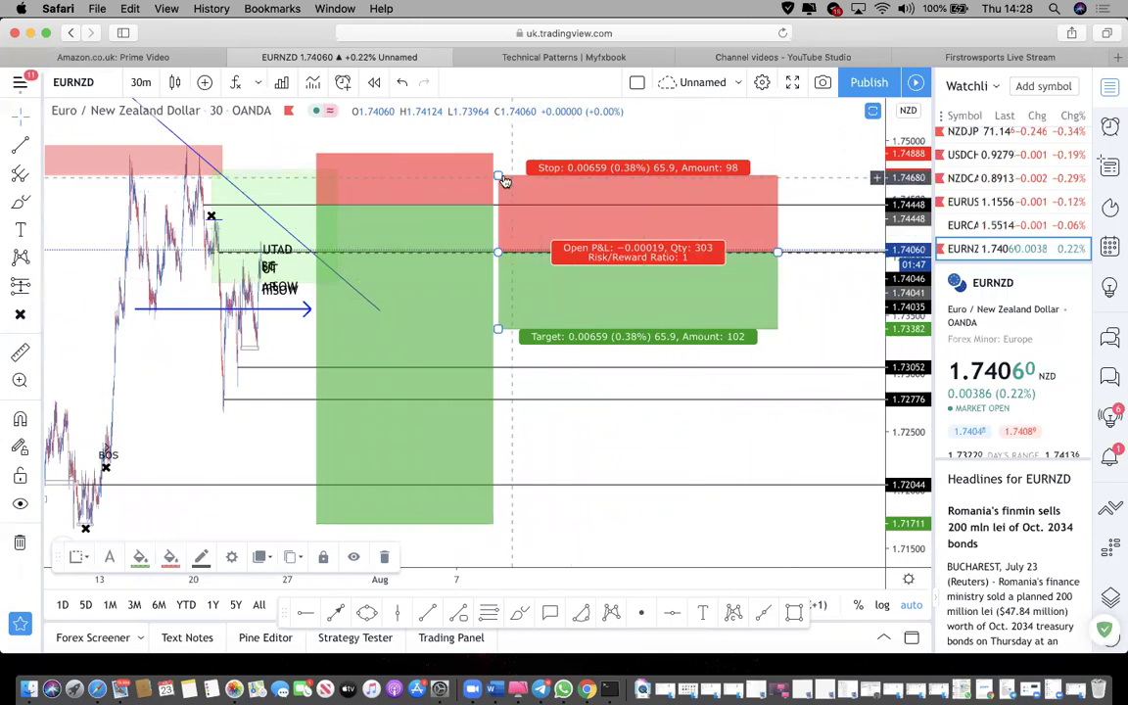
pyautogui.moveTo(498, 174); pyautogui.dragTo(498, 226)
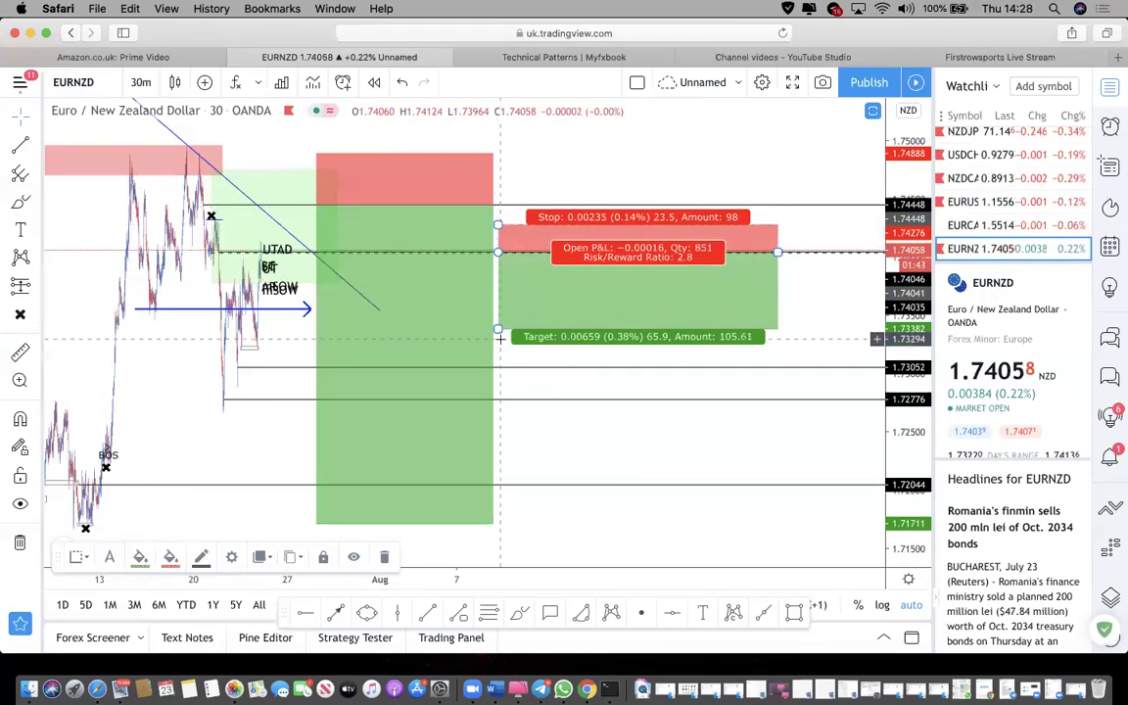
pyautogui.moveTo(497, 330); pyautogui.dragTo(520, 529)
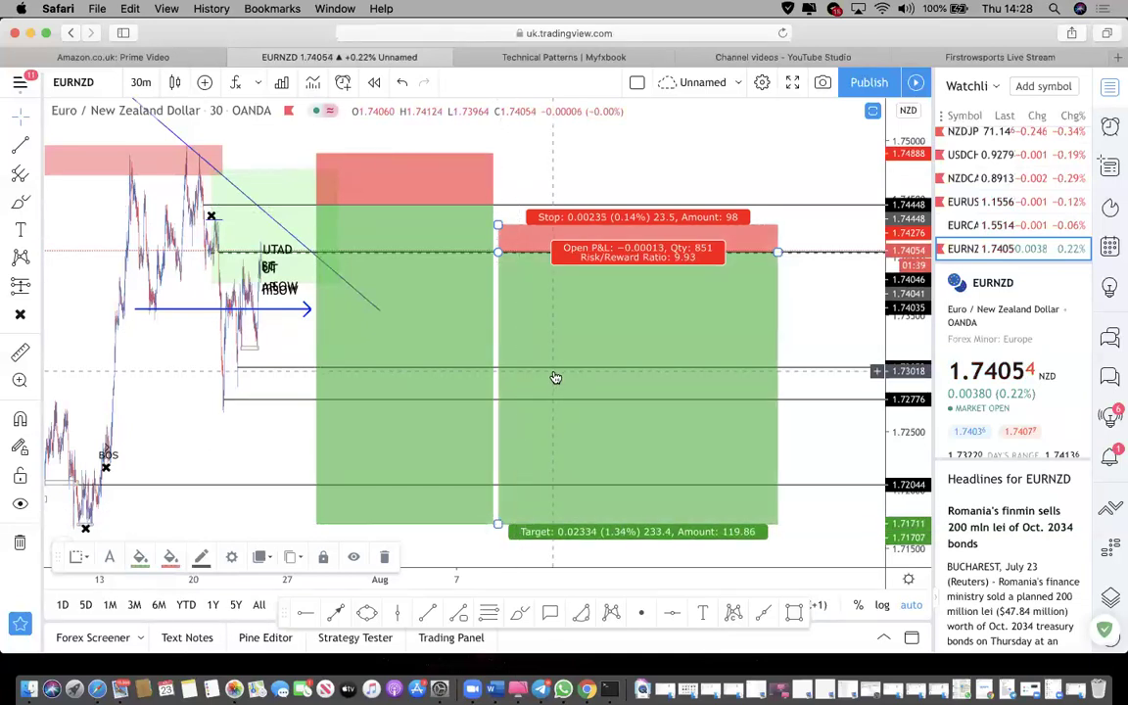
pyautogui.click(284, 333)
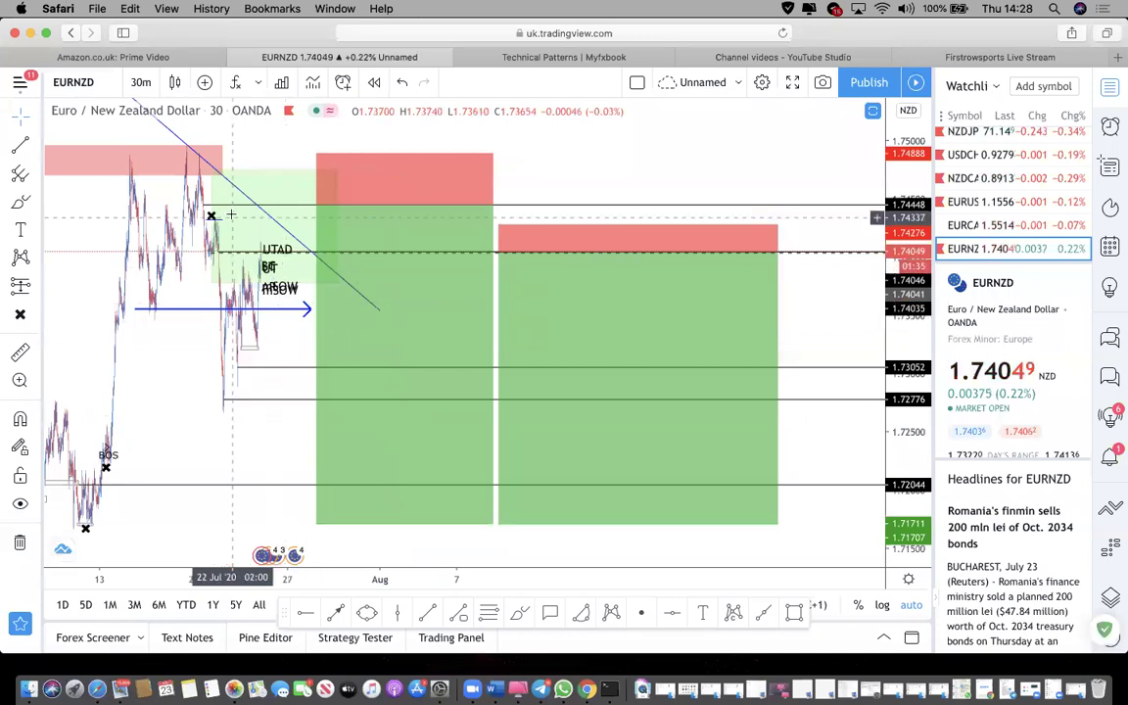
# Return the EURNZD chart to the 1-minute timeframe with the labelled distribution structure in view.
pyautogui.click(142, 84)
pyautogui.click(155, 235)
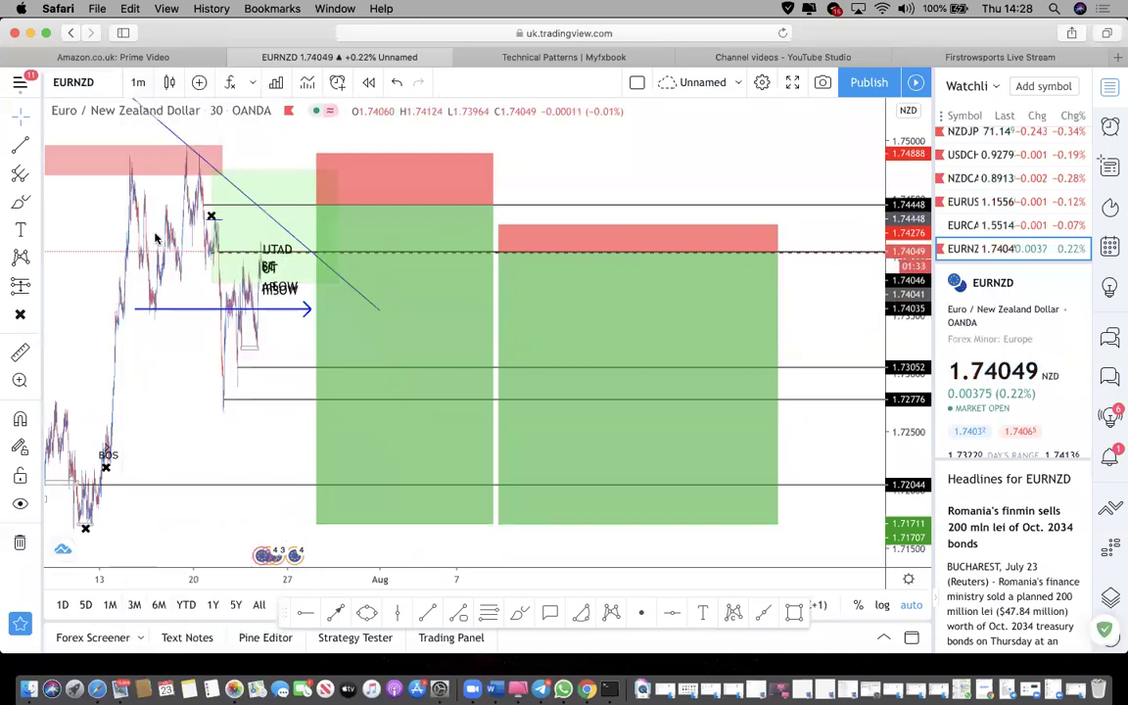
pyautogui.scroll(3, 356, 321)
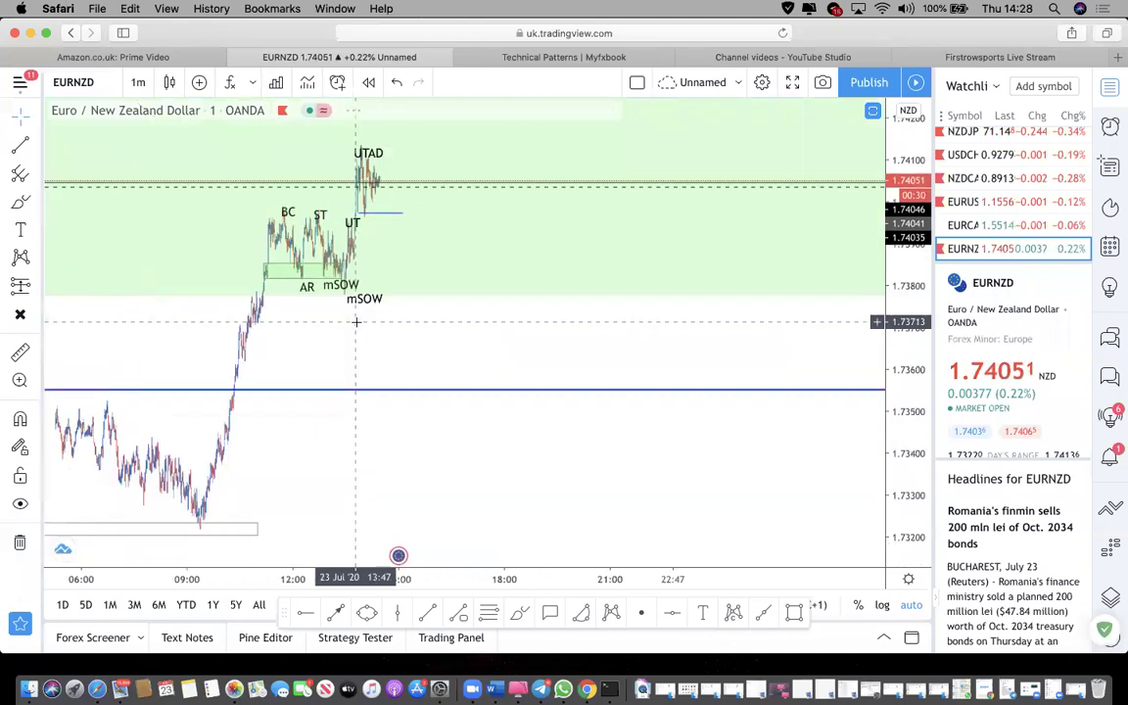
pyautogui.scroll(5, 356, 321)
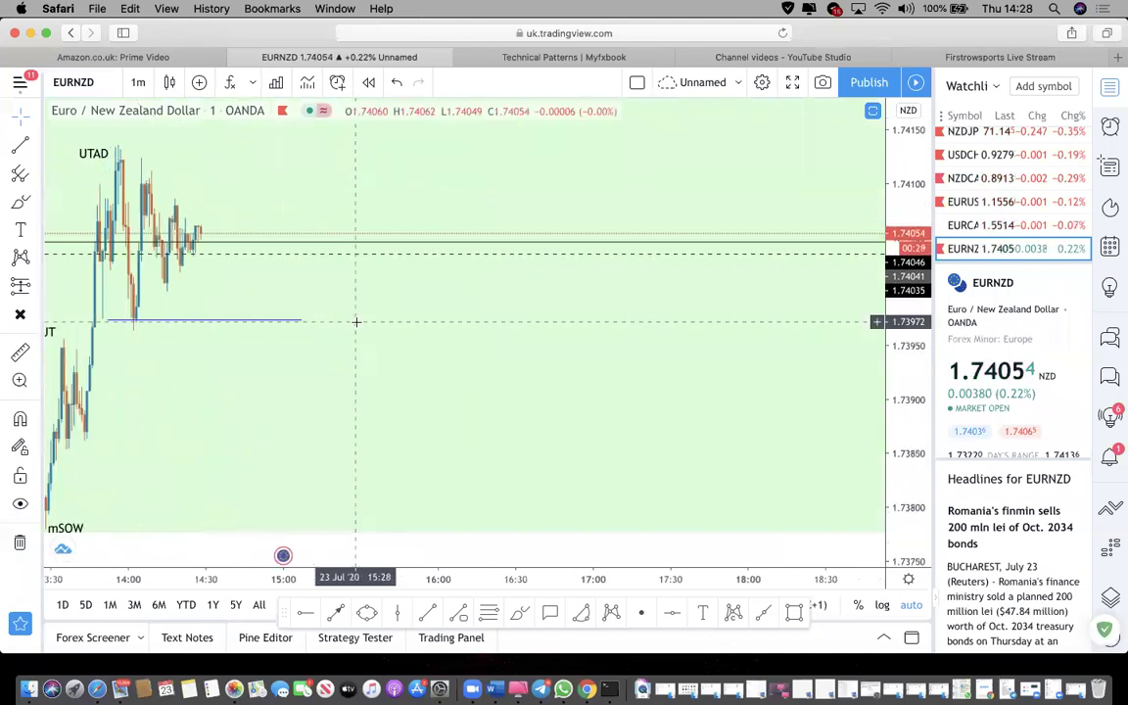
pyautogui.hscroll(-5, 357, 321)
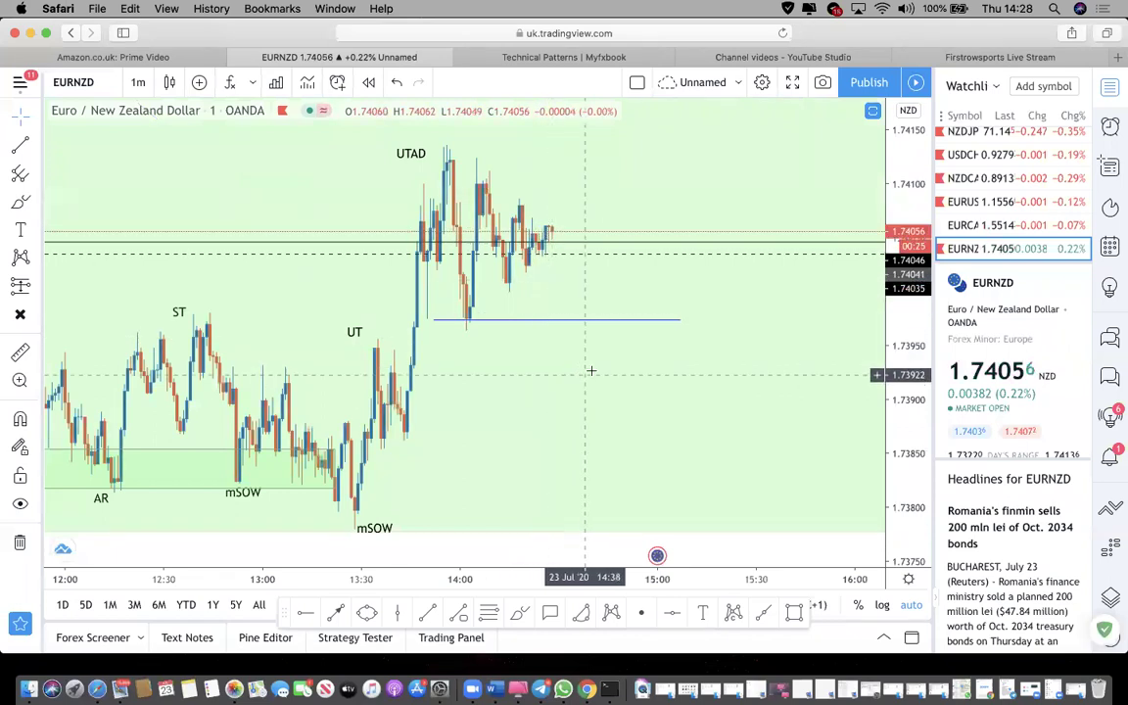
pyautogui.scroll(-5, 618, 366)
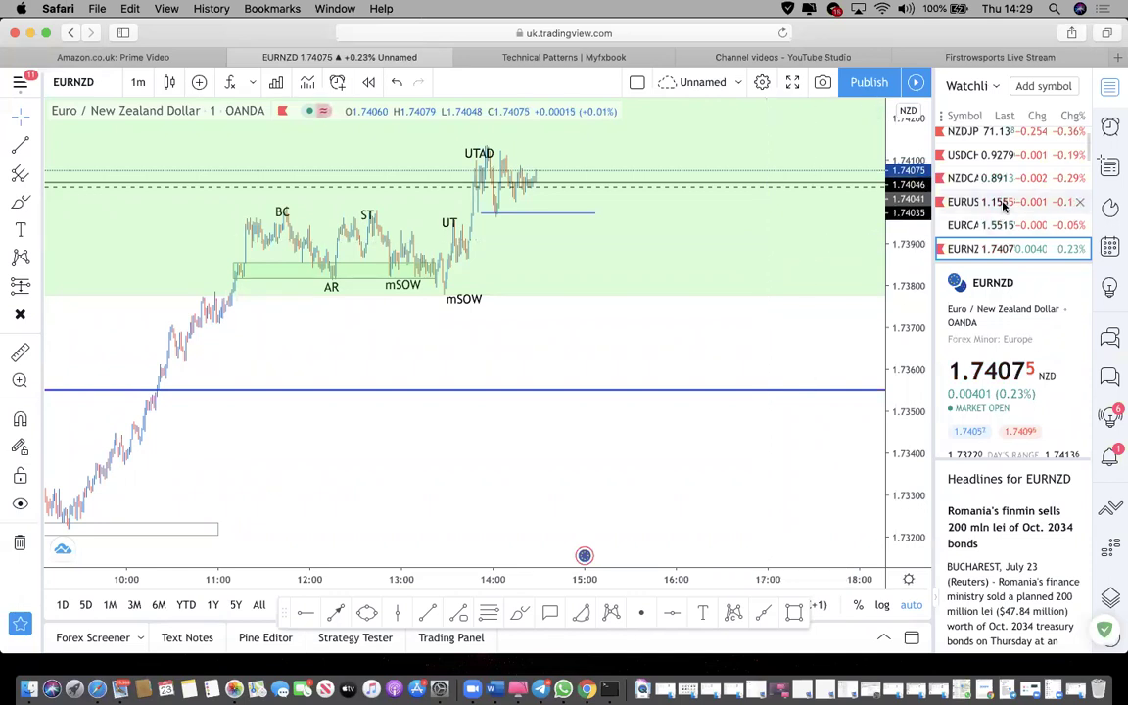
# Open the DXY 1-minute chart and draw an upward arrow beneath the rally from about 94.84 at 12:22 to about 95.09 at 15:02.
pyautogui.scroll(-3, 1004, 205)
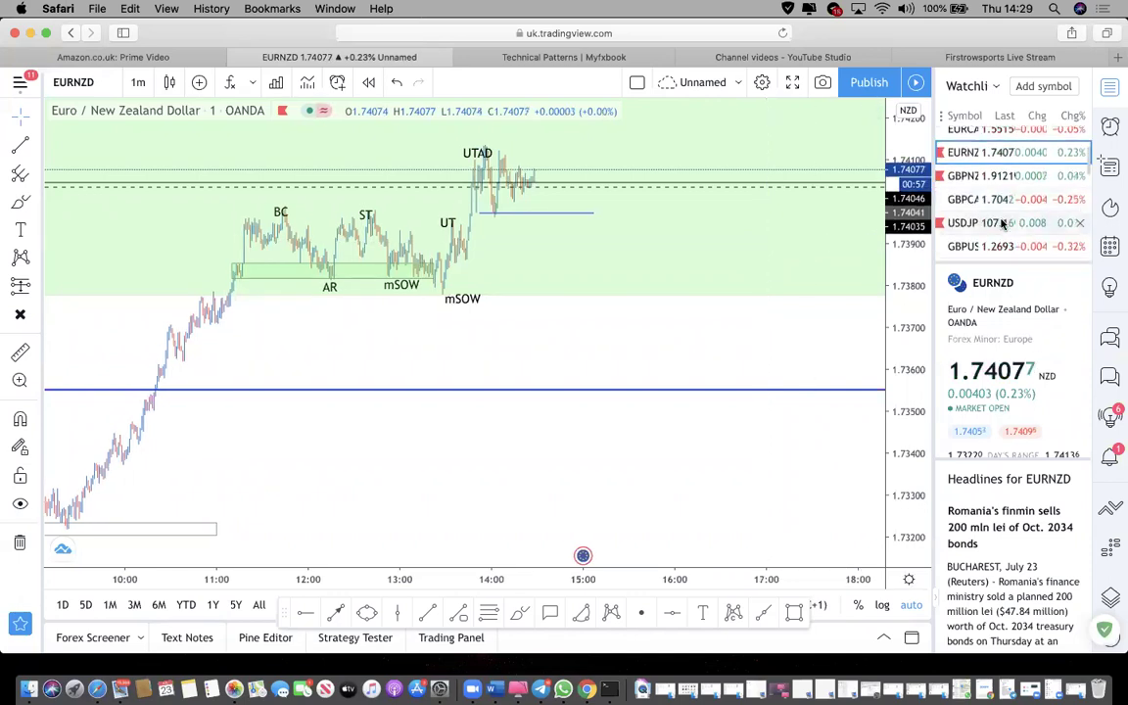
pyautogui.scroll(-5, 1003, 205)
pyautogui.click(1000, 219)
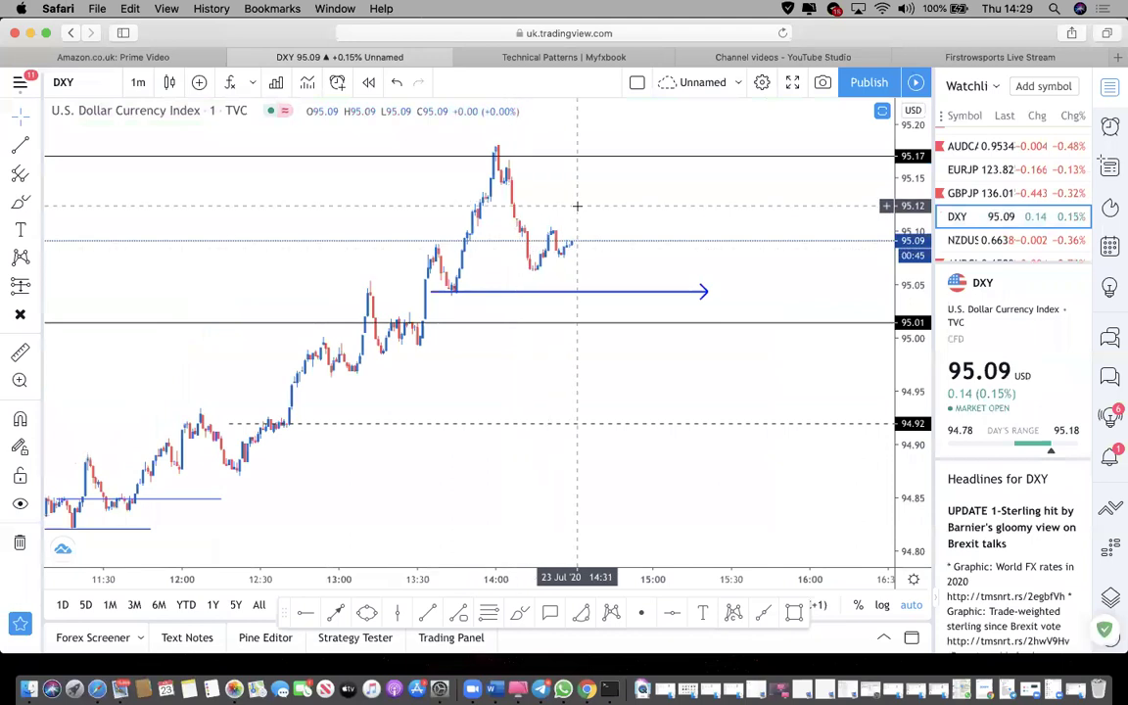
pyautogui.scroll(-3, 578, 206)
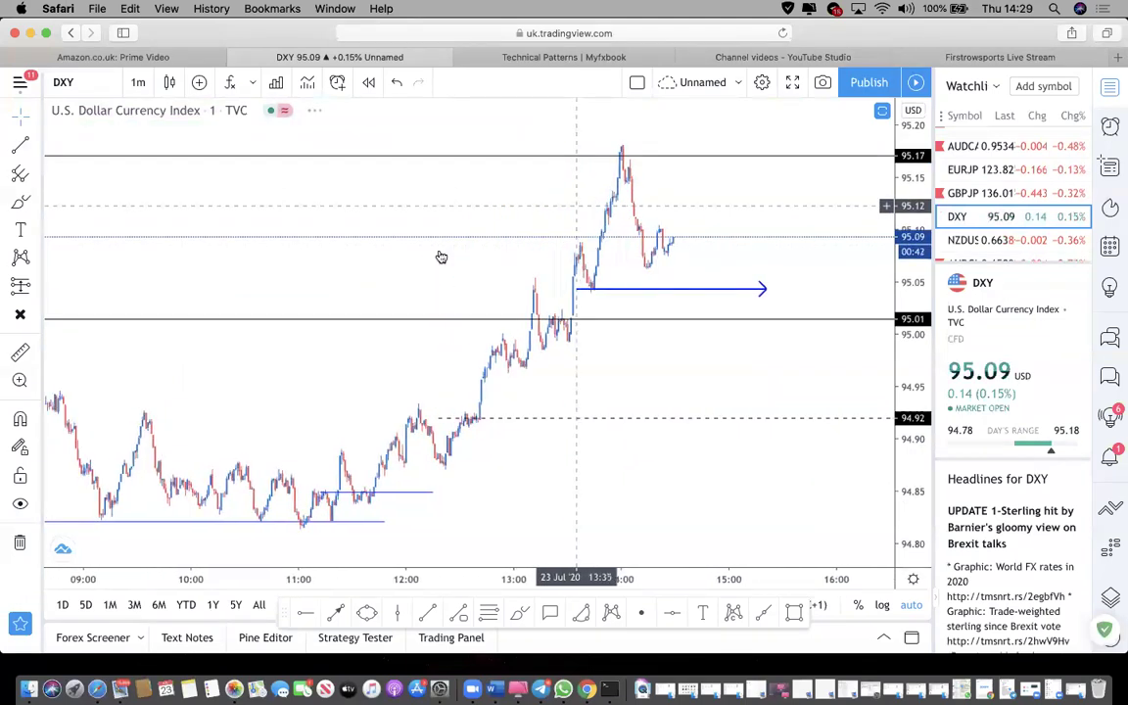
pyautogui.click(335, 615)
pyautogui.click(445, 505)
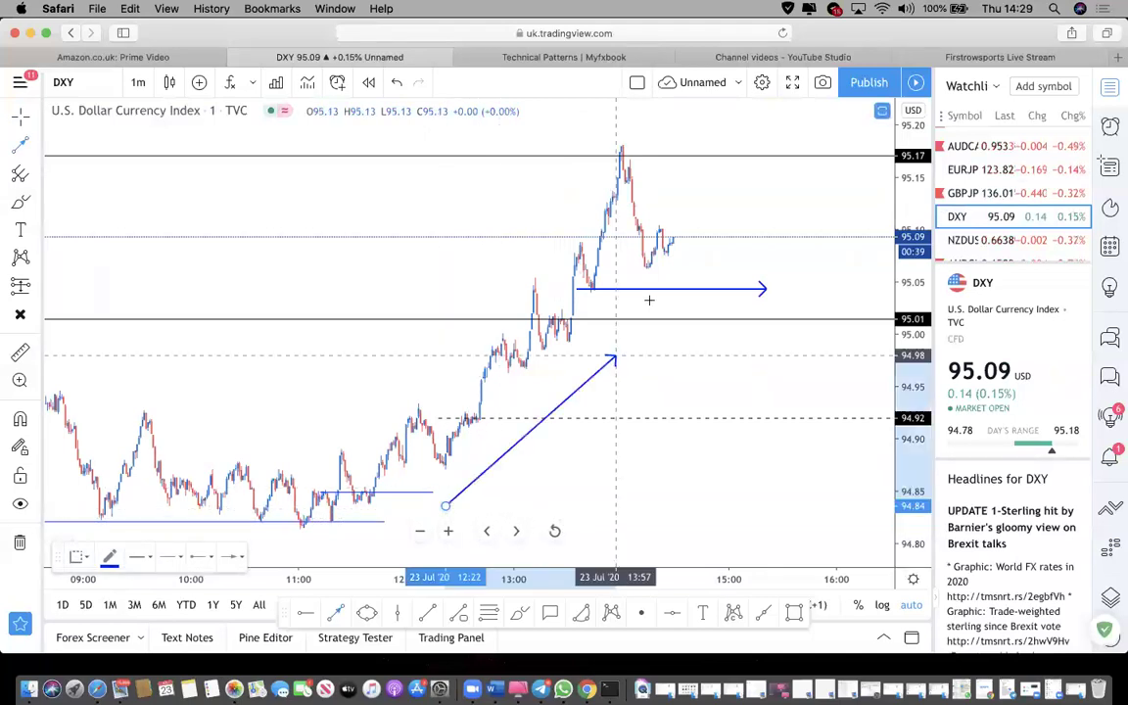
pyautogui.click(730, 244)
# Open the GER30 chart and draw a downward arrow above the decline from about 13185 at 12:33 to about 13119 at 14:39.
pyautogui.scroll(10, 982, 216)
pyautogui.scroll(3, 964, 163)
pyautogui.scroll(5, 965, 163)
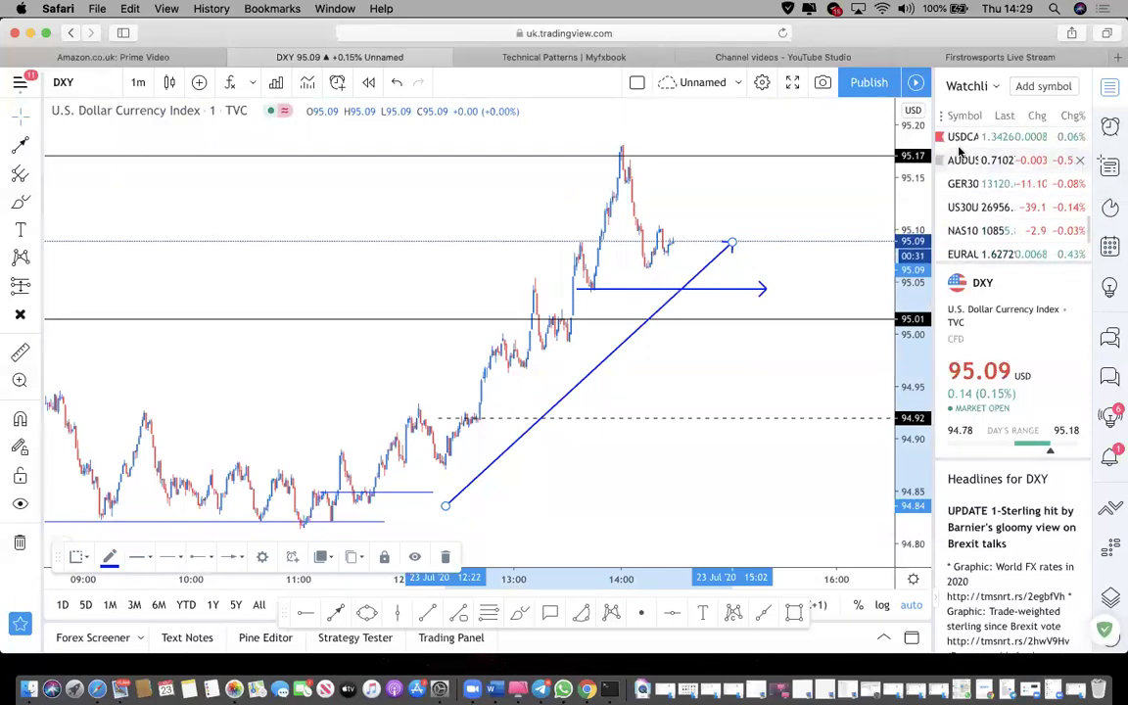
pyautogui.click(964, 189)
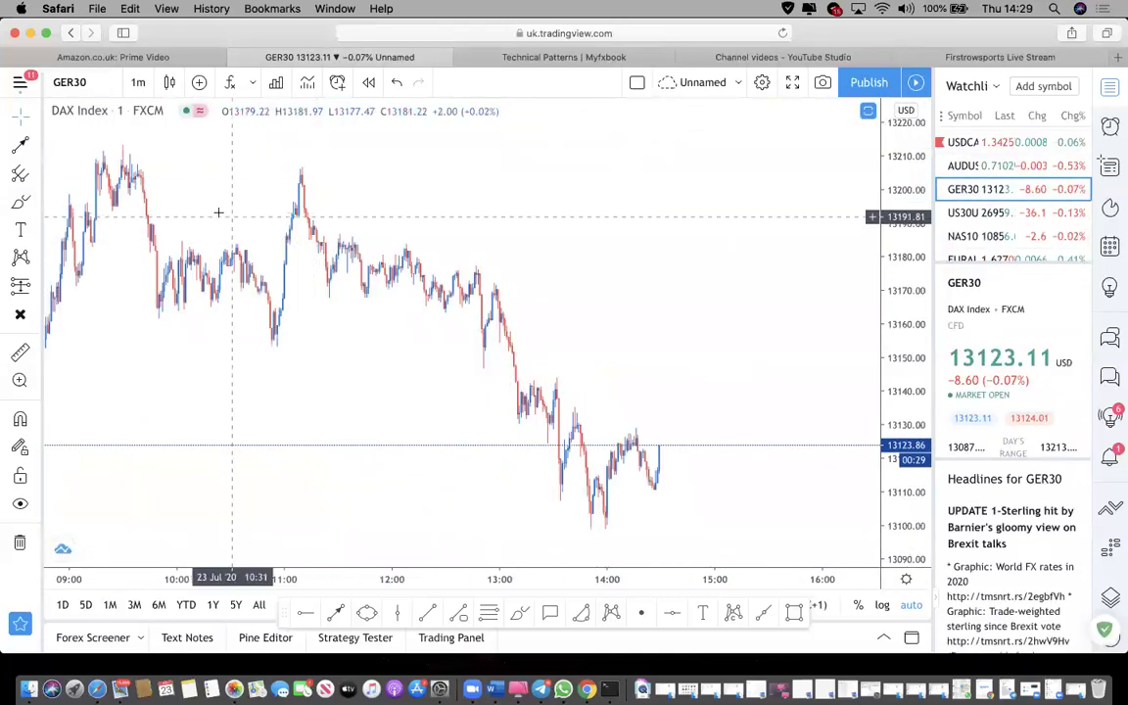
pyautogui.click(20, 145)
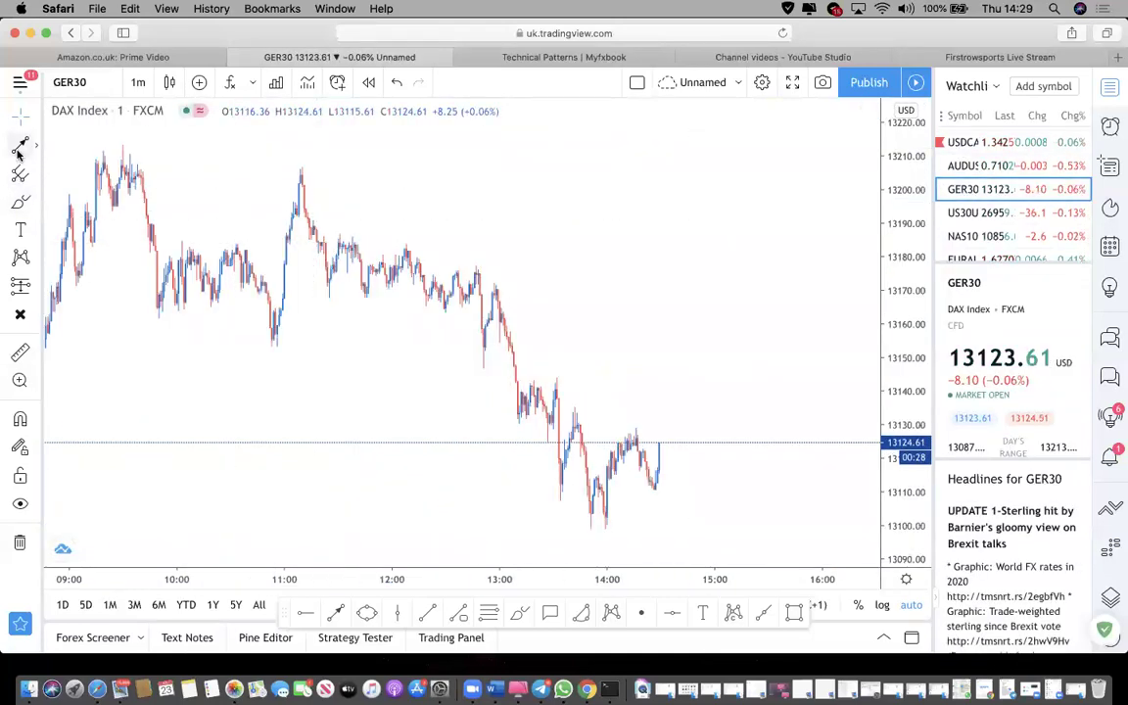
pyautogui.click(452, 239)
pyautogui.click(675, 458)
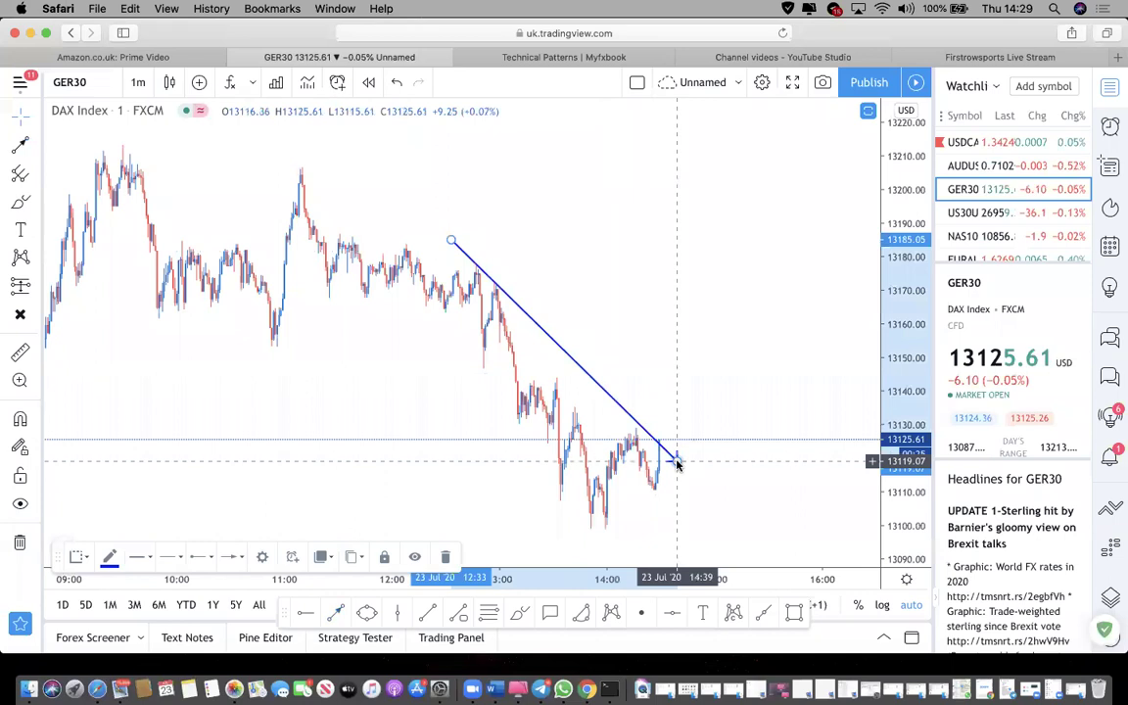
pyautogui.click(611, 279)
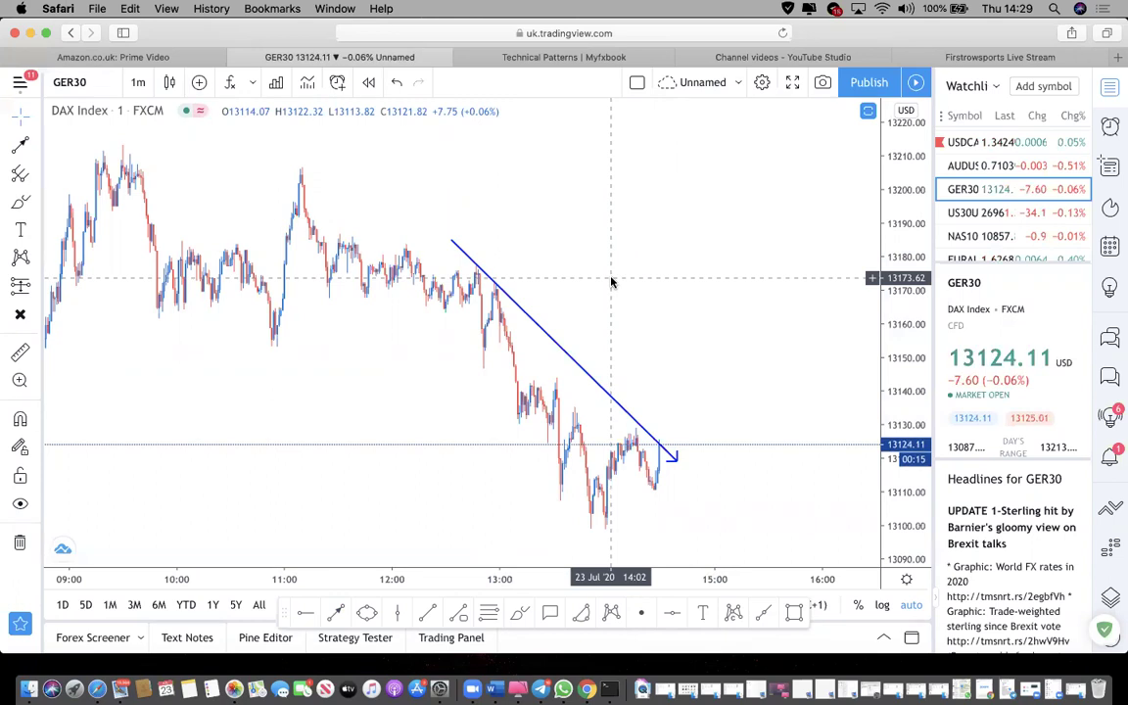
# Compare the DXY rally with the GER30 decline by revisiting the DXY chart and returning to GER30.
pyautogui.scroll(-3, 1002, 214)
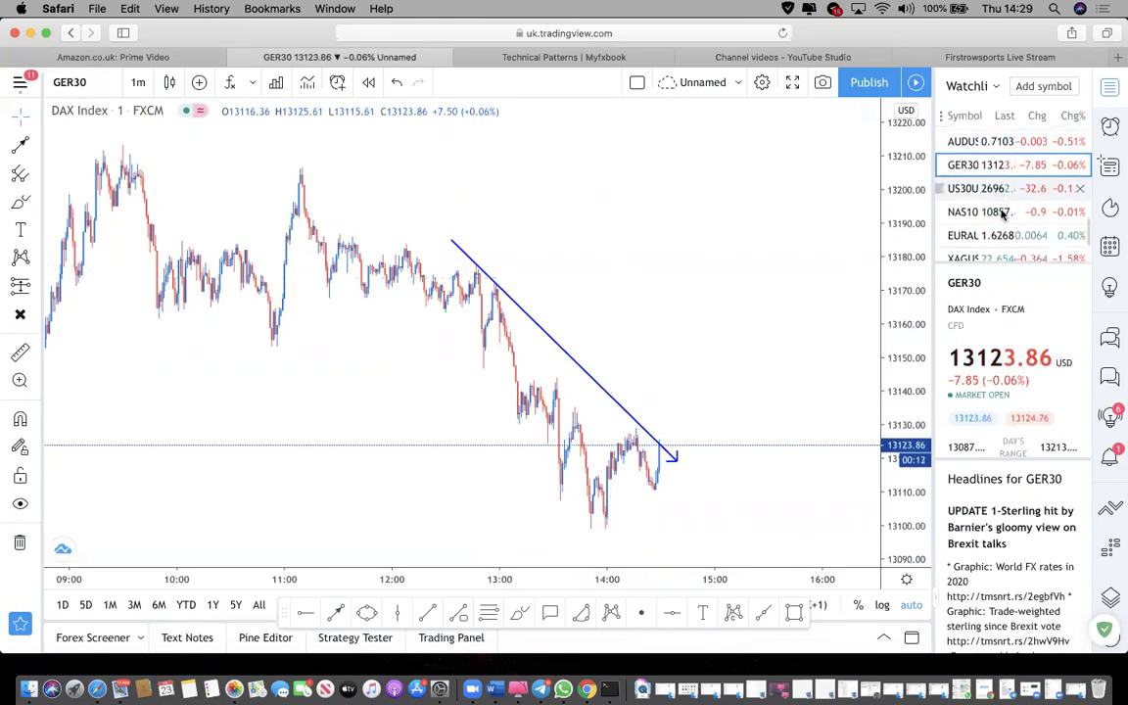
pyautogui.scroll(-2, 1002, 214)
pyautogui.scroll(6, 1002, 215)
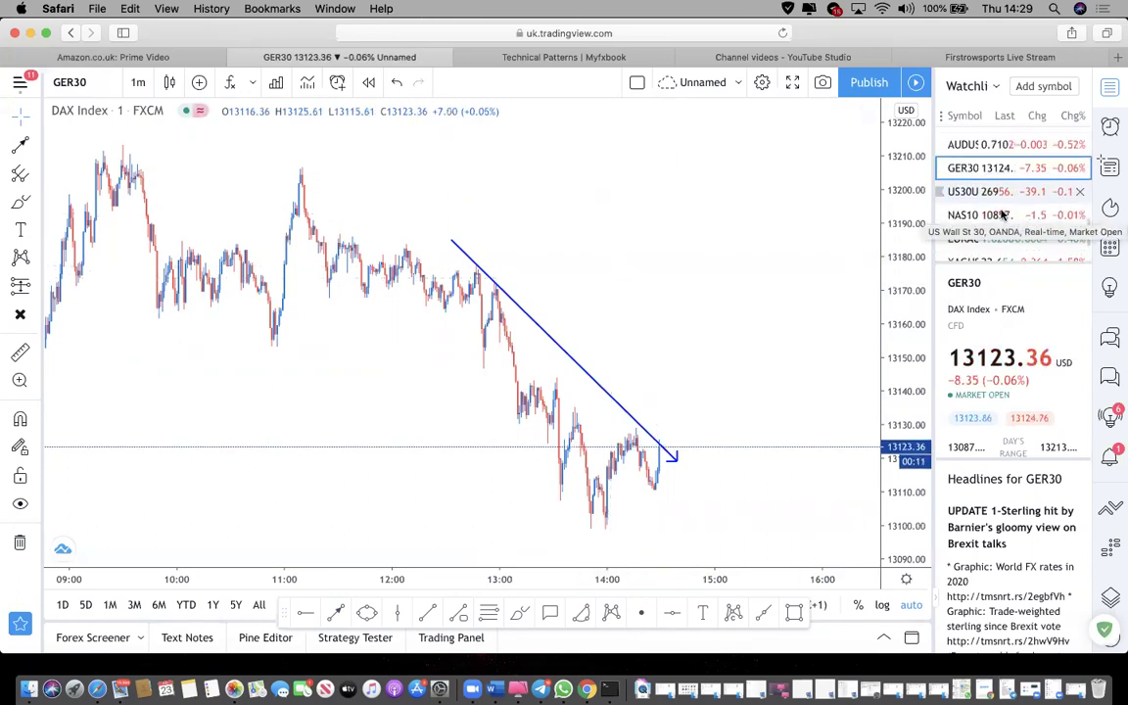
pyautogui.scroll(8, 1002, 214)
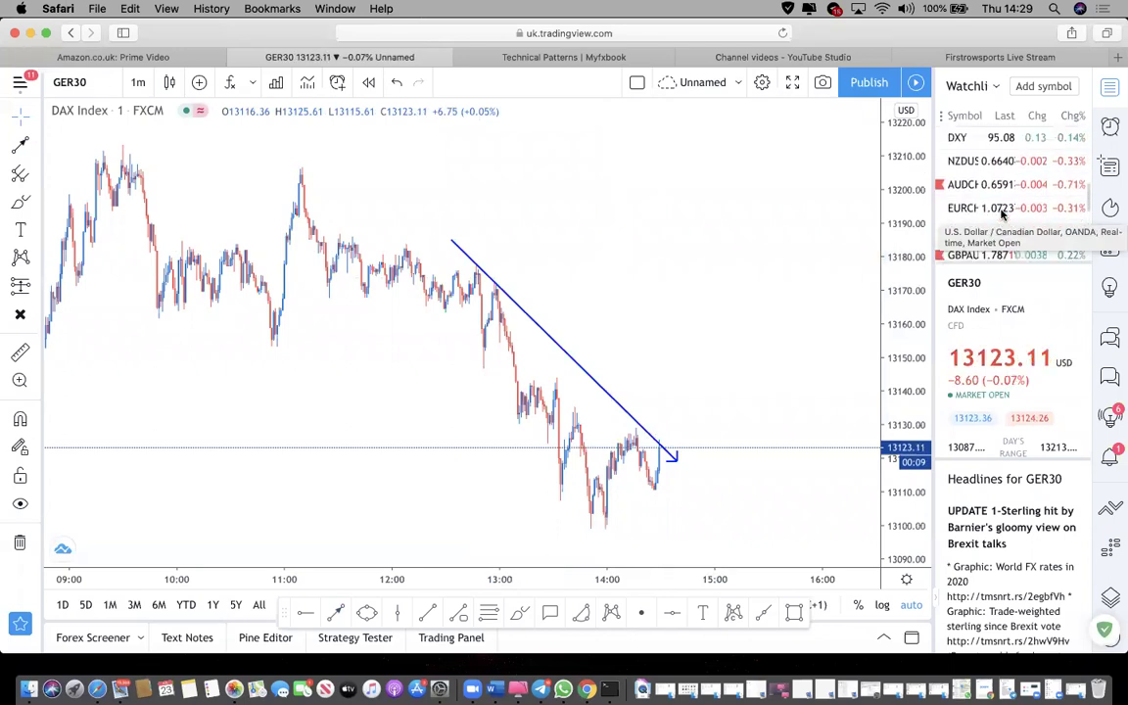
pyautogui.click(979, 171)
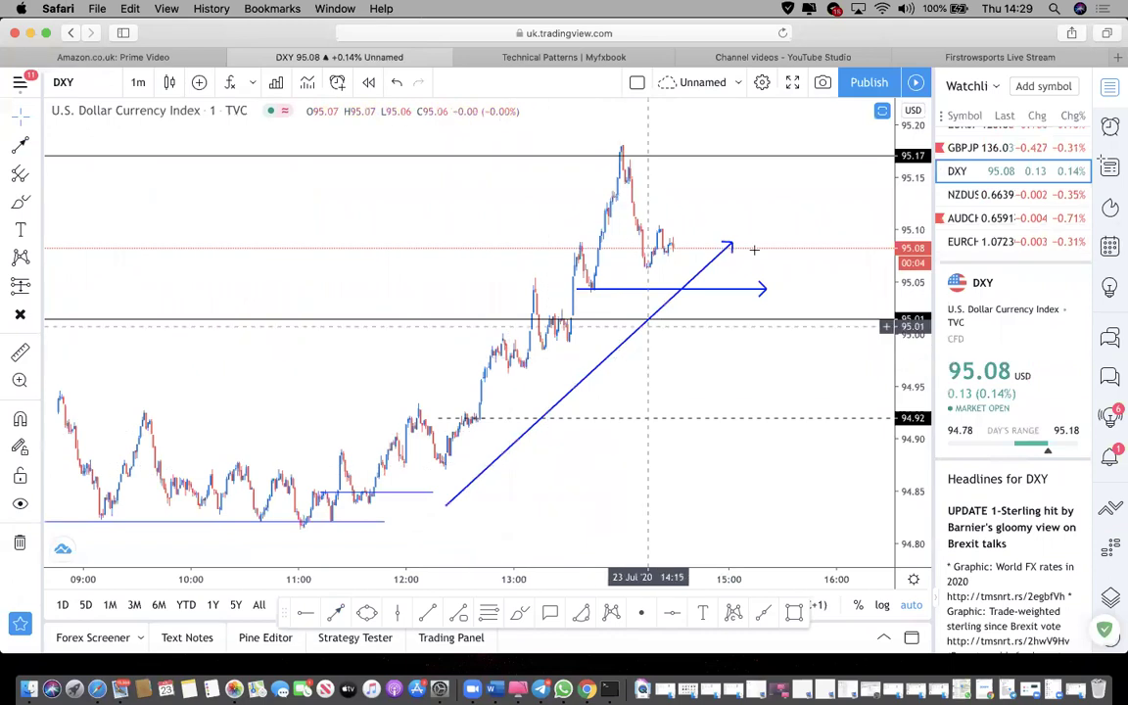
pyautogui.scroll(2, 991, 174)
pyautogui.scroll(3, 991, 175)
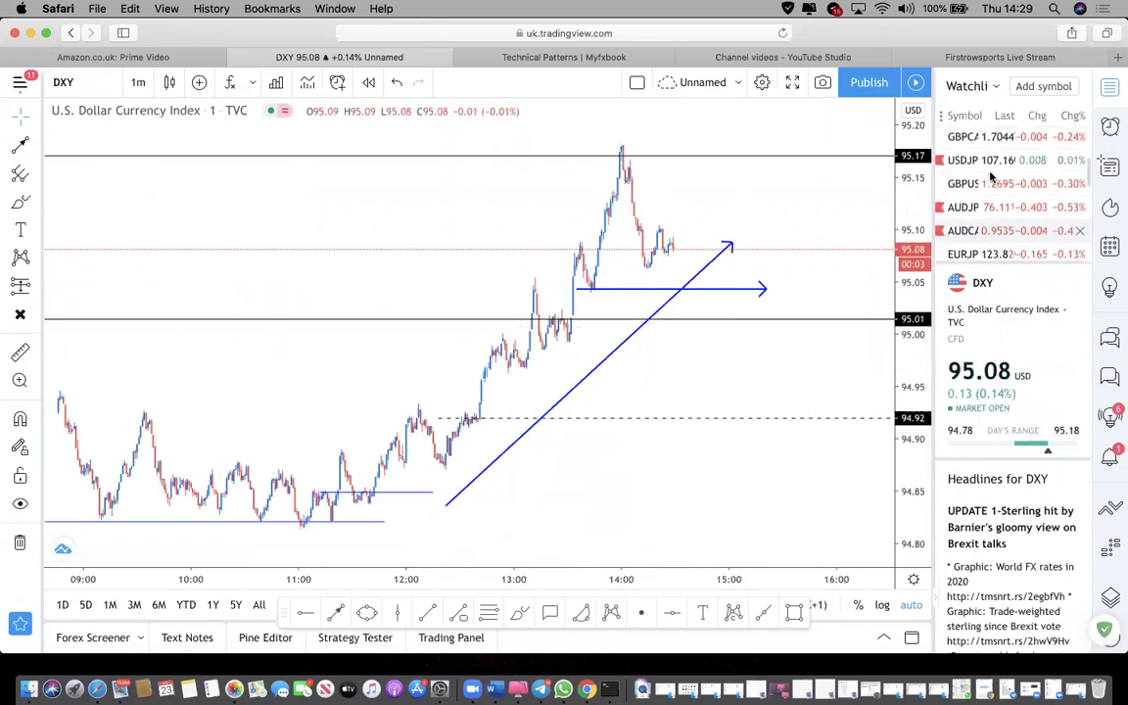
pyautogui.scroll(4, 991, 175)
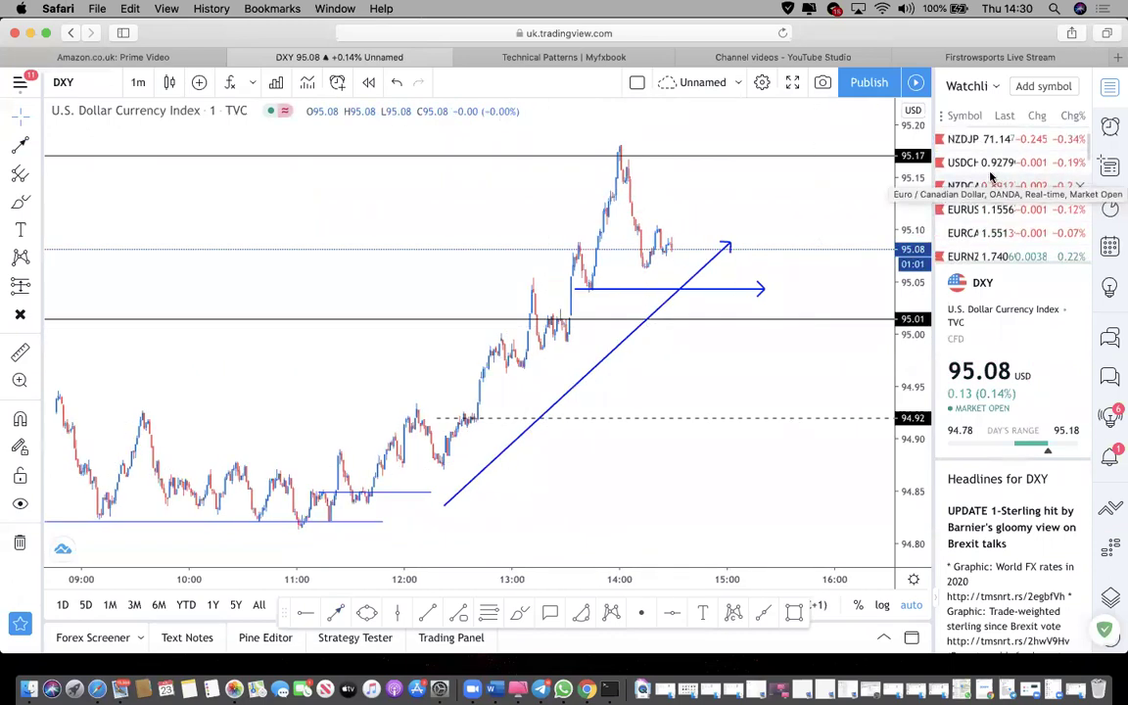
pyautogui.scroll(1, 989, 181)
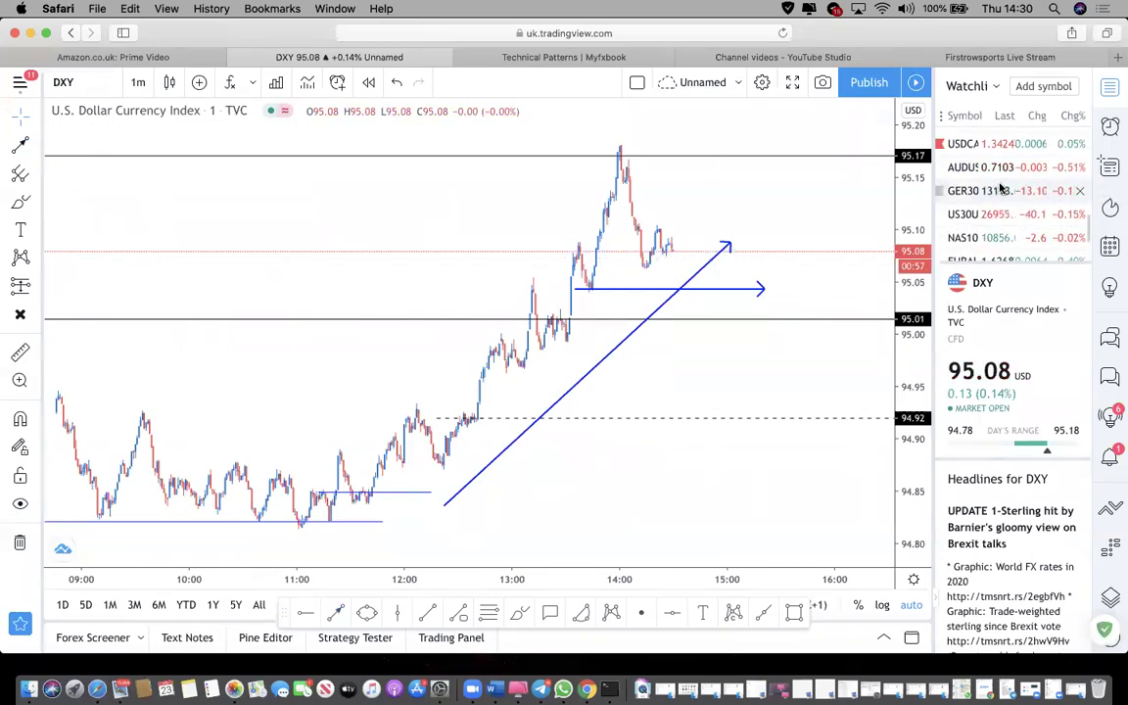
pyautogui.click(1001, 190)
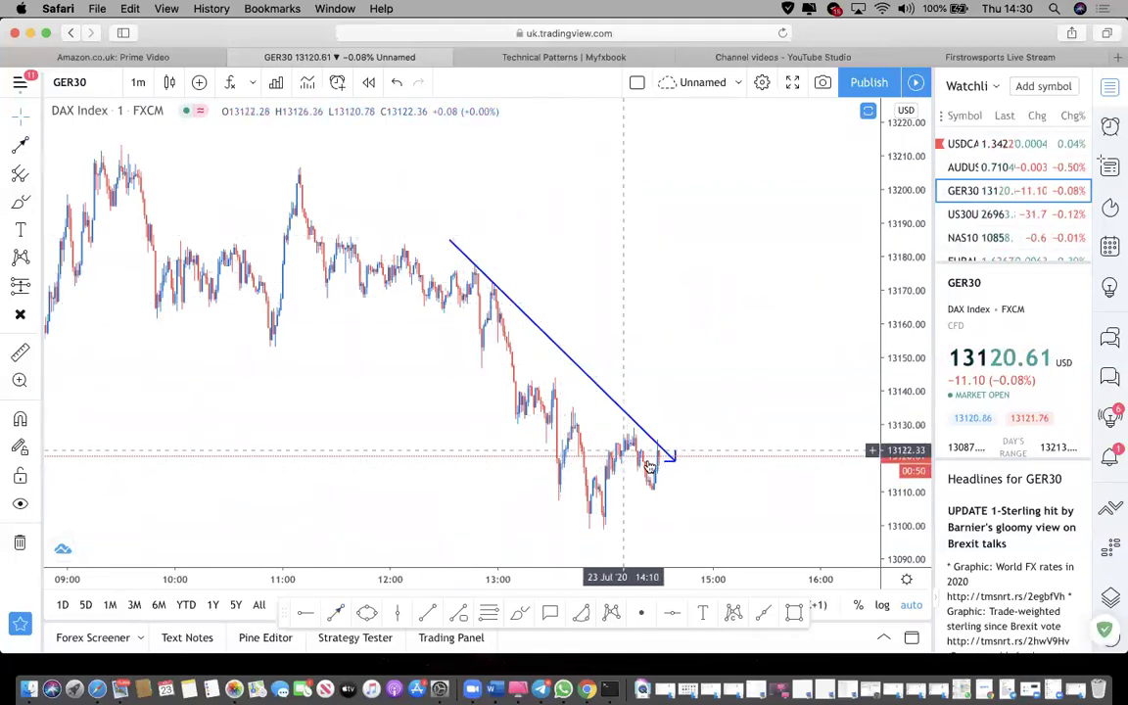
# Open the US30USD chart and draw a downward arrow above the decline from about 27117 at 13:13 to about 26962 at 14:55.
pyautogui.scroll(-2, 970, 213)
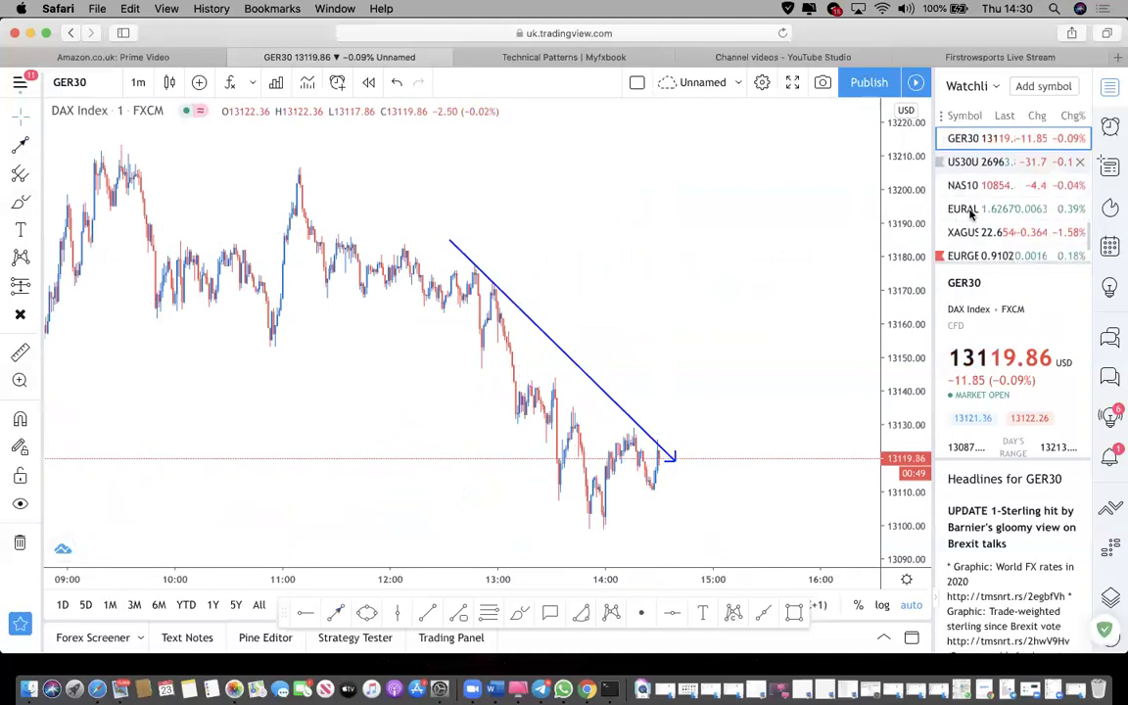
pyautogui.scroll(-2, 992, 228)
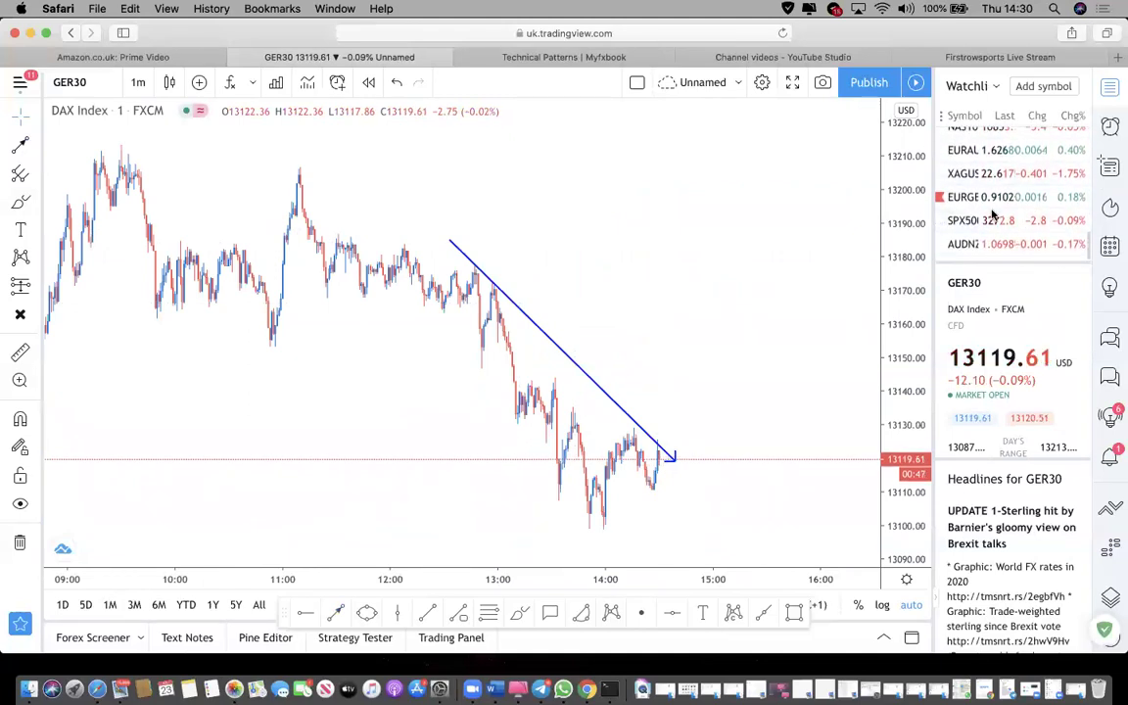
pyautogui.scroll(4, 992, 213)
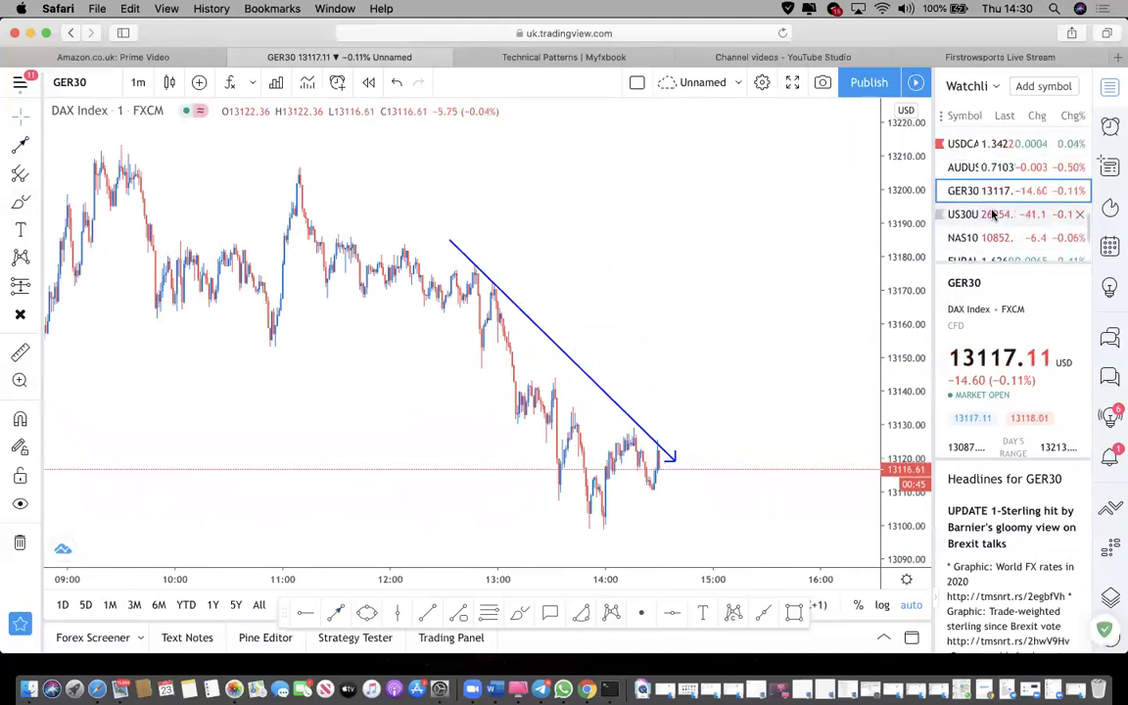
pyautogui.click(994, 214)
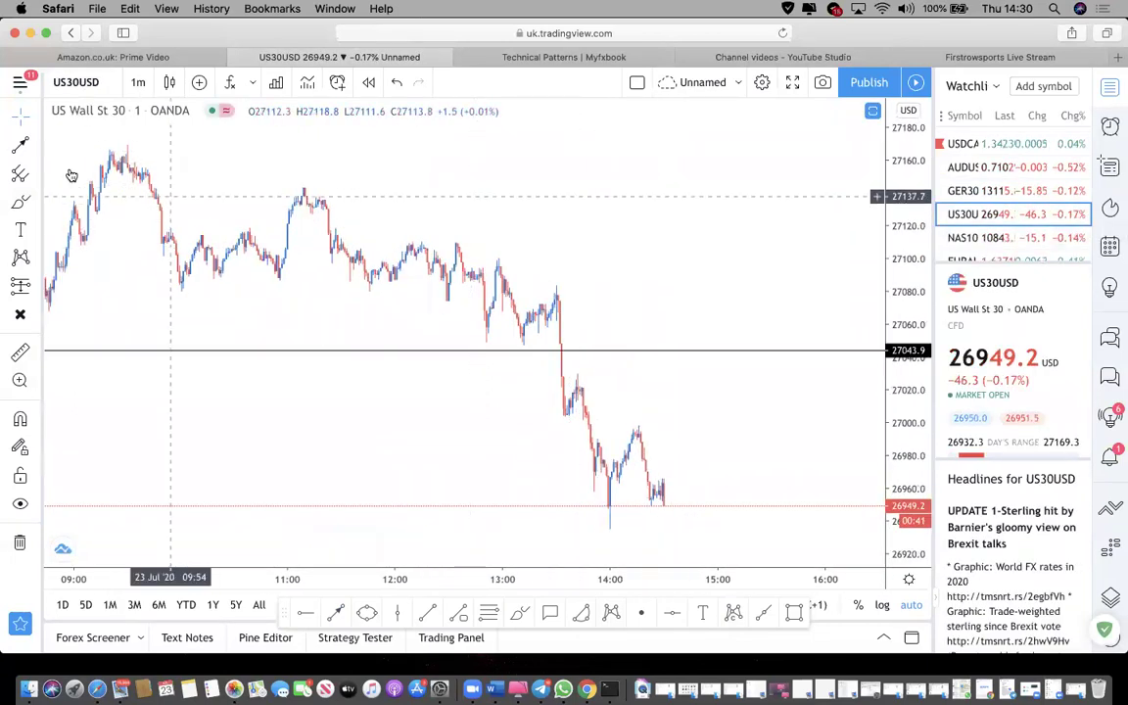
pyautogui.click(20, 144)
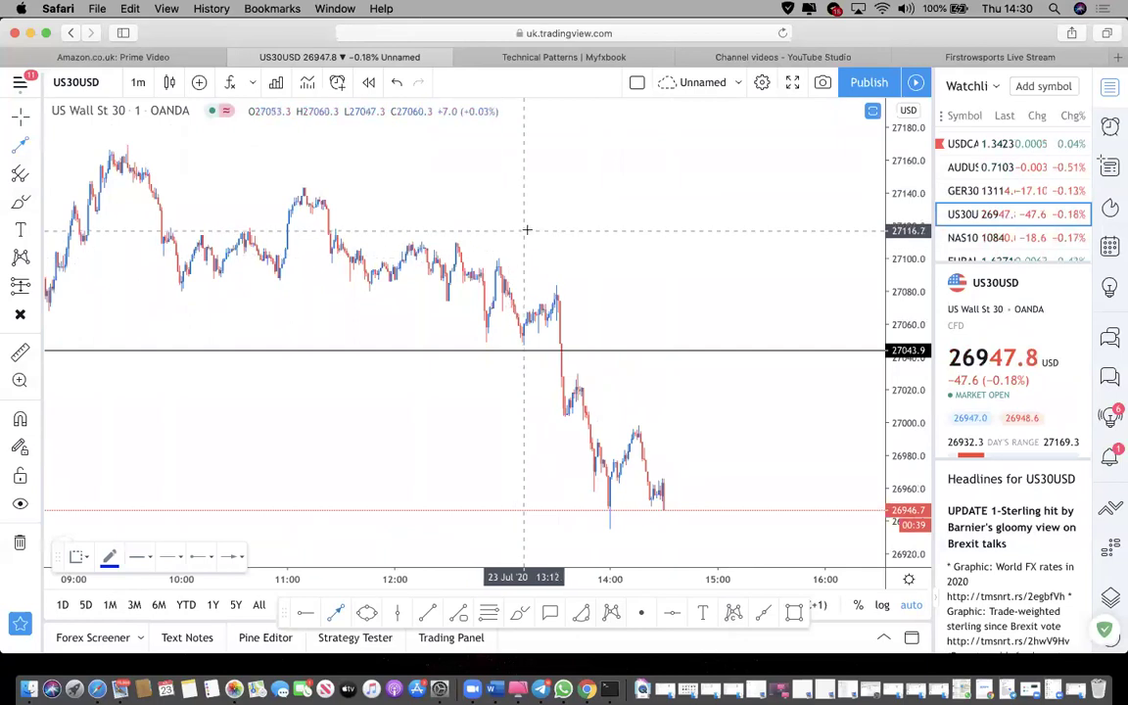
pyautogui.click(526, 231)
pyautogui.click(707, 481)
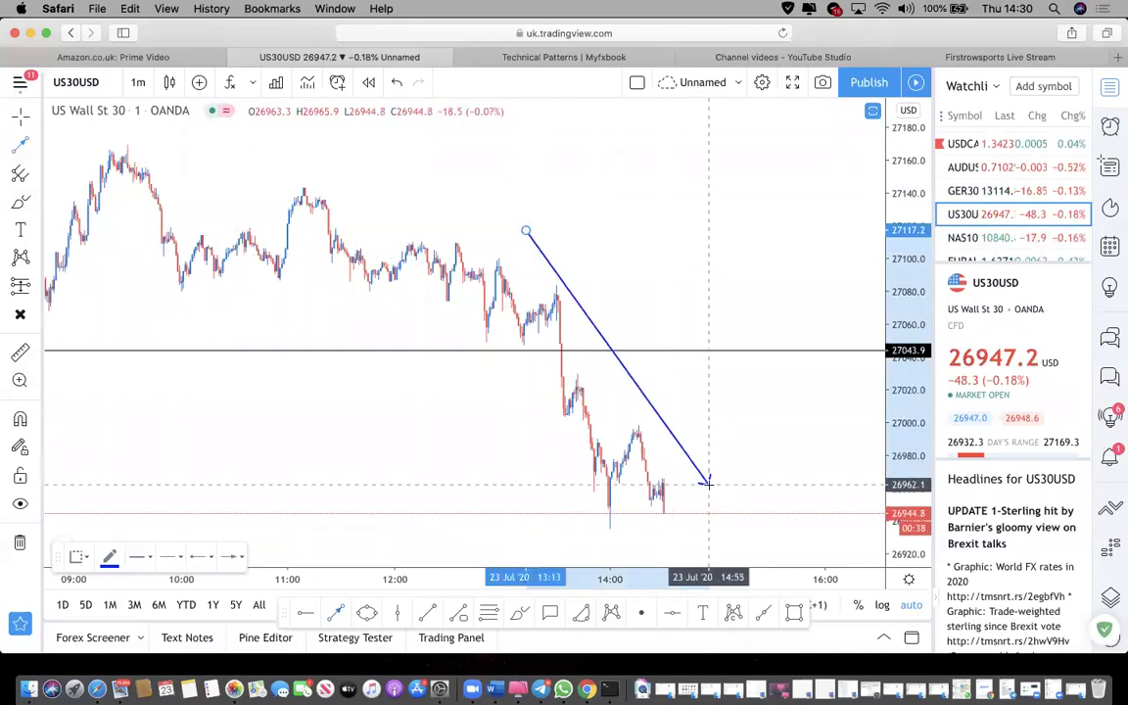
# Open the NAS100USD chart and draw a downward arrow above the decline from about 10923.6 at 12:30 to about 10839.7 at 15:32.
pyautogui.click(965, 237)
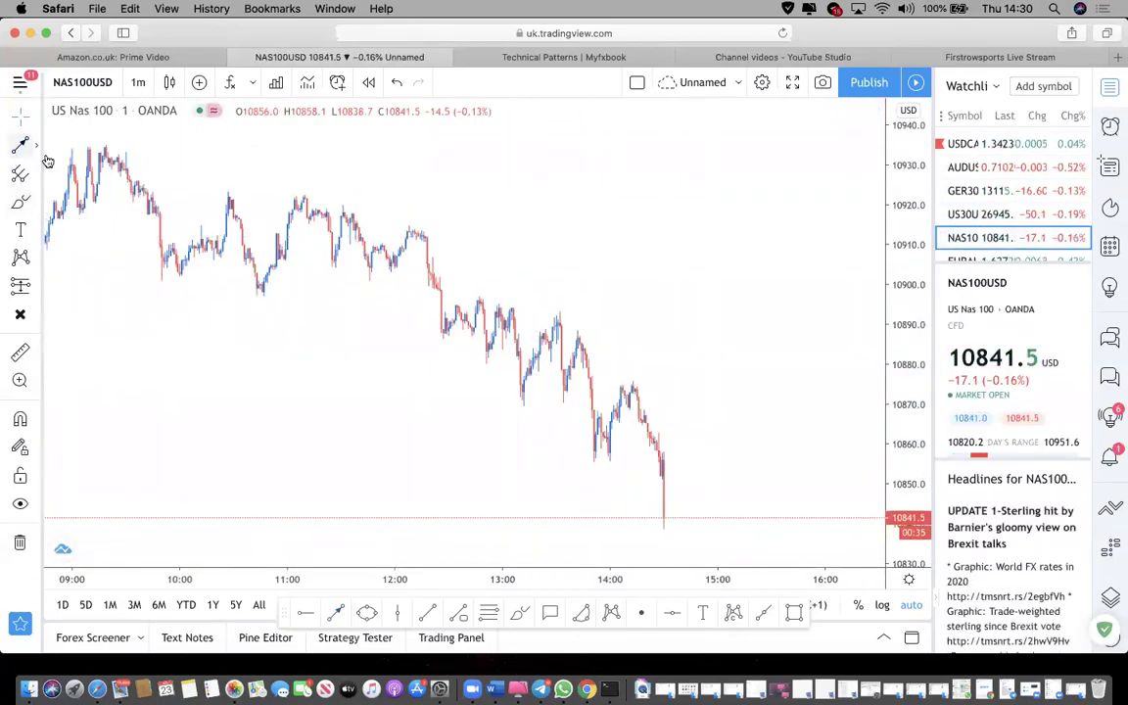
pyautogui.click(20, 145)
pyautogui.click(448, 189)
pyautogui.click(772, 513)
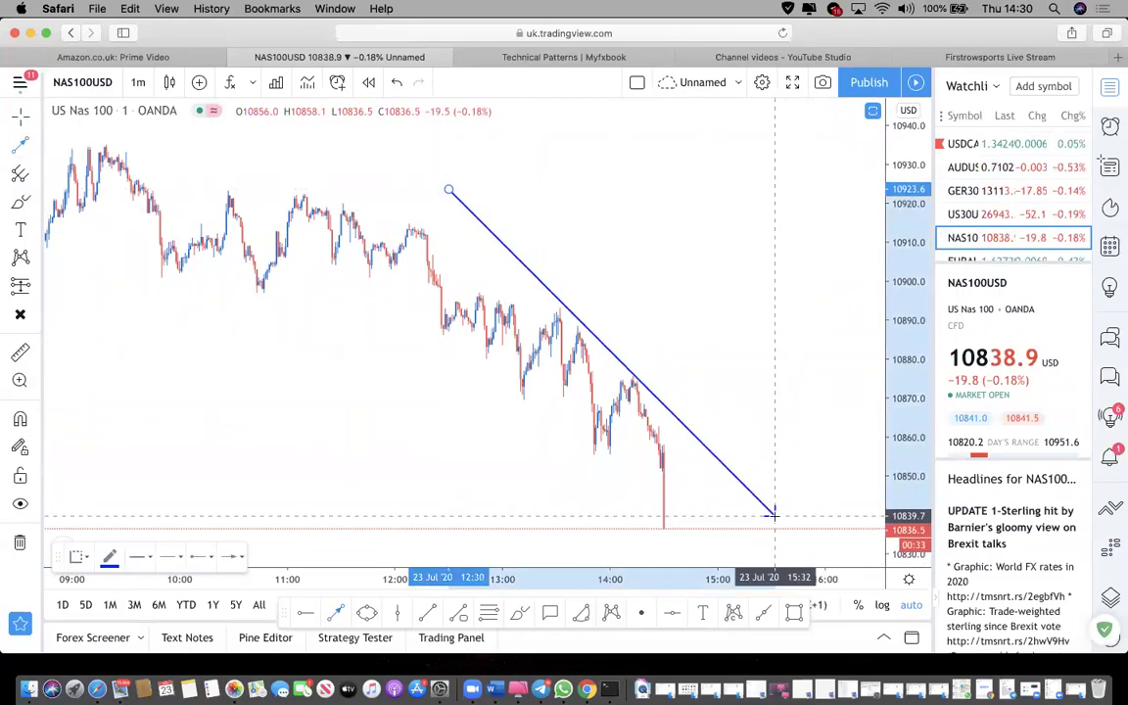
# Open the SPX500USD chart and draw a downward arrow along the decline from about 3290 near 12:00 to about 3272 after 14:30.
pyautogui.scroll(-5, 965, 232)
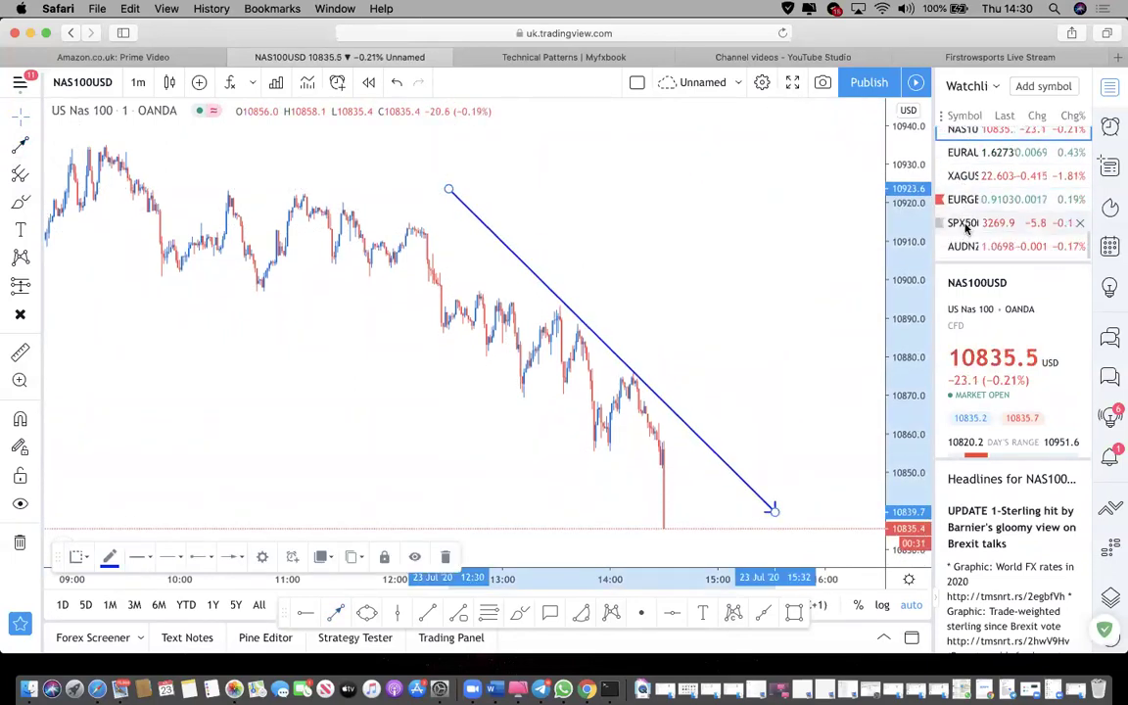
pyautogui.click(964, 224)
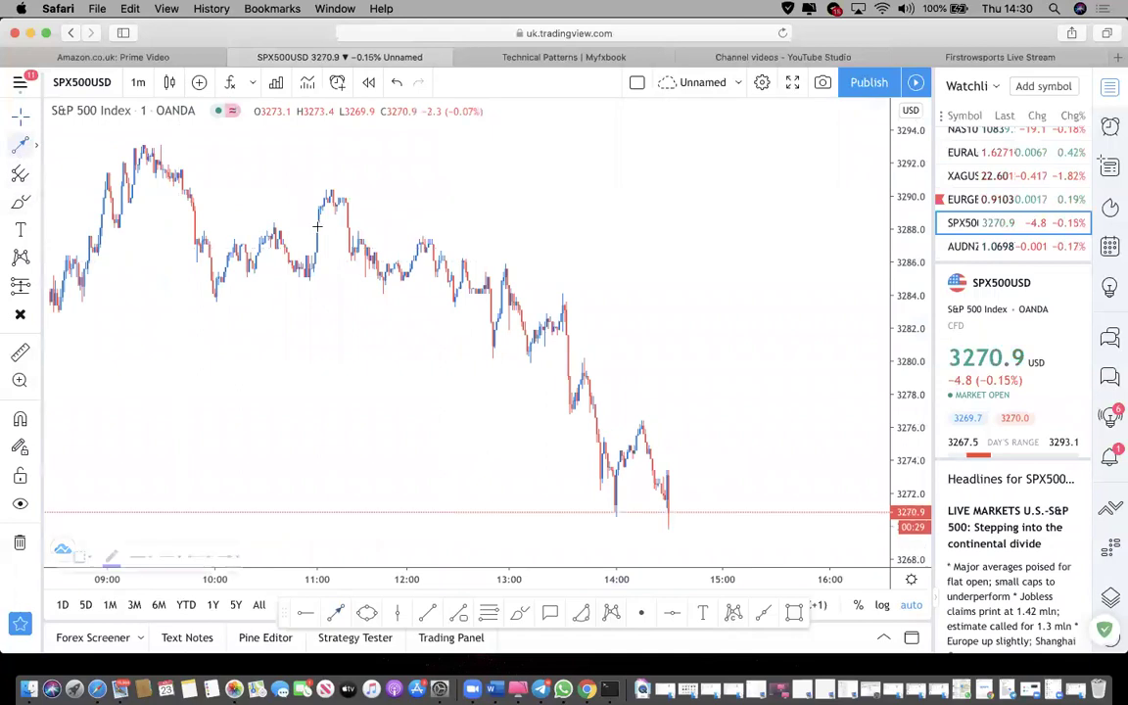
pyautogui.moveTo(402, 184); pyautogui.dragTo(692, 486)
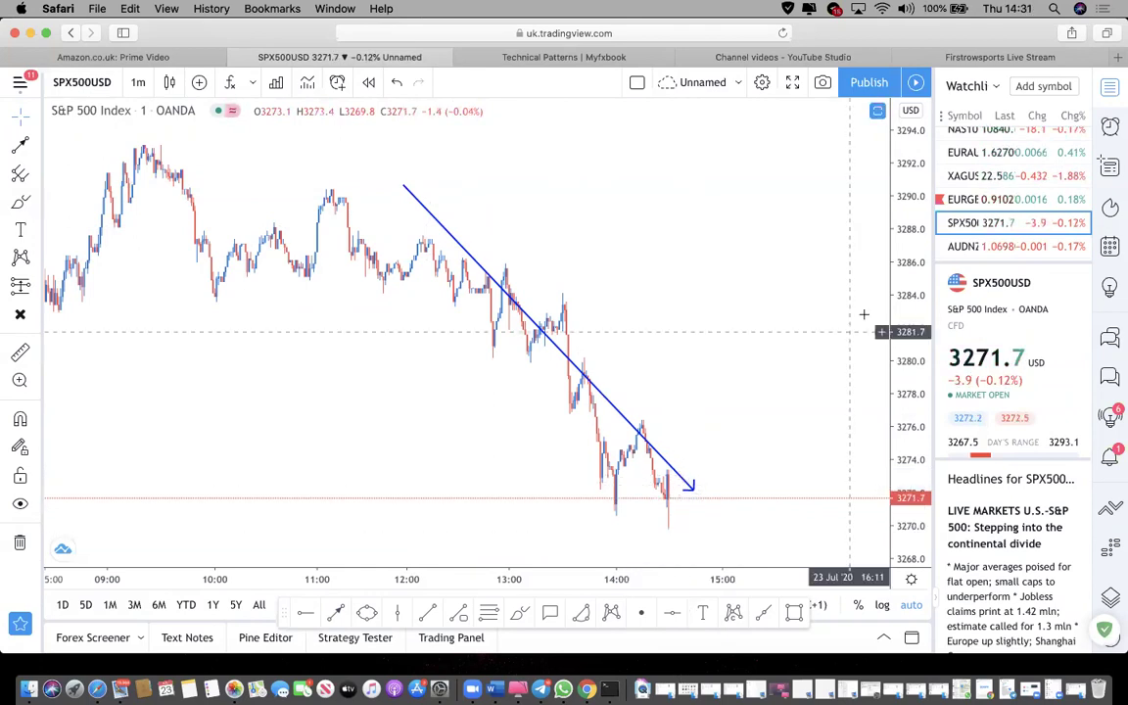
# Return to the GER30 chart and examine the candles beneath the downward arrow from 12:30 onwards.
pyautogui.scroll(5, 976, 235)
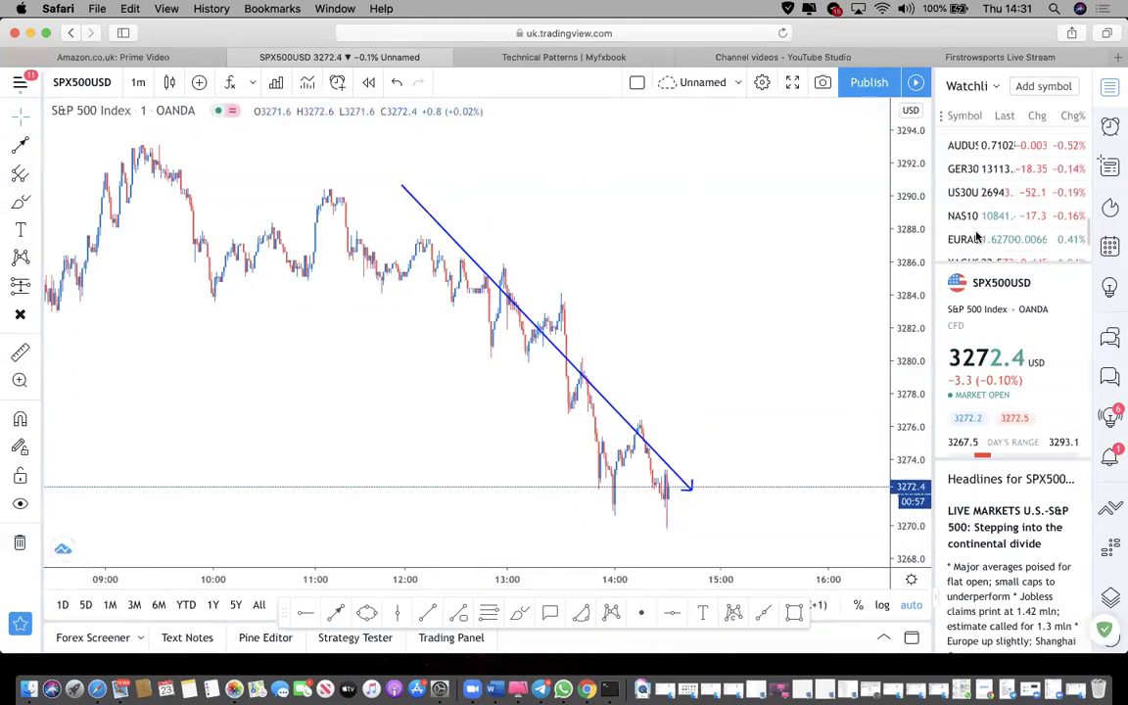
pyautogui.click(977, 230)
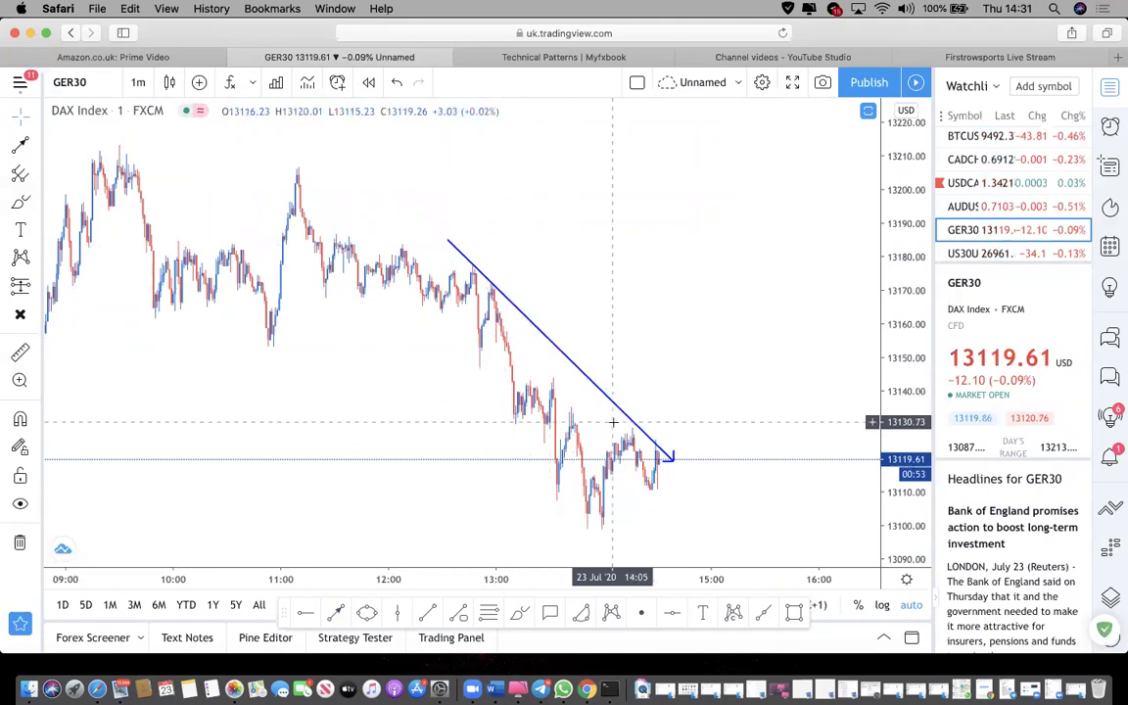
pyautogui.scroll(5, 612, 419)
pyautogui.scroll(3, 612, 421)
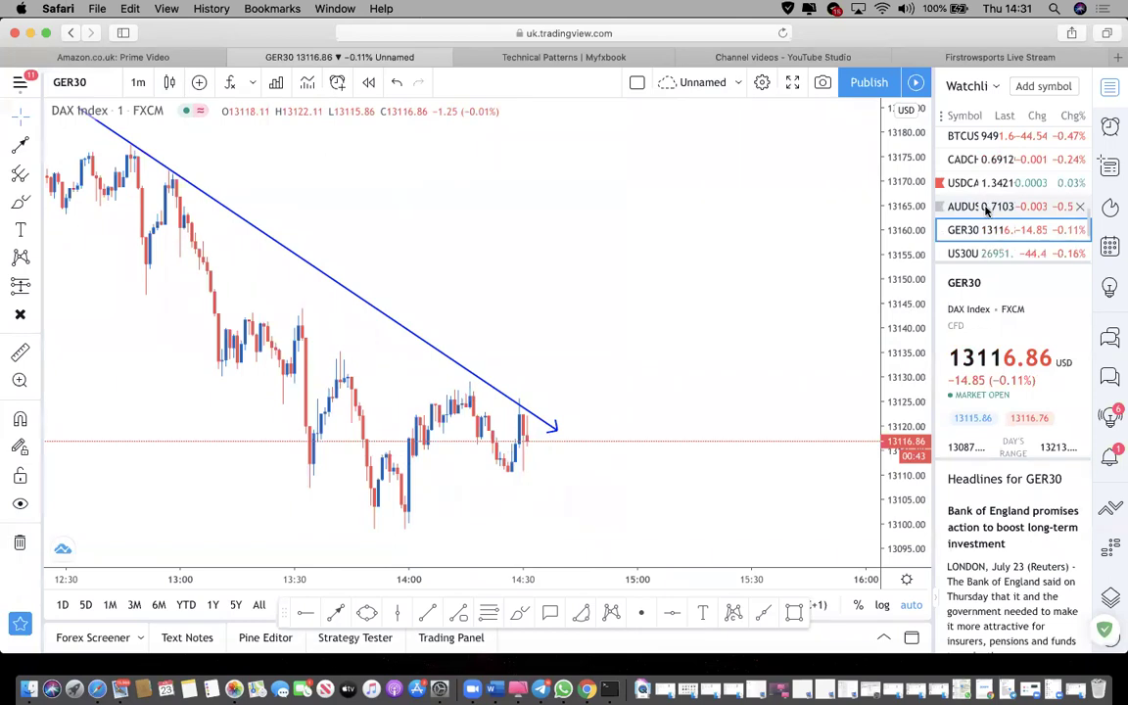
pyautogui.scroll(3, 984, 207)
pyautogui.scroll(-8, 983, 211)
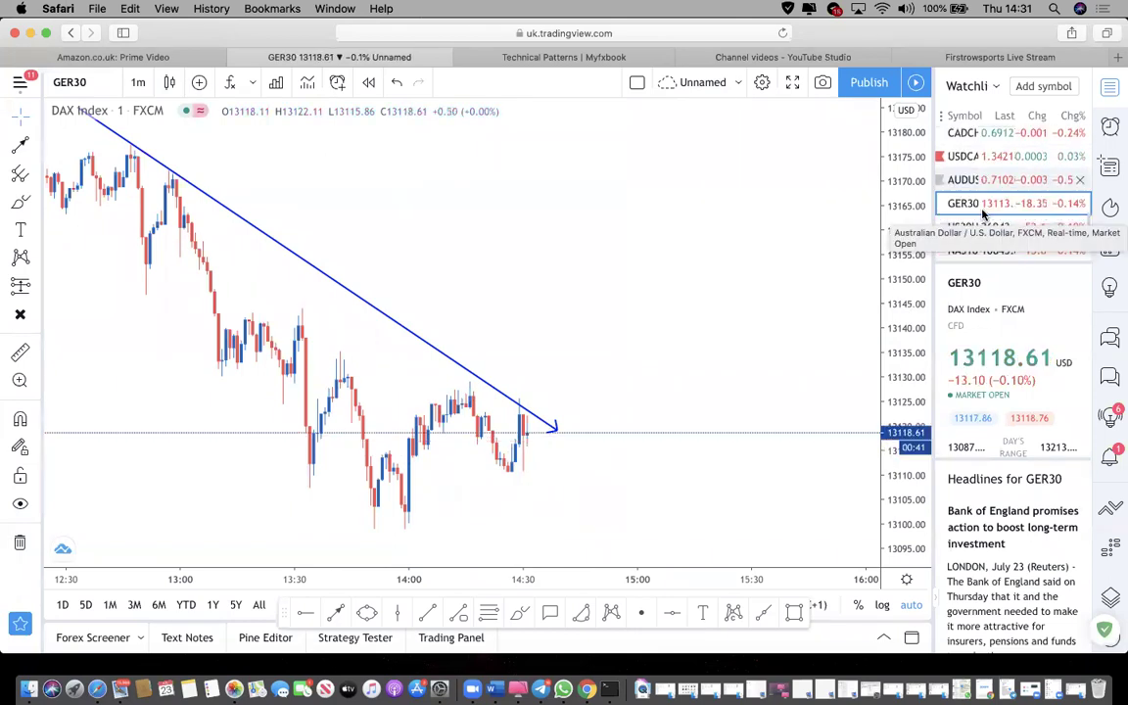
# Open the DXY chart and place a text note at about 95.14 near 14:50, starting with the line "IF WE SEE THE BOS ON DXY".
pyautogui.scroll(8, 987, 195)
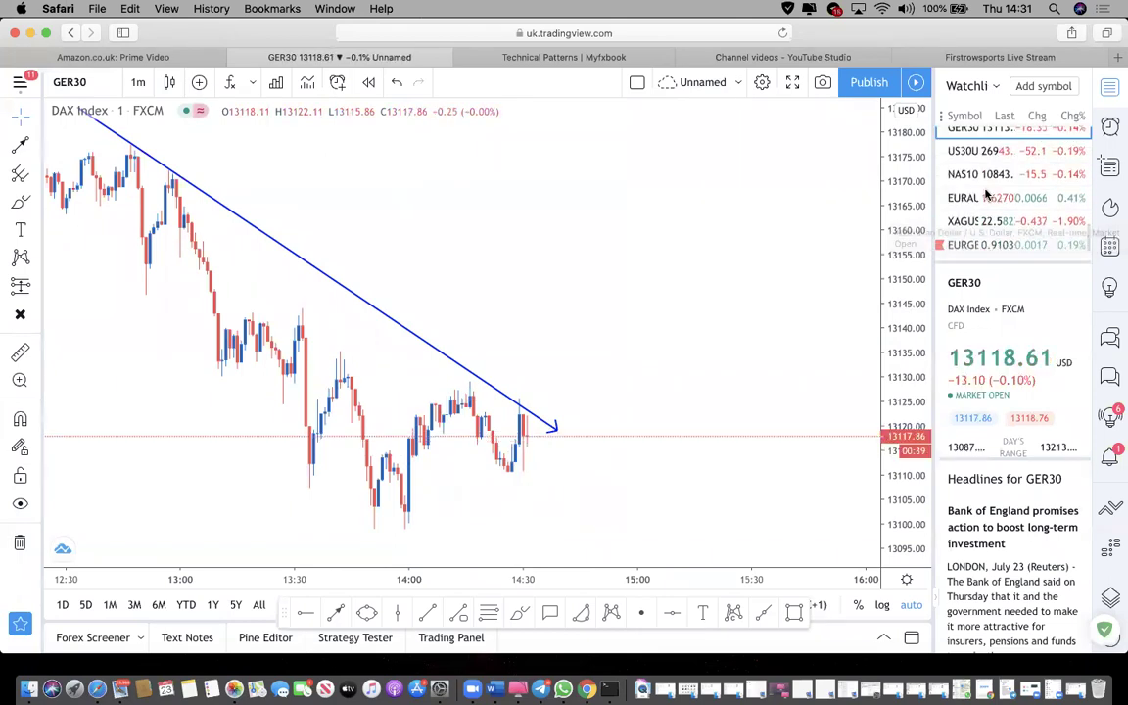
pyautogui.scroll(5, 985, 186)
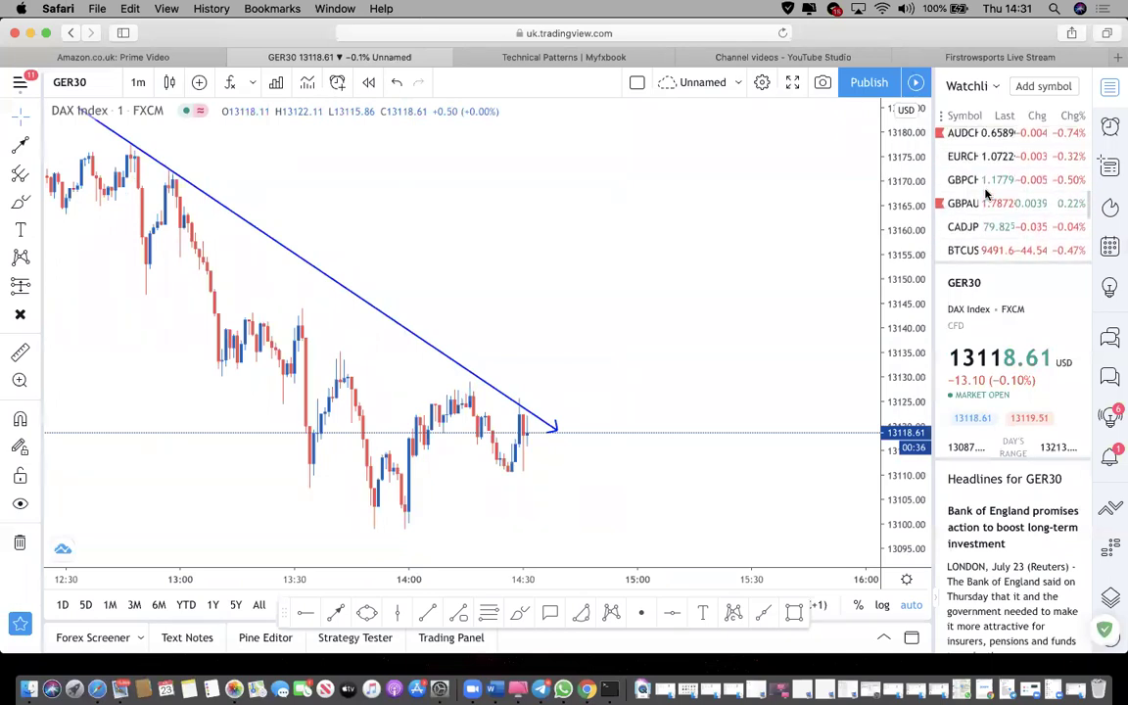
pyautogui.click(985, 170)
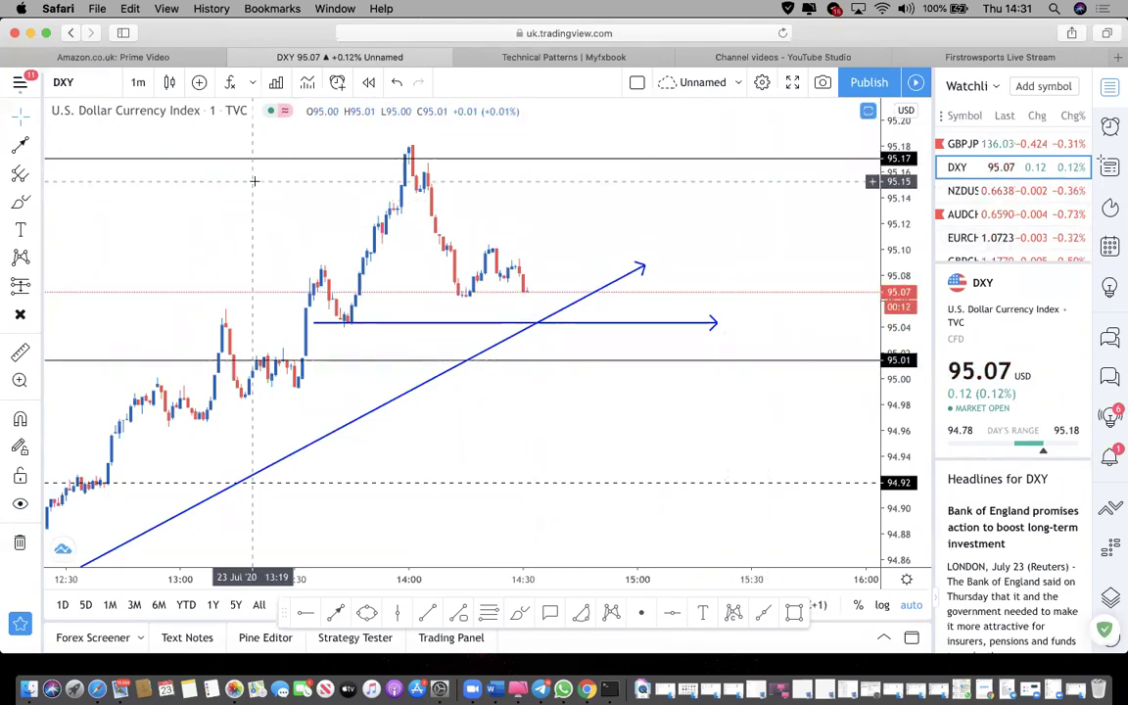
pyautogui.click(20, 229)
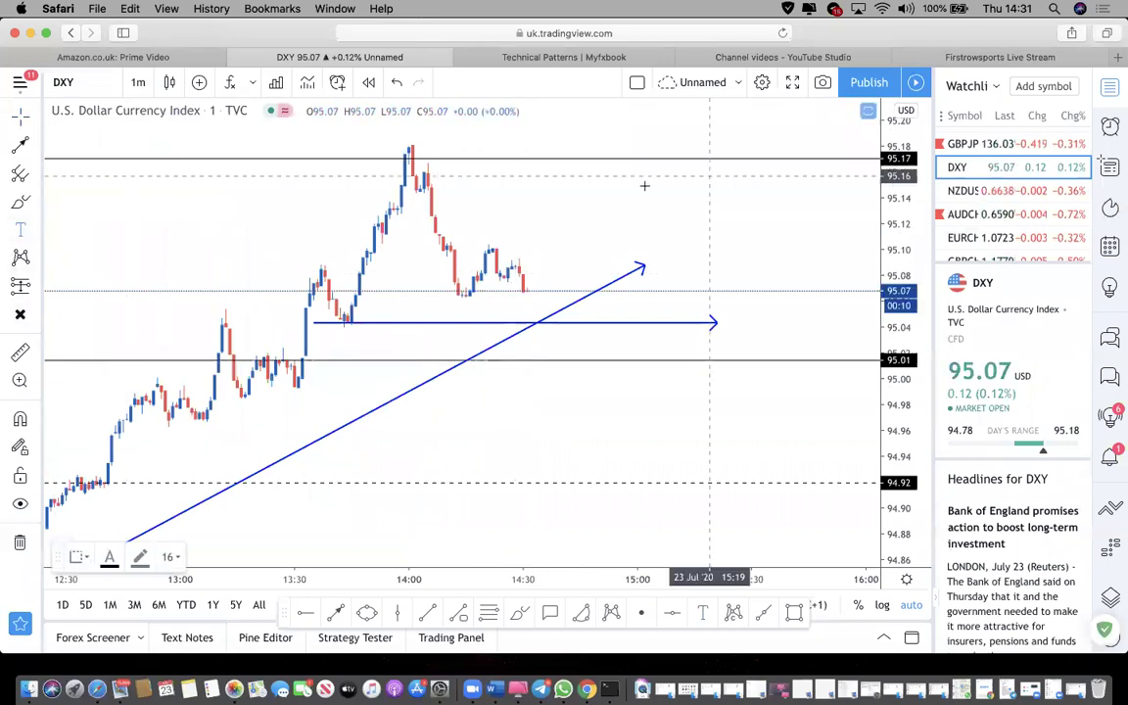
pyautogui.click(599, 191)
pyautogui.write('E')
pyautogui.press('BackSpace')
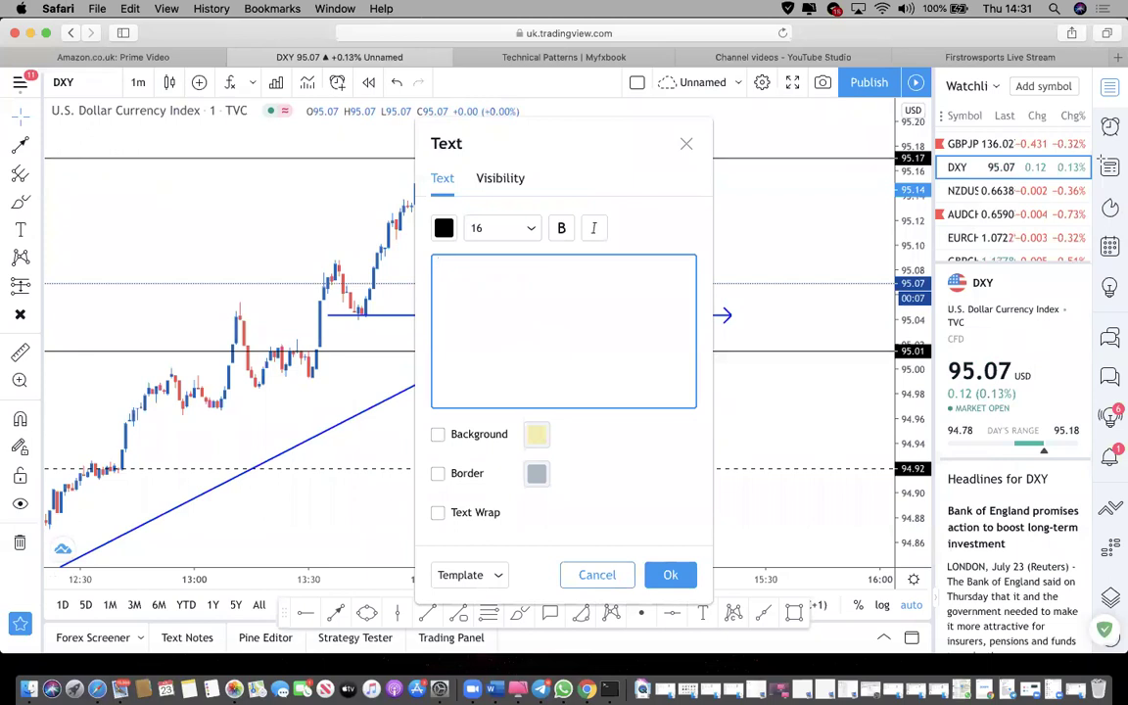
pyautogui.write('IF WE SEE ')
pyautogui.write('THE BREAK')
pyautogui.press('BackSpace')
pyautogui.press('BackSpace')
pyautogui.press('BackSpace')
pyautogui.press('BackSpace')
pyautogui.press('BackSpace')
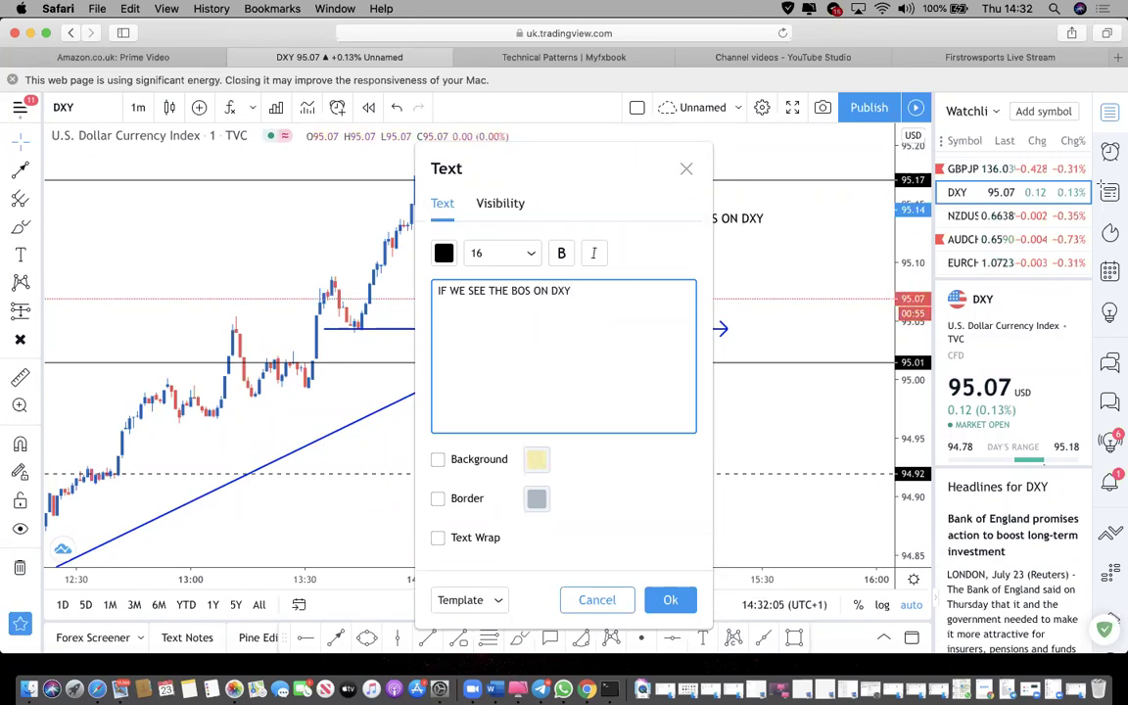
# Complete the note with the lines "THEN BUY EU GU AU NU" and "AND SELL UCAD UCHF", and confirm it.
pyautogui.write('THEN ')
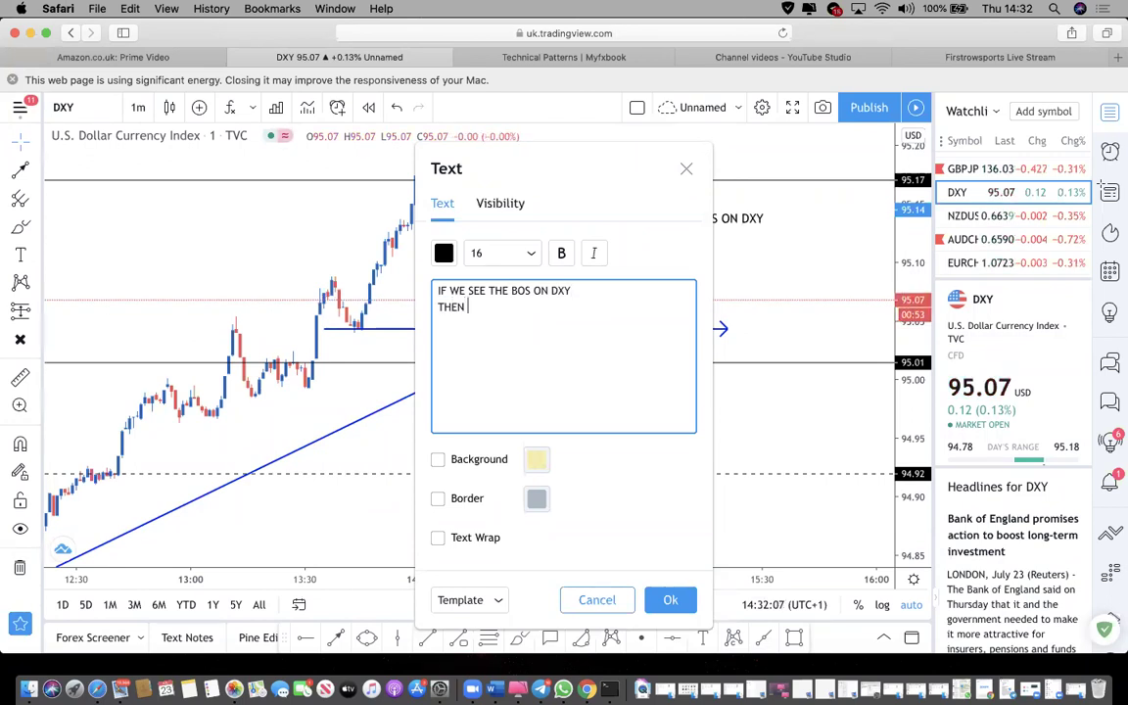
pyautogui.write('BUY EU')
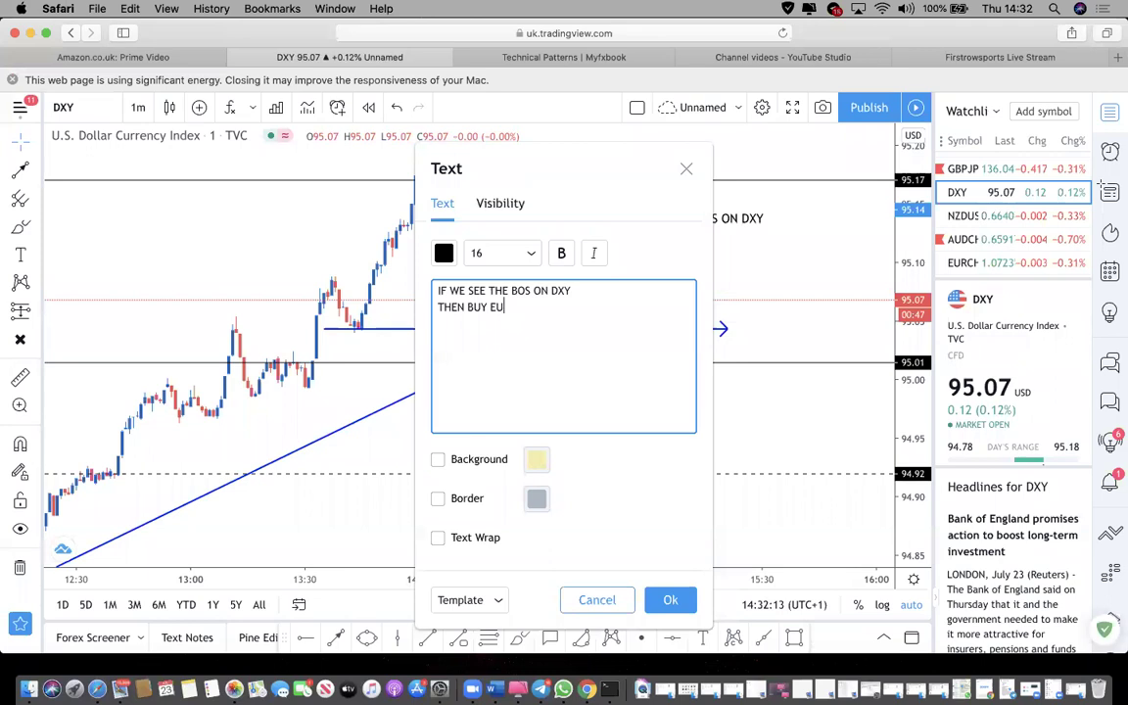
pyautogui.write(' GU')
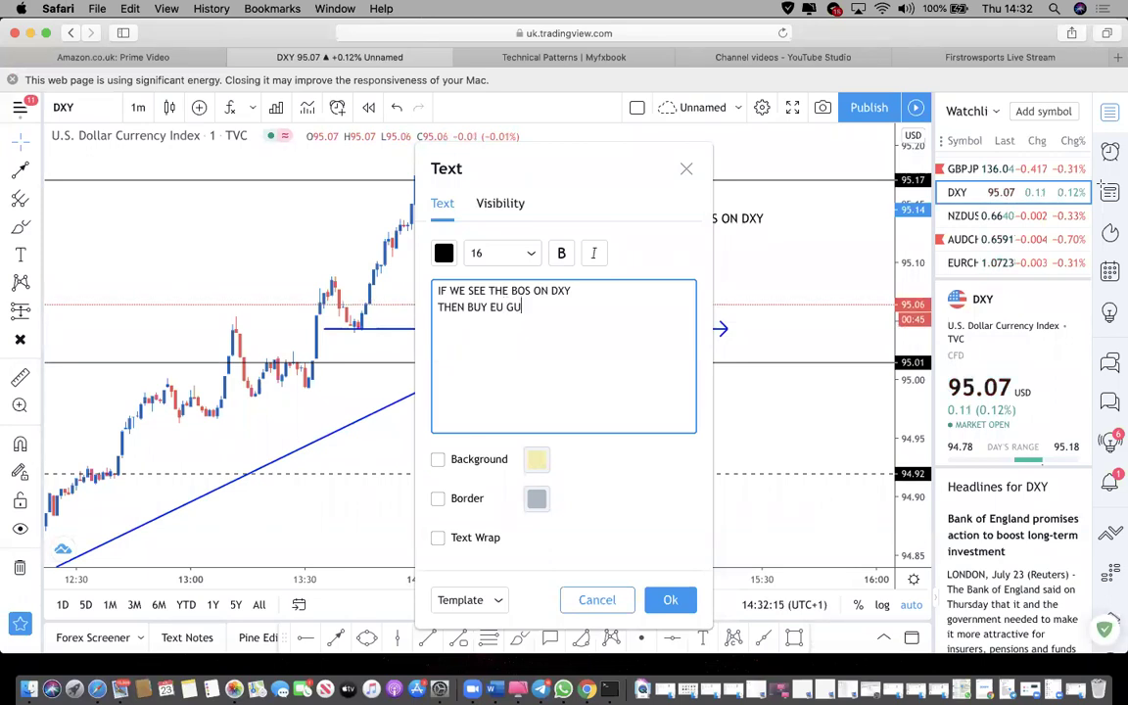
pyautogui.write(' AU')
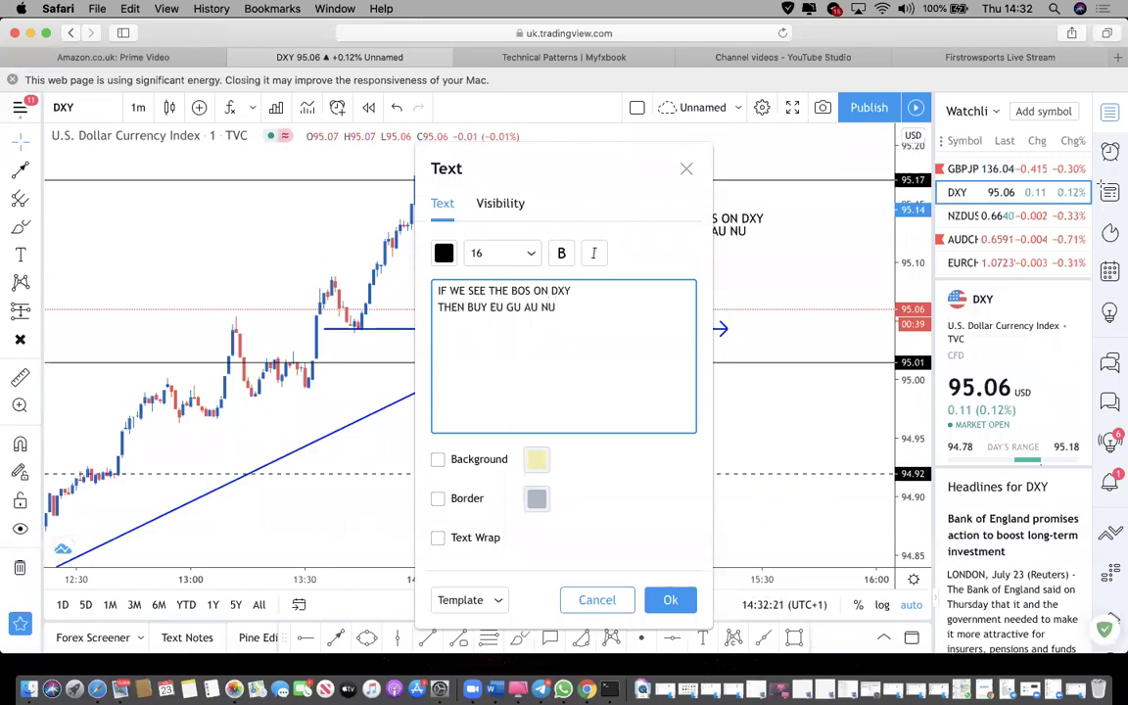
pyautogui.write('NU AND S')
pyautogui.write('ELL UCAD')
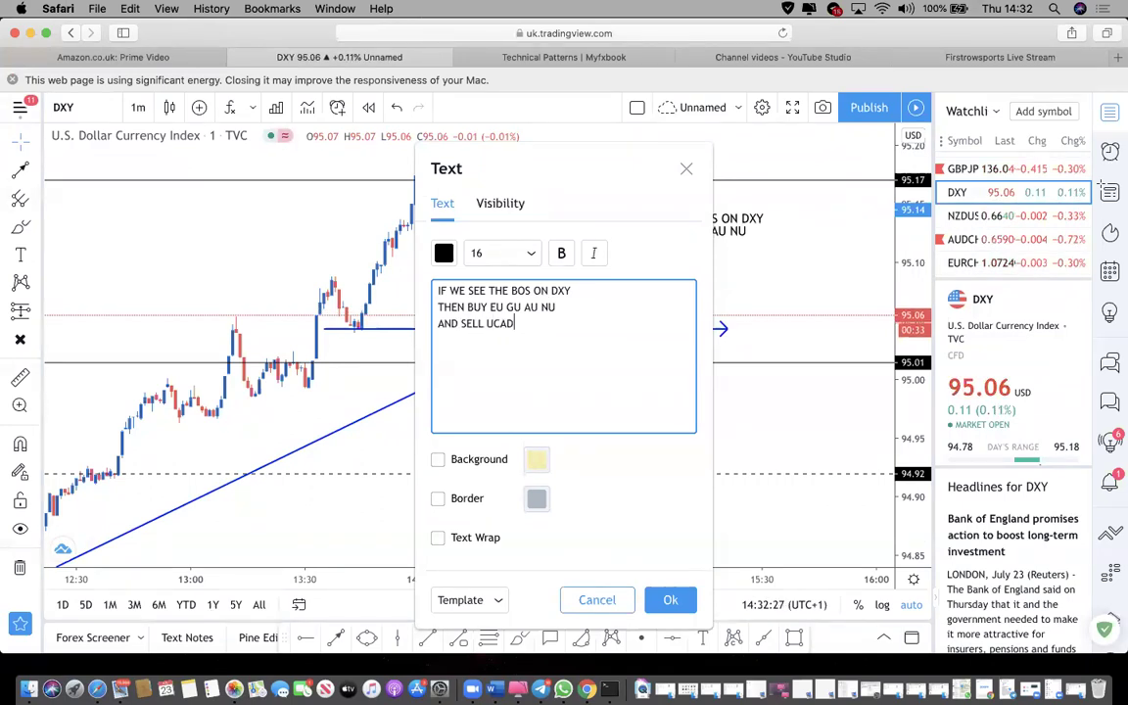
pyautogui.write(' UCH')
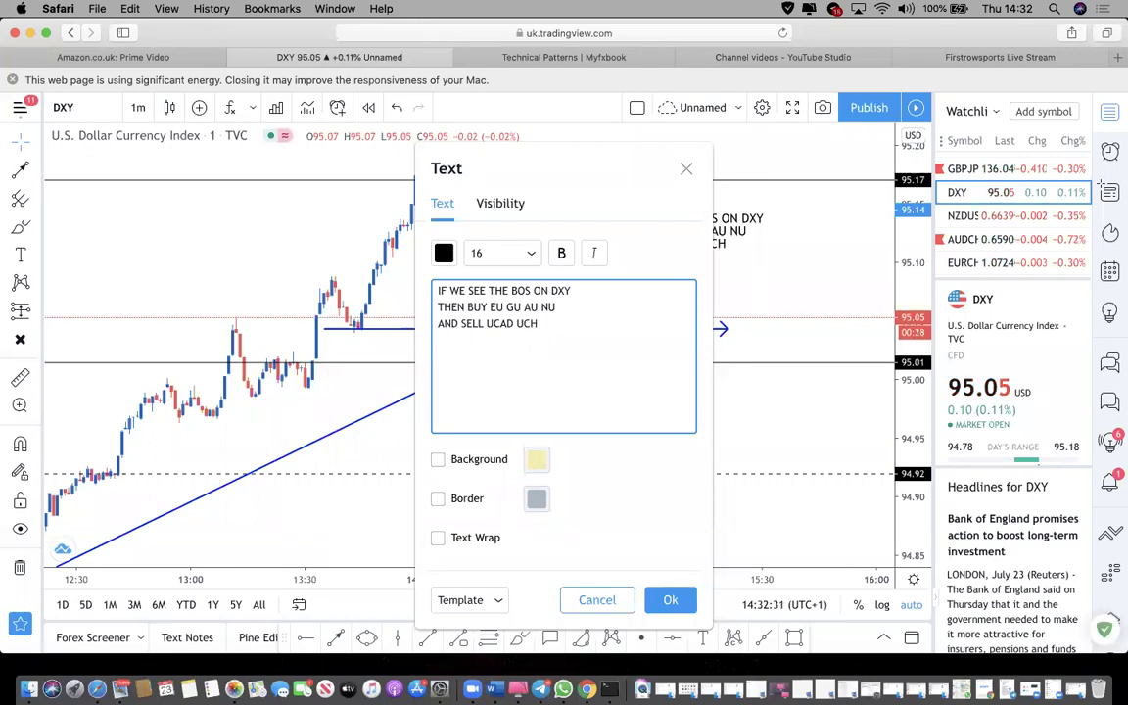
pyautogui.write('F')
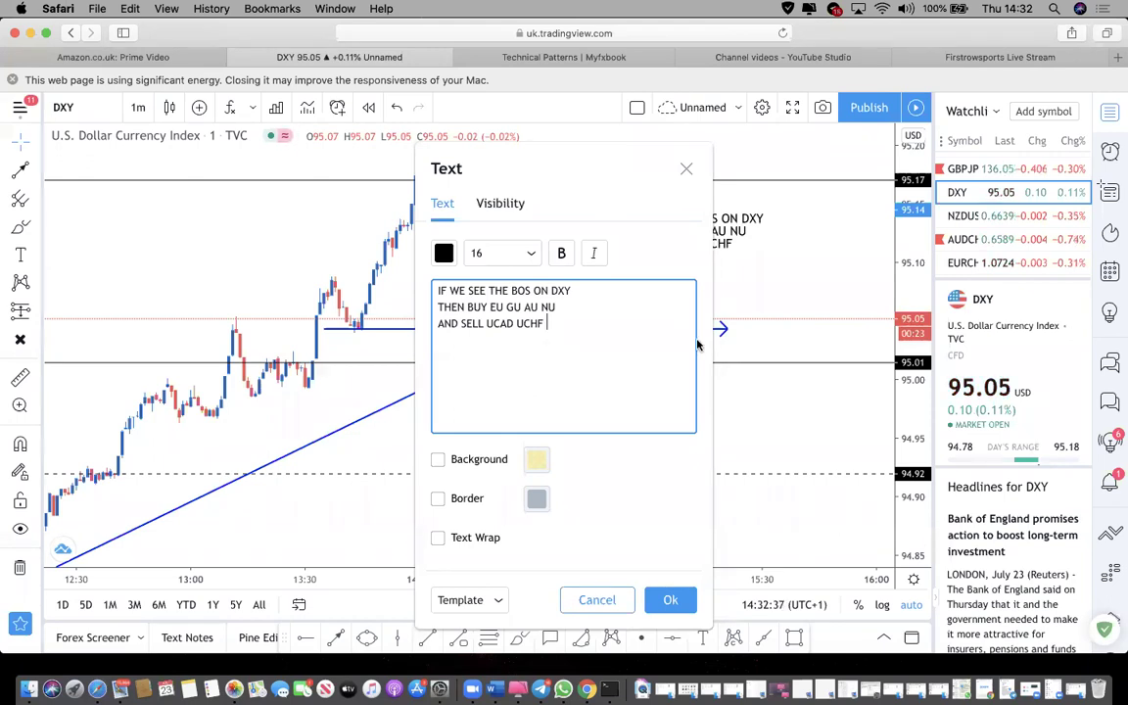
pyautogui.click(672, 601)
# Open the USDCAD chart and set its timeframe to 1 hour.
pyautogui.scroll(-10, 950, 253)
pyautogui.scroll(4, 950, 253)
pyautogui.click(962, 247)
pyautogui.scroll(-10, 627, 242)
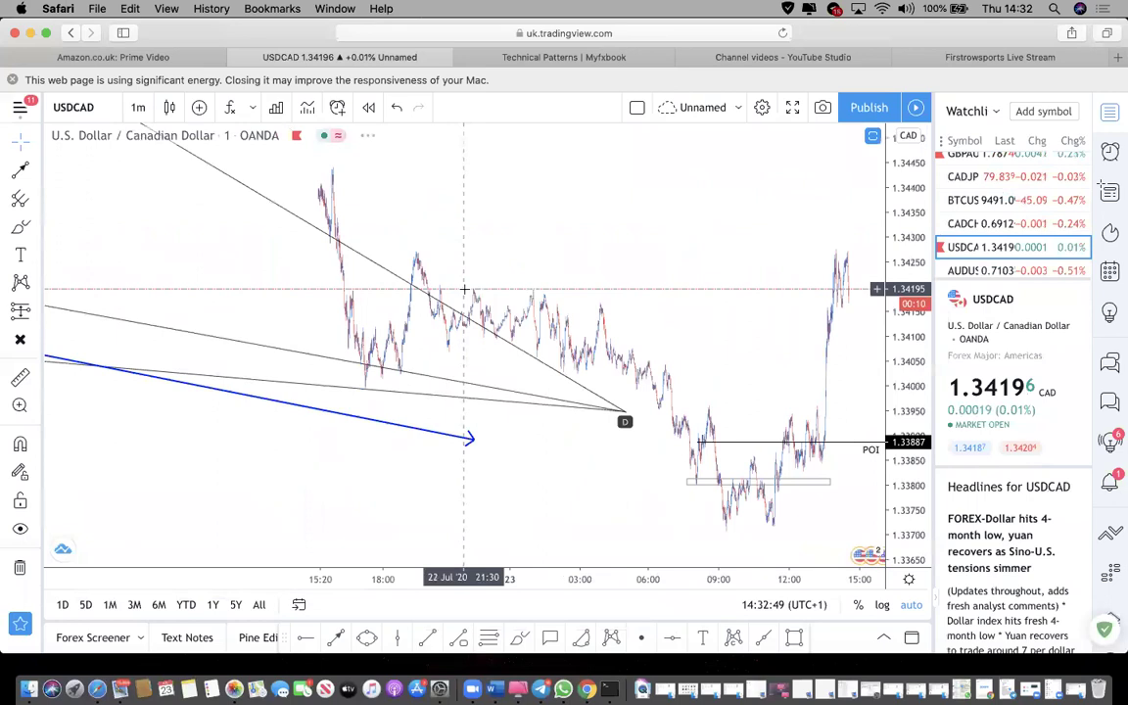
pyautogui.click(138, 106)
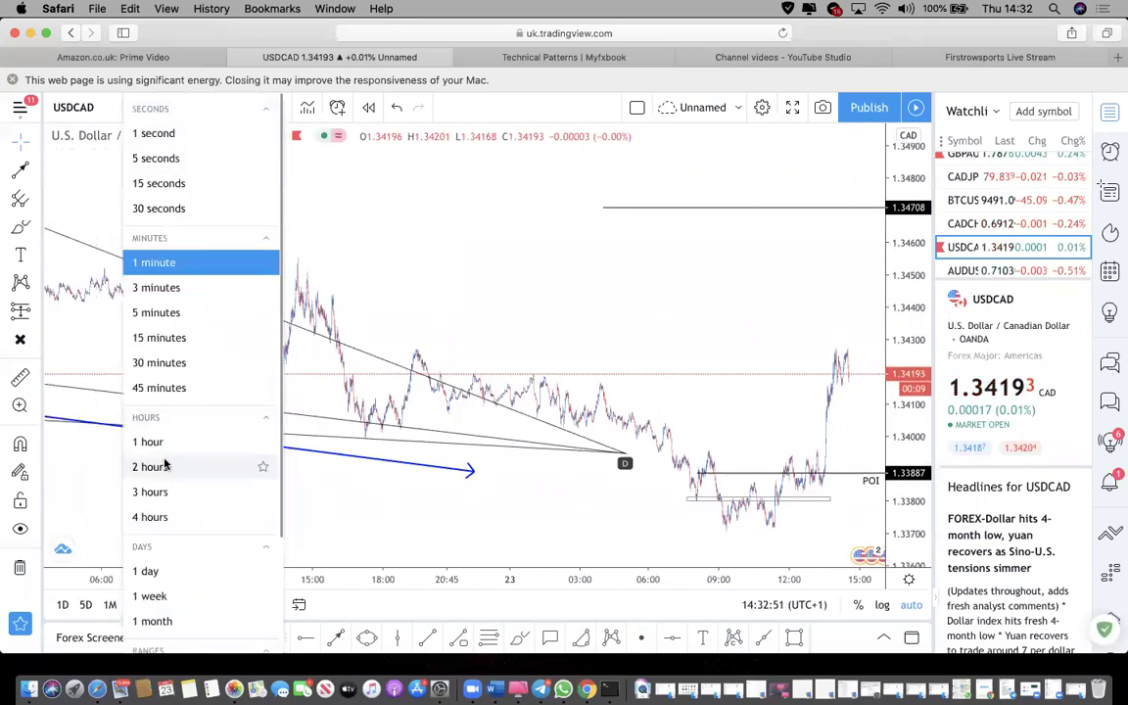
pyautogui.click(149, 442)
# Examine the XABCD pattern on USDCAD and the price reaction around point D and the POI line at 1.33887.
pyautogui.scroll(3, 162, 333)
pyautogui.scroll(8, 162, 334)
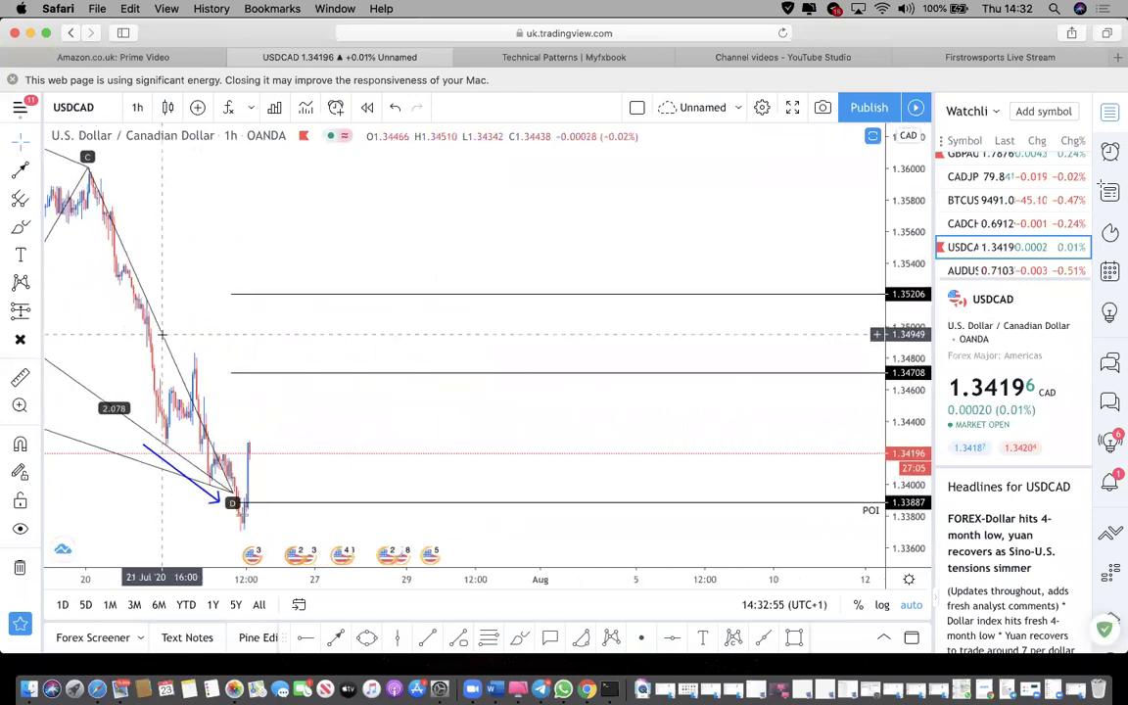
pyautogui.hscroll(-10, 161, 334)
pyautogui.scroll(2, 162, 334)
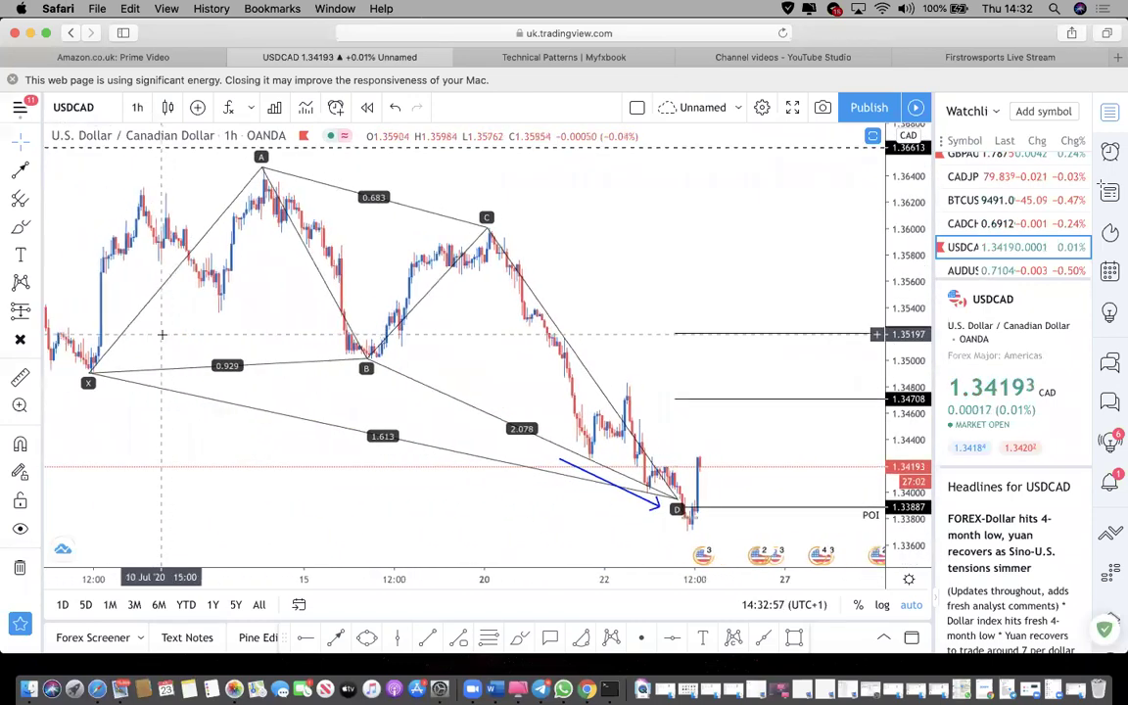
pyautogui.scroll(-1, 161, 334)
pyautogui.hscroll(5, 161, 334)
pyautogui.scroll(-1, 162, 334)
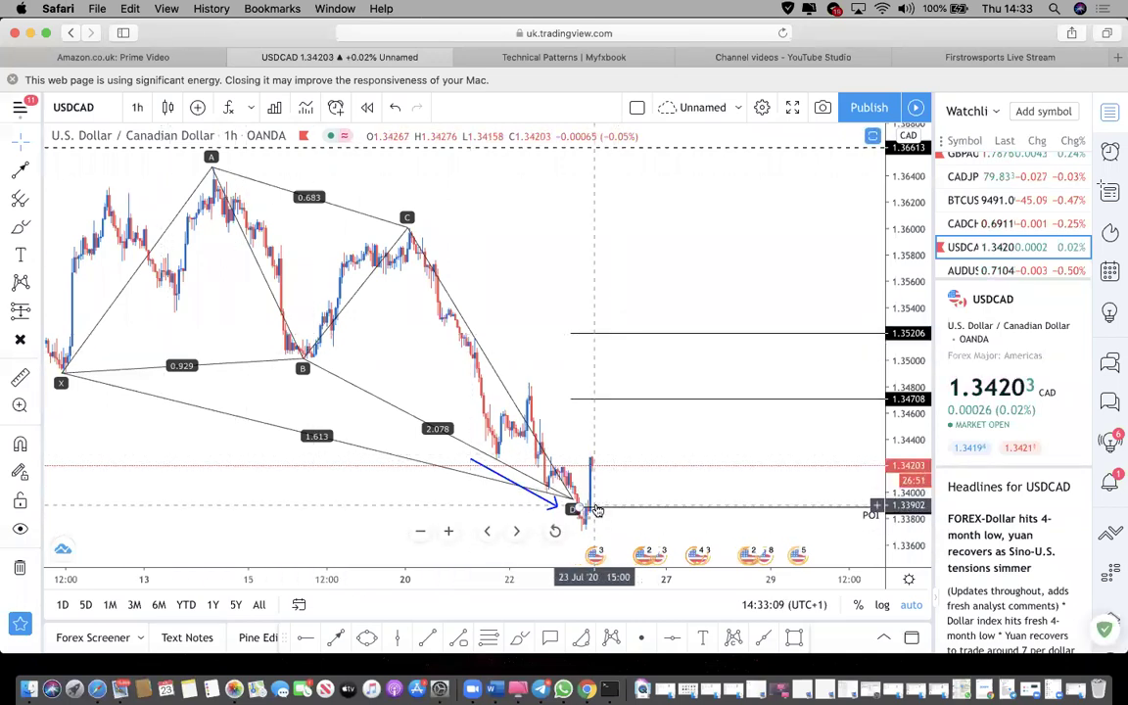
pyautogui.scroll(-2, 978, 223)
pyautogui.scroll(-2, 979, 228)
# Return to the DXY chart and examine the hourly candles around the text note and the 95.01 and 95.17 levels.
pyautogui.scroll(8, 976, 242)
pyautogui.scroll(3, 976, 235)
pyautogui.click(965, 198)
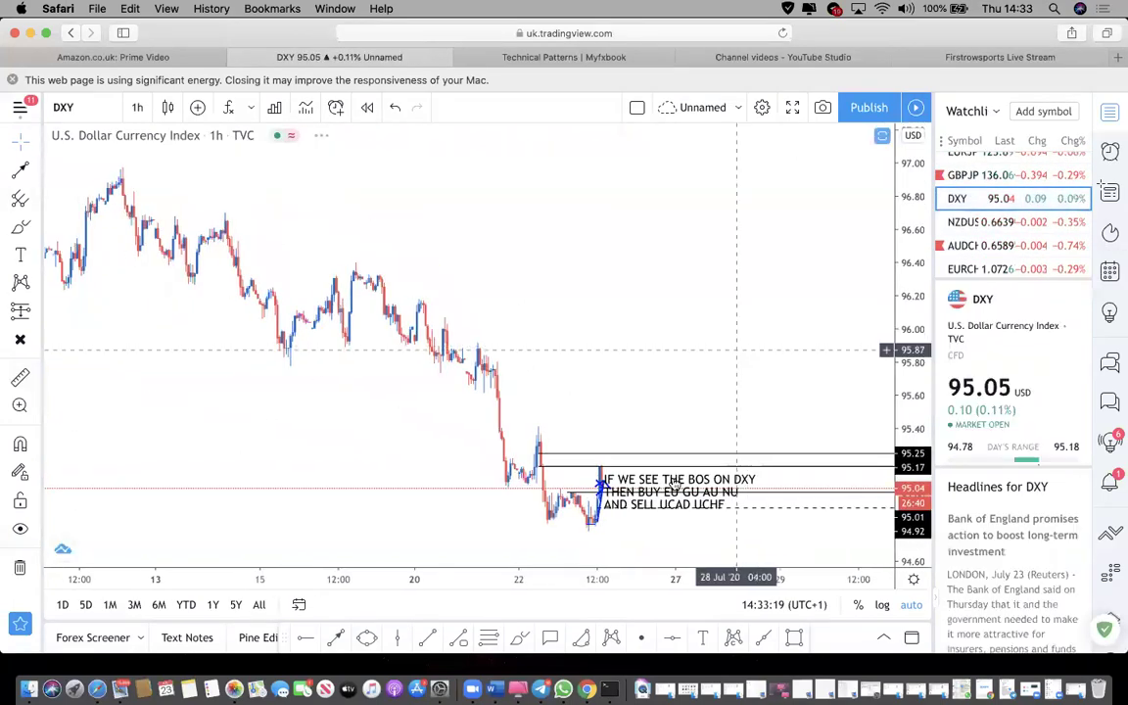
pyautogui.hscroll(10, 617, 497)
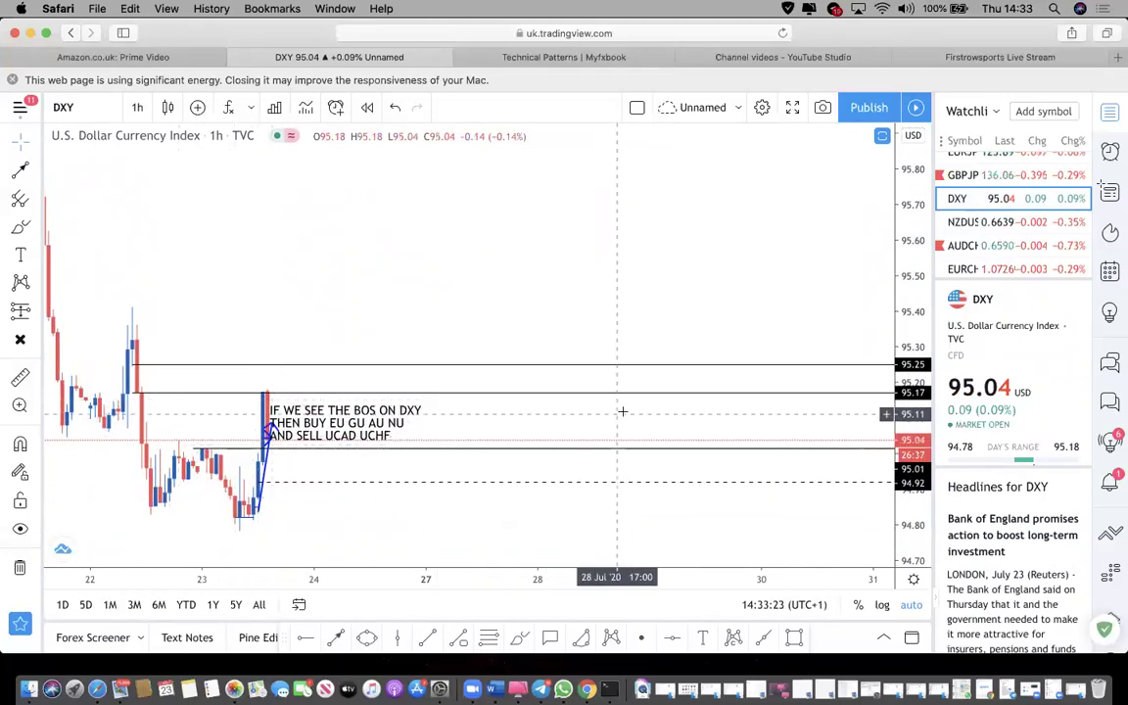
pyautogui.scroll(2, 1004, 191)
pyautogui.scroll(1, 1004, 186)
# Reopen the USDCAD chart and measure the rise from the POI line to the high of the tall hourly candle, clearing the measurement after reading it.
pyautogui.scroll(-10, 1002, 201)
pyautogui.scroll(5, 977, 178)
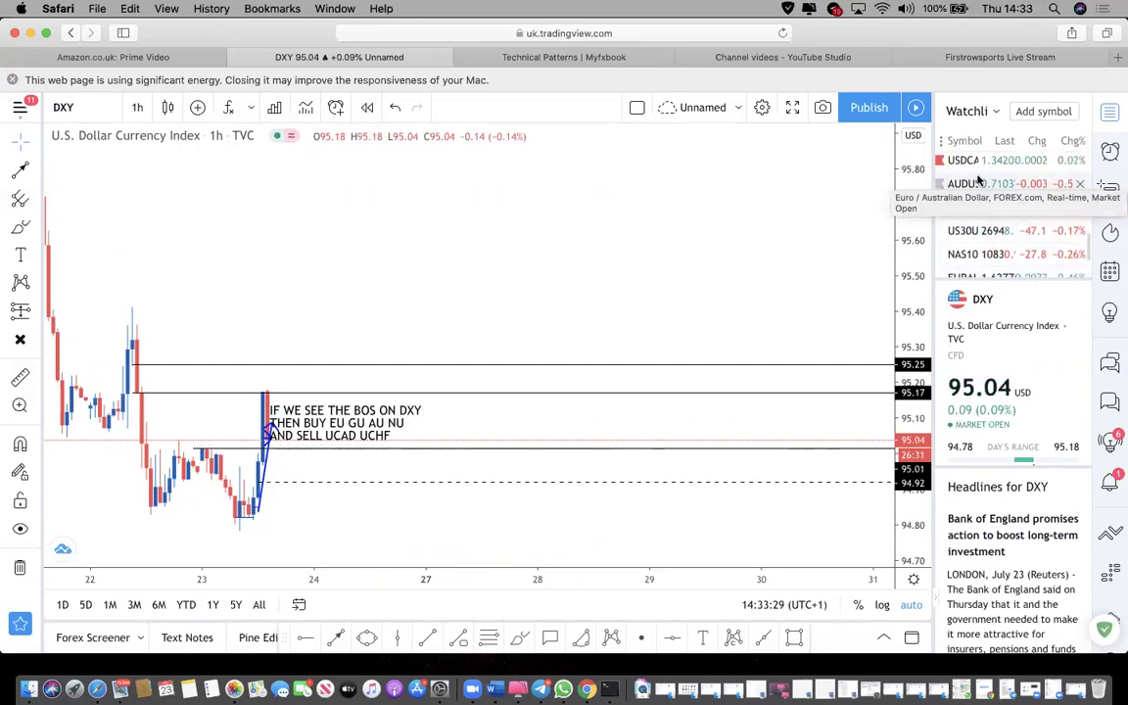
pyautogui.click(976, 171)
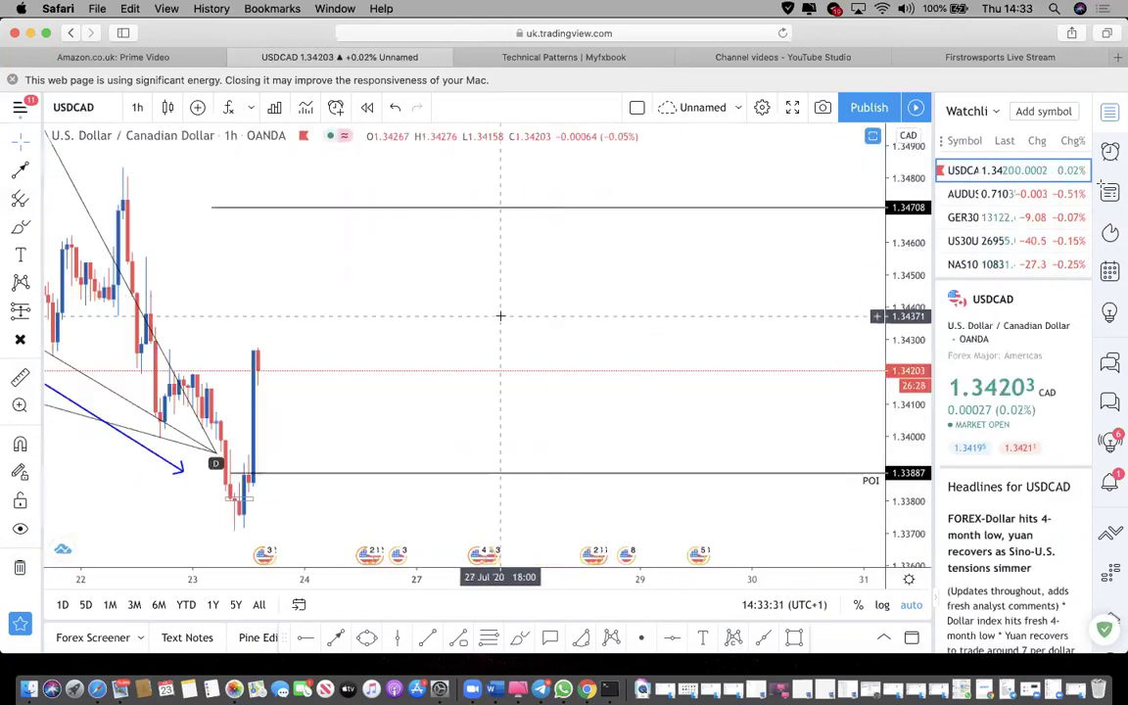
pyautogui.scroll(-2, 500, 316)
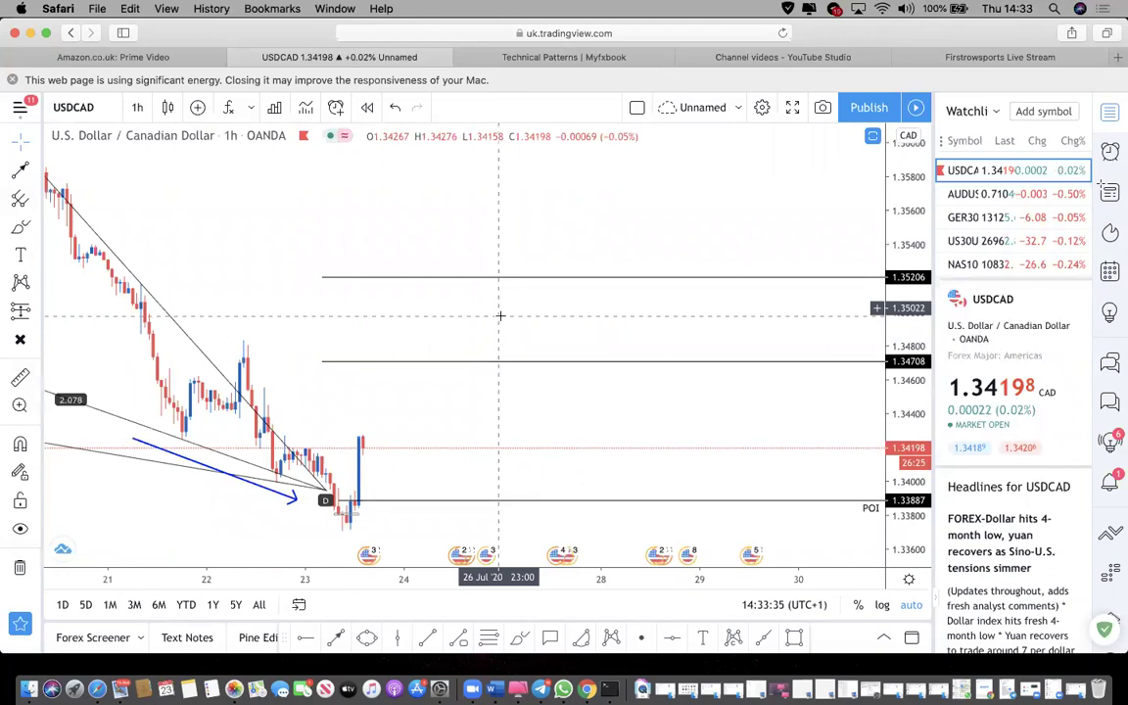
pyautogui.click(20, 378)
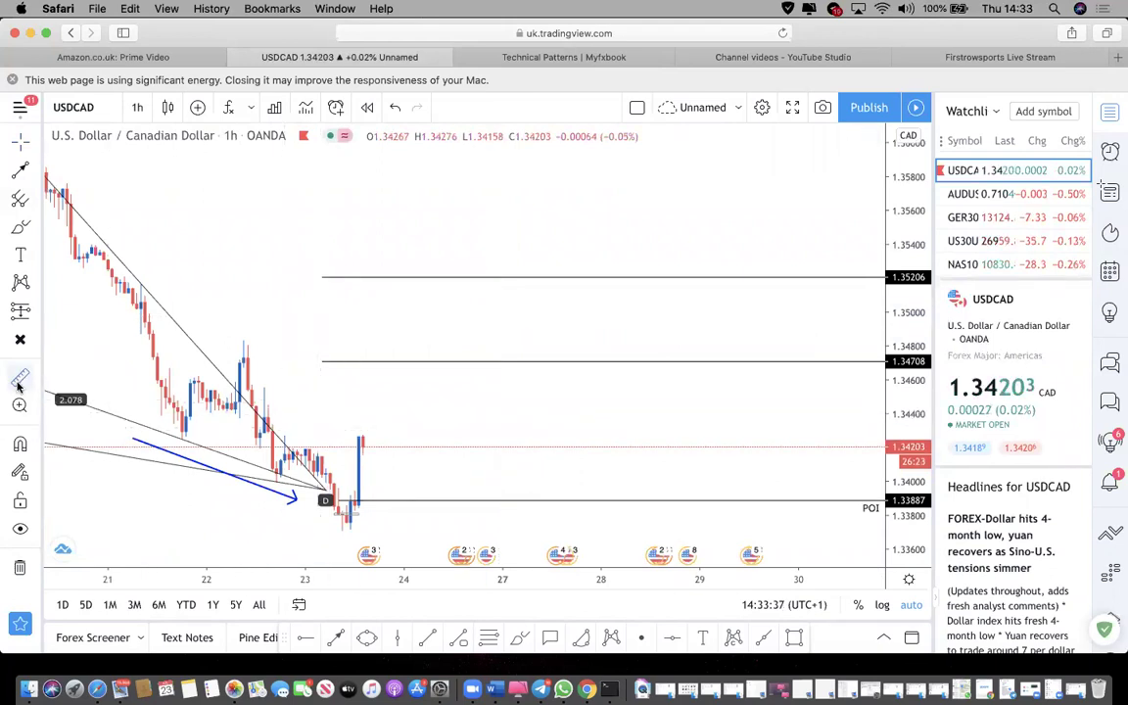
pyautogui.click(365, 501)
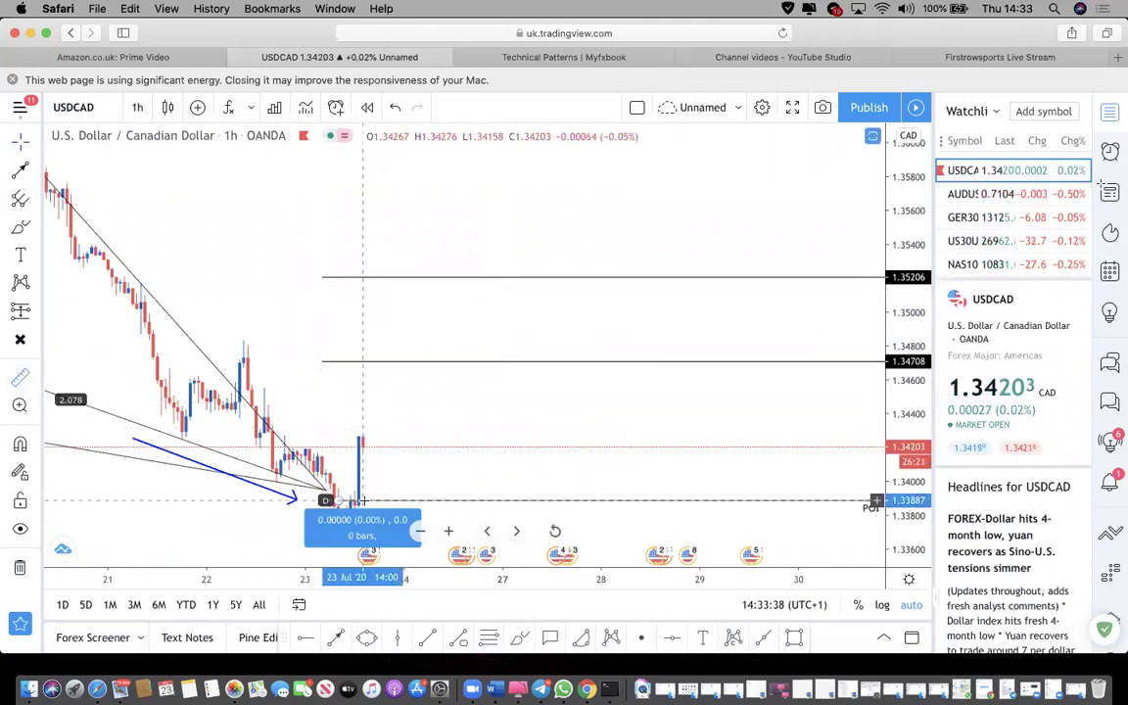
pyautogui.click(391, 432)
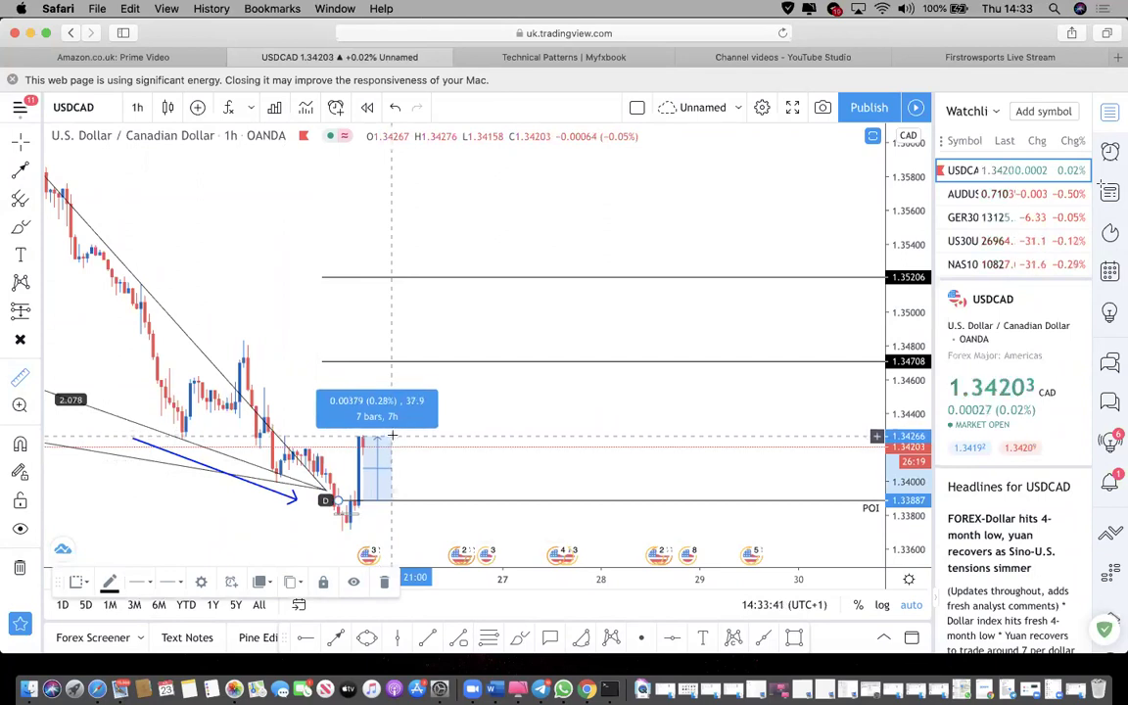
pyautogui.click(391, 437)
pyautogui.click(540, 422)
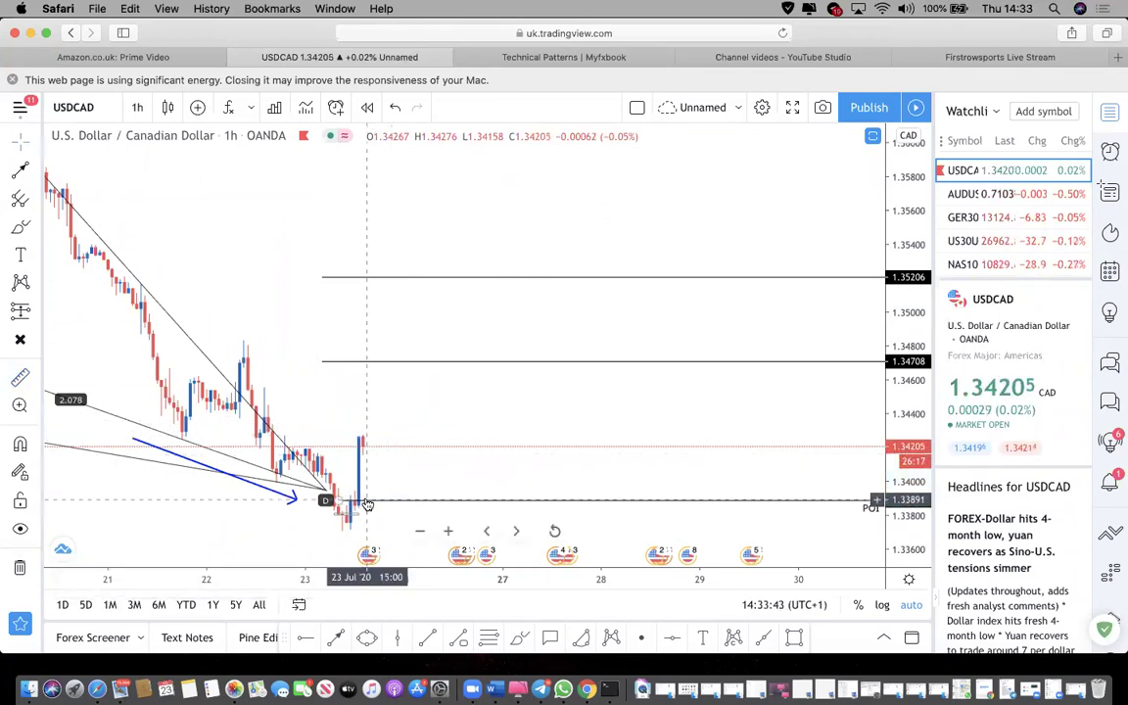
# Examine the whole USDCAD harmonic pattern against the preceding price history and the 1.34708 and 1.35206 levels above point D.
pyautogui.scroll(-1, 383, 431)
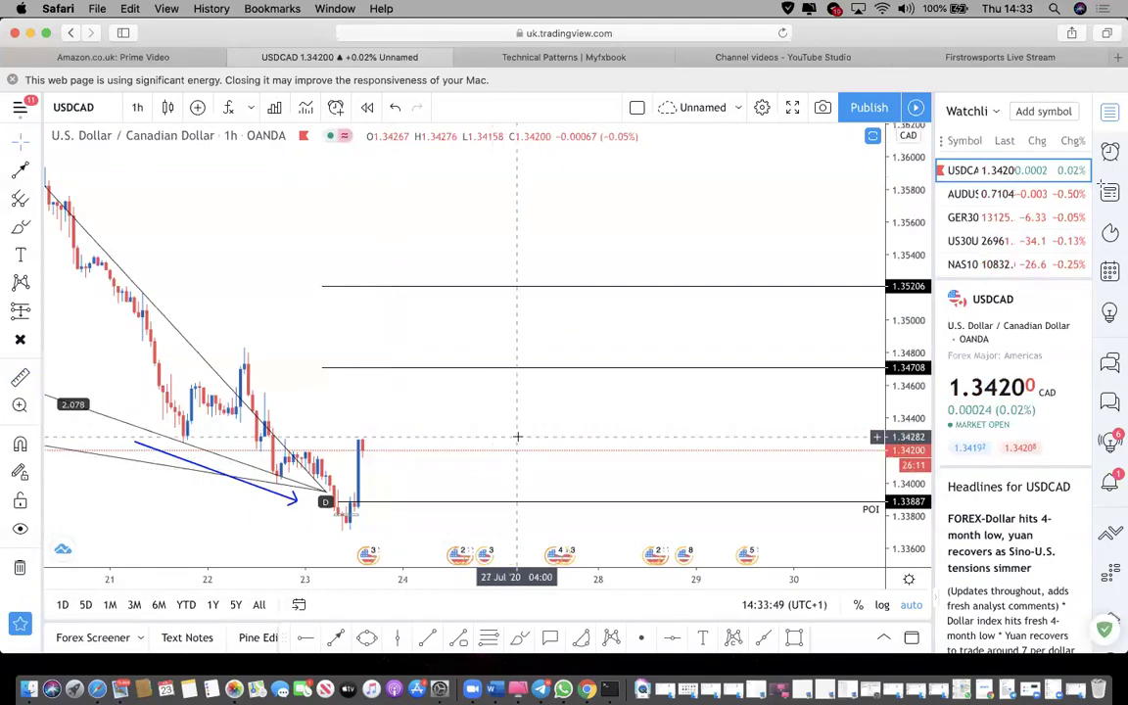
pyautogui.scroll(-5, 517, 436)
pyautogui.scroll(-5, 517, 436)
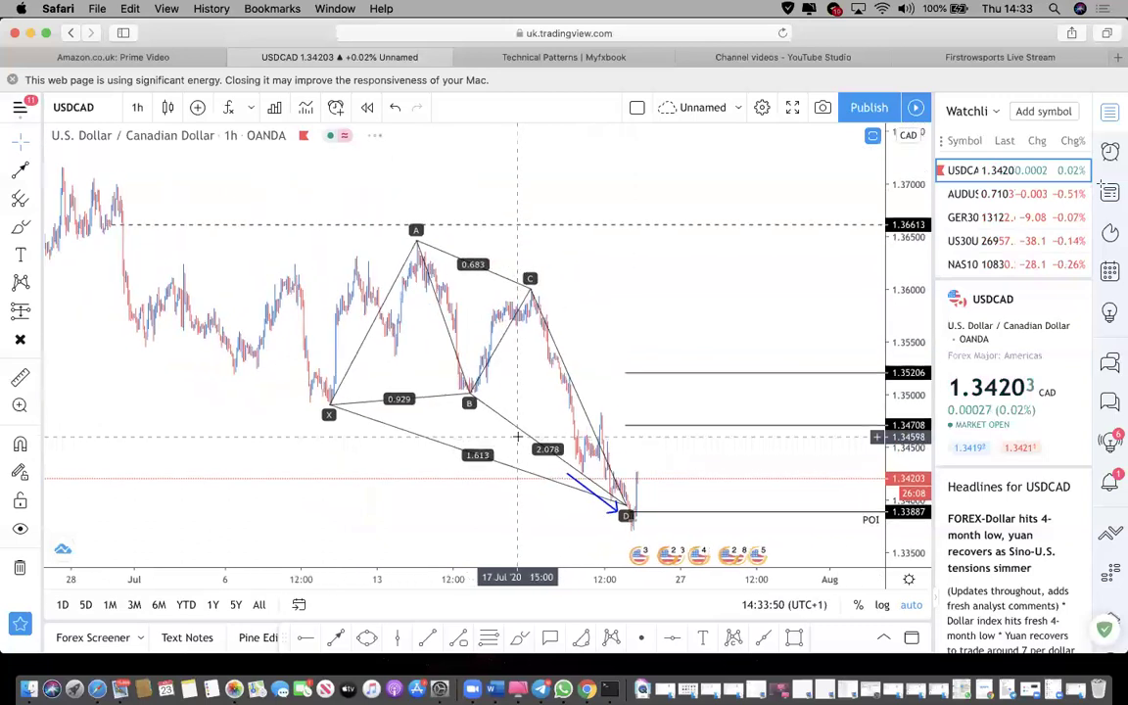
pyautogui.scroll(-5, 517, 436)
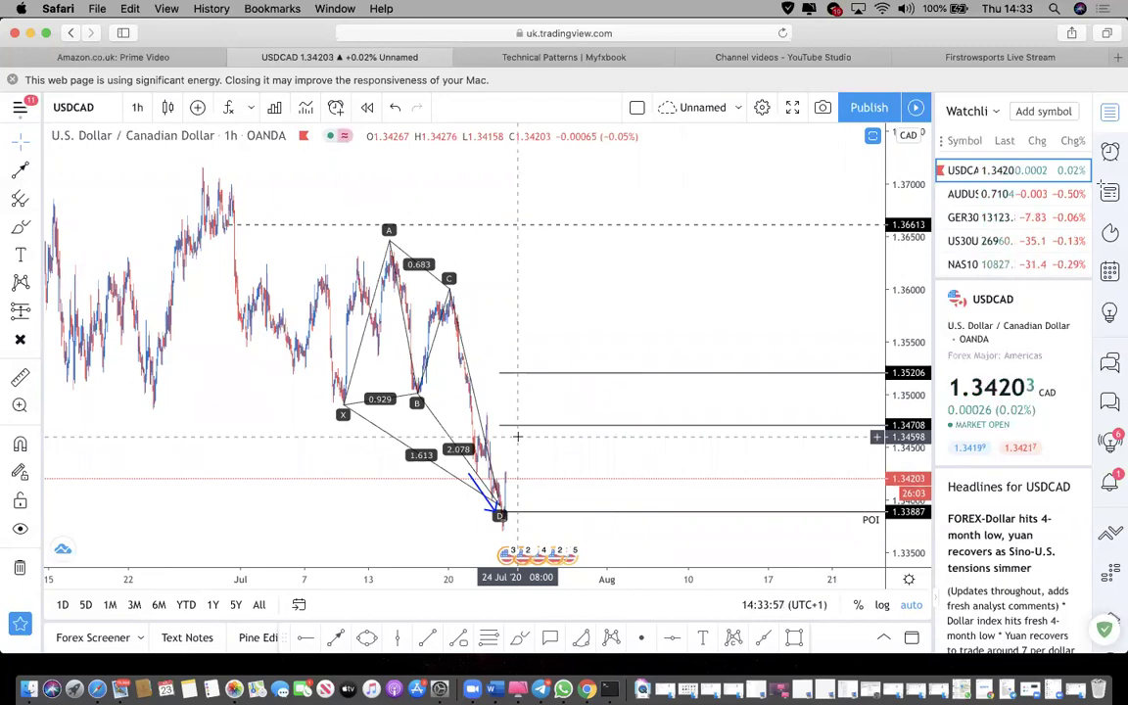
pyautogui.scroll(5, 517, 436)
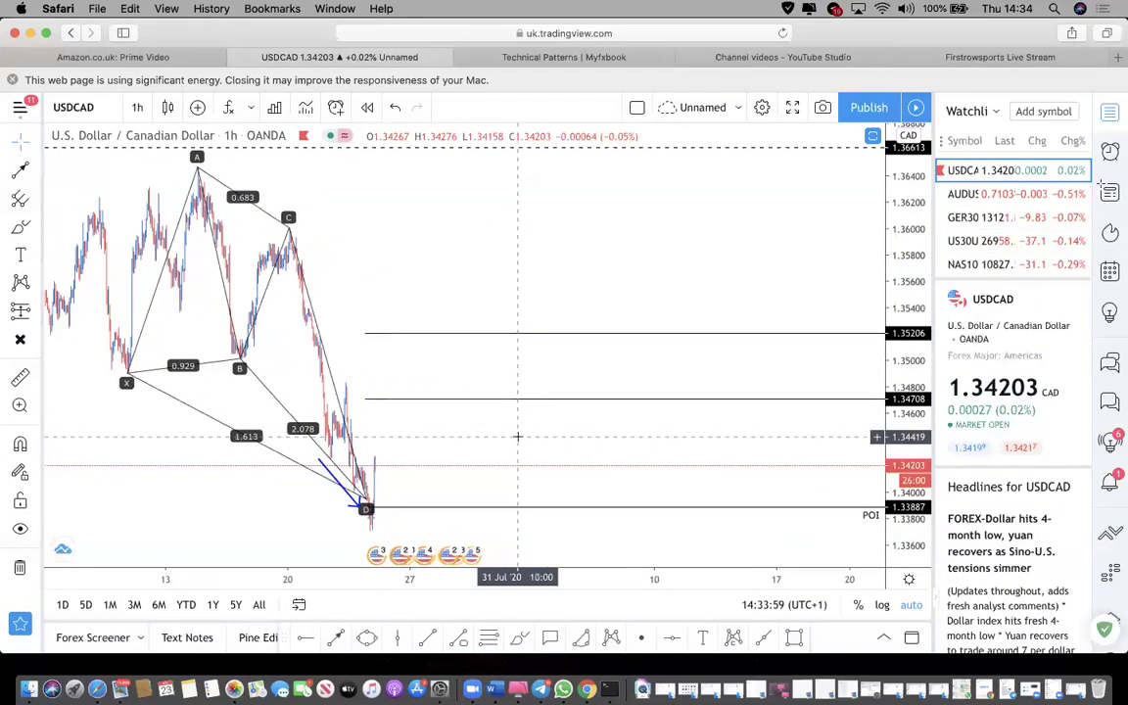
pyautogui.scroll(6, 518, 436)
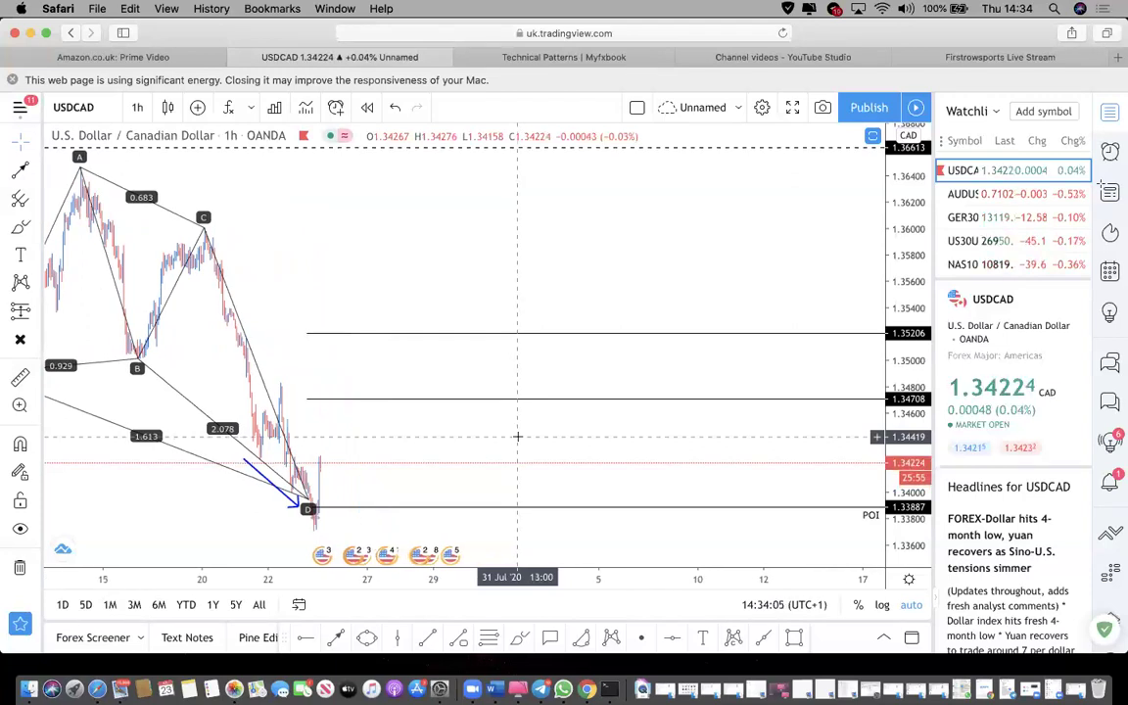
pyautogui.scroll(-4, 517, 436)
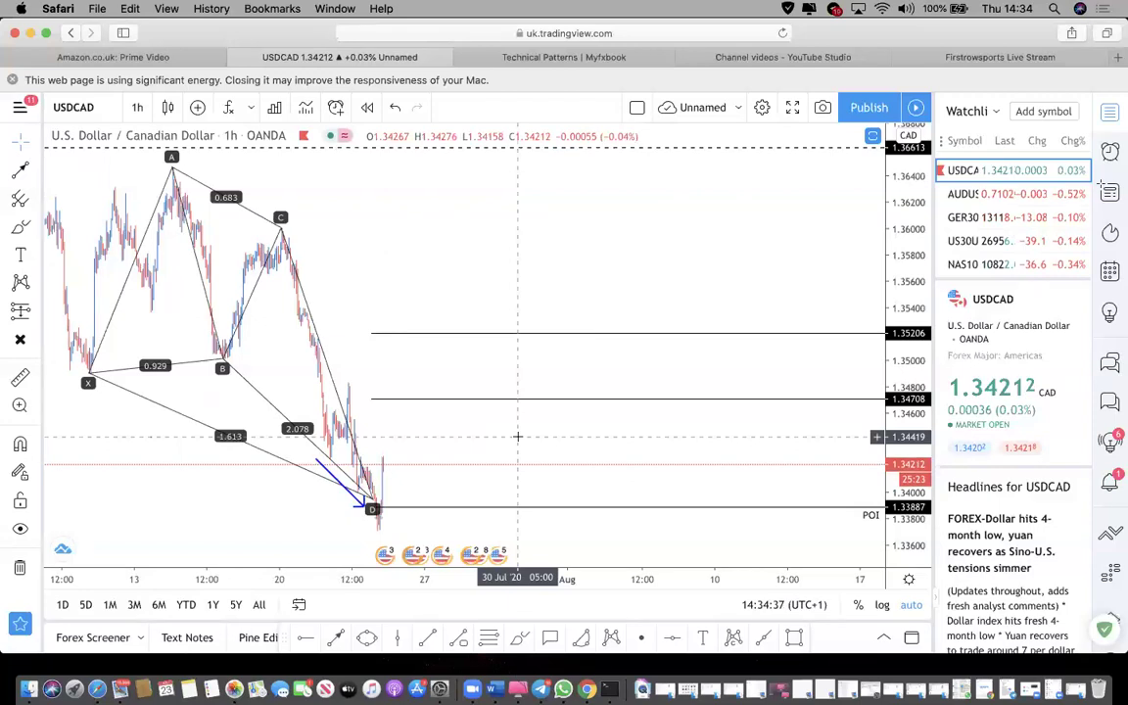
pyautogui.hscroll(-5, 518, 437)
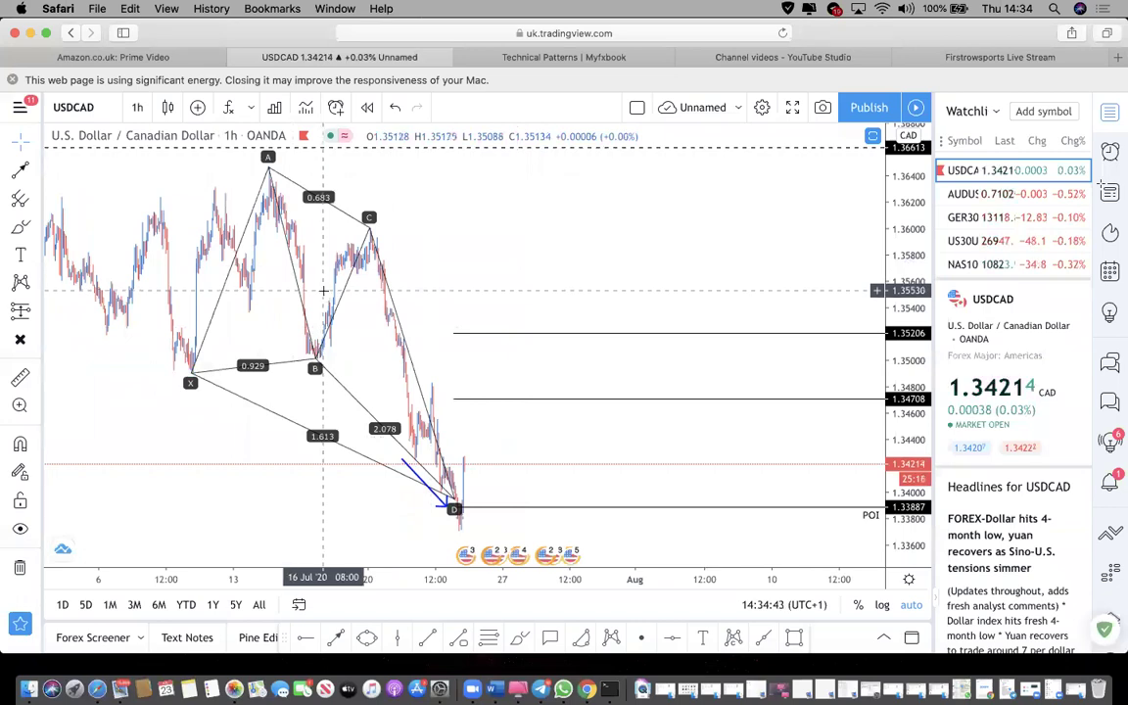
pyautogui.scroll(5, 325, 287)
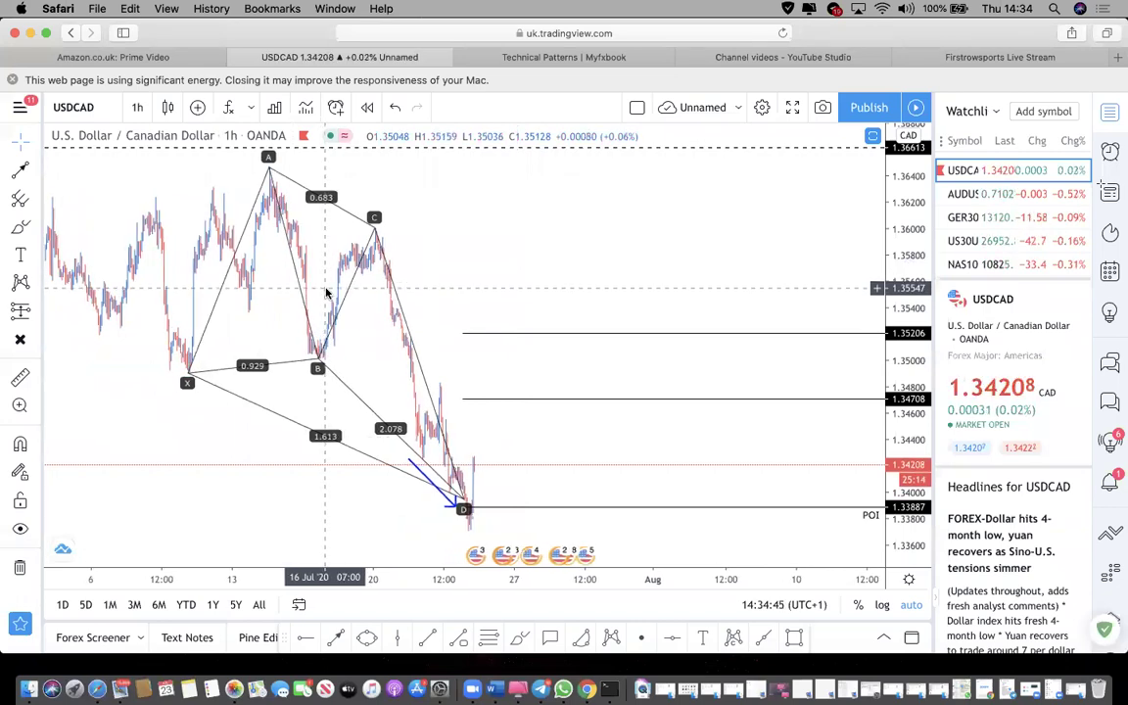
# Measure the XA leg of the USDCAD pattern with a Fibonacci retracement from about 1.34900 to 1.36474, removing it after reading the levels.
pyautogui.scroll(5, 327, 292)
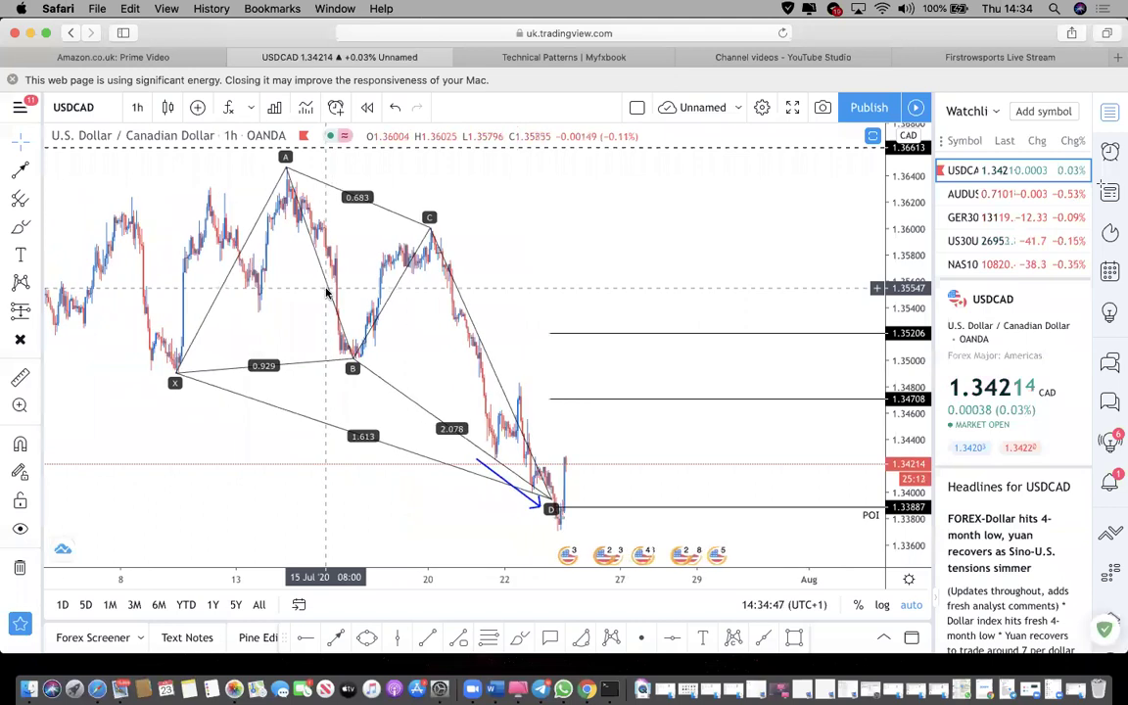
pyautogui.scroll(2, 328, 292)
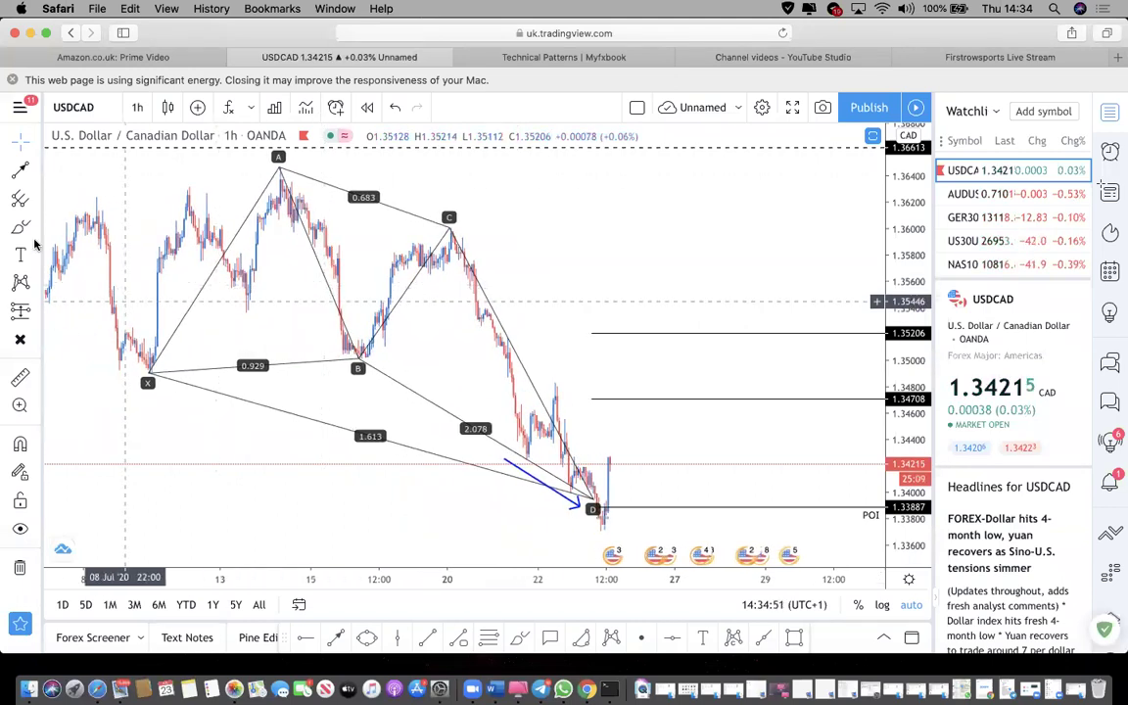
pyautogui.click(488, 638)
pyautogui.click(134, 373)
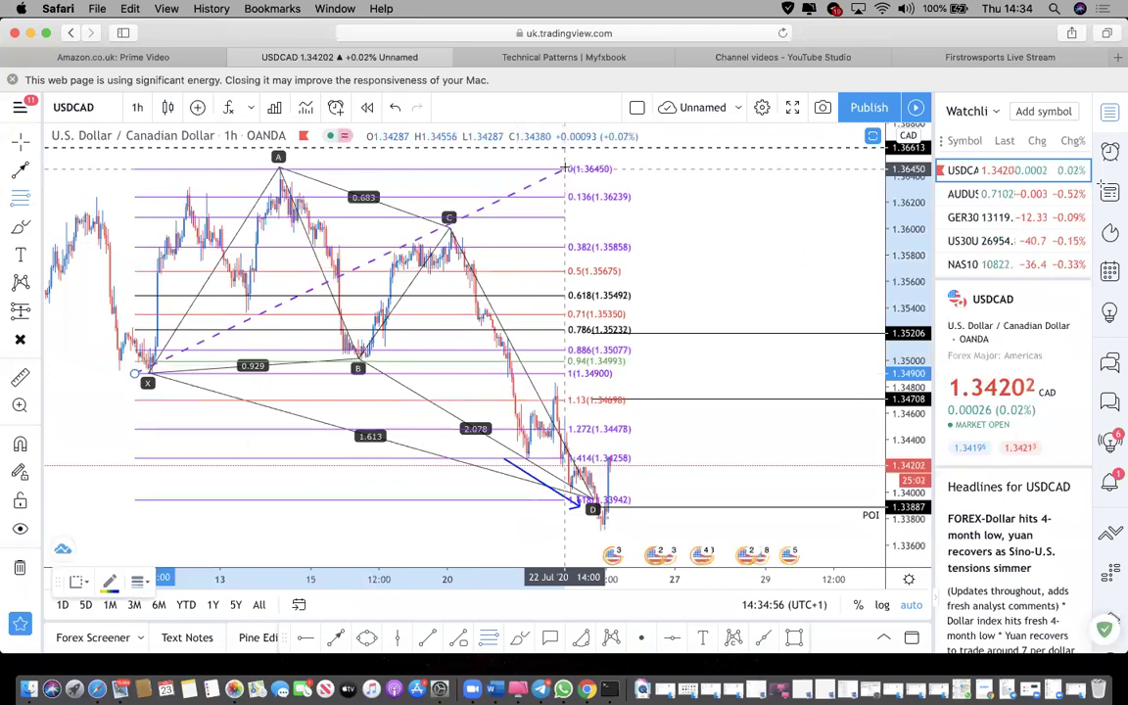
pyautogui.click(565, 166)
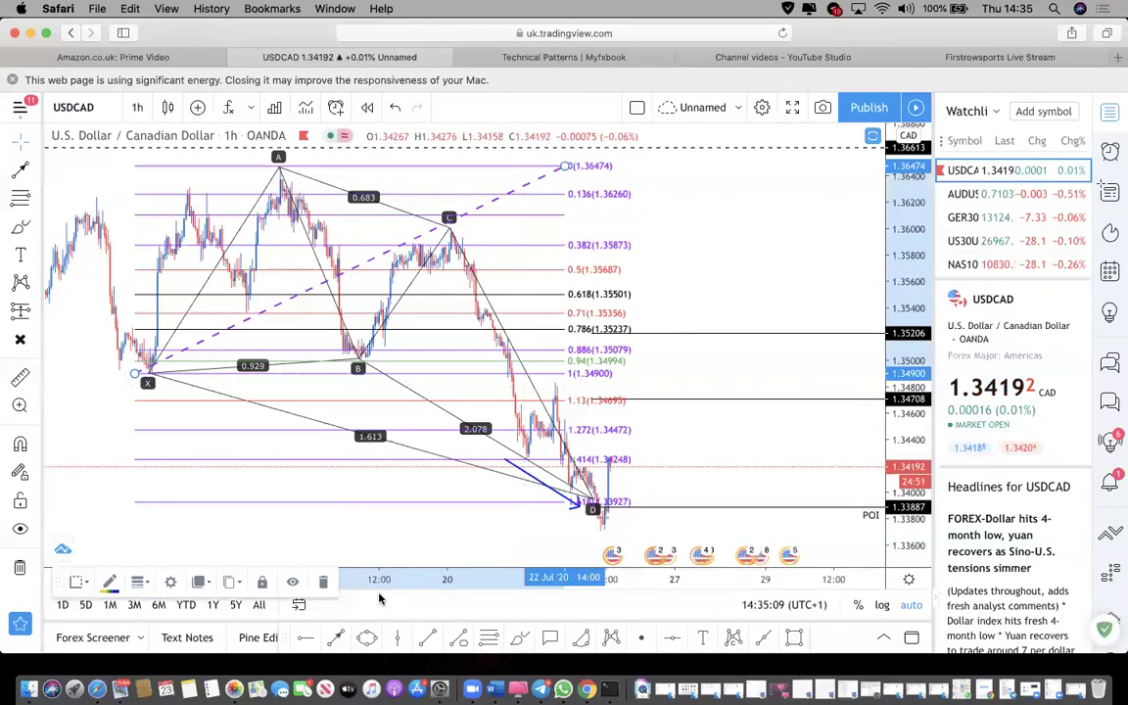
pyautogui.click(325, 584)
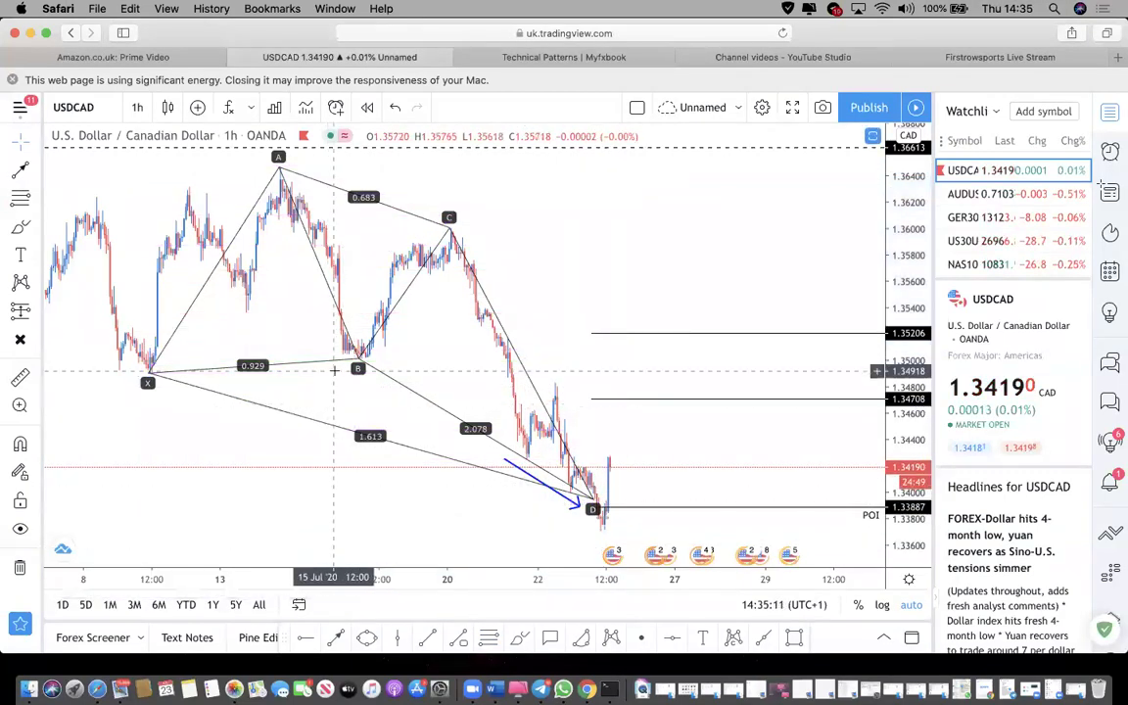
# Switch the USDCAD chart to the 5-minute timeframe.
pyautogui.hscroll(1, 295, 281)
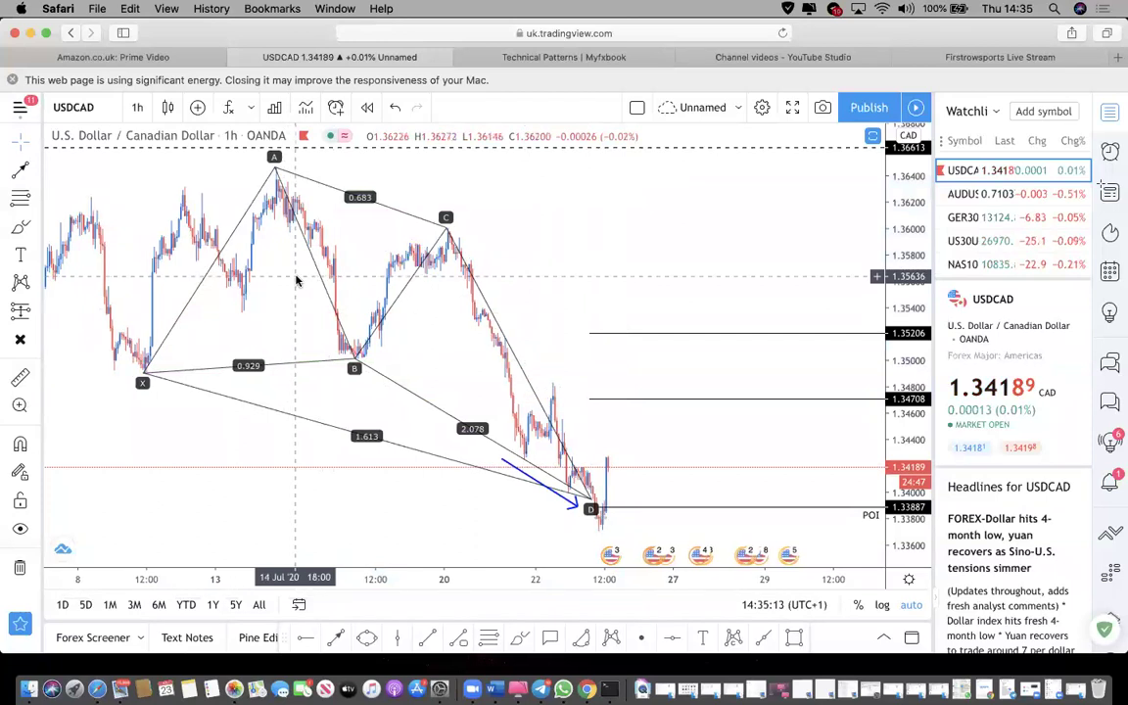
pyautogui.hscroll(2, 297, 282)
pyautogui.hscroll(-1, 297, 281)
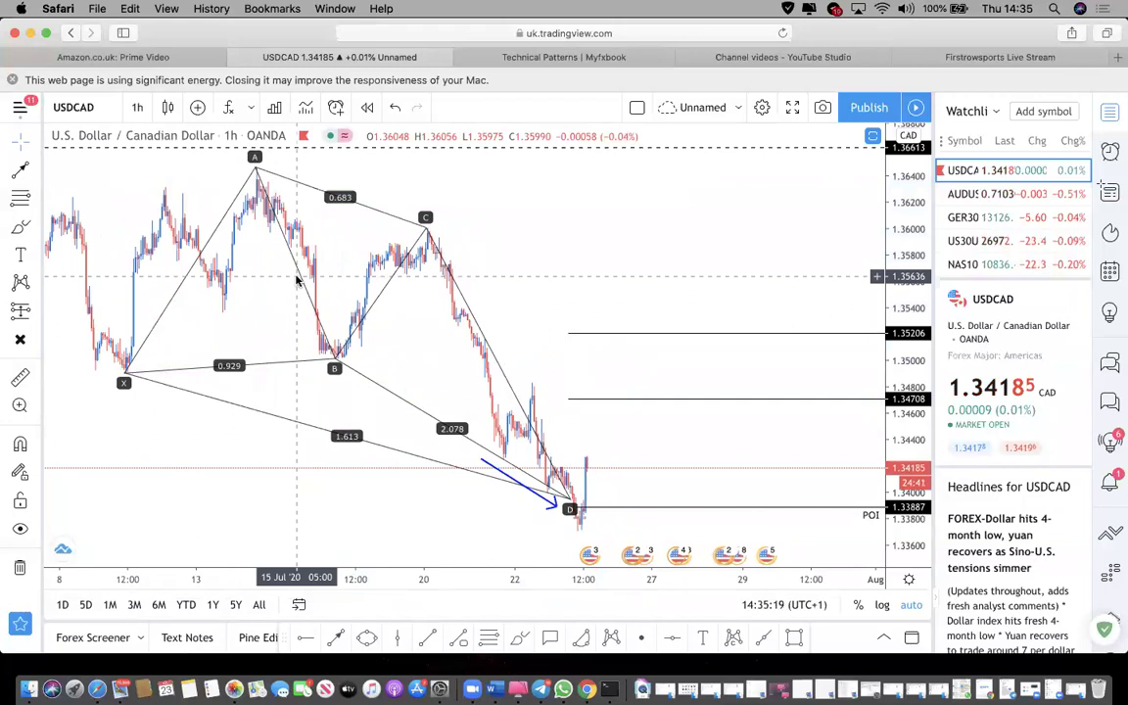
pyautogui.click(140, 110)
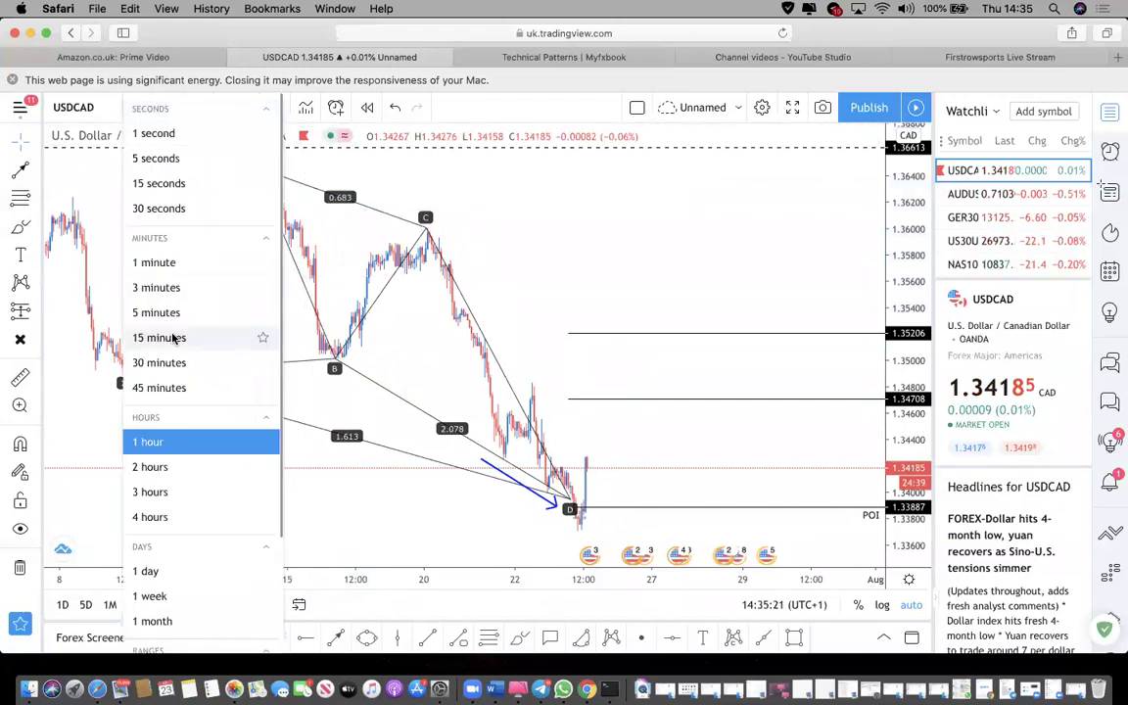
pyautogui.click(249, 313)
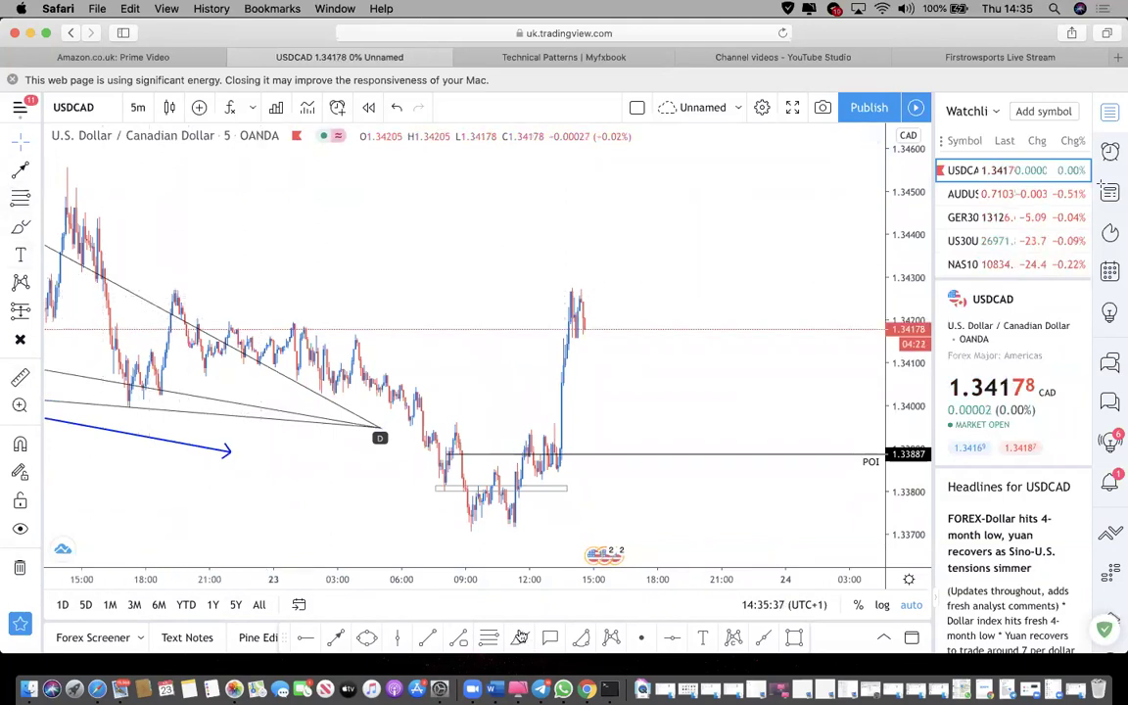
# Draw a thin rectangle at about 1.3426 from the earlier swing high past the latest candles, and place a cross mark above it.
pyautogui.click(794, 638)
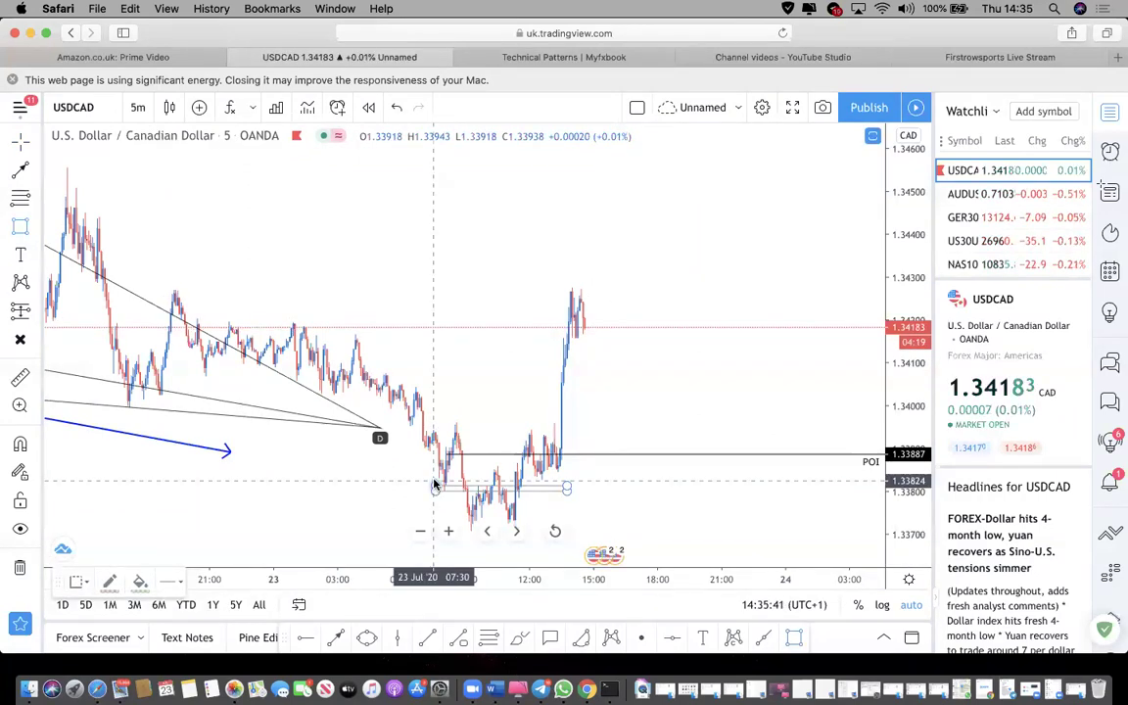
pyautogui.moveTo(166, 290)
pyautogui.mouseDown()
pyautogui.moveTo(314, 321)
pyautogui.moveTo(624, 305)
pyautogui.moveTo(620, 295)
pyautogui.mouseUp()
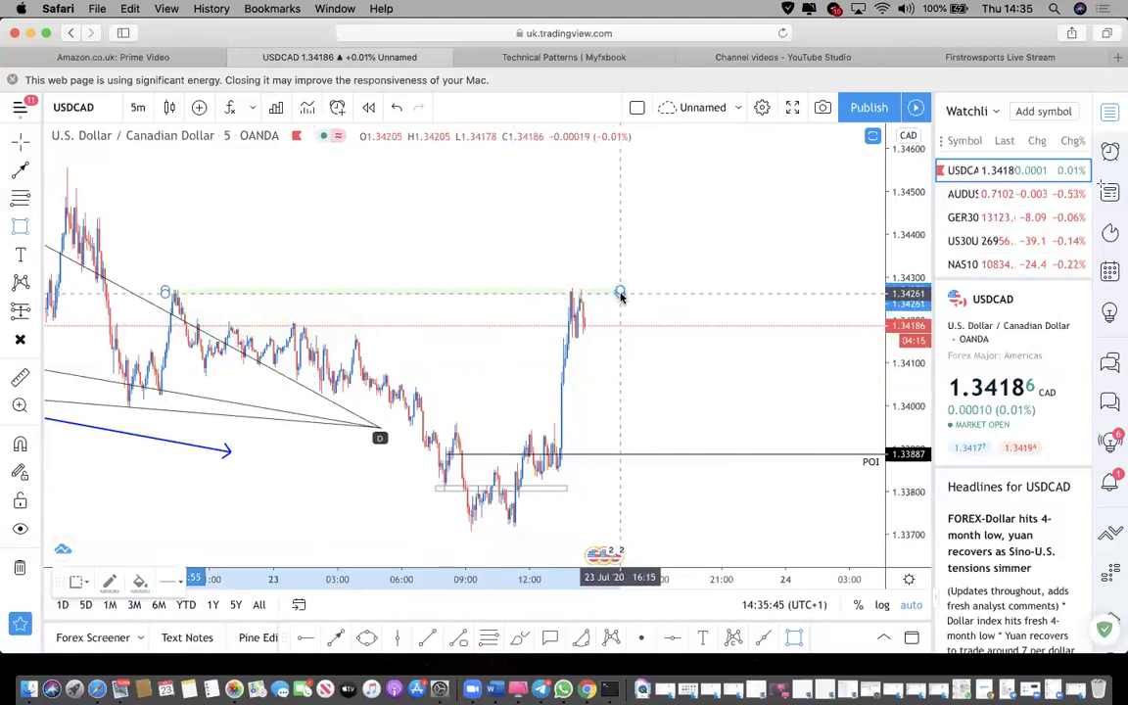
pyautogui.click(303, 336)
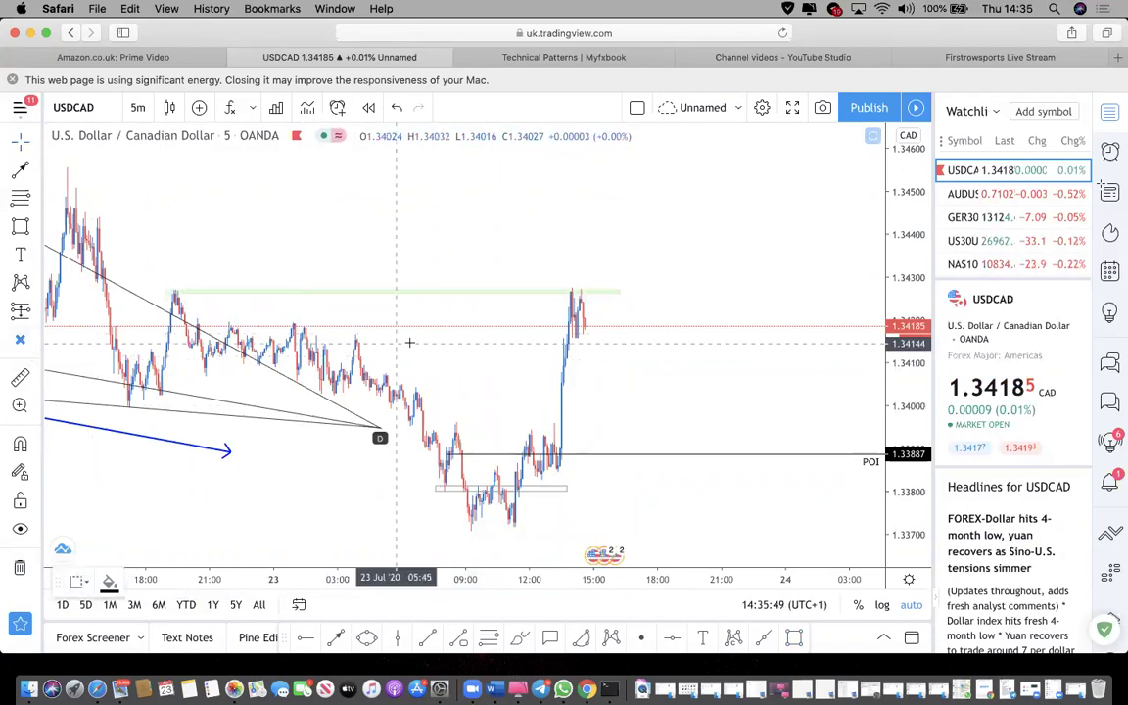
pyautogui.click(370, 279)
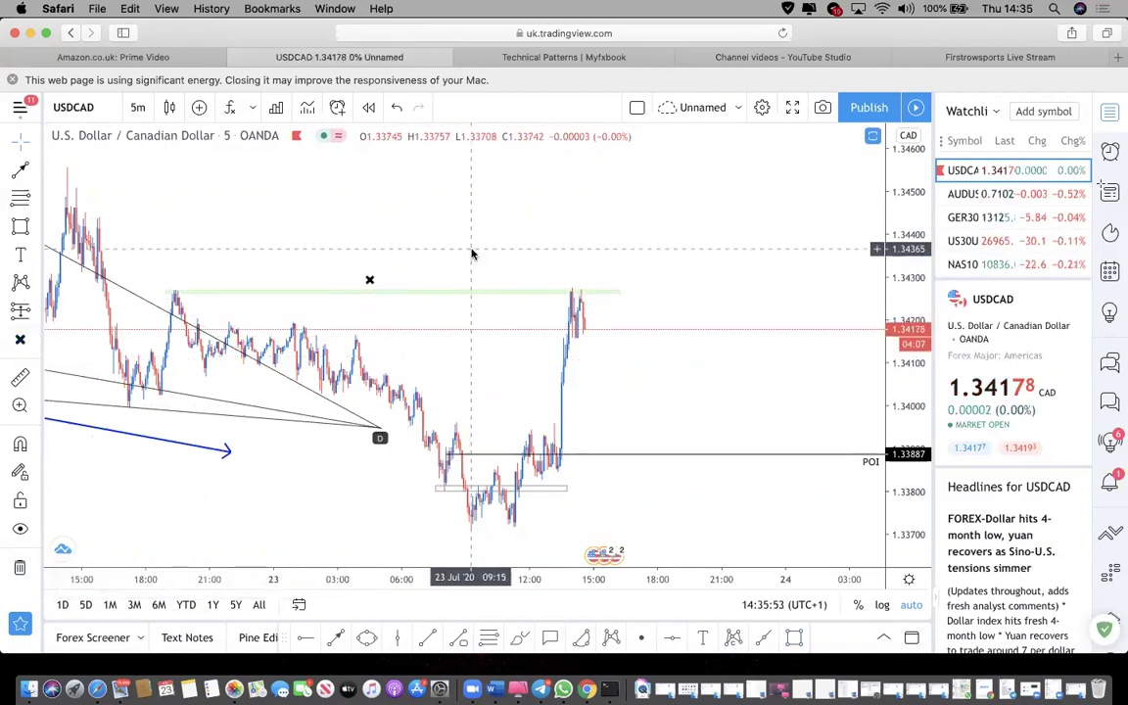
pyautogui.hscroll(-2, 471, 254)
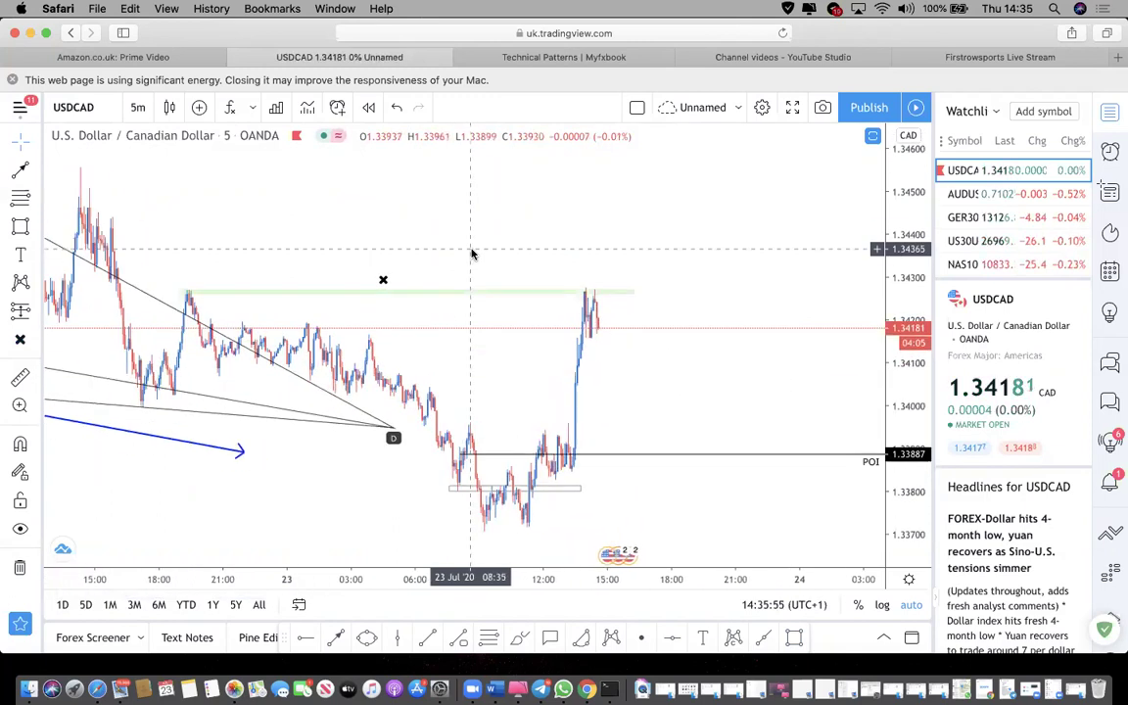
pyautogui.scroll(3, 471, 254)
pyautogui.scroll(2, 472, 253)
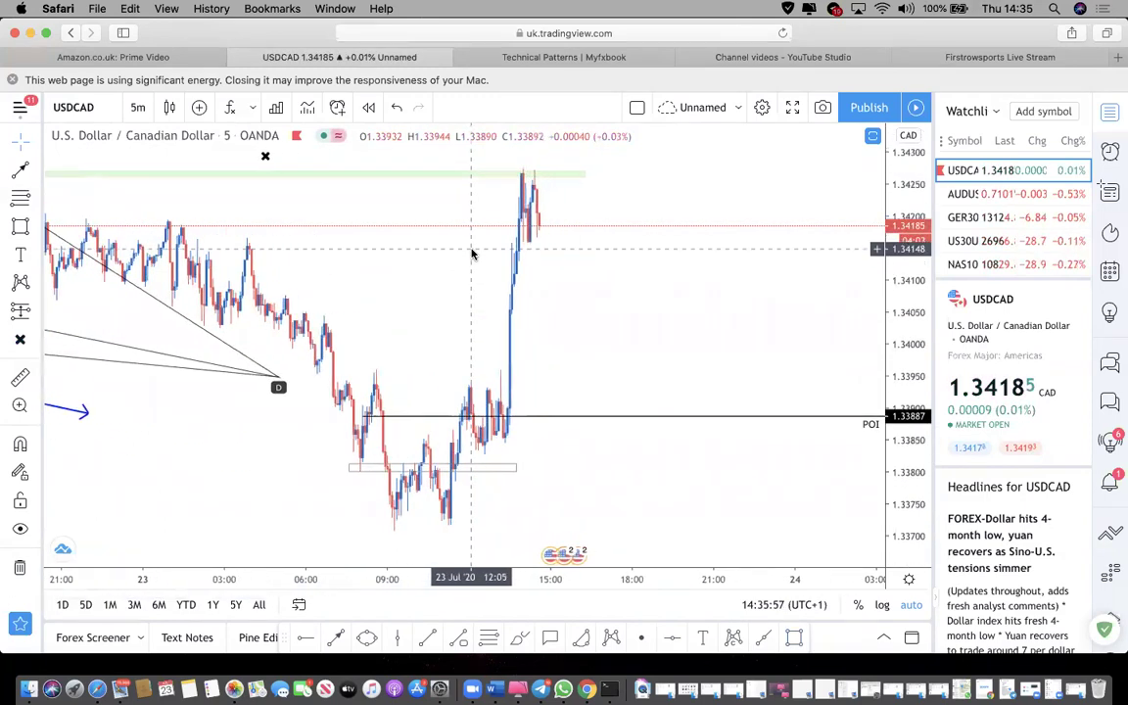
# View the GER30 5-minute chart and then the AUDUSD chart to check their latest declines.
pyautogui.click(977, 220)
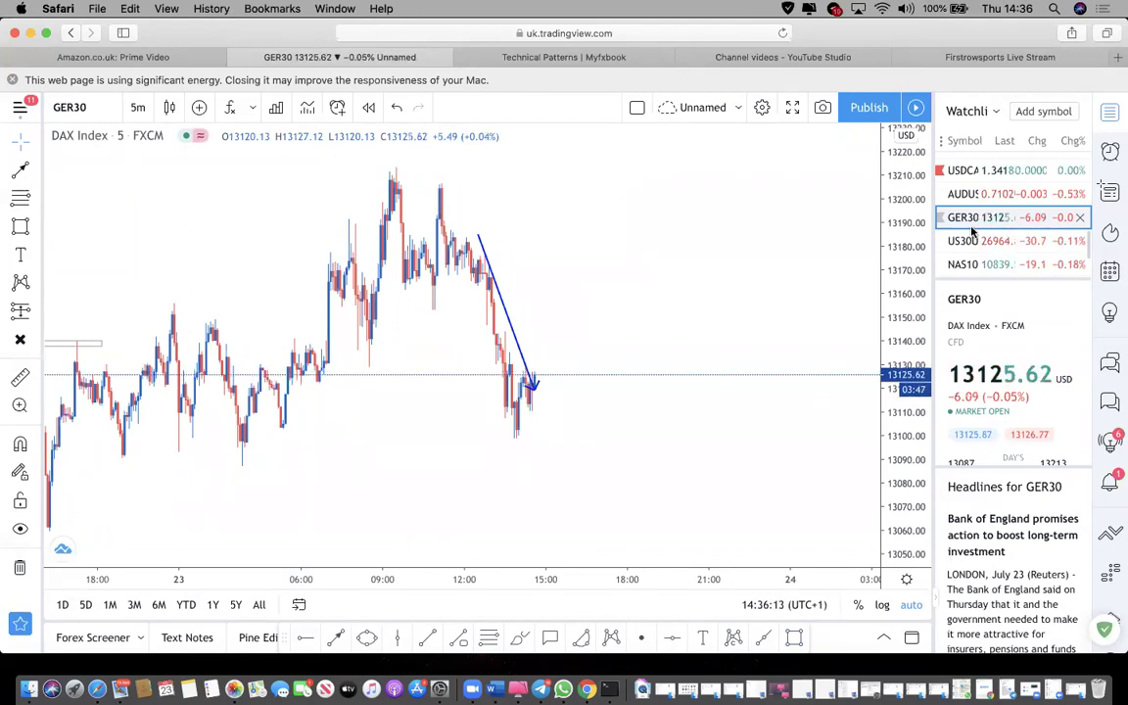
pyautogui.click(987, 194)
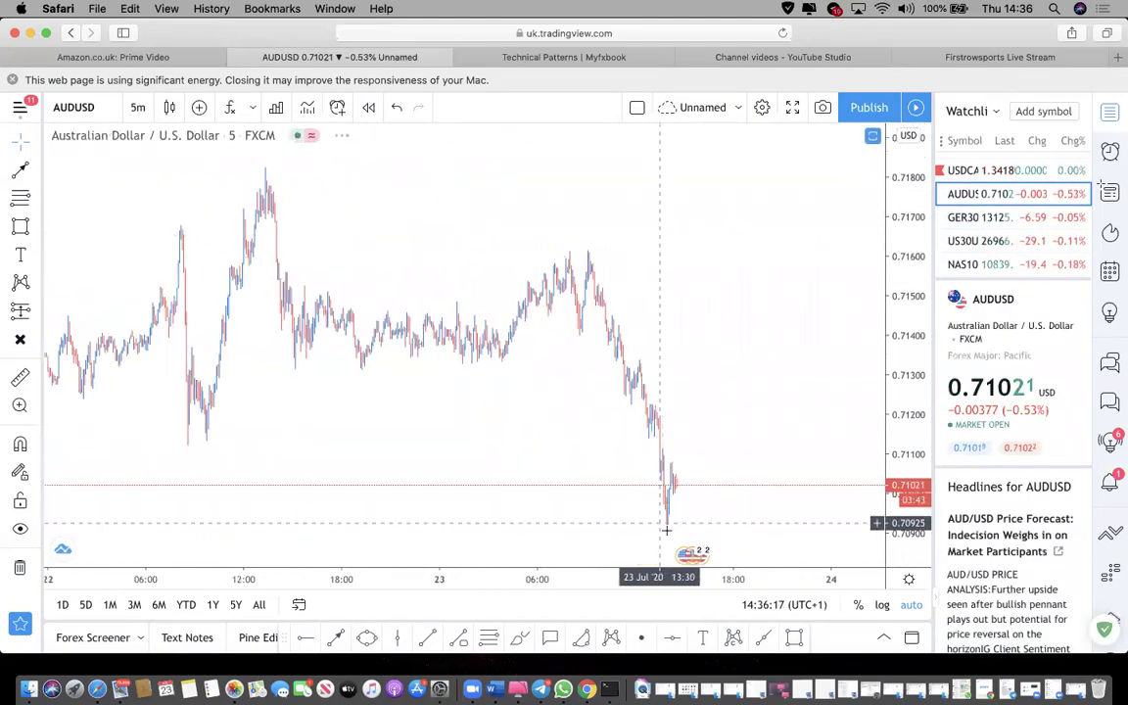
# Open NZDUSD from the watchlist and switch its chart to the 1-minute timeframe.
pyautogui.scroll(10, 969, 210)
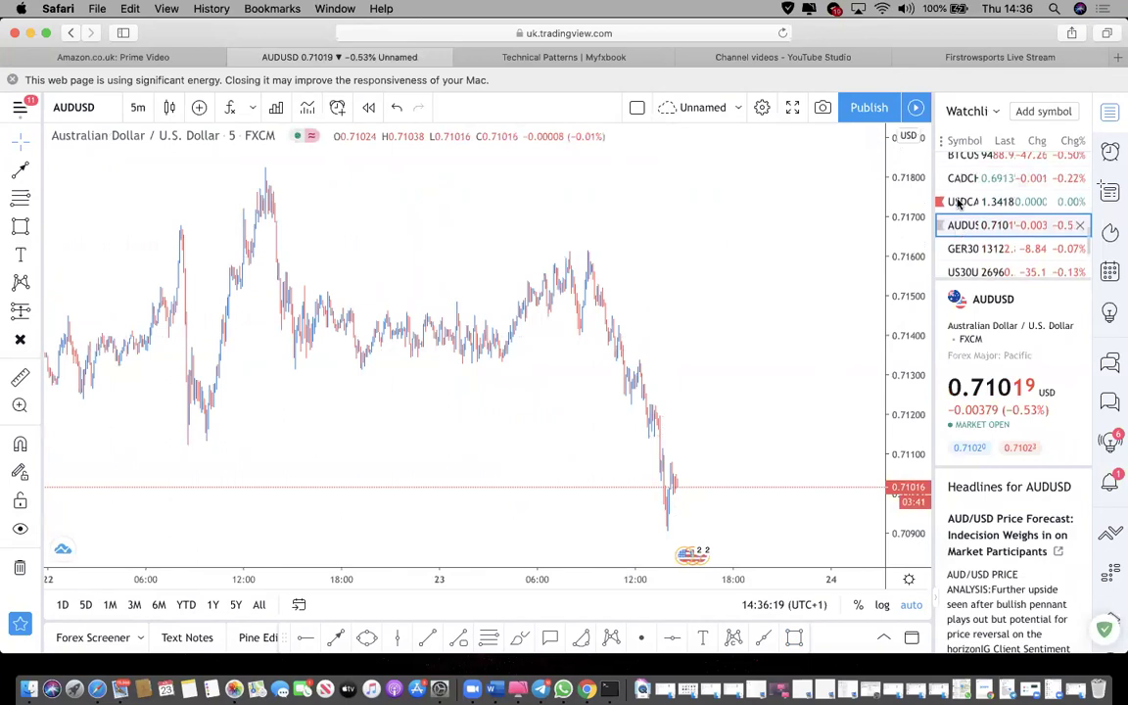
pyautogui.scroll(-10, 992, 223)
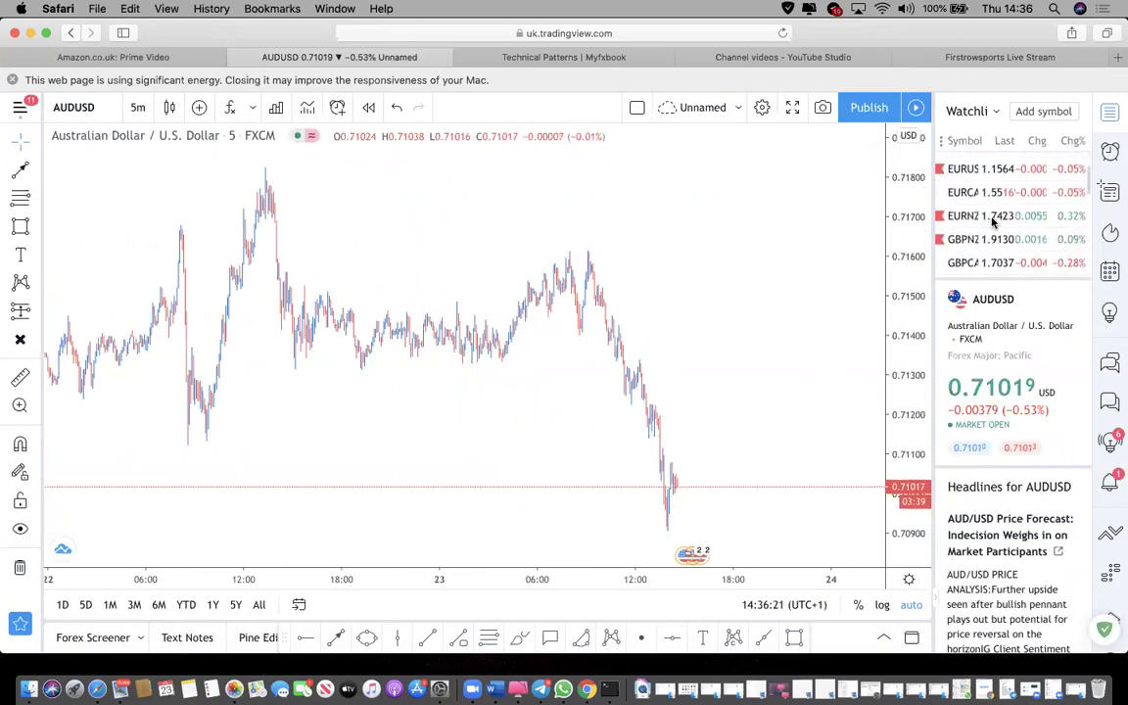
pyautogui.scroll(-10, 993, 224)
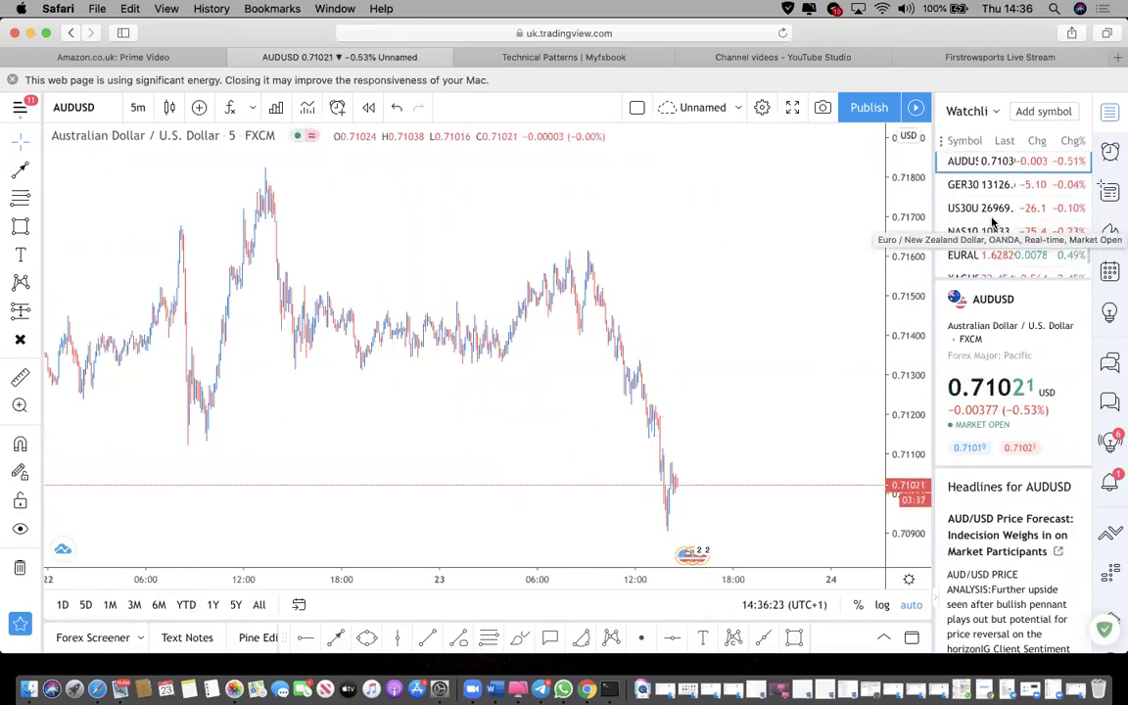
pyautogui.scroll(5, 992, 223)
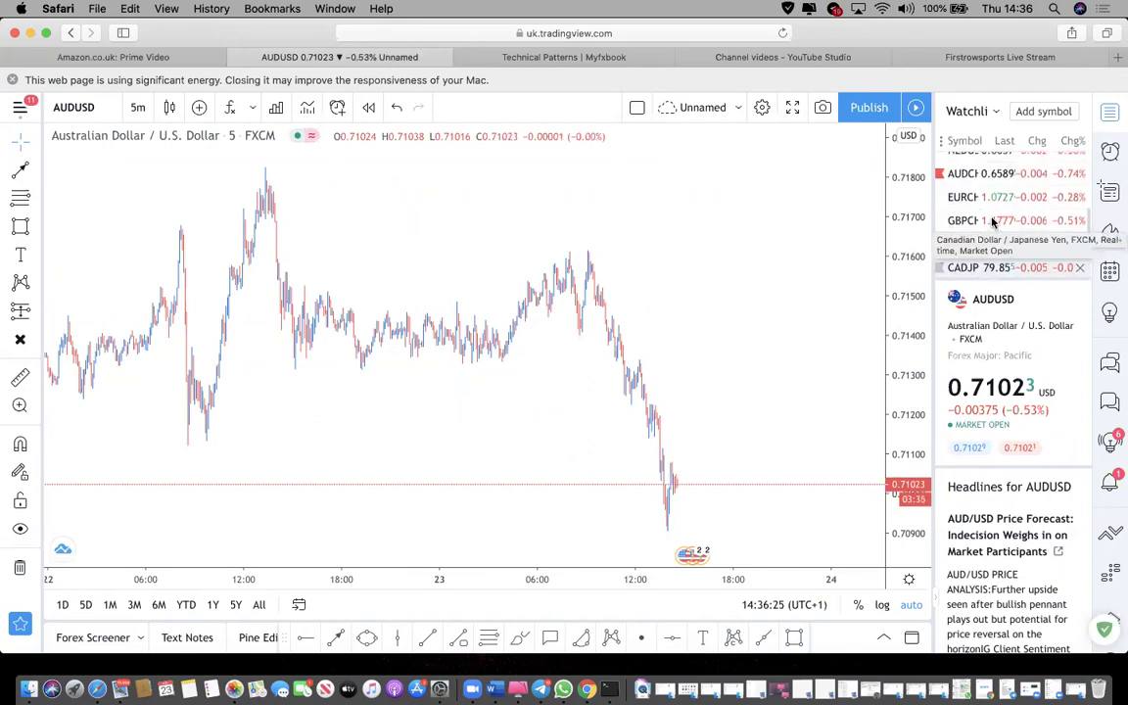
pyautogui.click(992, 220)
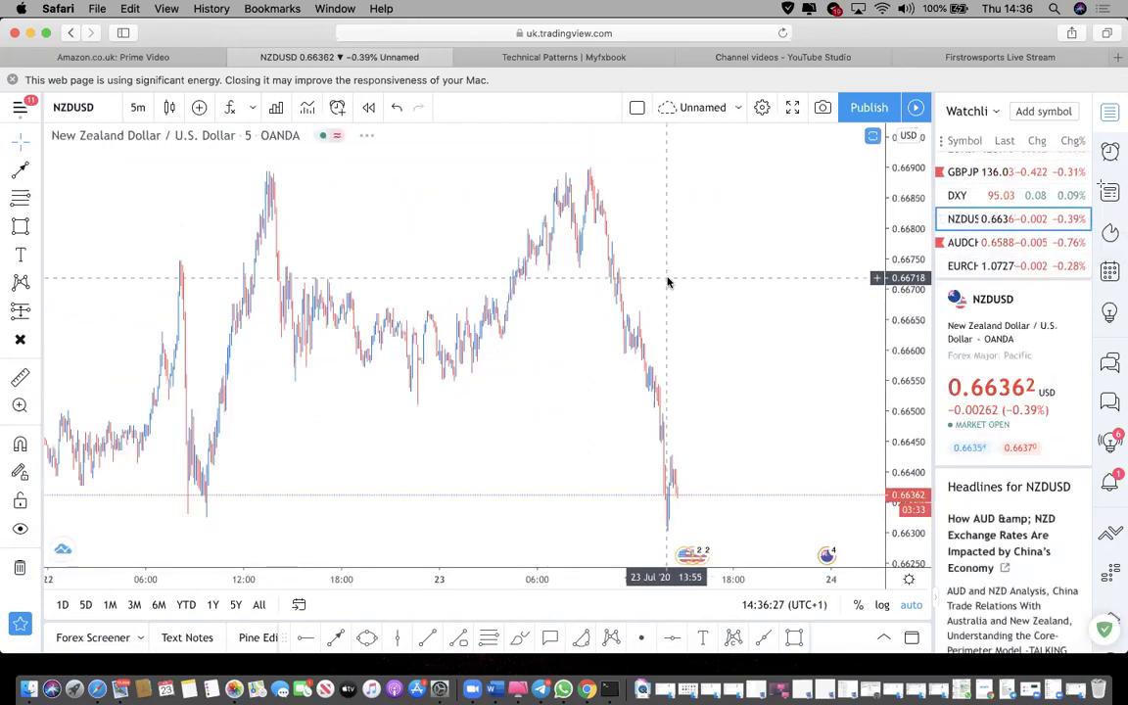
pyautogui.scroll(5, 667, 279)
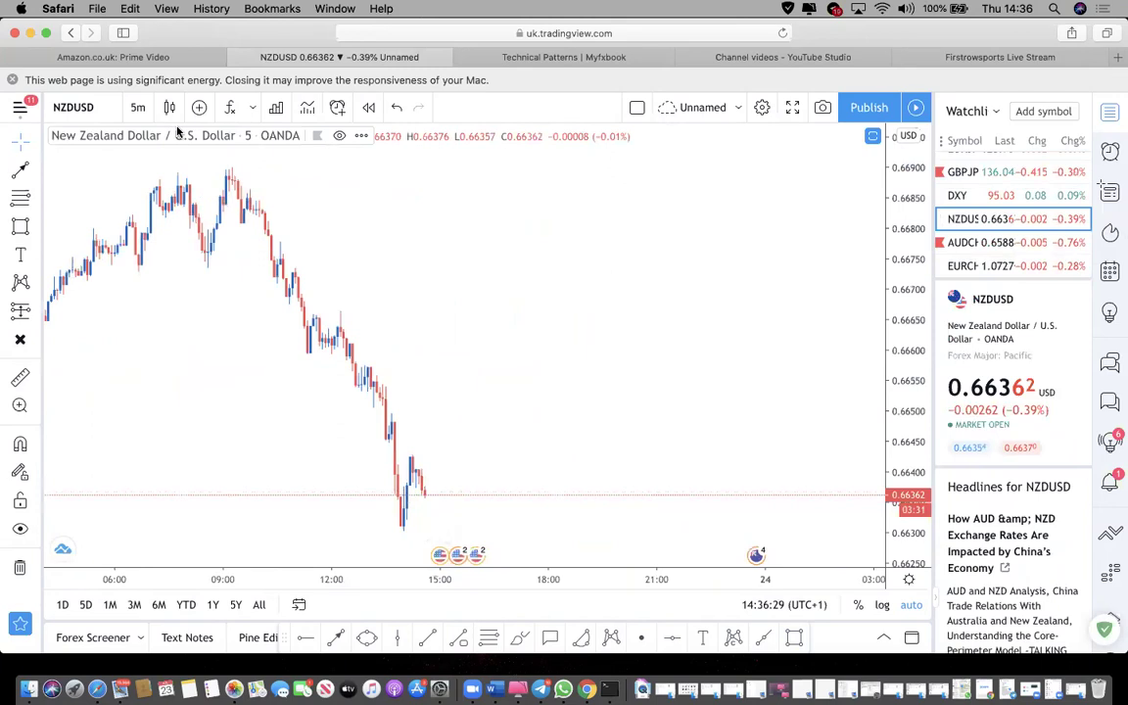
pyautogui.click(135, 108)
pyautogui.click(164, 260)
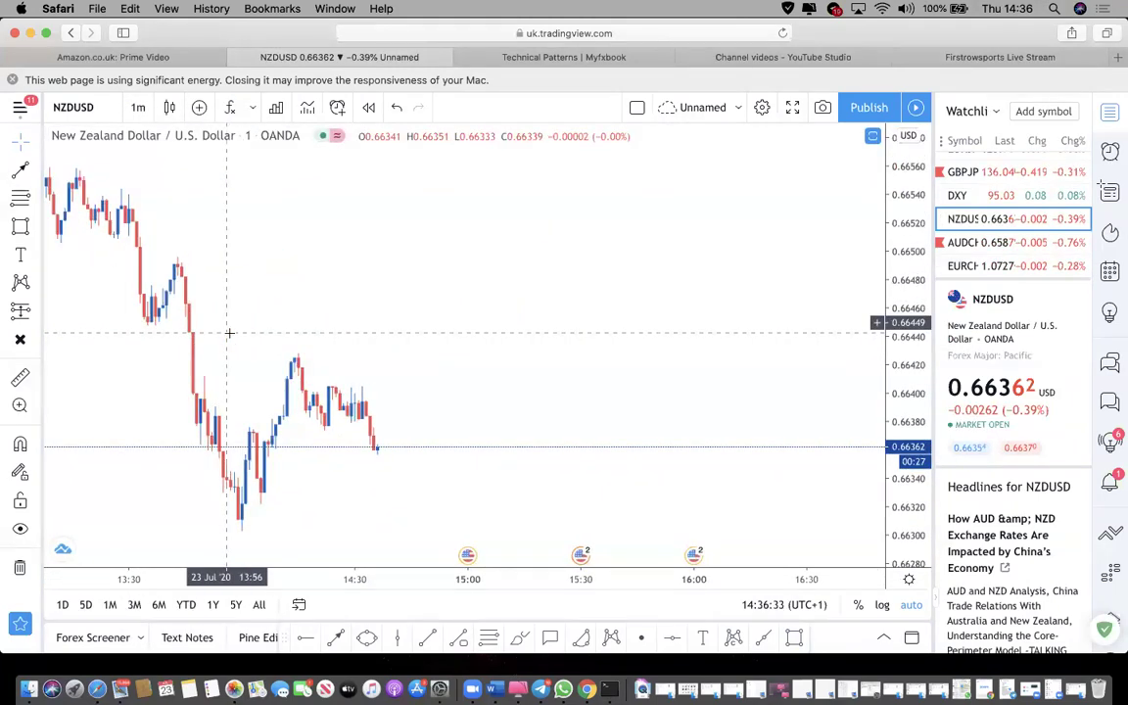
# Draw a horizontal arrow on NZDUSD at about 0.66492, from the last swing high before the low to about 15:35.
pyautogui.click(19, 172)
pyautogui.click(157, 265)
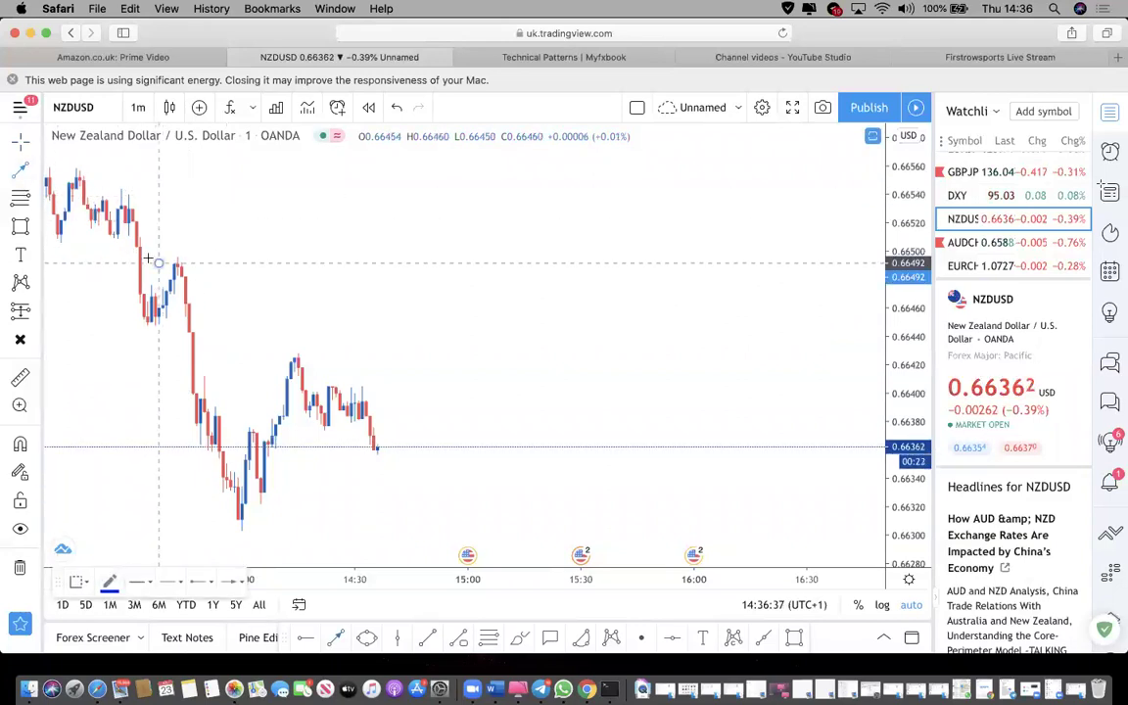
pyautogui.click(598, 263)
# Open the AUDUSD 1-minute chart and draw a horizontal arrow at about 0.71109 from the last swing high before the low to about 15:11.
pyautogui.scroll(5, 970, 217)
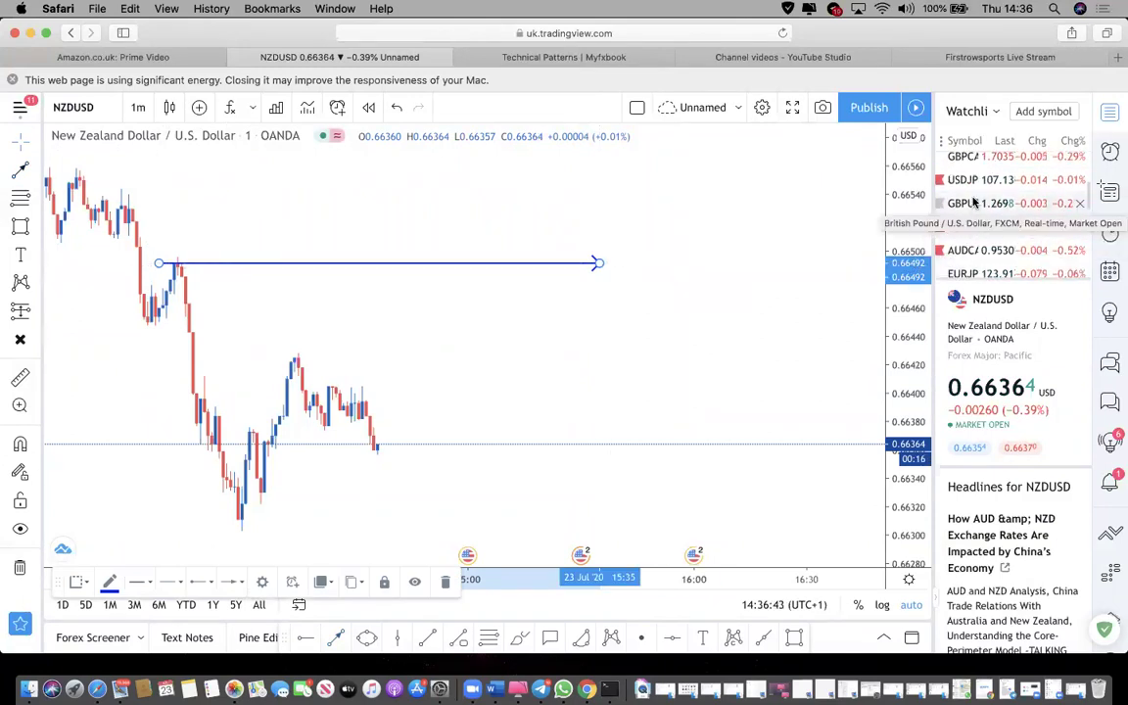
pyautogui.scroll(-6, 974, 211)
pyautogui.scroll(8, 978, 214)
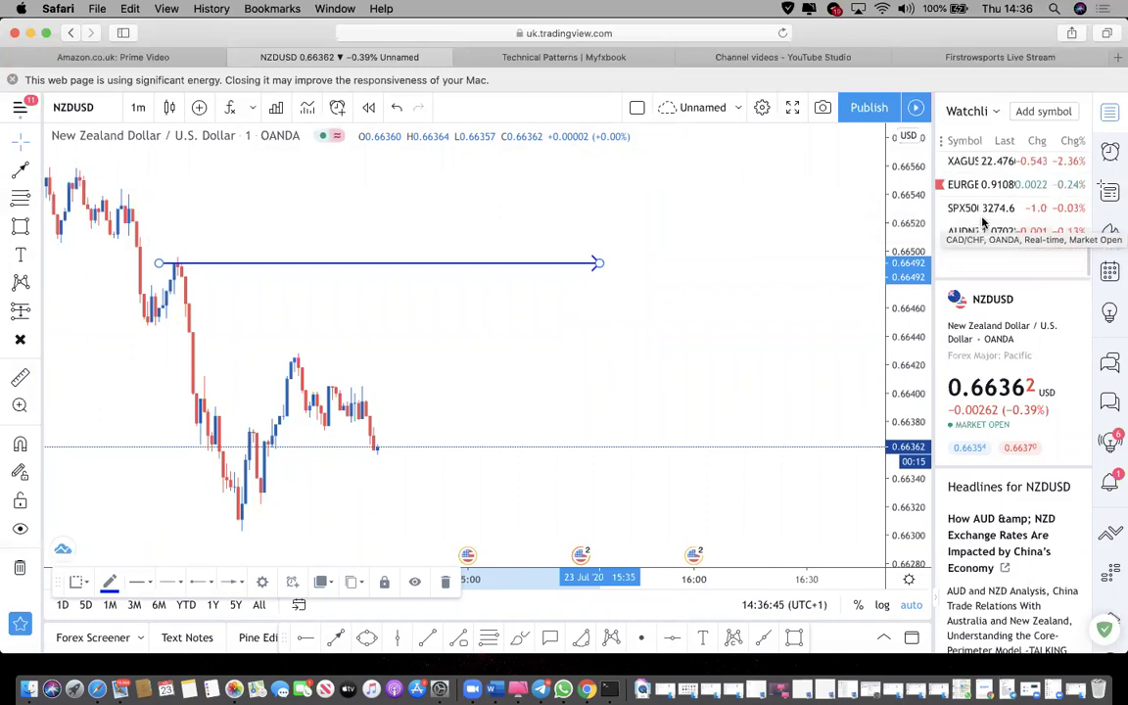
pyautogui.scroll(2, 985, 193)
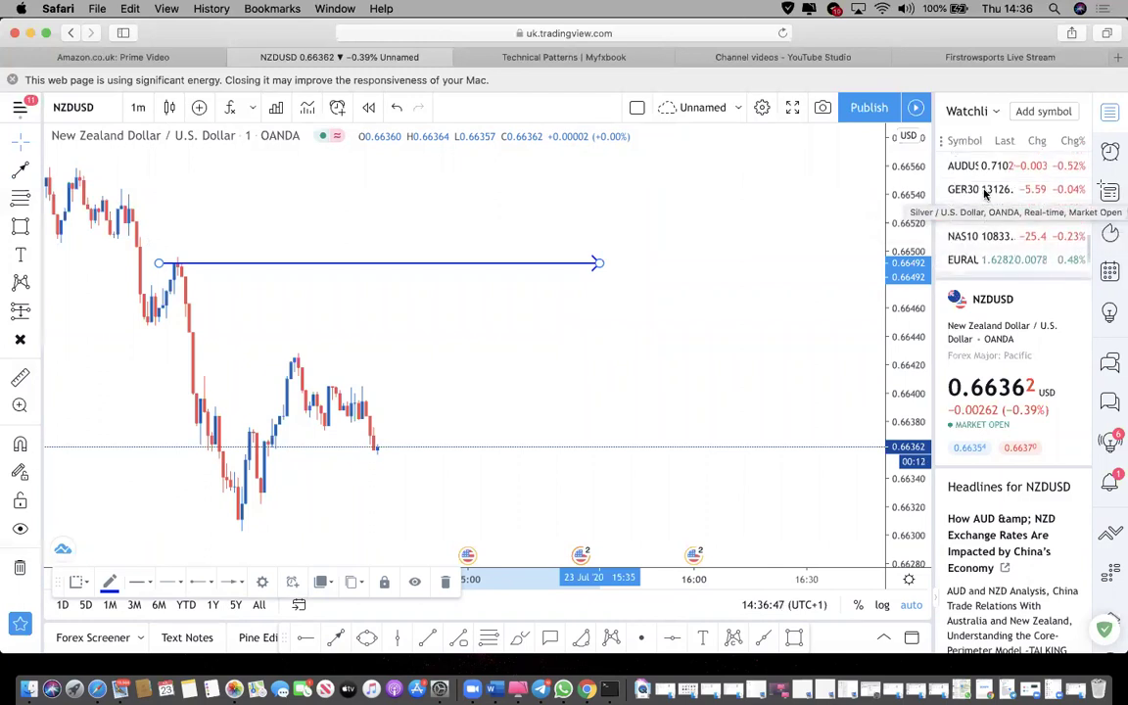
pyautogui.click(975, 174)
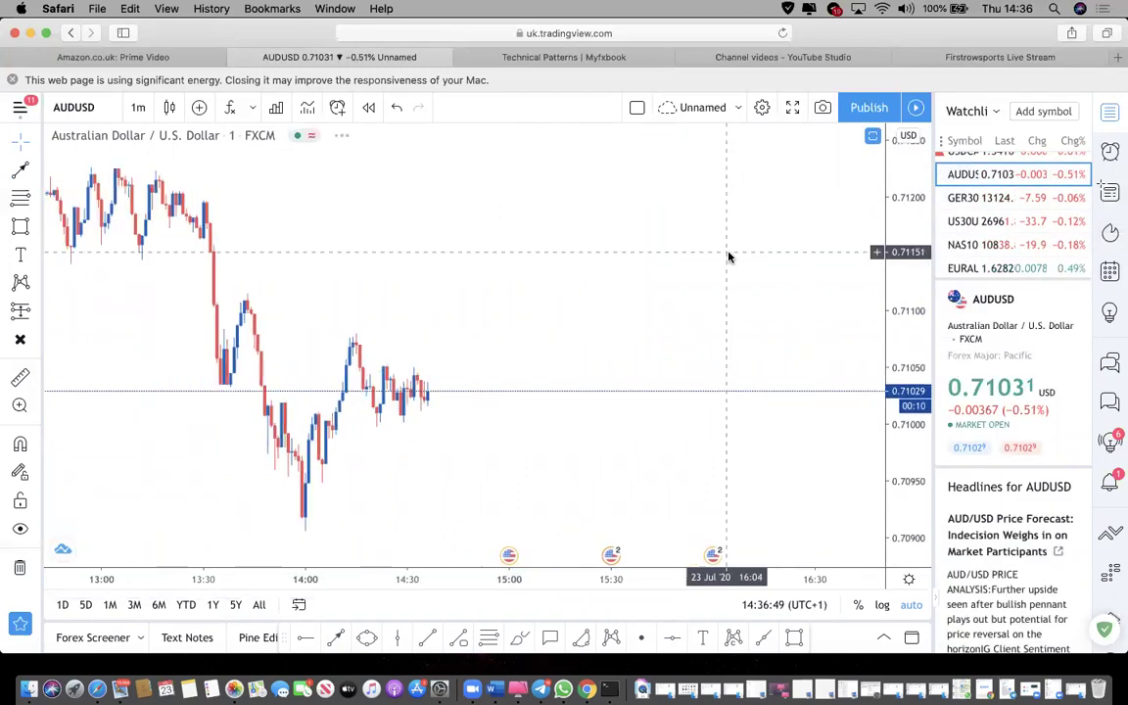
pyautogui.click(20, 169)
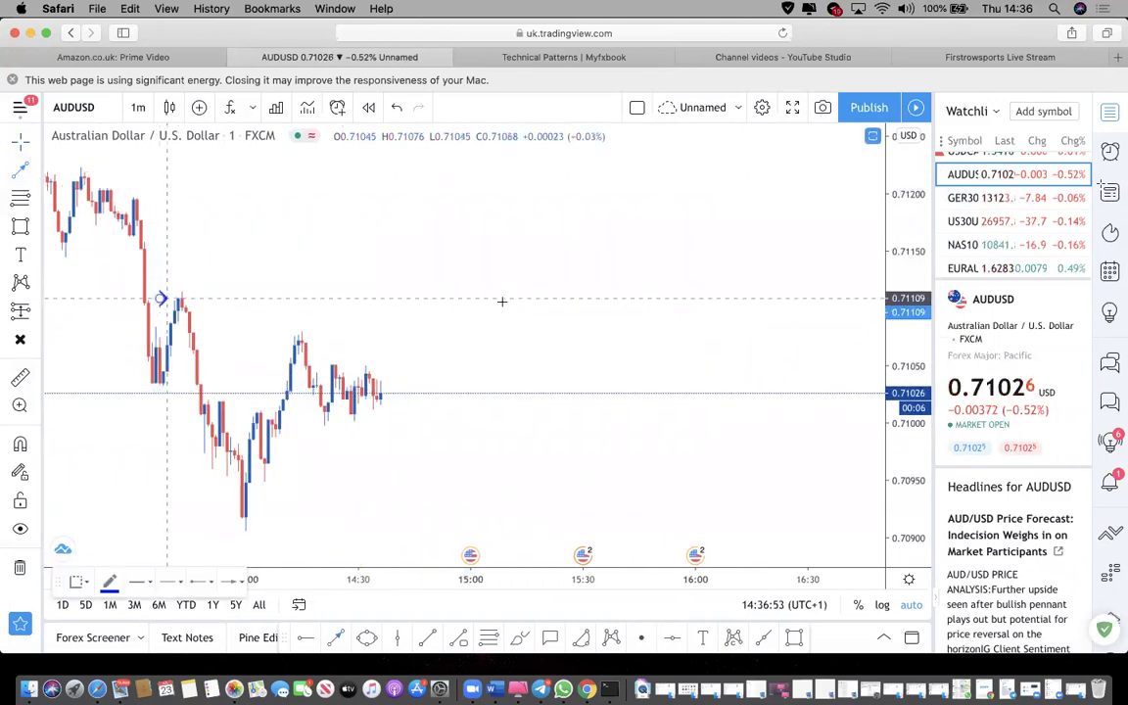
pyautogui.click(510, 299)
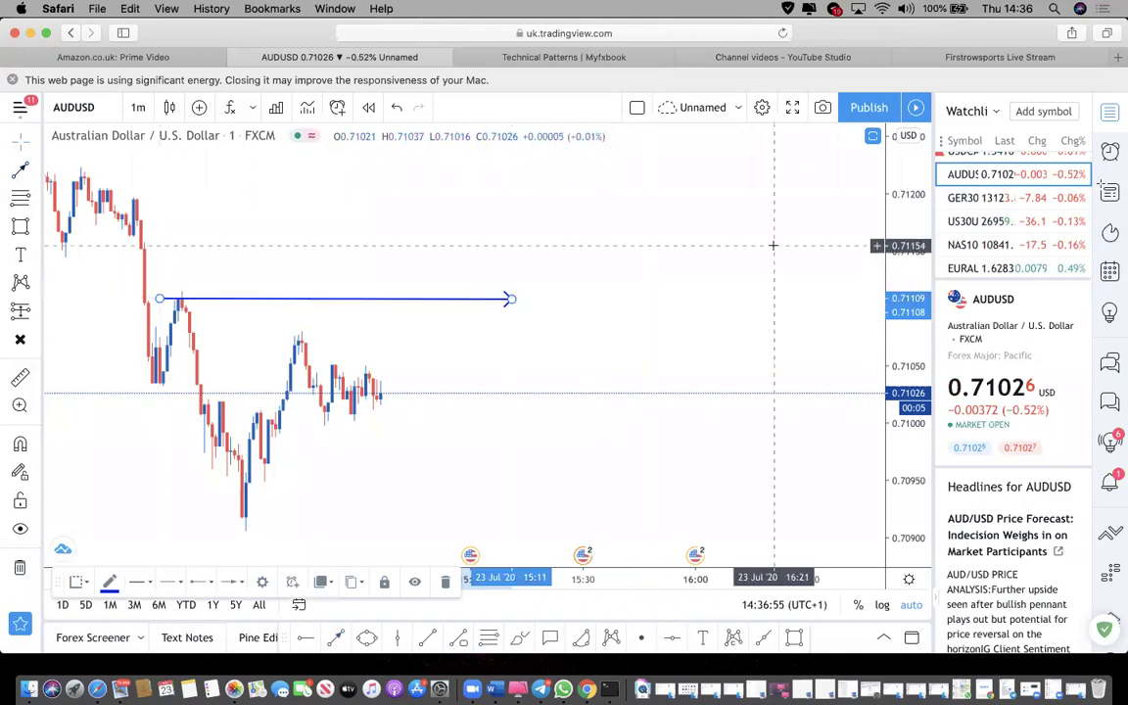
# Find GBPJPY in the watchlist and open its 1-minute chart to view the recent price action.
pyautogui.scroll(2, 1004, 201)
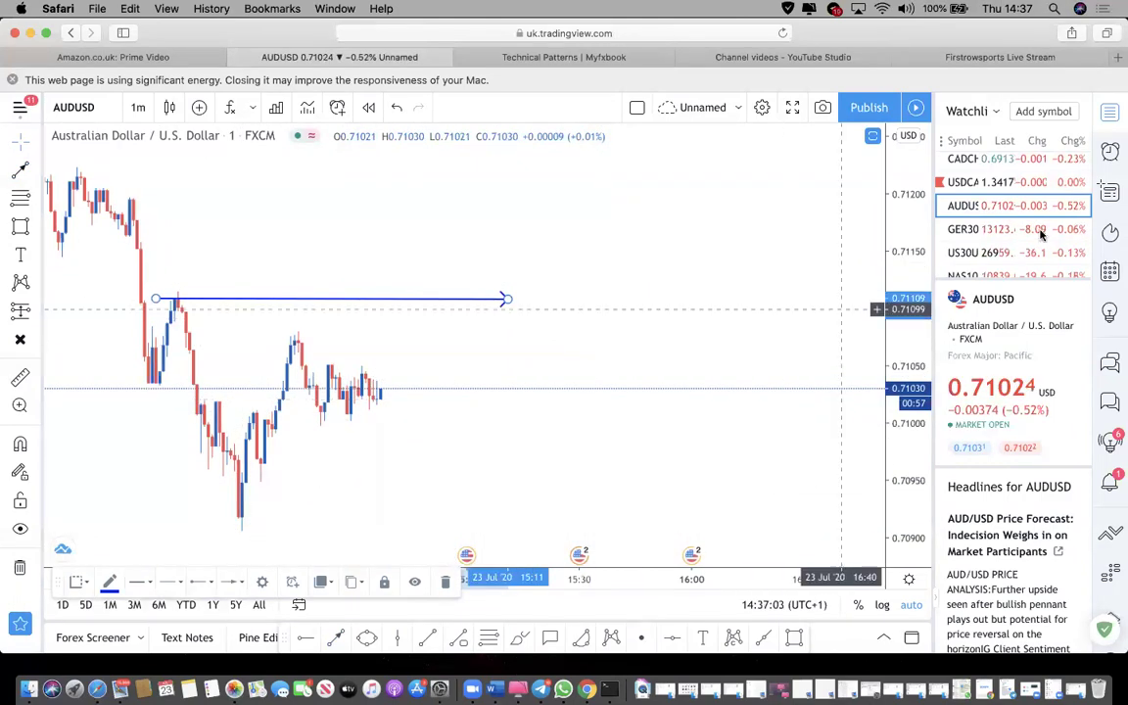
pyautogui.scroll(1, 1044, 225)
pyautogui.scroll(6, 1046, 217)
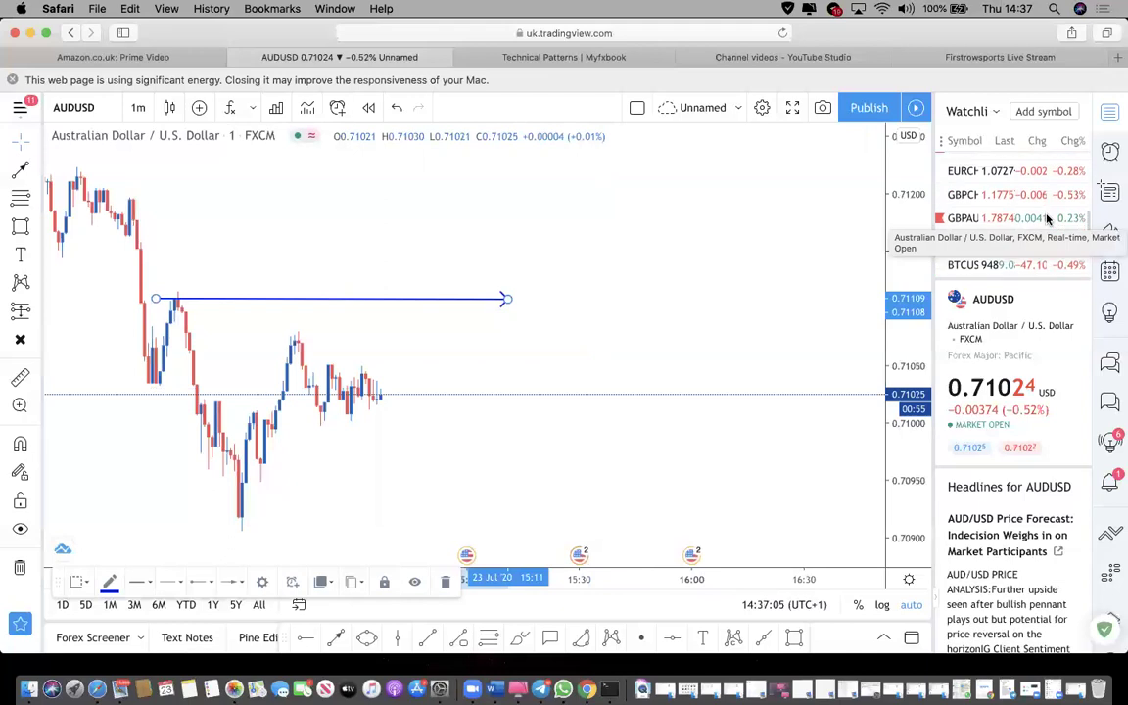
pyautogui.scroll(3, 1046, 217)
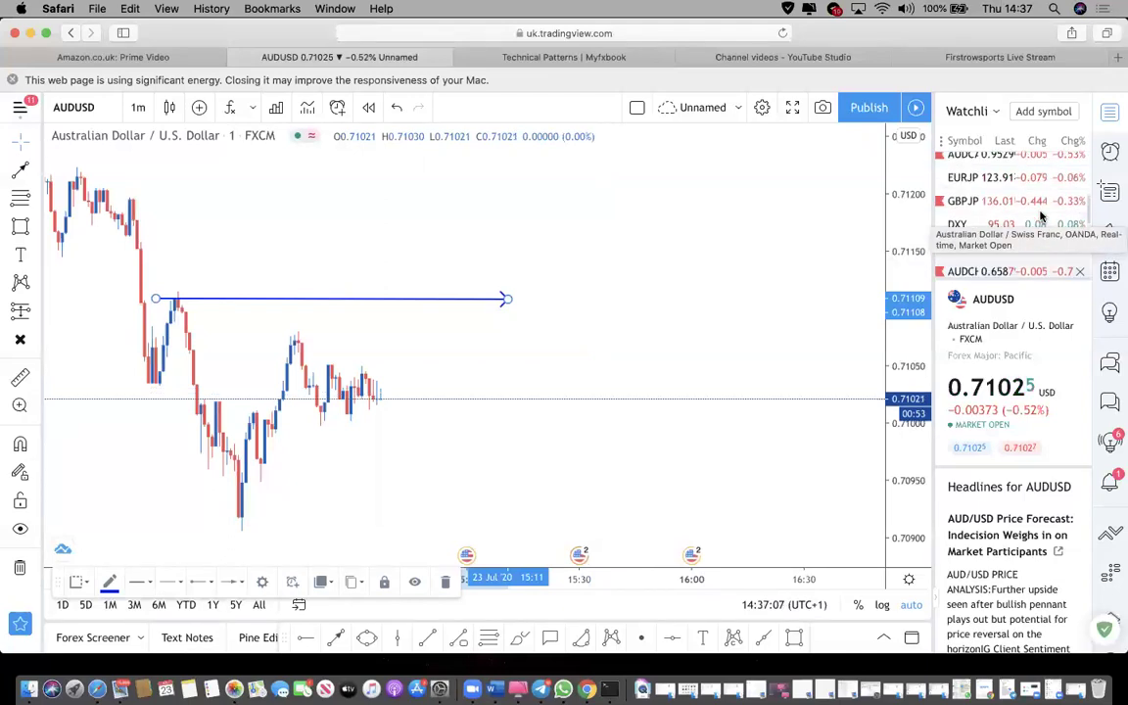
pyautogui.click(1003, 214)
pyautogui.scroll(-3, 564, 264)
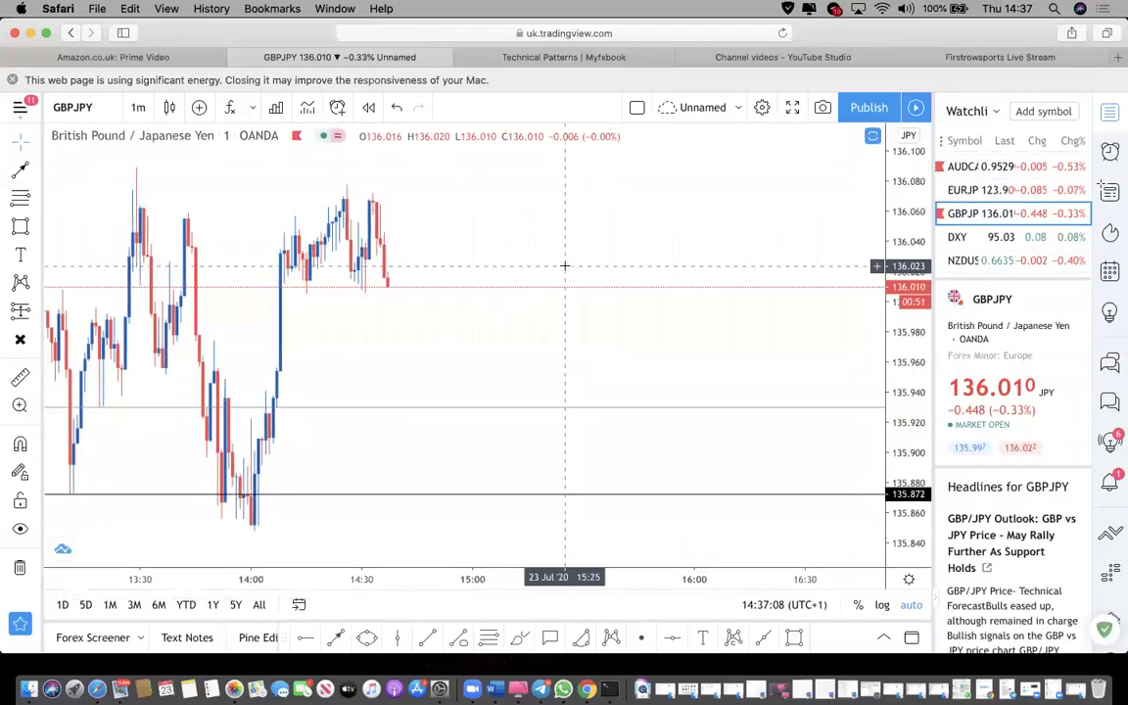
# Draw a horizontal ray on the GBPJPY 1-minute chart at about 135.926, starting from the 14:01 candle near the low.
pyautogui.scroll(-6, 564, 264)
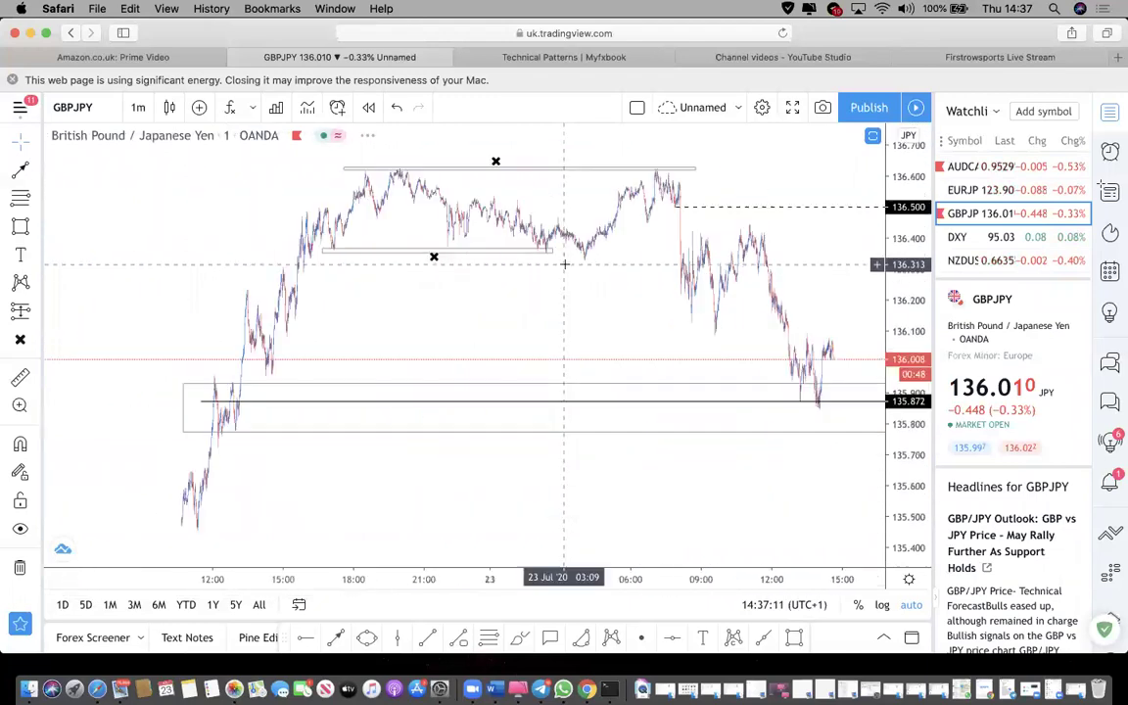
pyautogui.hscroll(5, 232, 382)
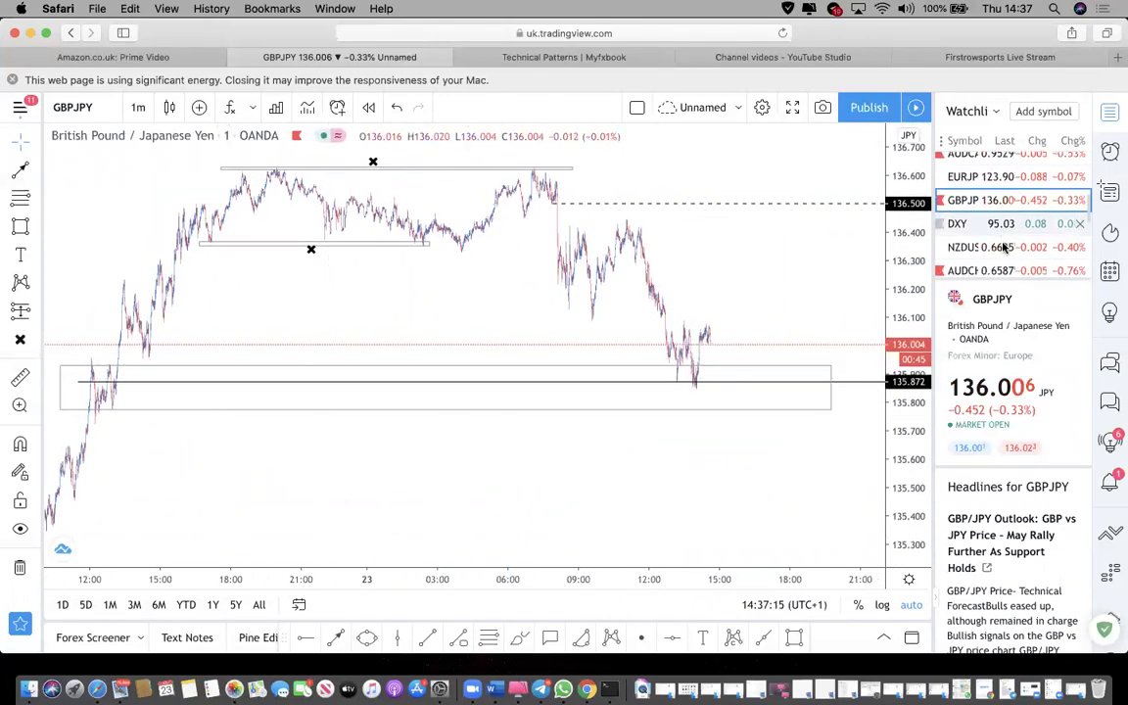
pyautogui.scroll(8, 691, 280)
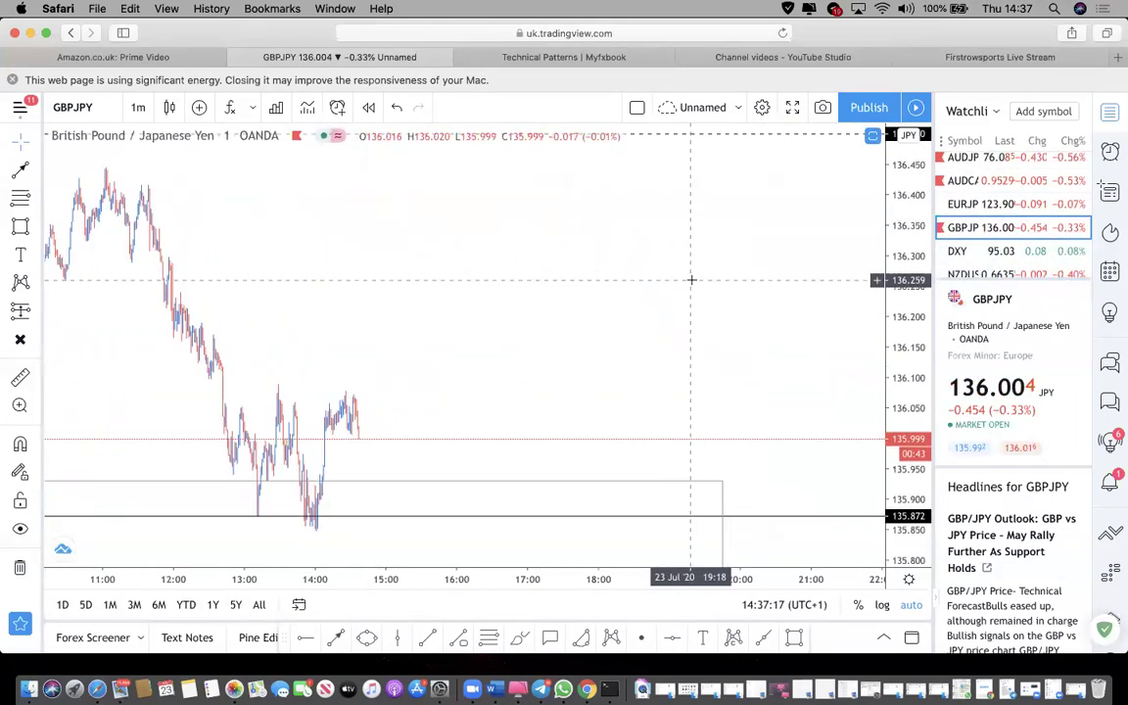
pyautogui.scroll(6, 692, 280)
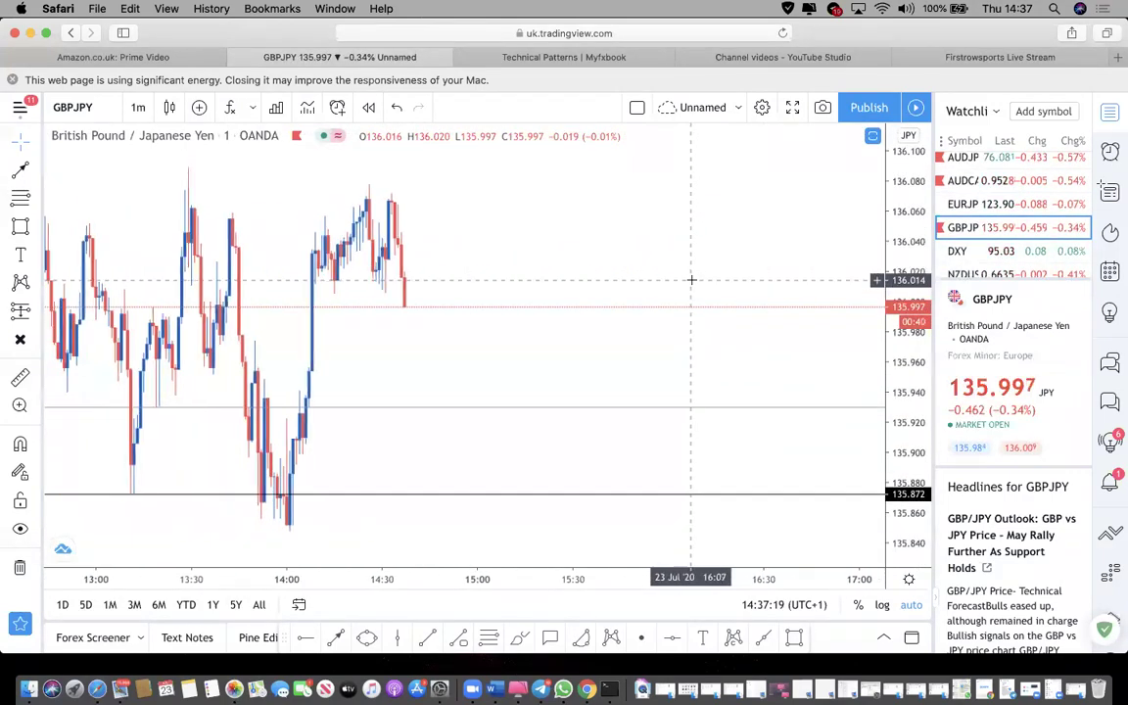
pyautogui.hscroll(-5, 214, 206)
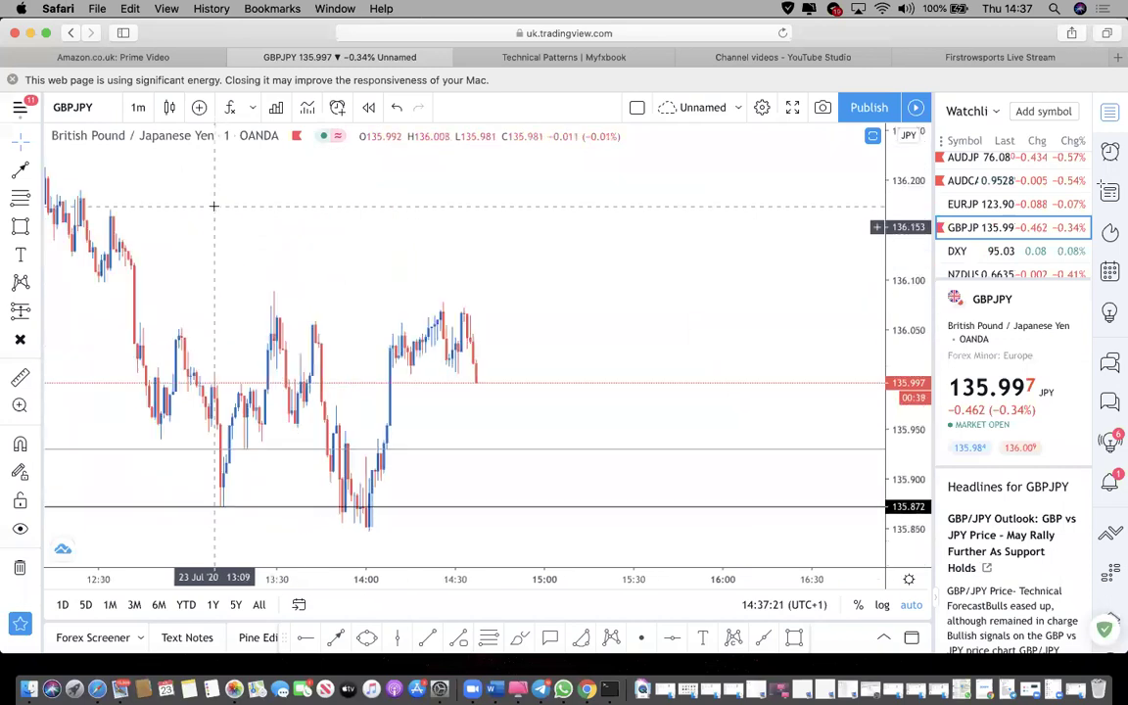
pyautogui.scroll(3, 214, 205)
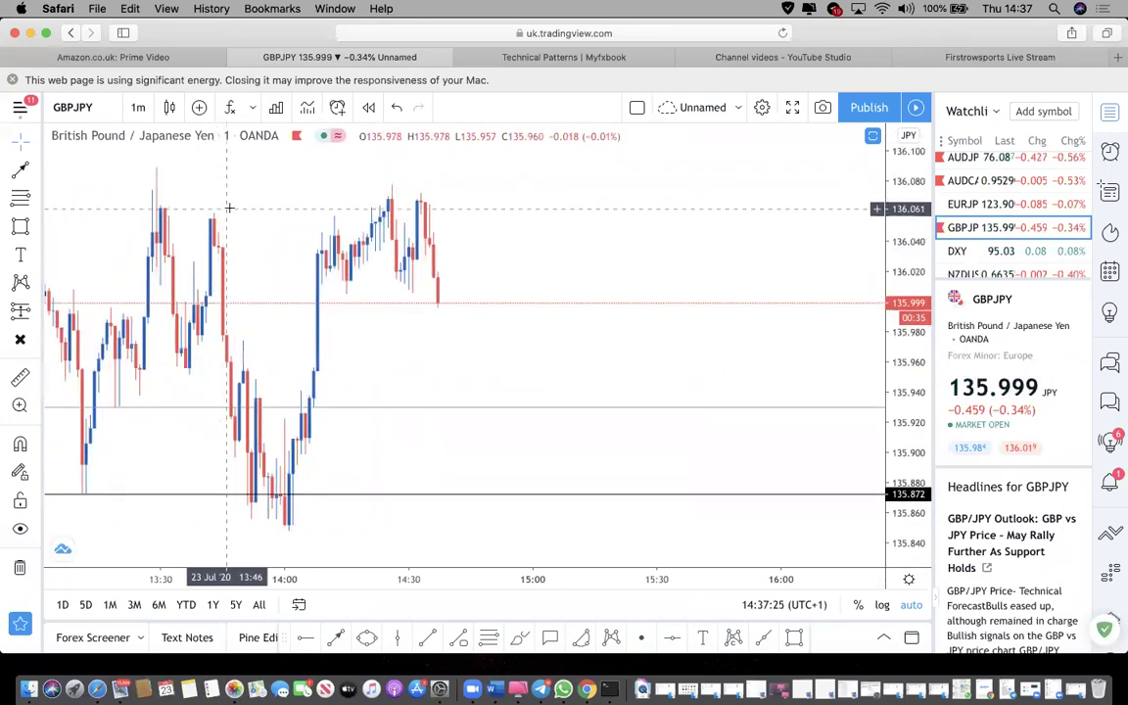
pyautogui.scroll(2, 227, 208)
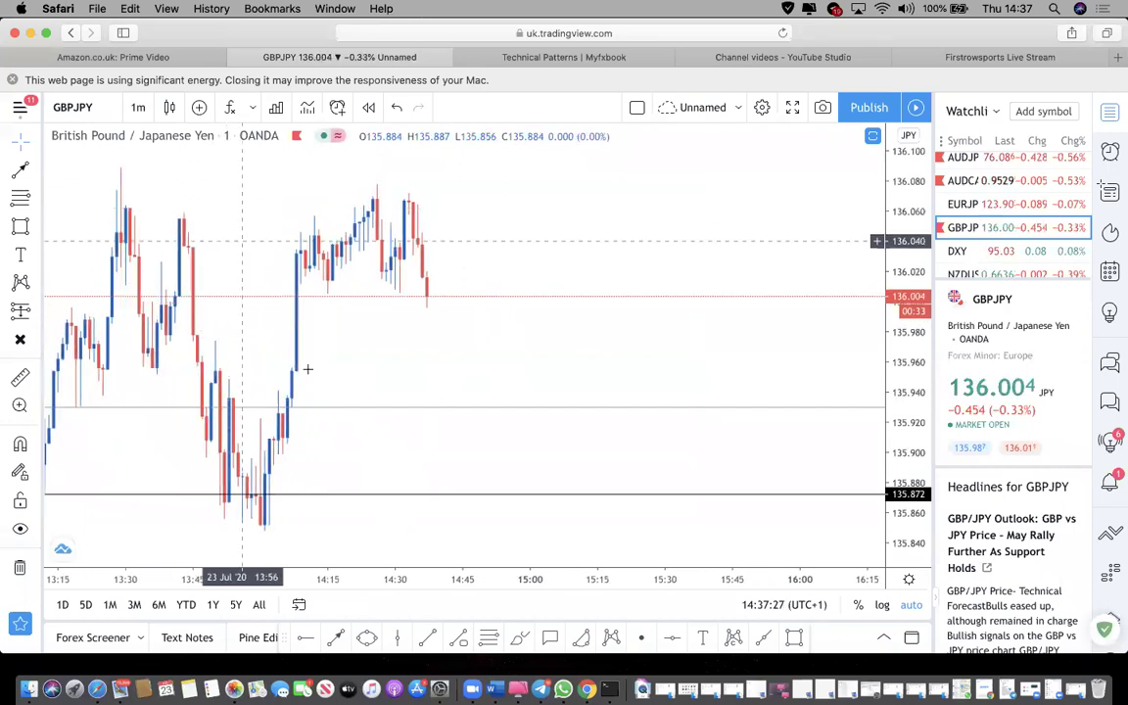
pyautogui.click(300, 637)
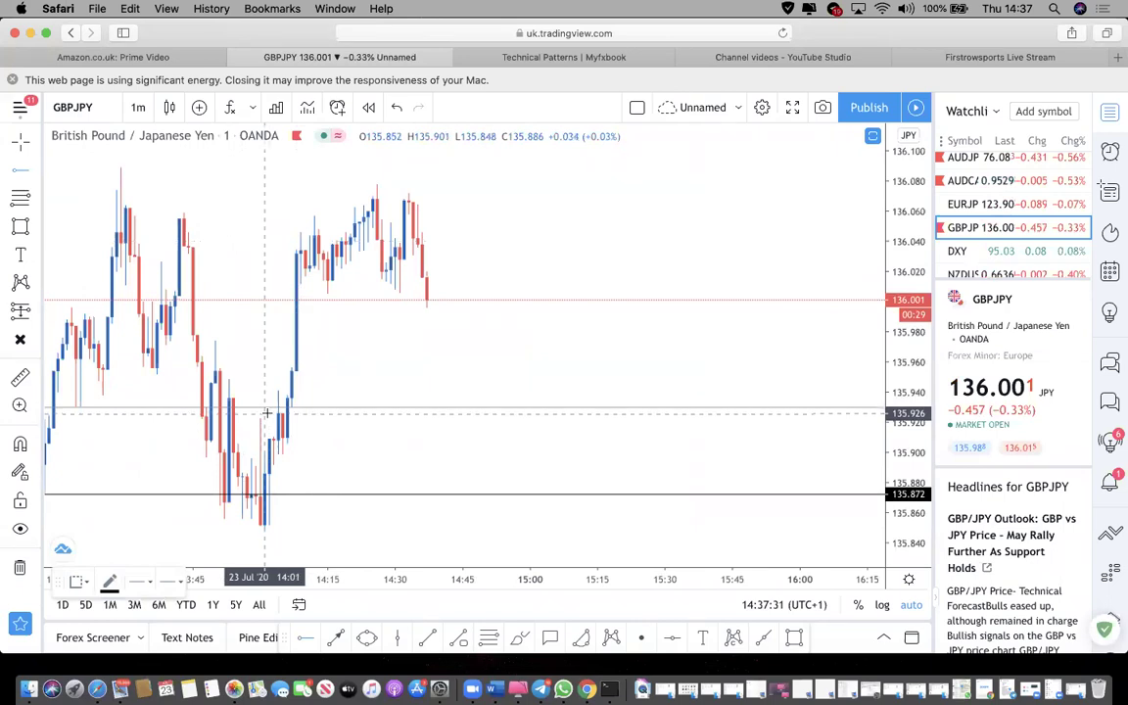
pyautogui.click(291, 413)
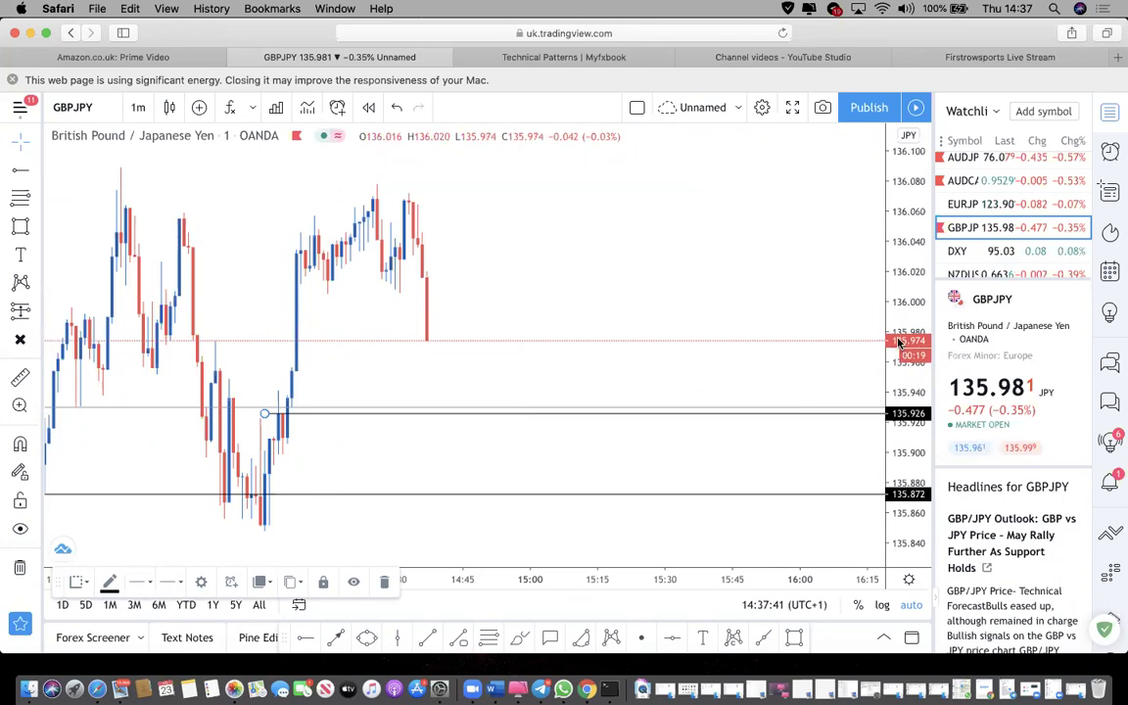
# Check the DXY 1-minute chart for its break of structure and return to the GBPJPY chart.
pyautogui.scroll(-3, 363, 247)
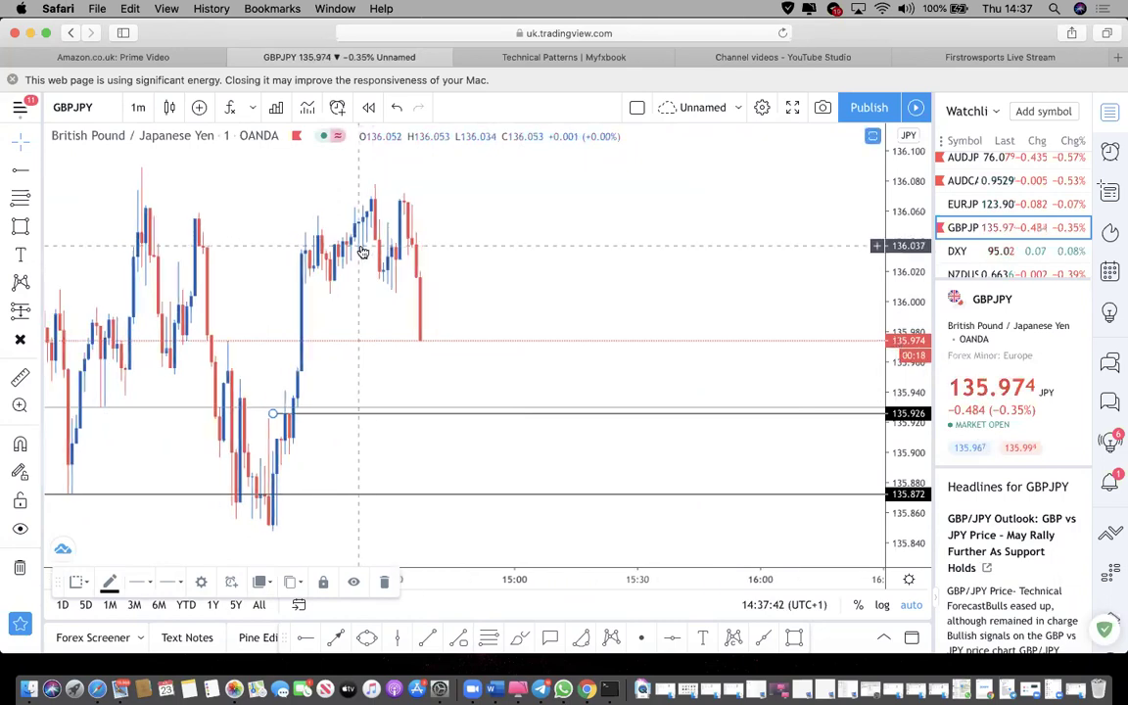
pyautogui.click(988, 253)
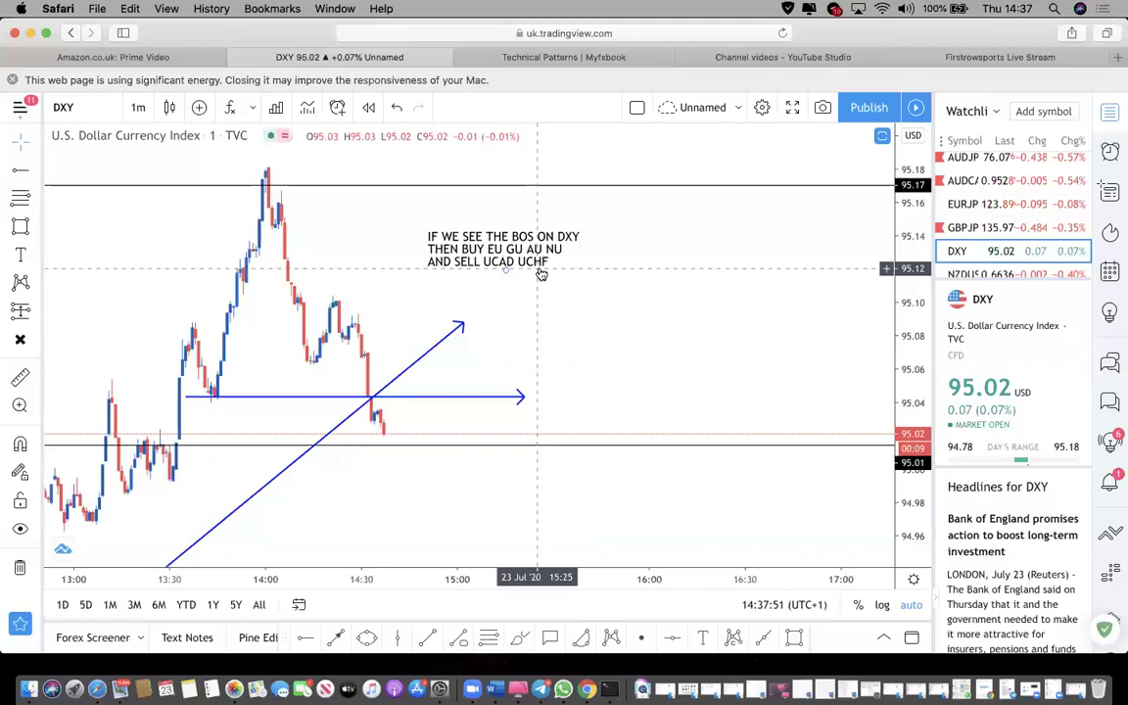
pyautogui.scroll(-5, 380, 313)
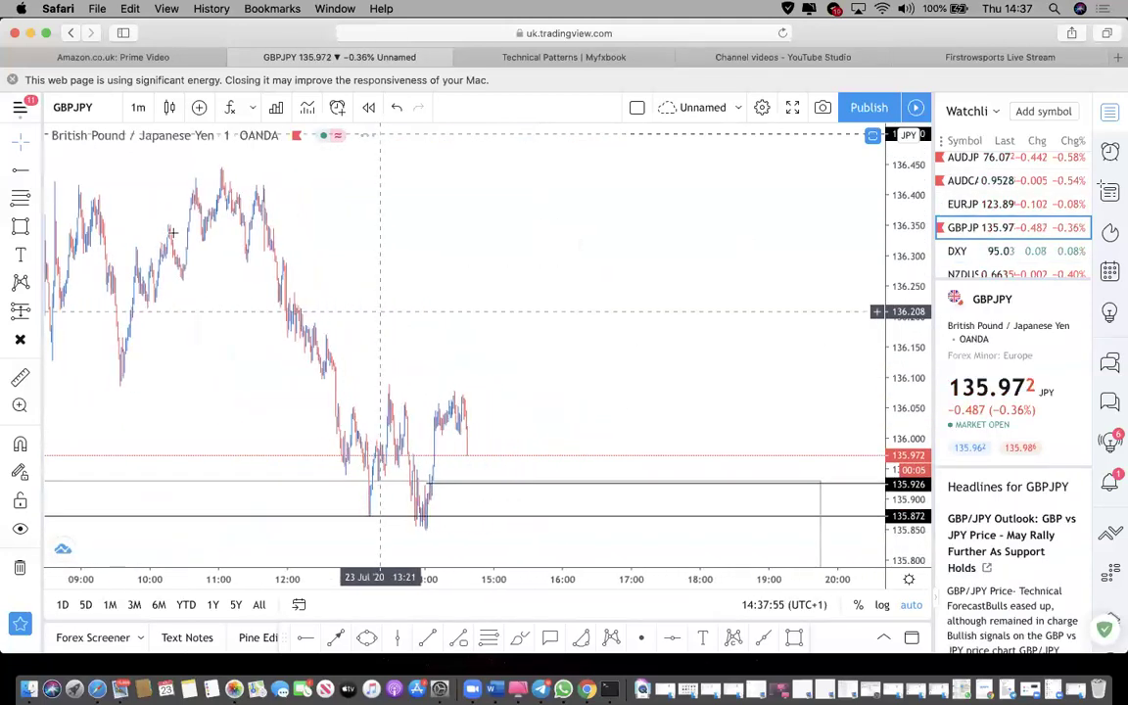
# Place a long position on GBPJPY with entry at 135.926, stop at 135.849 below the low and target at 136.500.
pyautogui.click(37, 284)
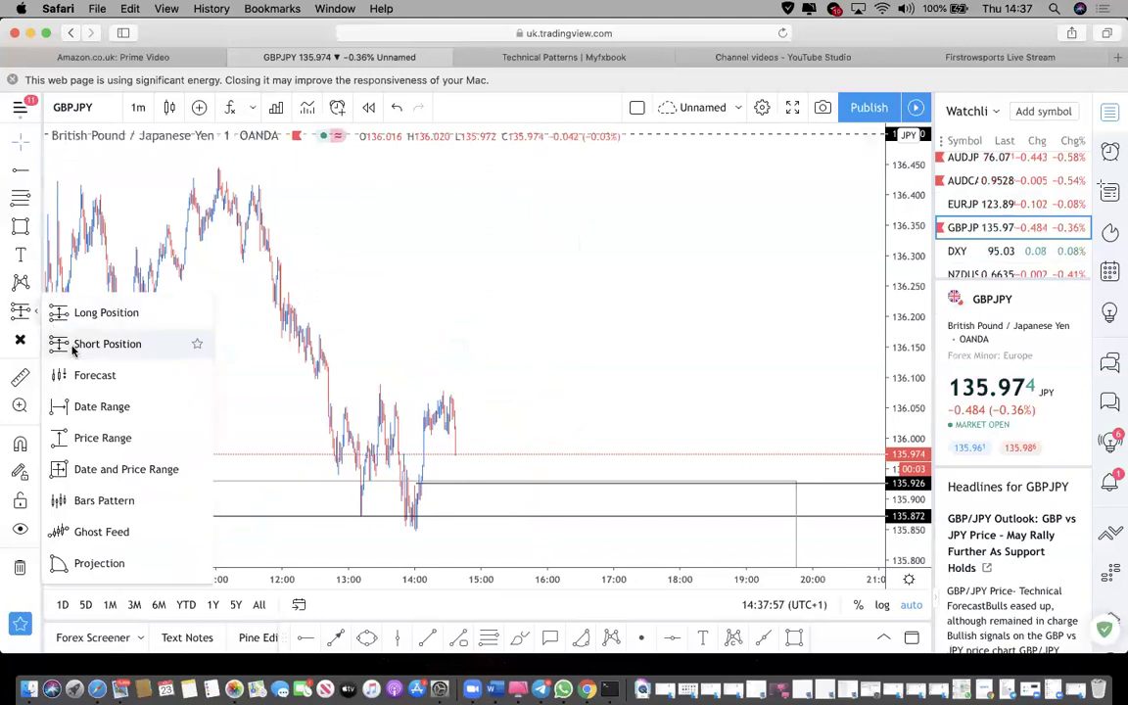
pyautogui.click(63, 313)
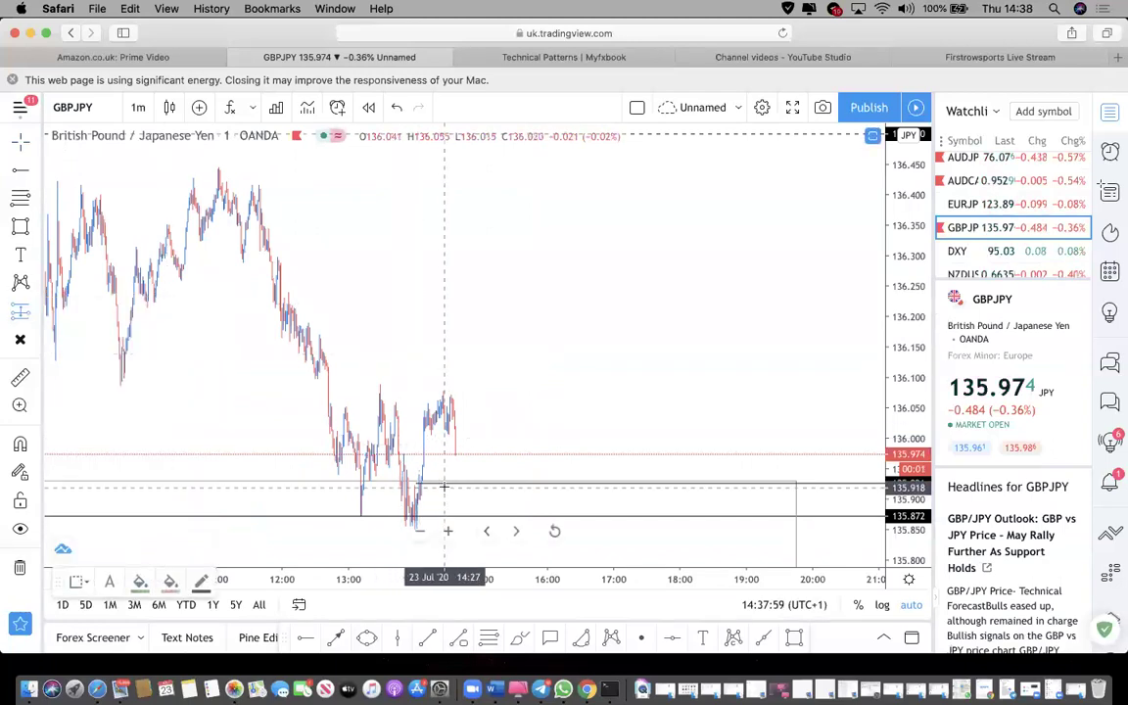
pyautogui.click(444, 482)
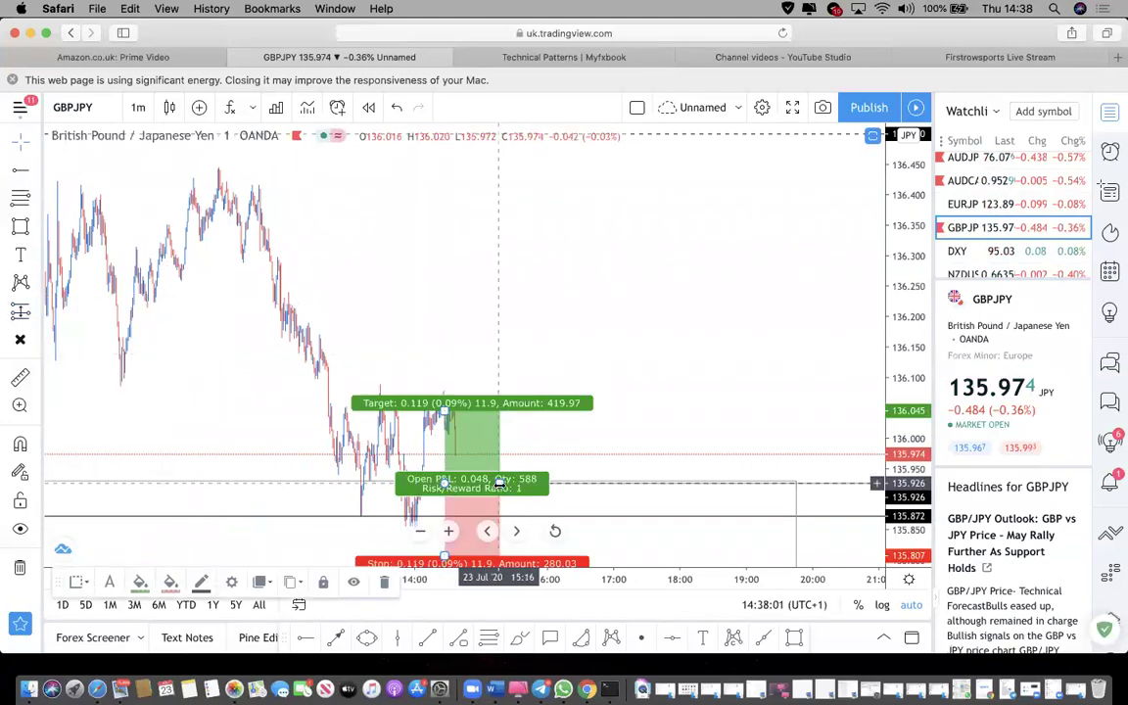
pyautogui.moveTo(442, 560); pyautogui.dragTo(445, 532)
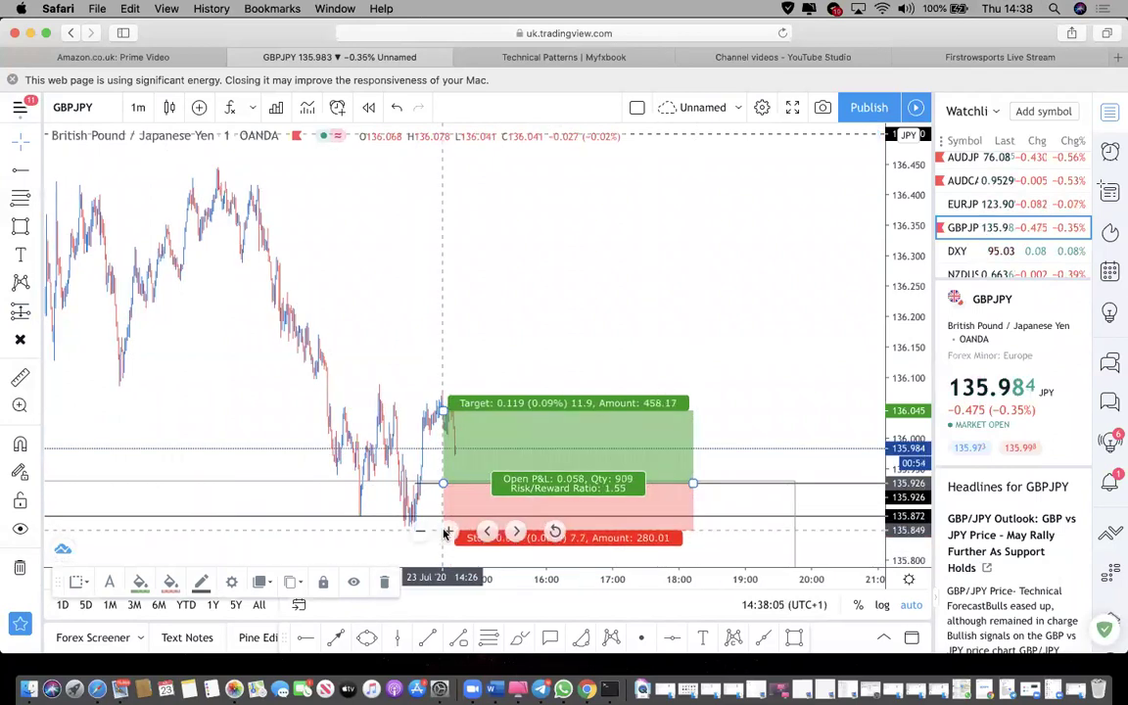
pyautogui.moveTo(443, 412); pyautogui.dragTo(594, 222)
pyautogui.scroll(10, 466, 251)
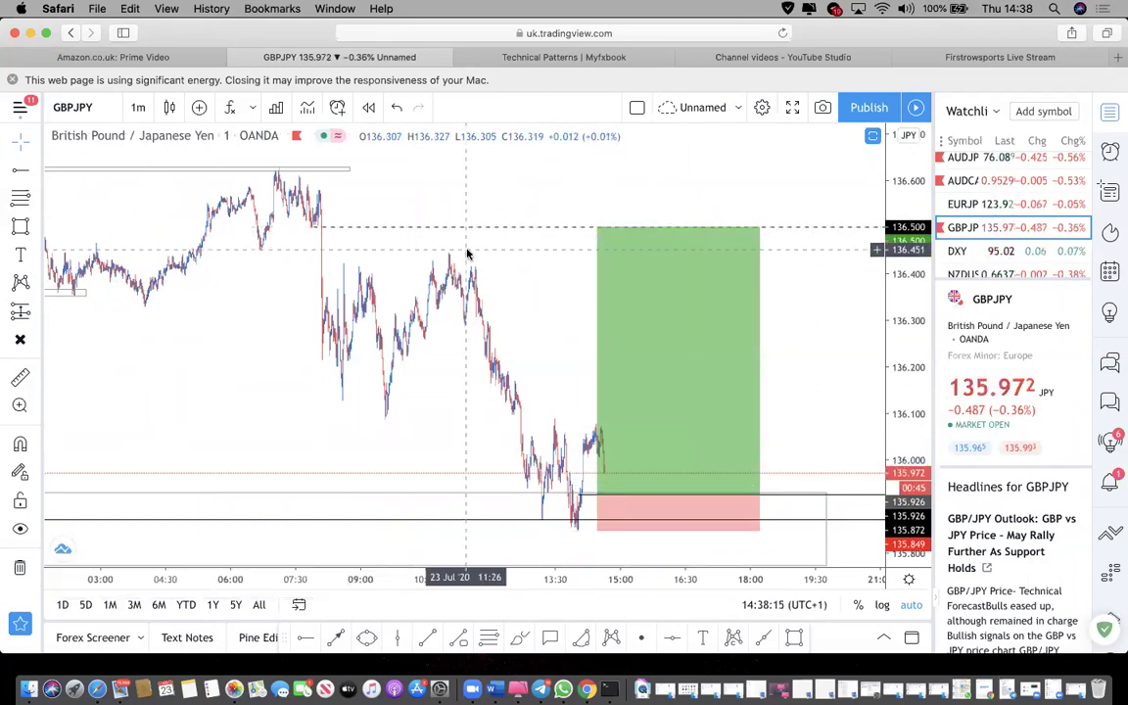
# Examine how GBPJPY's price is reacting at the long position's entry relative to its stop and target.
pyautogui.scroll(1, 468, 253)
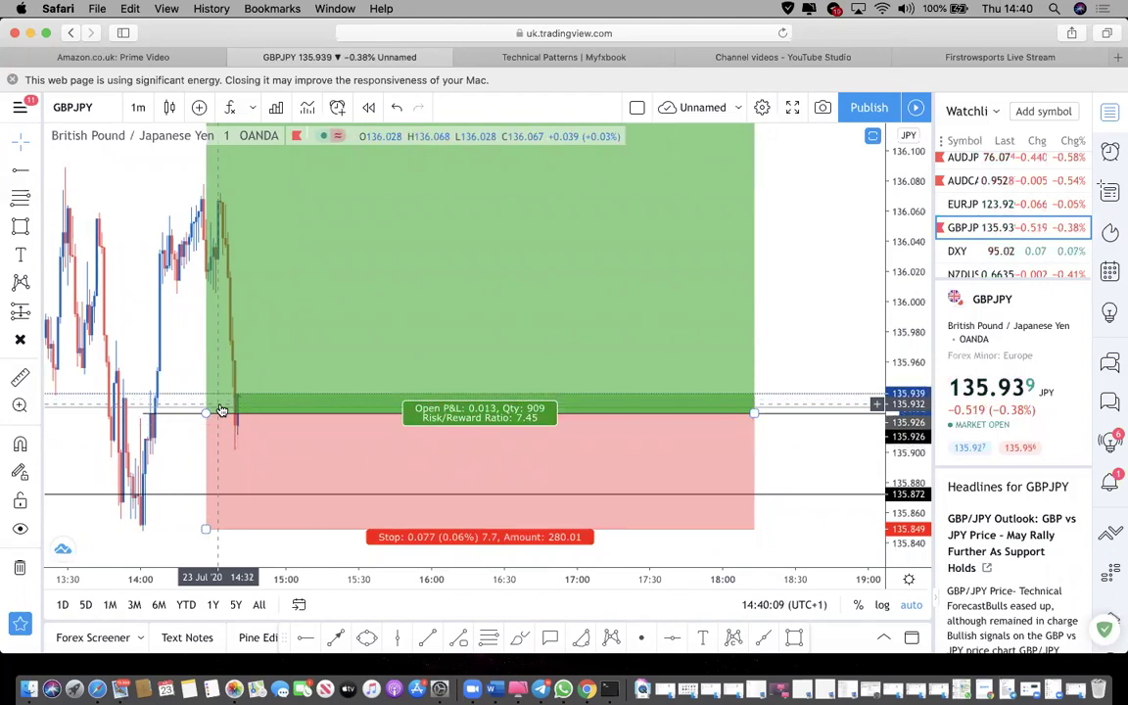
pyautogui.scroll(-5, 222, 407)
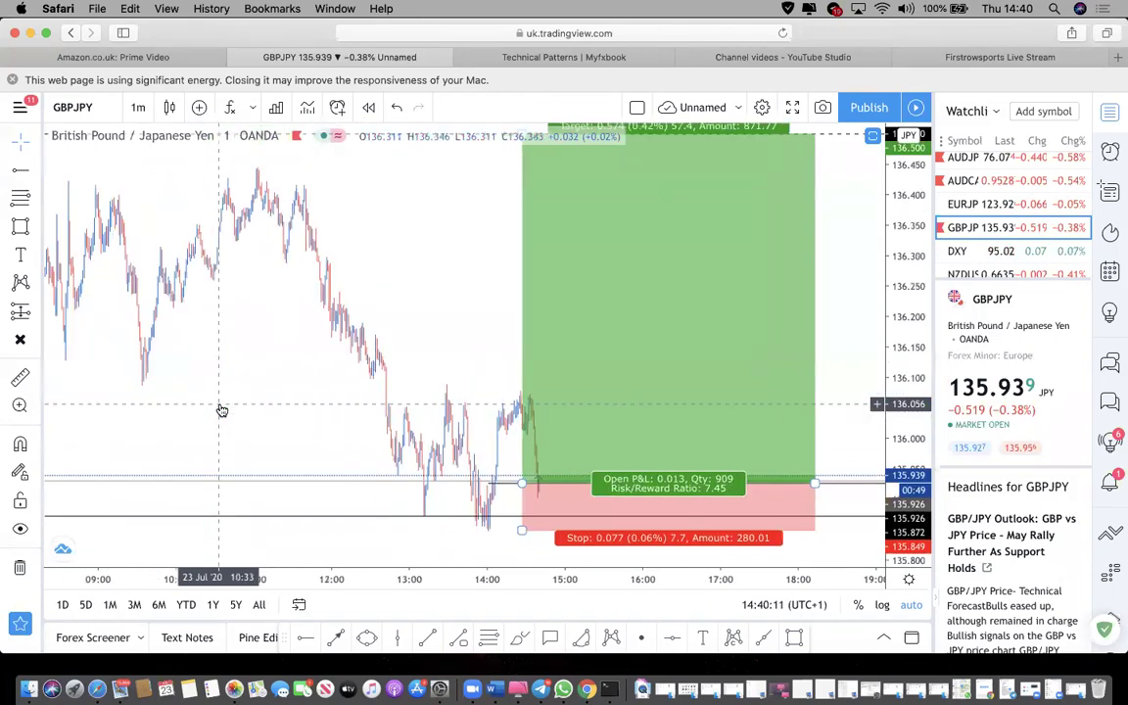
pyautogui.moveTo(642, 396)
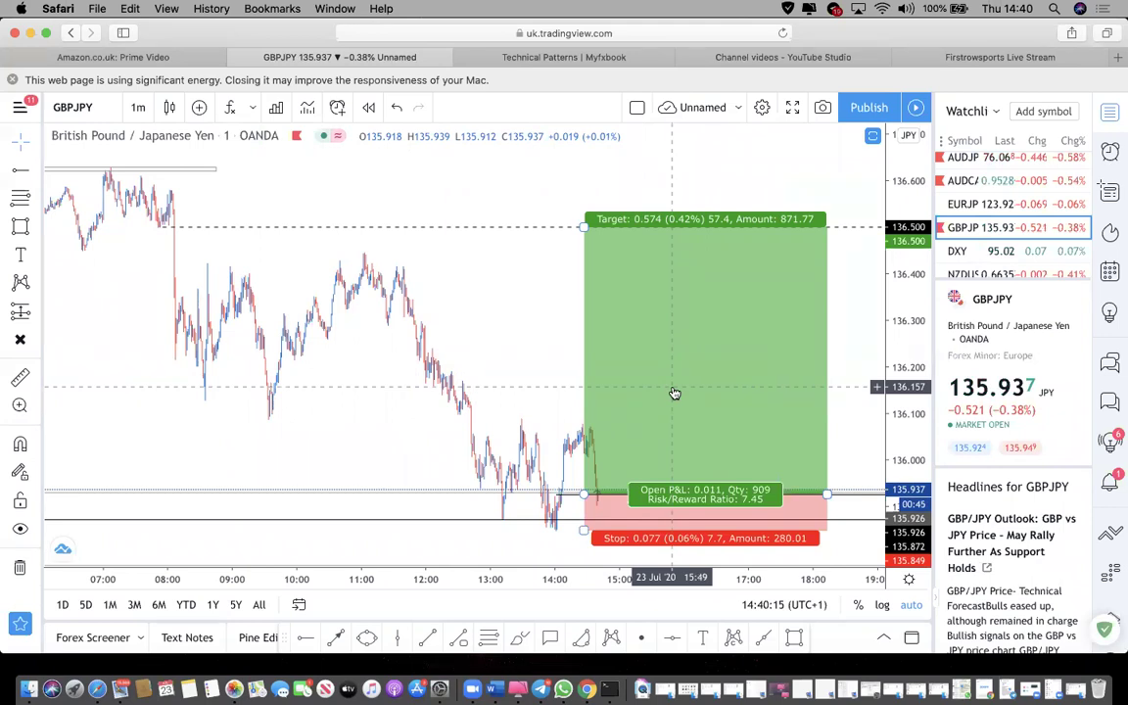
pyautogui.hscroll(3, 674, 392)
pyautogui.scroll(-1, 673, 393)
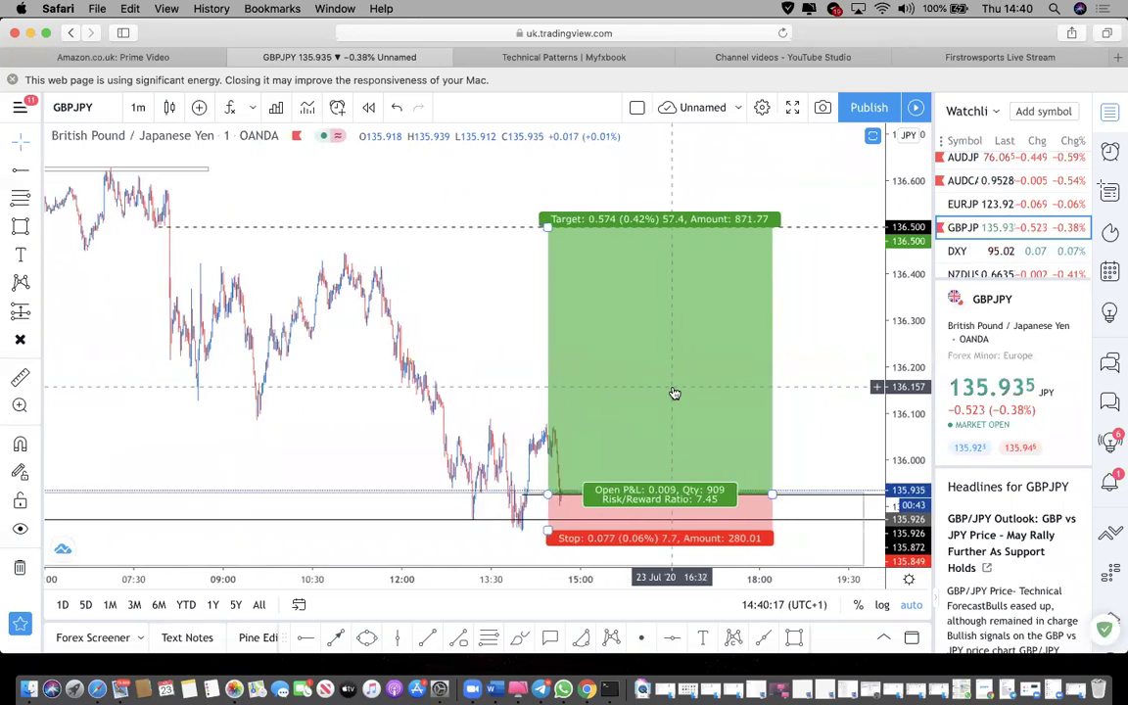
pyautogui.scroll(-1, 674, 393)
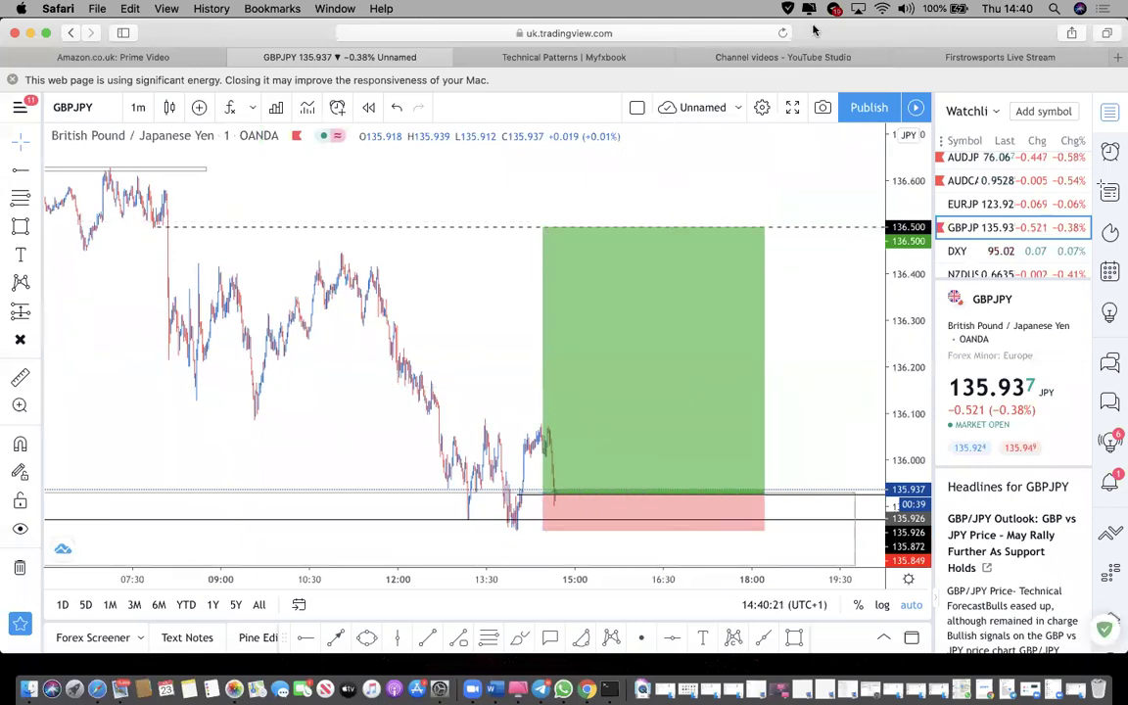
# Switch to Myfxbook and open the Position Size Calculator from its forex calculators.
pyautogui.click(534, 61)
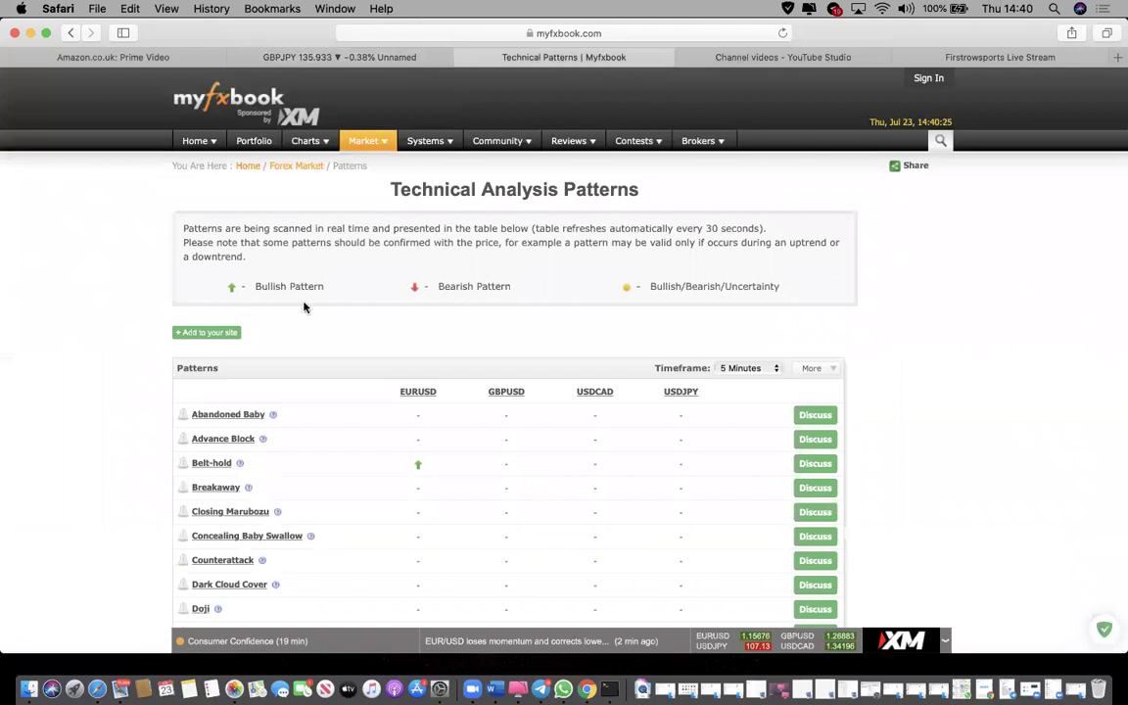
pyautogui.moveTo(194, 142)
pyautogui.click(218, 231)
pyautogui.scroll(-1, 288, 389)
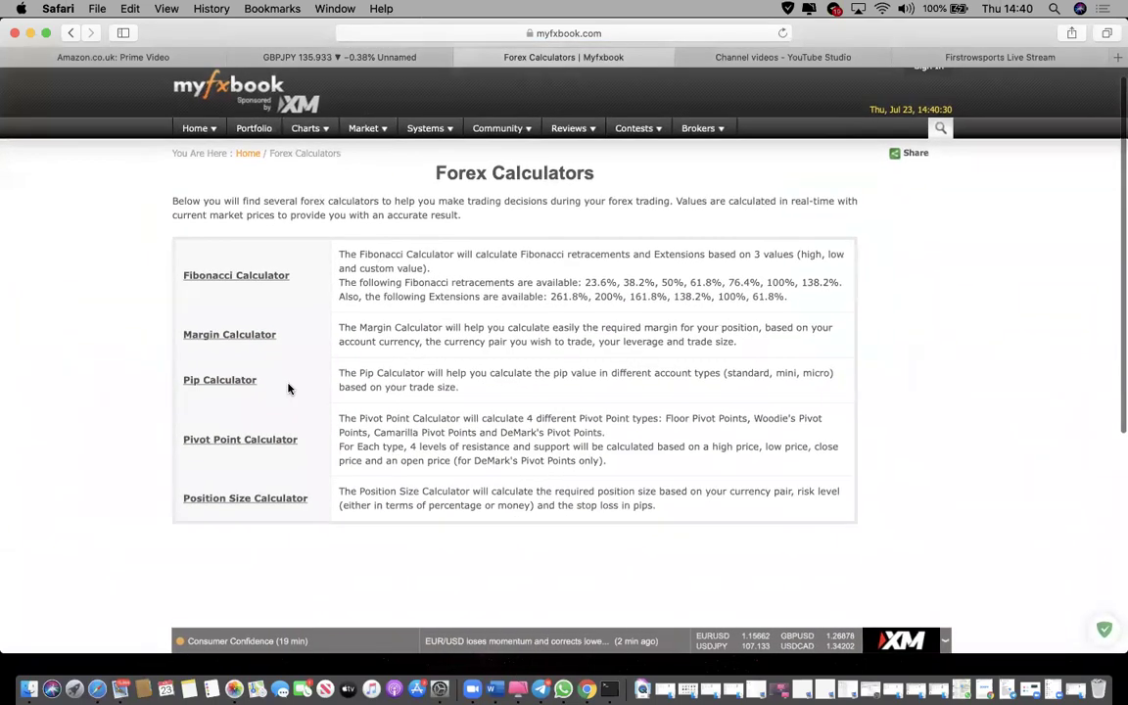
pyautogui.click(267, 501)
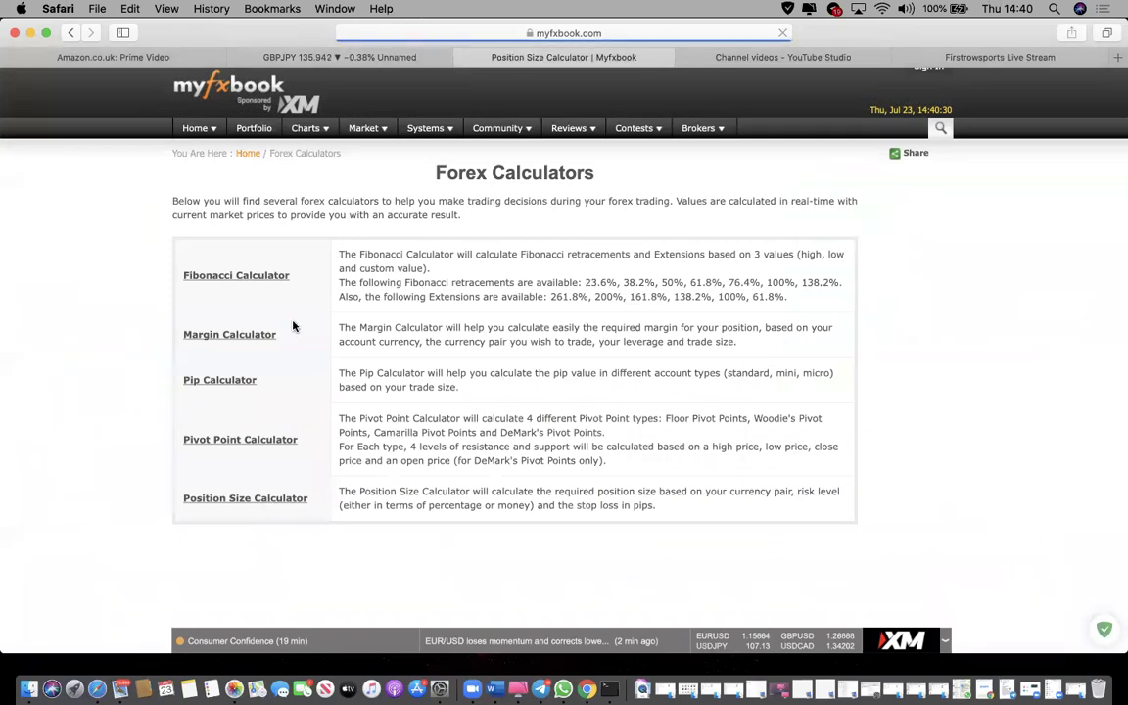
pyautogui.scroll(-1, 536, 159)
# Set the account size to 100 and the risk ratio to 1%.
pyautogui.click(531, 177)
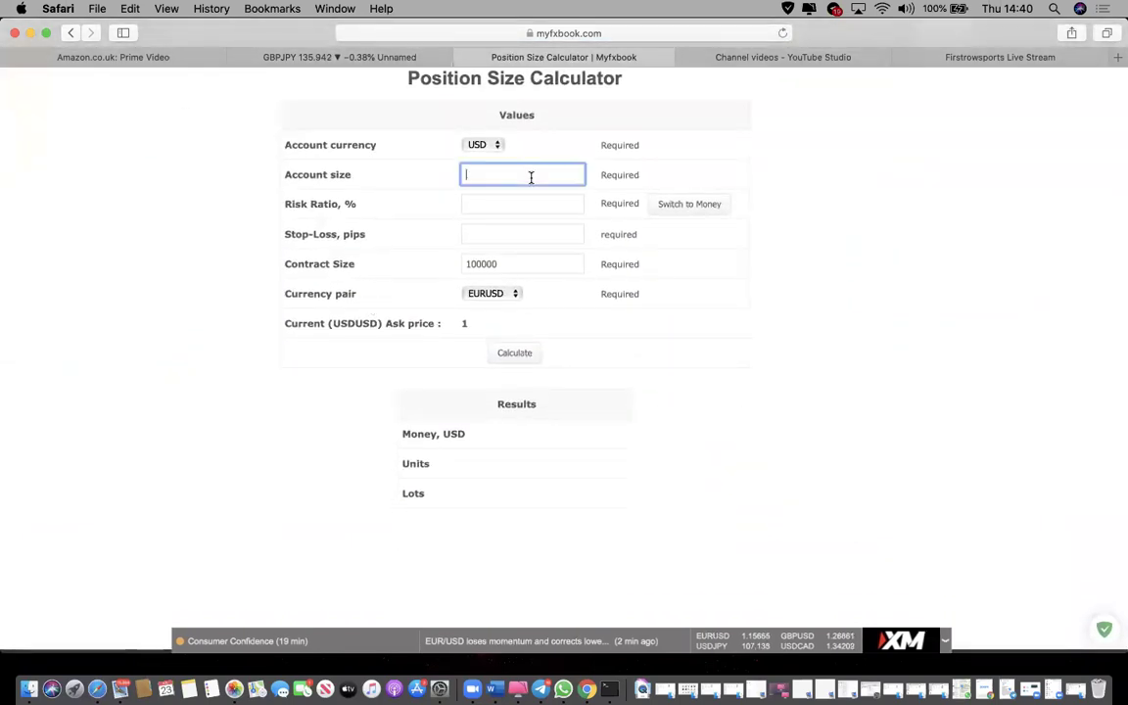
pyautogui.write('100')
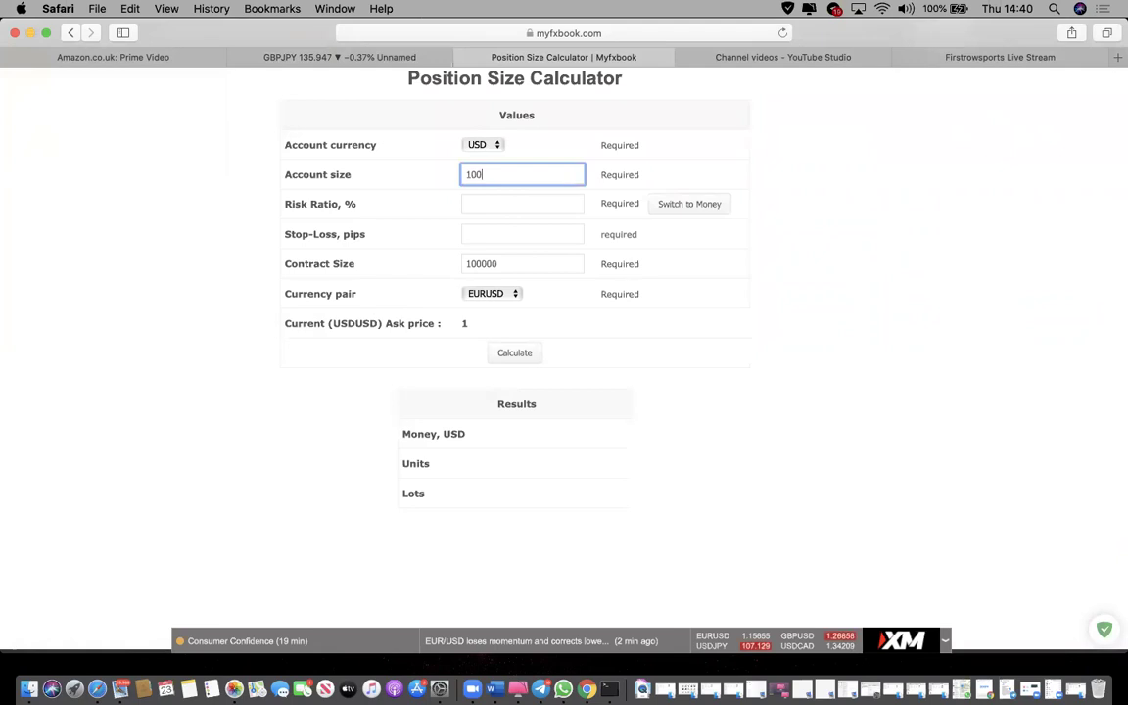
pyautogui.click(479, 206)
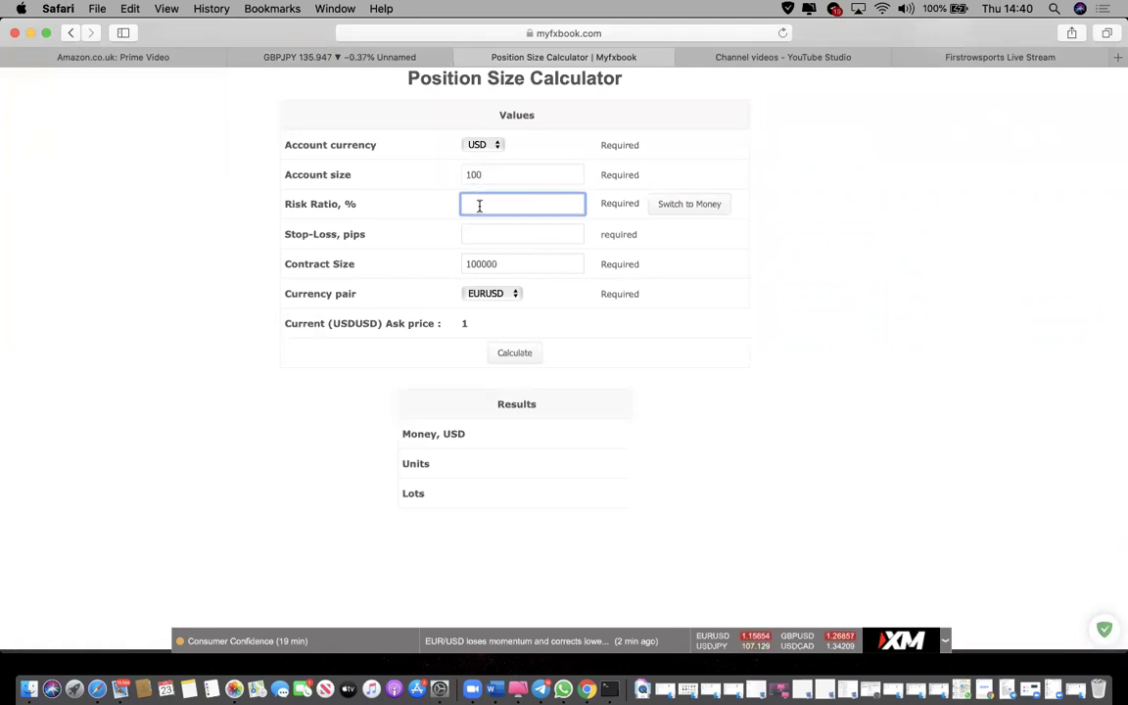
pyautogui.click(486, 235)
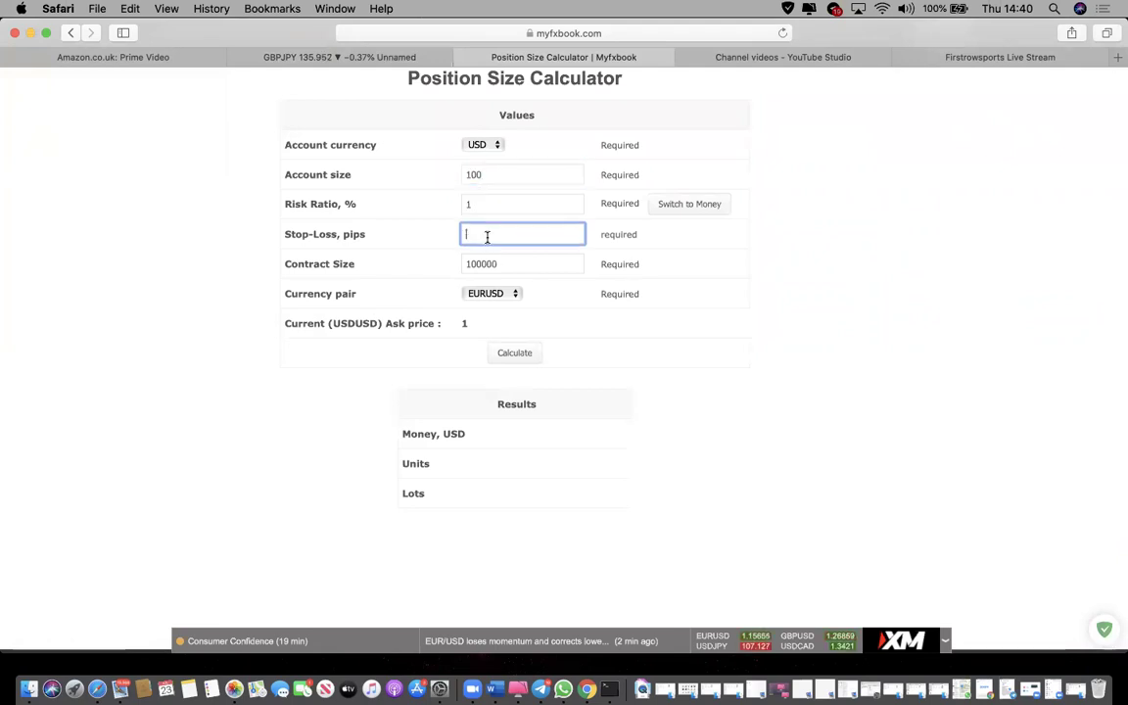
# Return to the GBPJPY chart on TradingView and measure the distance from the long position's entry to its stop.
pyautogui.click(240, 54)
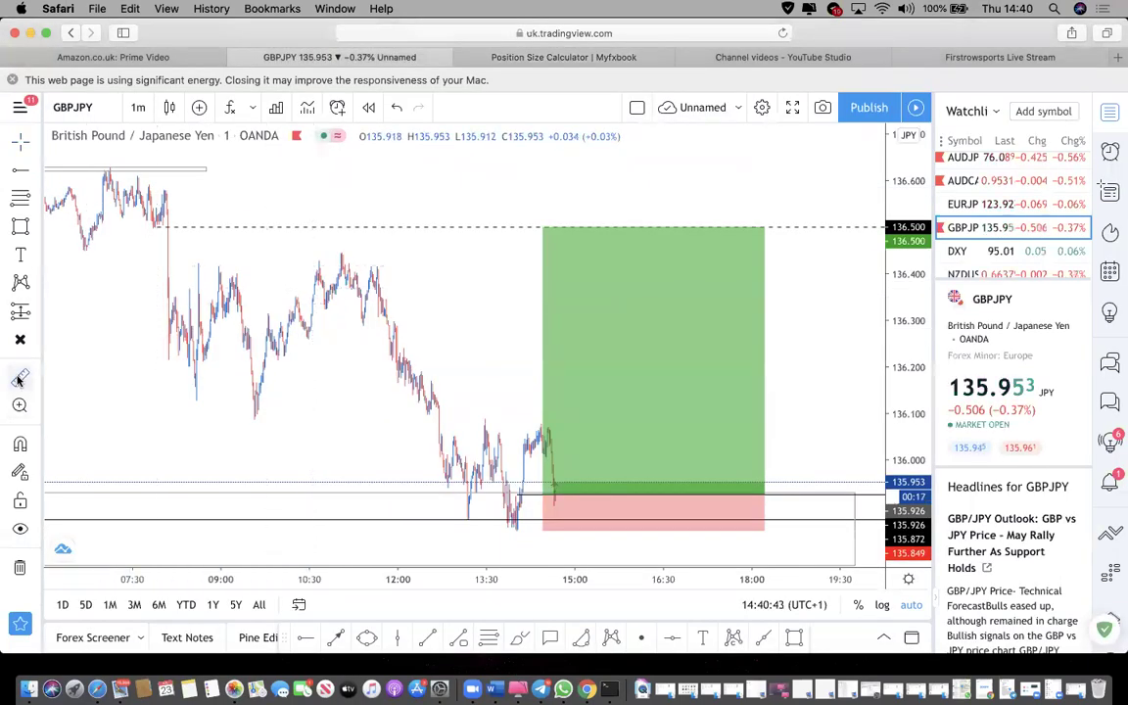
pyautogui.keyDown('shift'); pyautogui.click(501, 497); pyautogui.keyUp('shift')
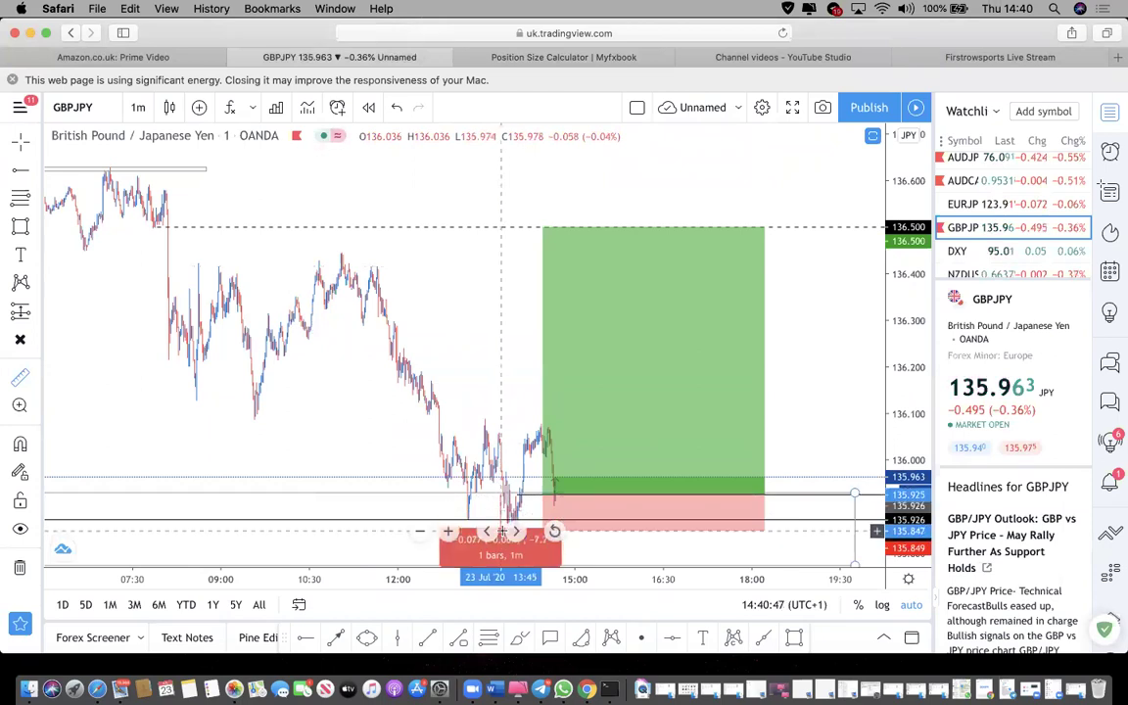
pyautogui.click(357, 490)
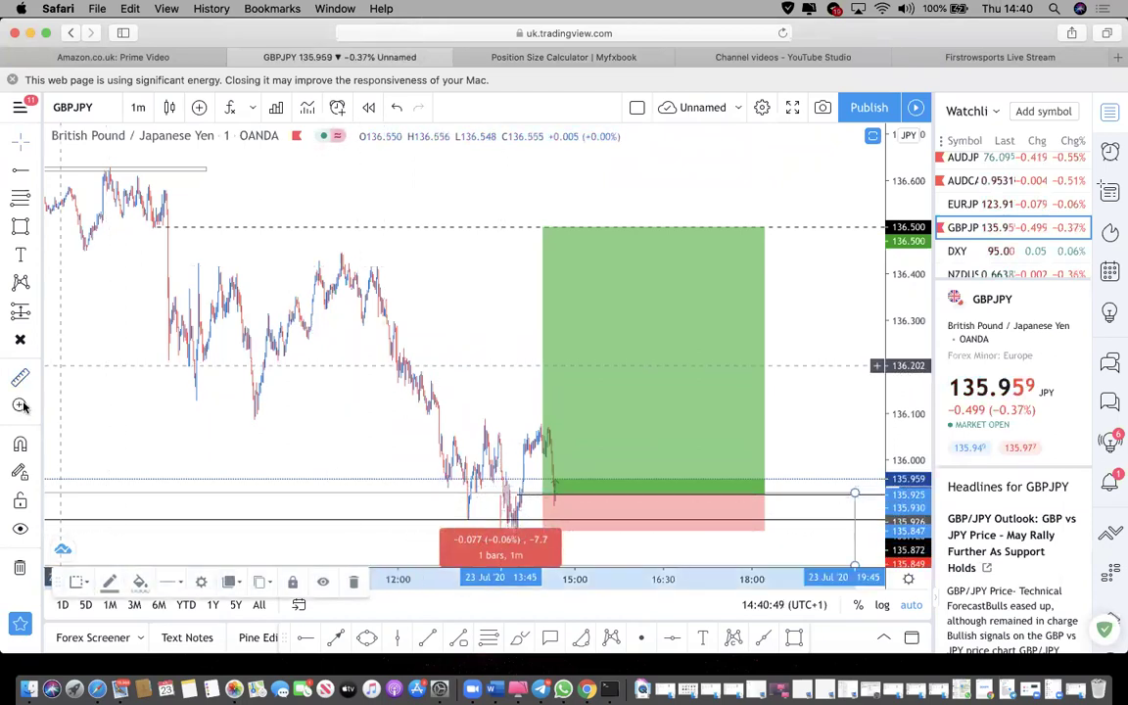
# Back in the Myfxbook calculator, set the stop-loss to 8 pips and the currency pair to GBPJPY, and calculate the position size.
pyautogui.click(602, 61)
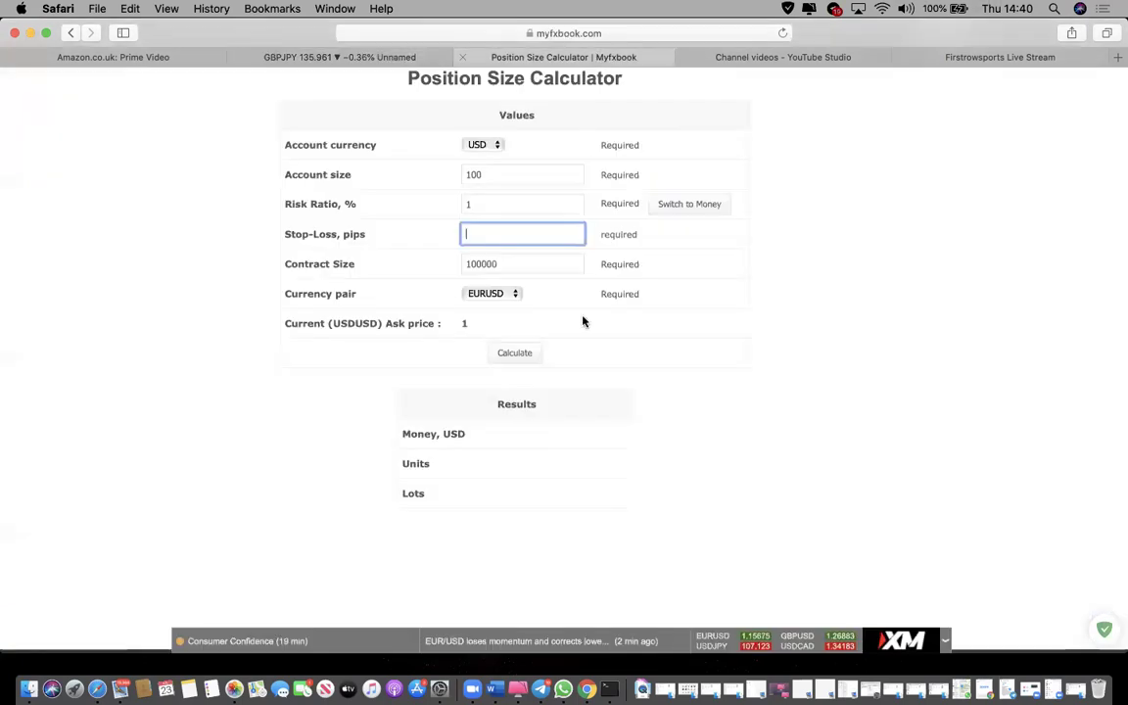
pyautogui.click(509, 296)
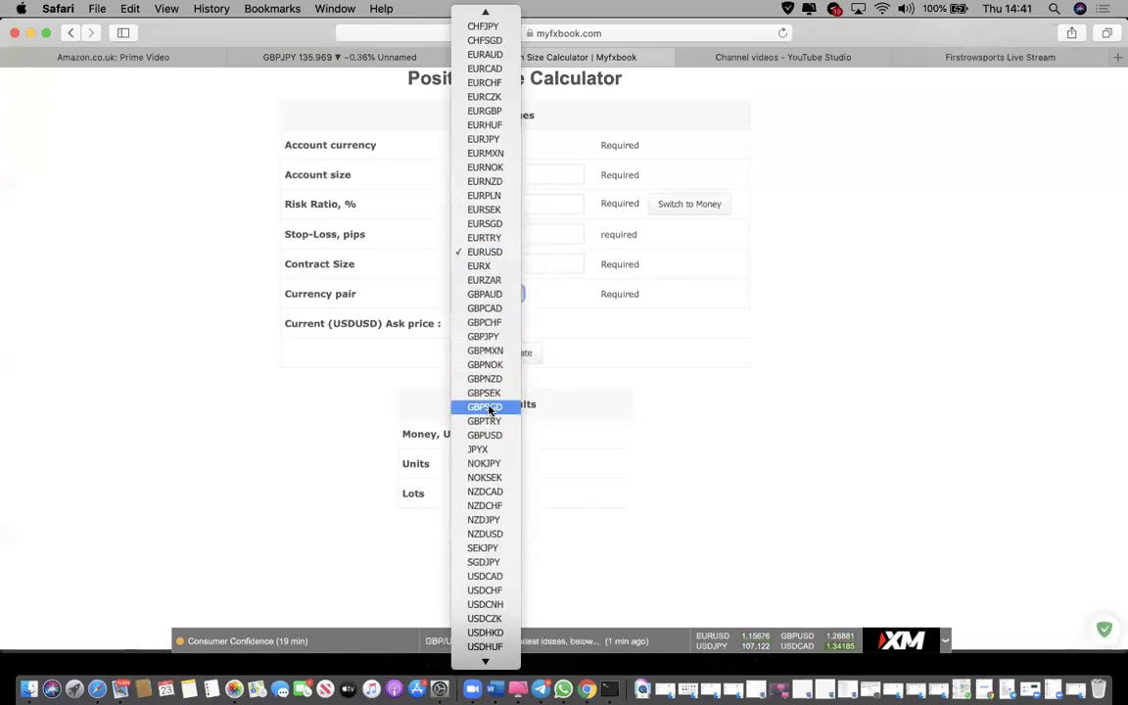
pyautogui.click(485, 337)
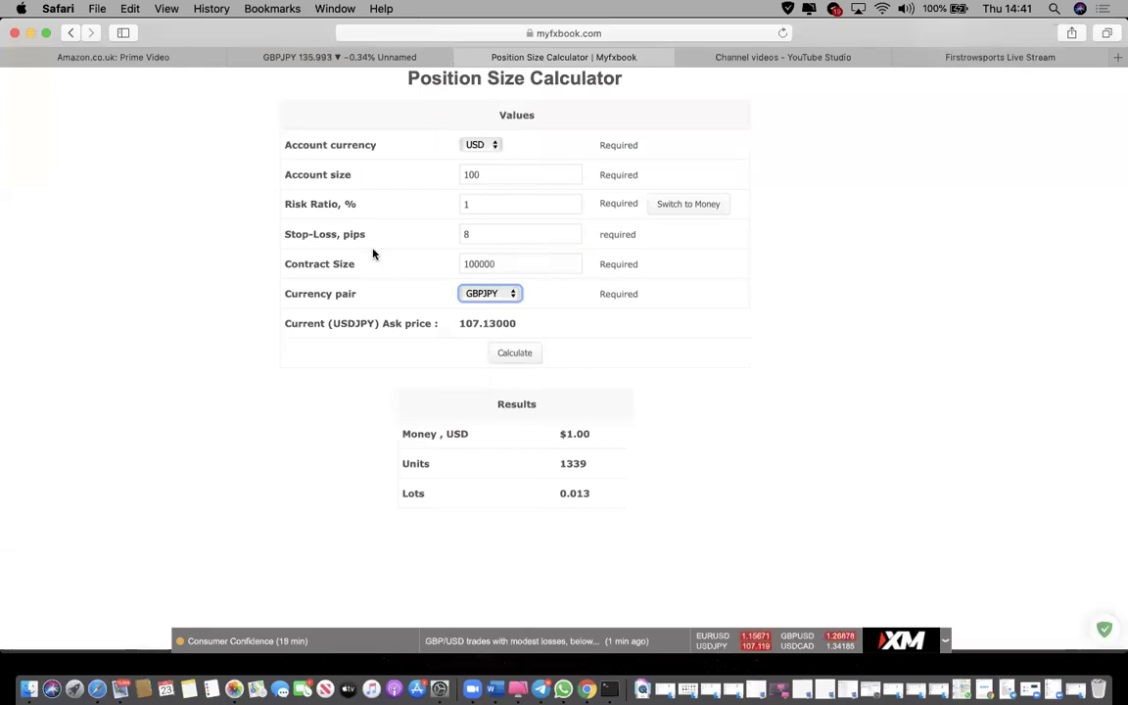
# Set the account size to 1000 and recalculate the GBPJPY position size.
pyautogui.click(519, 360)
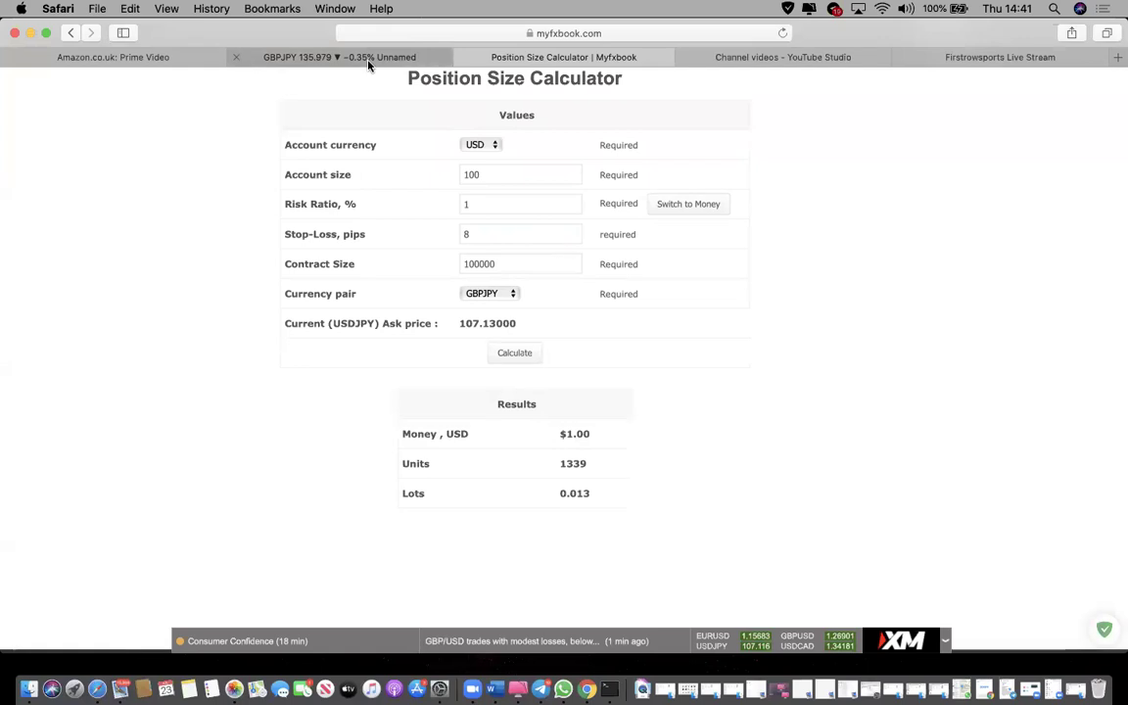
pyautogui.click(488, 173)
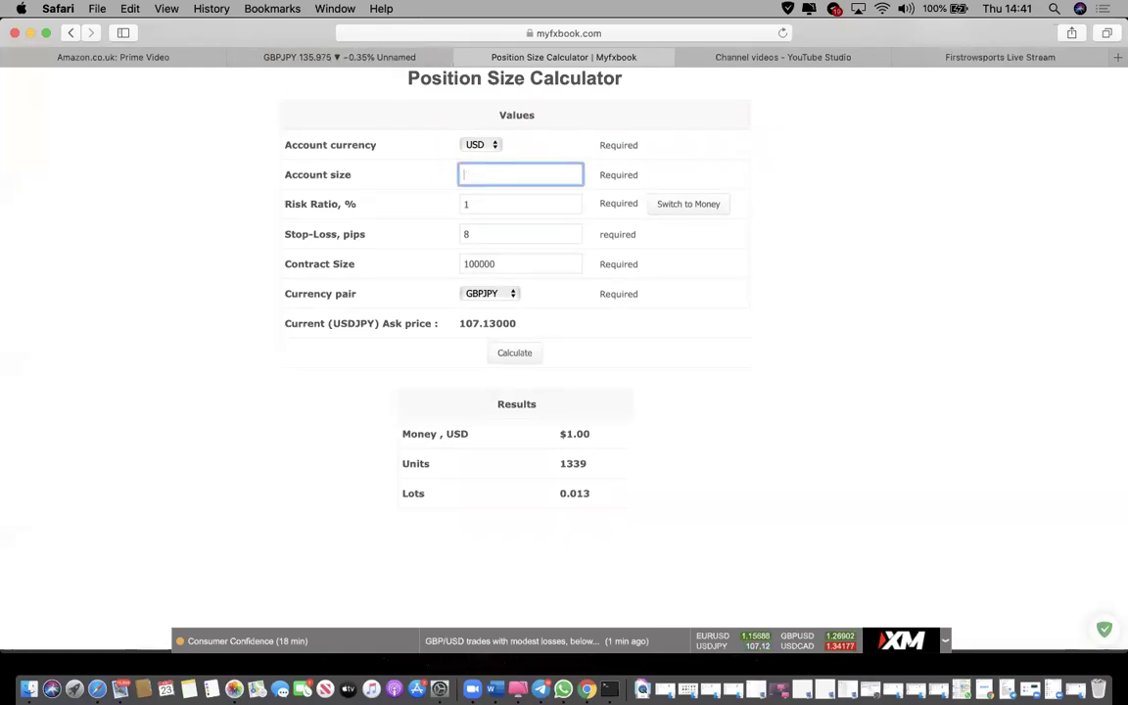
pyautogui.write('1000')
pyautogui.click(514, 353)
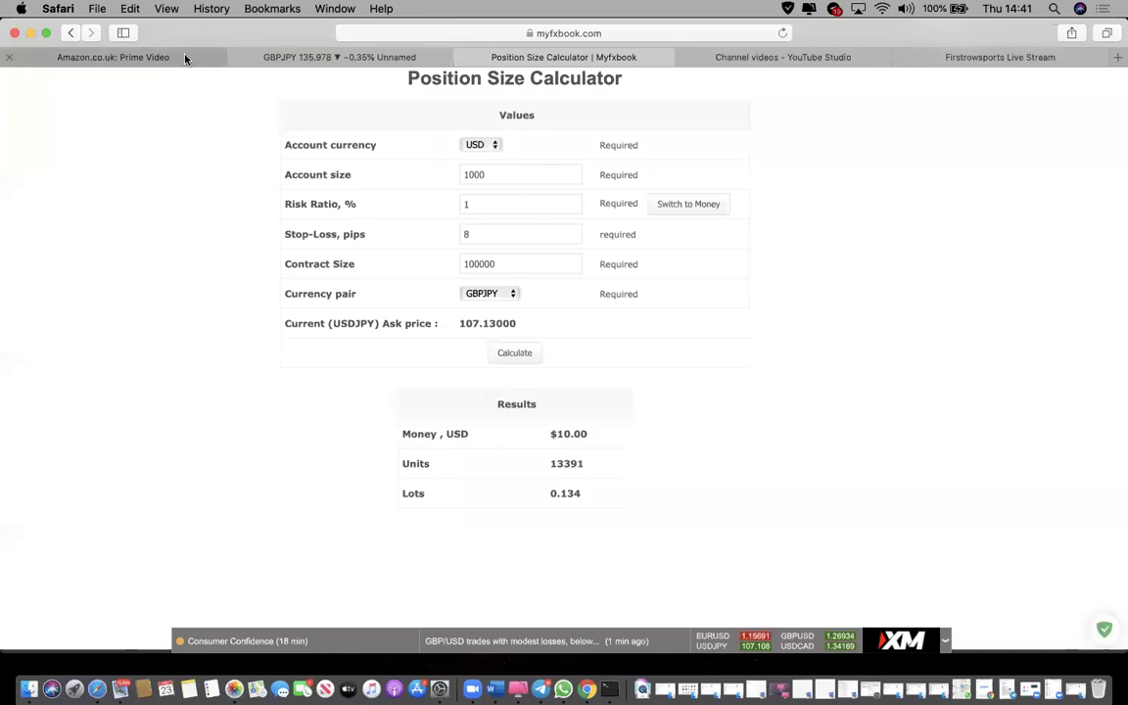
# Return to the GBPJPY chart on TradingView and place a text label with the ministry's name above the dashed 136.500 line.
pyautogui.click(289, 57)
pyautogui.scroll(3, 484, 377)
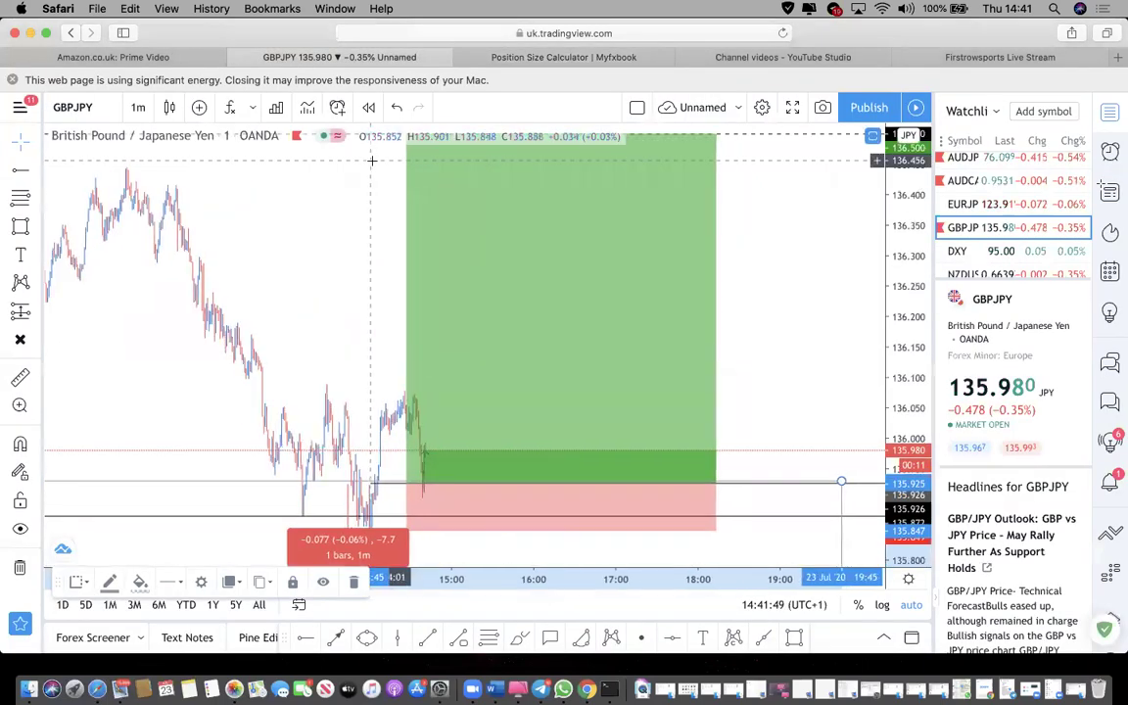
pyautogui.scroll(-3, 484, 377)
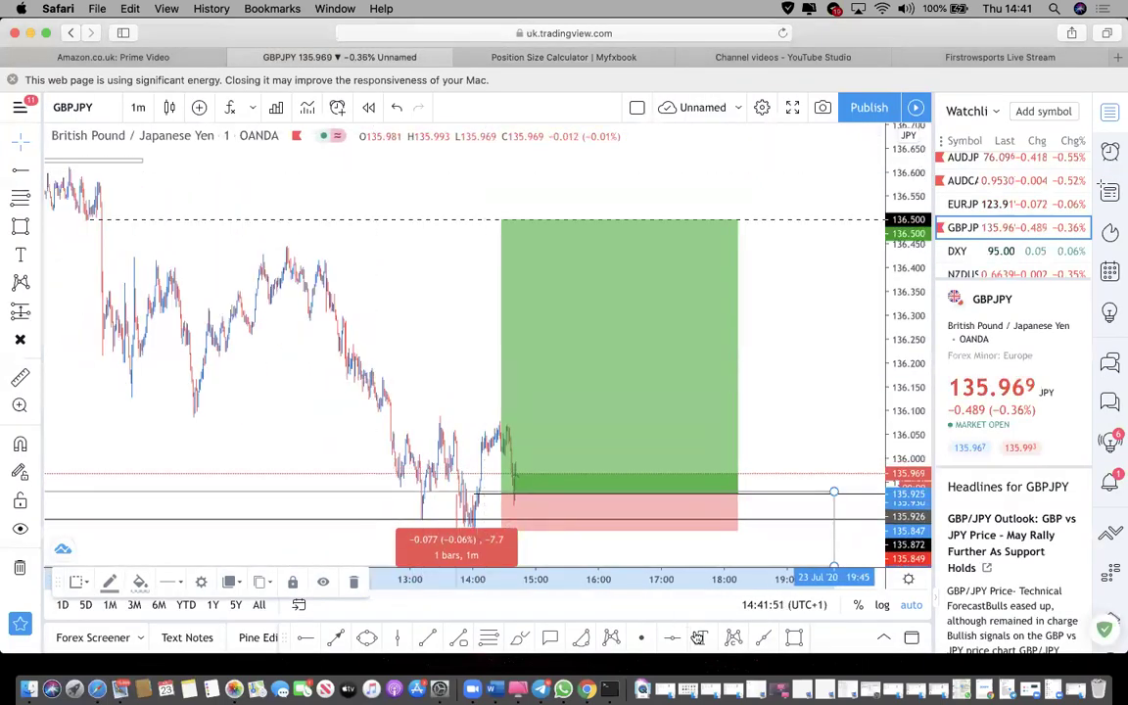
pyautogui.hotkey('alt', 't')
pyautogui.click(310, 171)
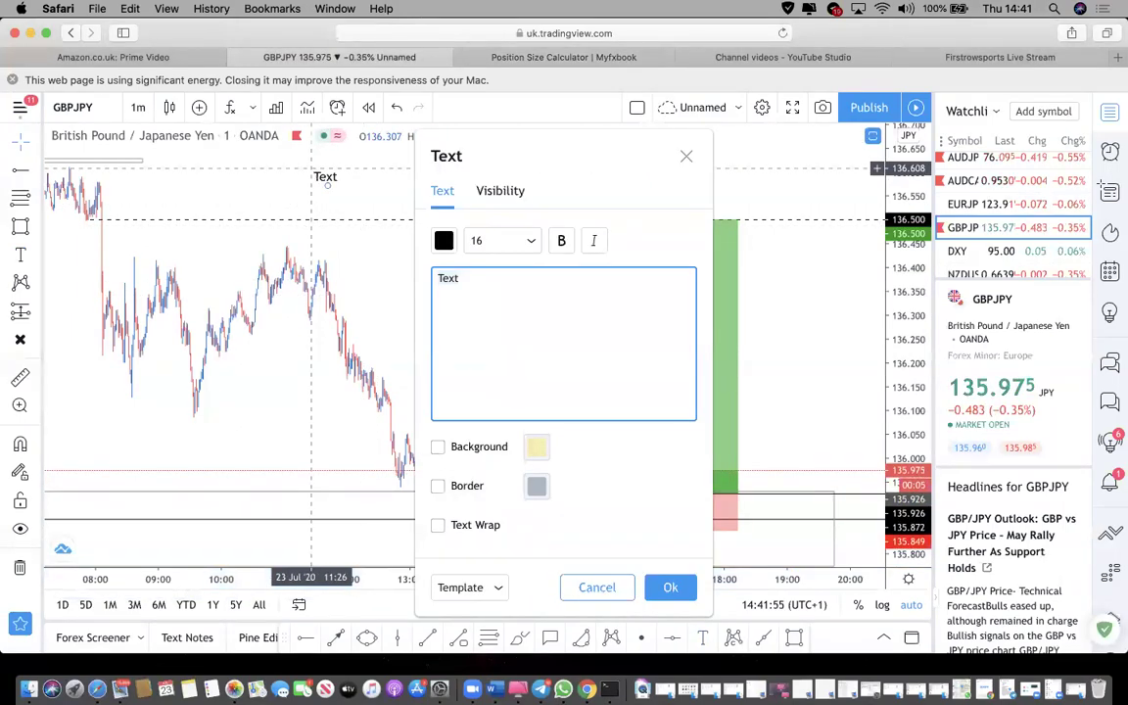
pyautogui.write('FRANCIS ADU')
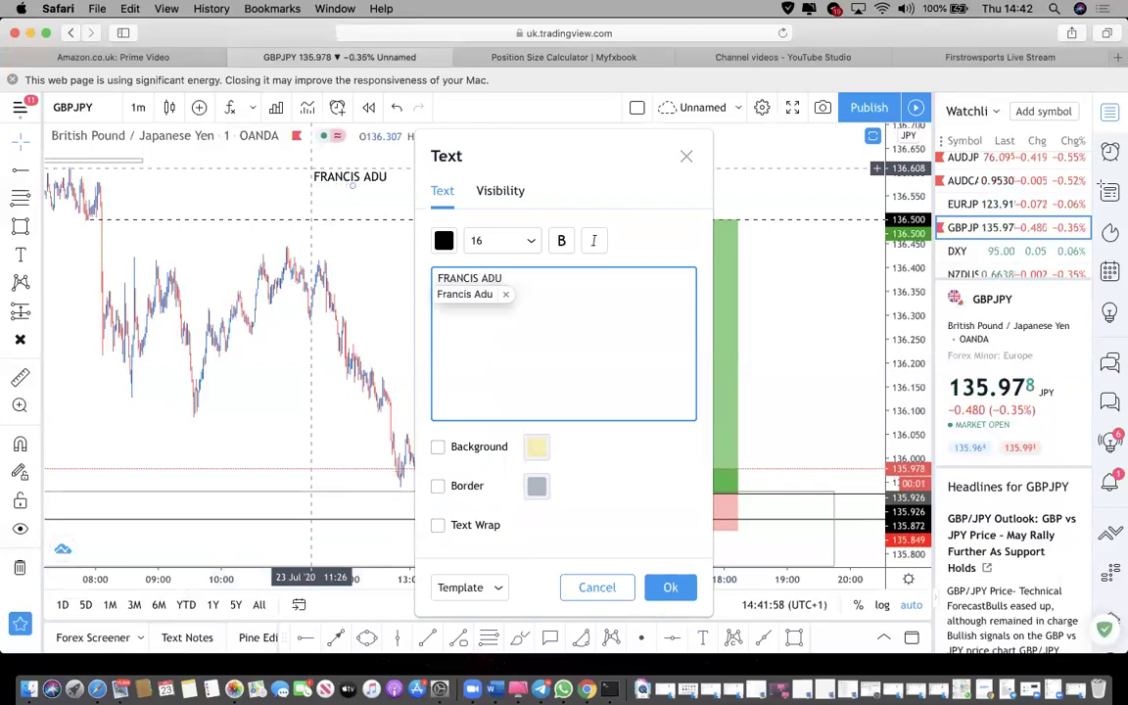
pyautogui.press('Down')
pyautogui.press('Return')
pyautogui.write('MINIST')
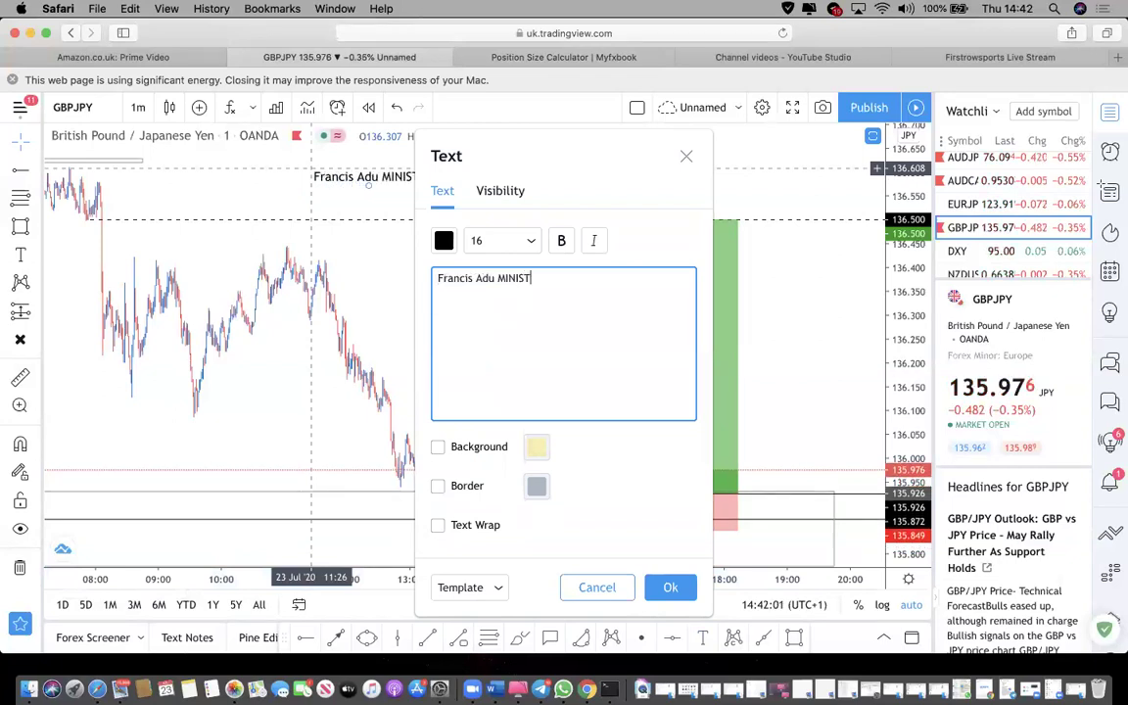
pyautogui.write('RIES')
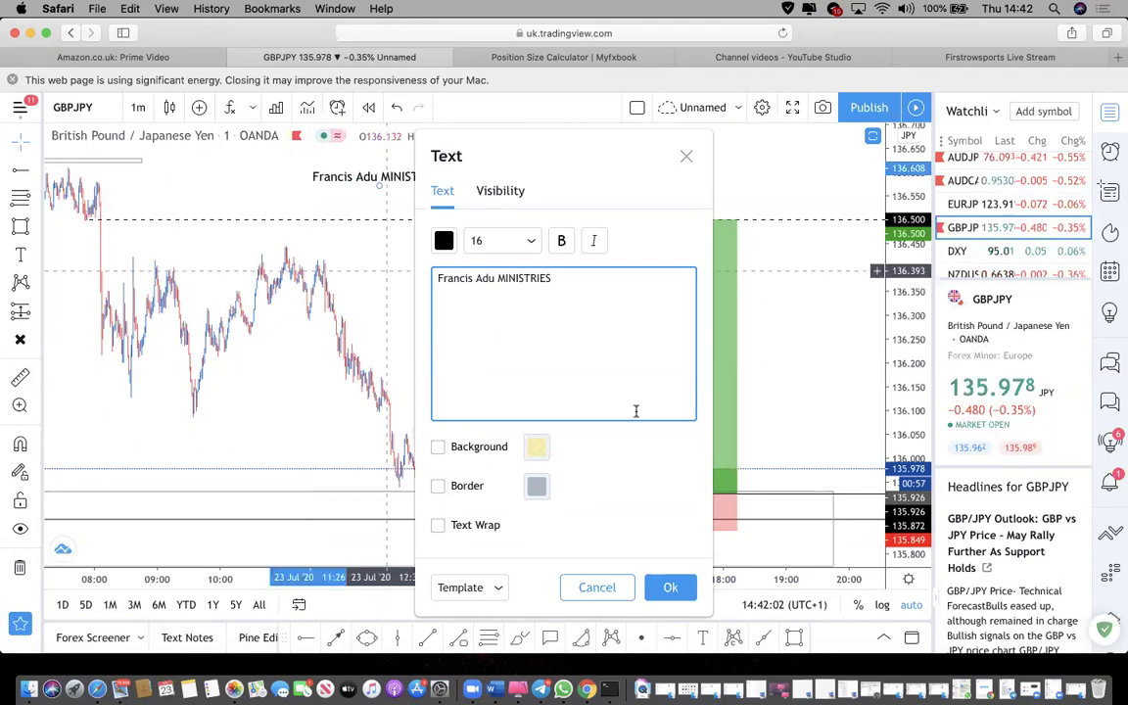
pyautogui.click(670, 586)
pyautogui.moveTo(411, 186); pyautogui.dragTo(449, 211)
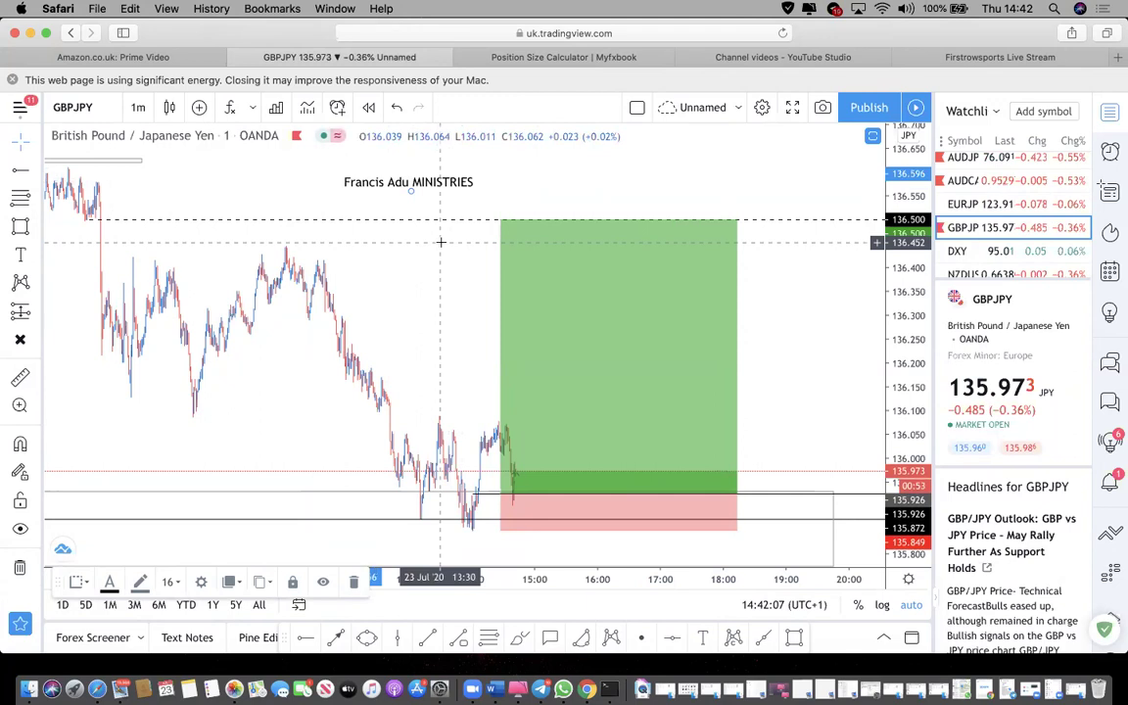
# Copy the ministry-name text label from the GBPJPY chart.
pyautogui.scroll(5, 441, 242)
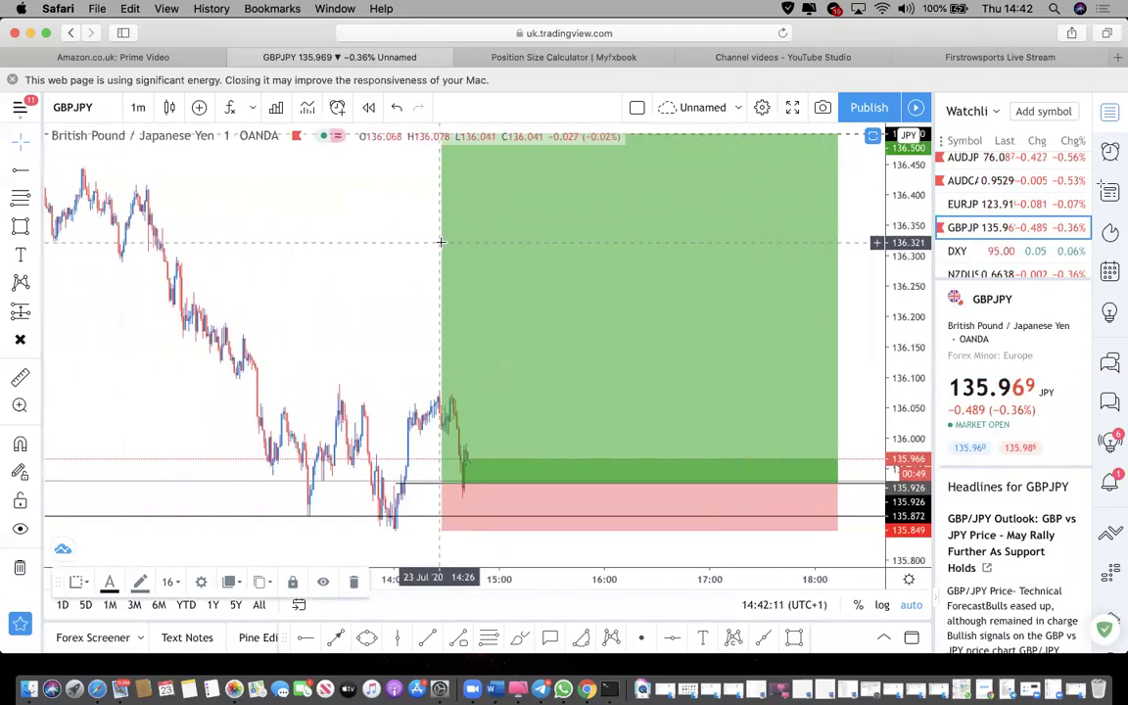
pyautogui.scroll(2, 441, 242)
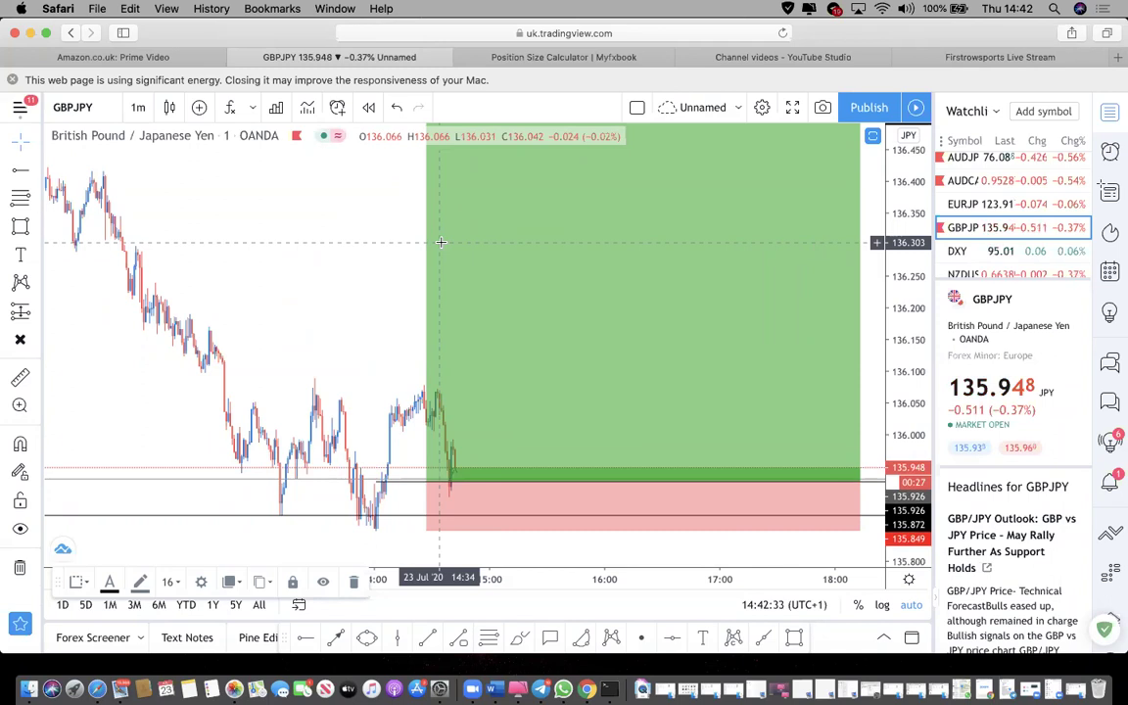
pyautogui.scroll(3, 346, 345)
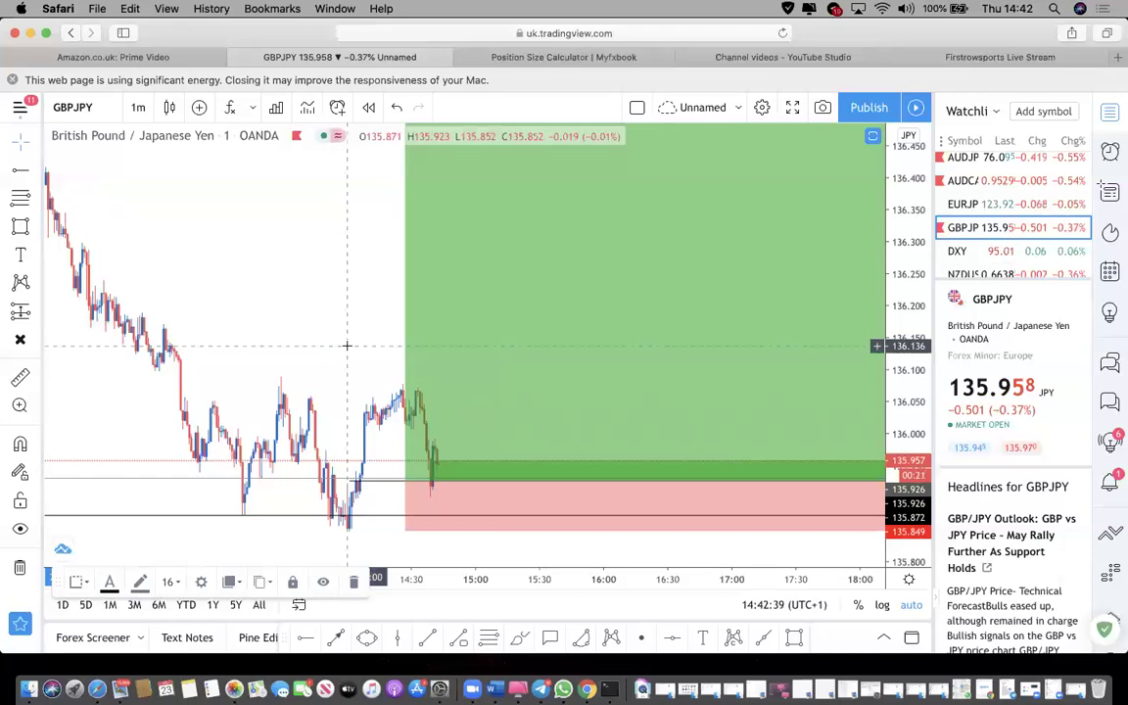
pyautogui.hscroll(3, 346, 346)
pyautogui.hscroll(5, 347, 346)
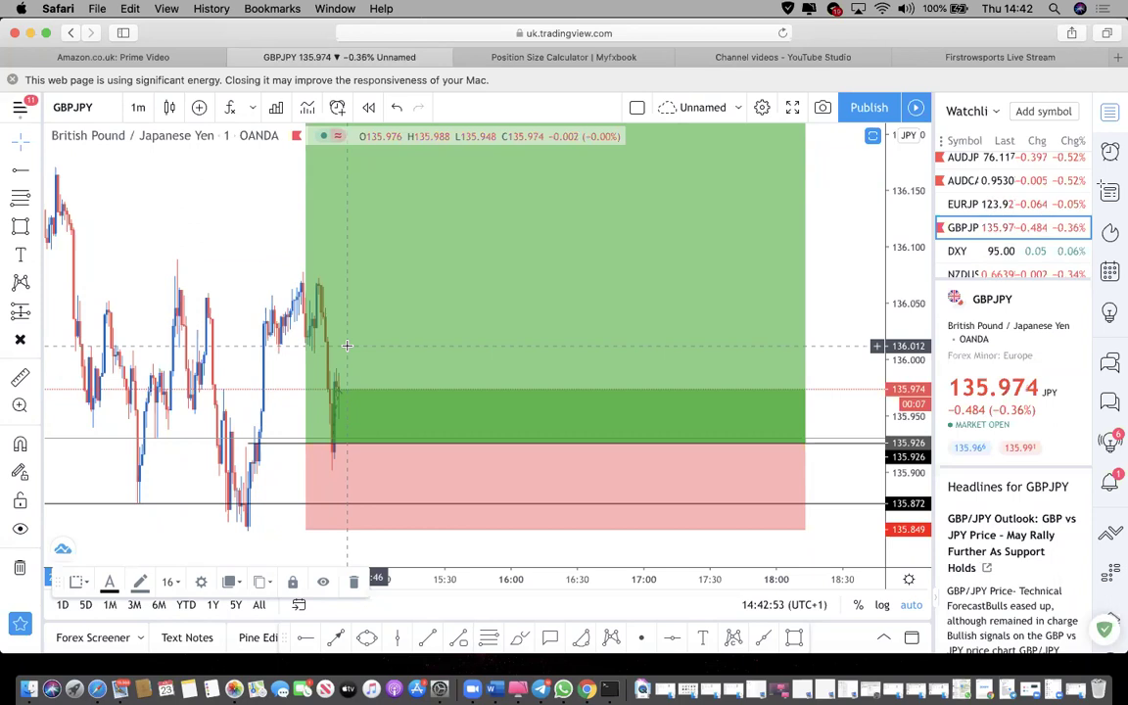
pyautogui.scroll(-5, 345, 343)
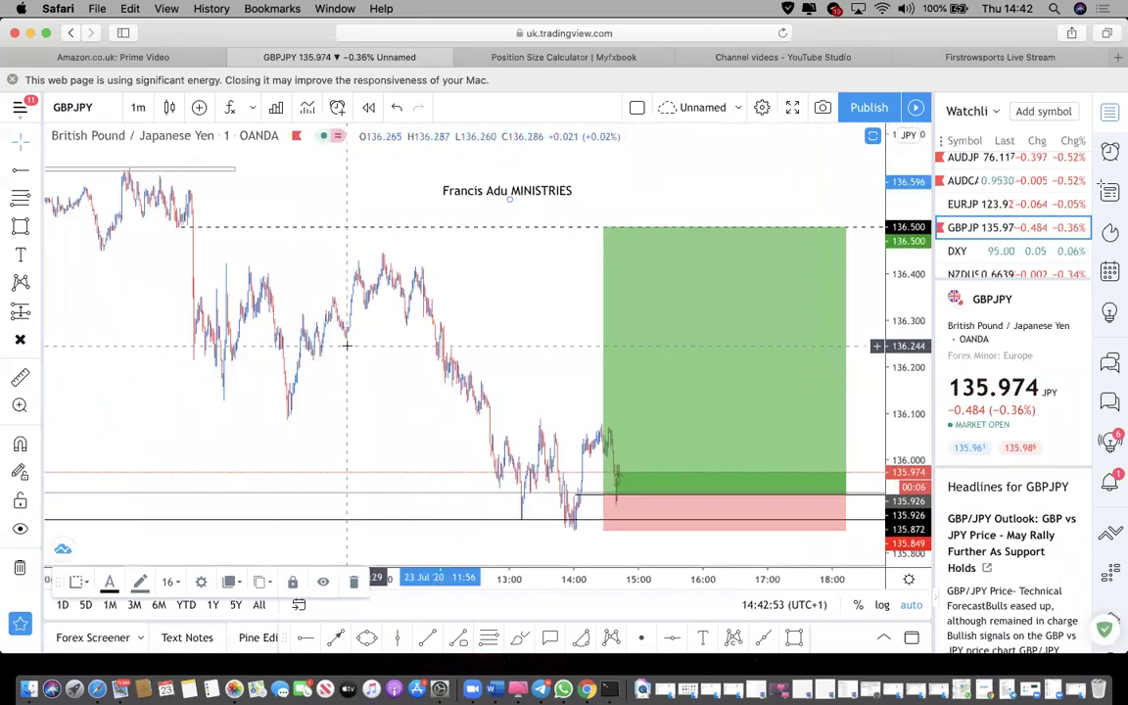
pyautogui.rightClick(560, 194)
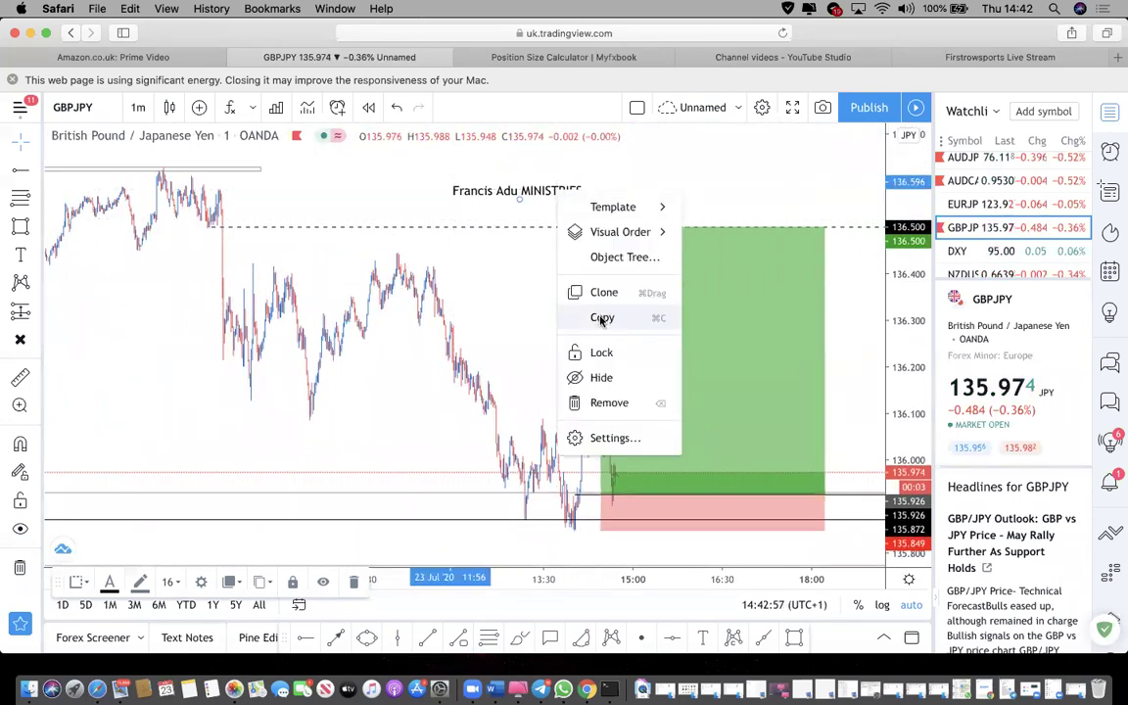
pyautogui.click(601, 317)
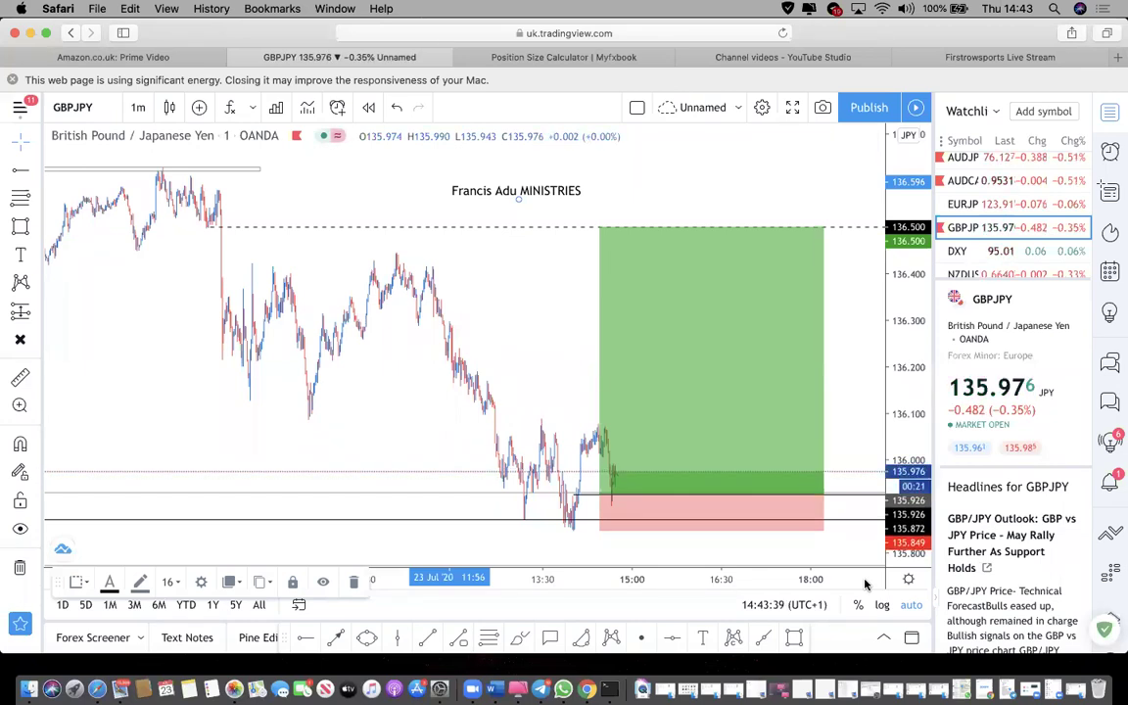
# Examine GBPJPY's one-minute price action around the long position's entry and stop zone.
pyautogui.click(821, 522)
pyautogui.click(476, 295)
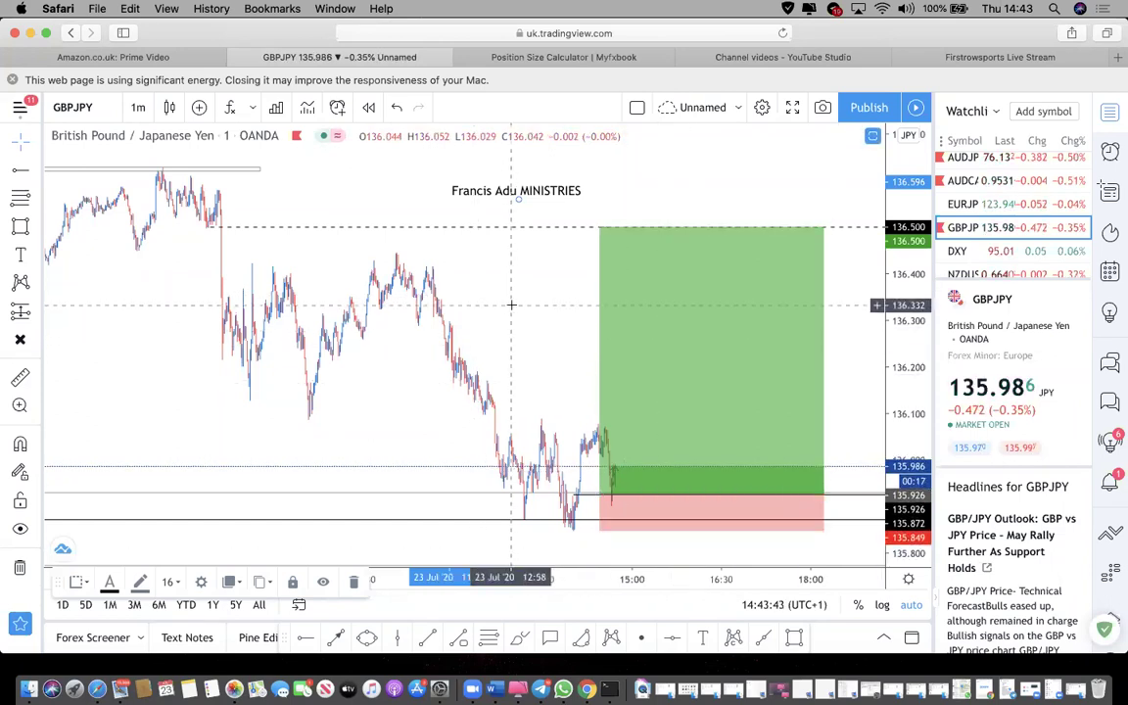
pyautogui.hscroll(5, 510, 304)
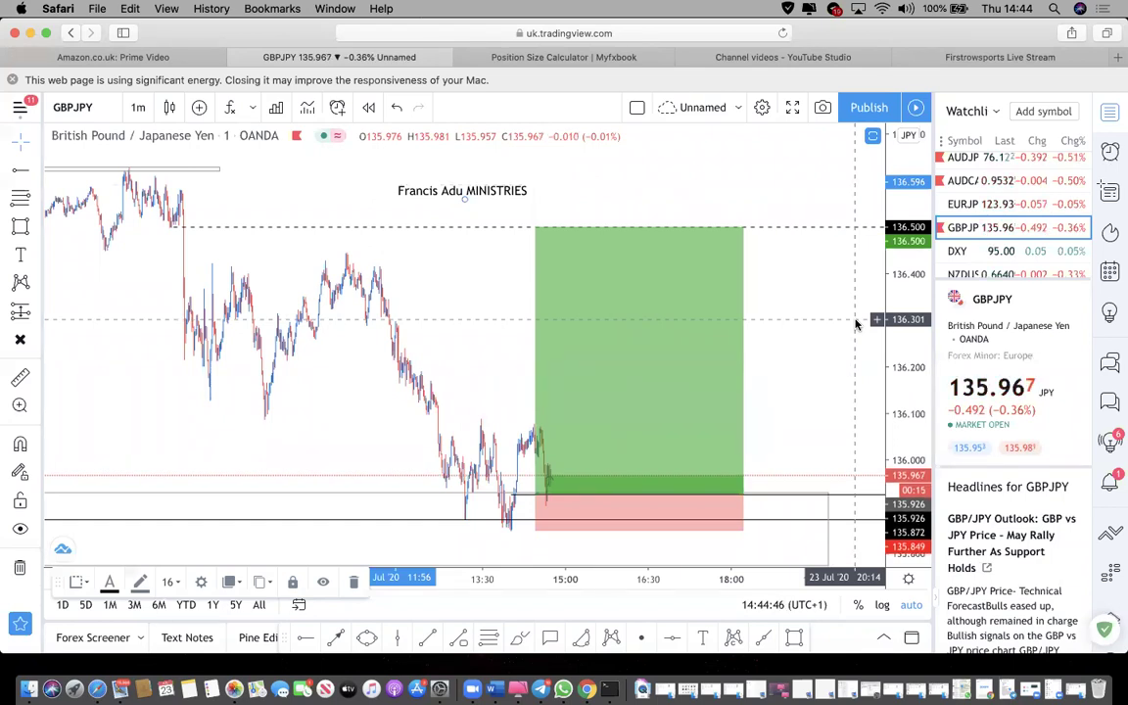
pyautogui.scroll(5, 360, 357)
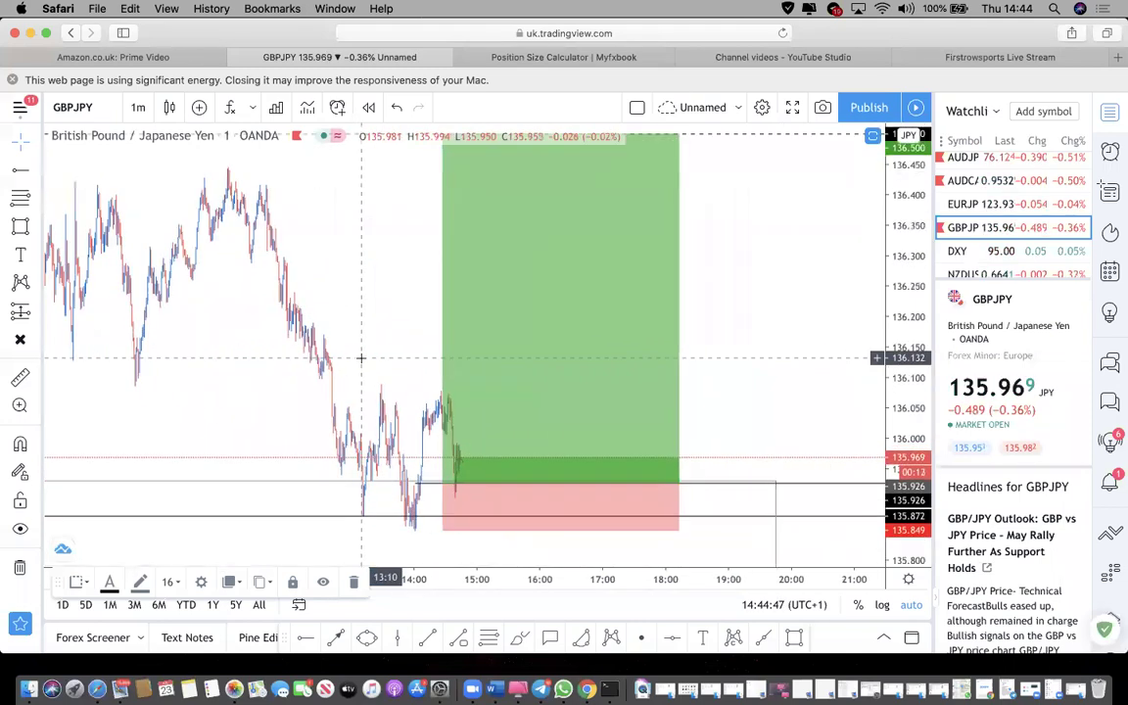
pyautogui.scroll(3, 360, 356)
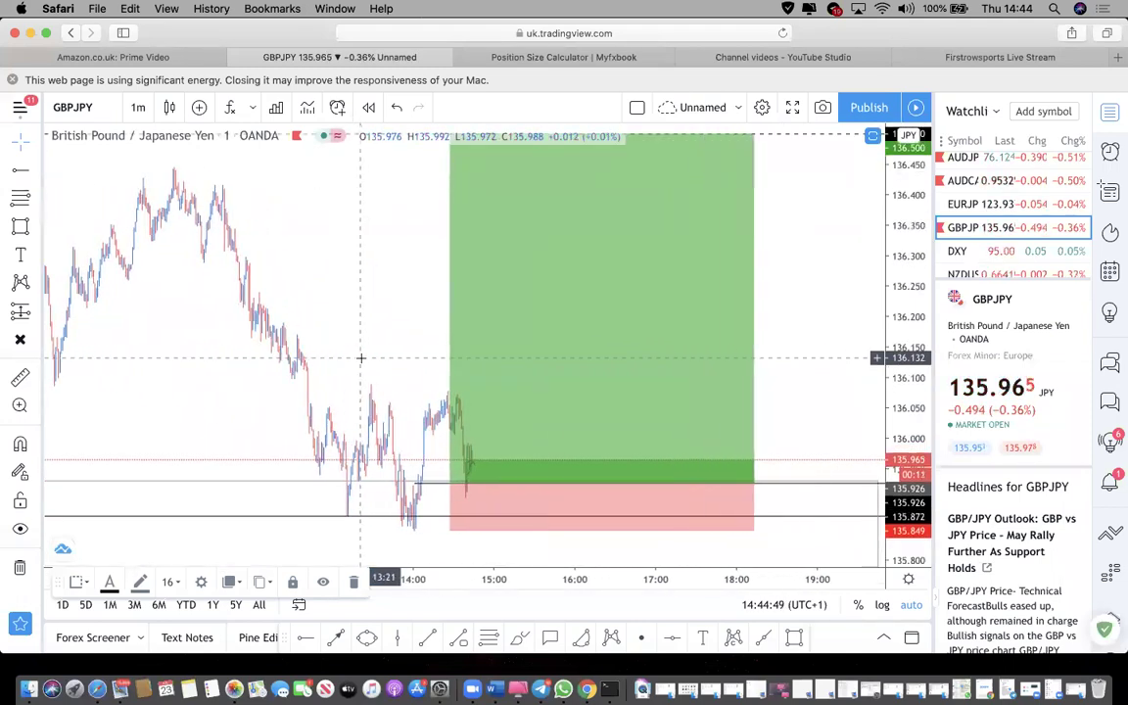
pyautogui.scroll(3, 360, 356)
pyautogui.hscroll(3, 440, 359)
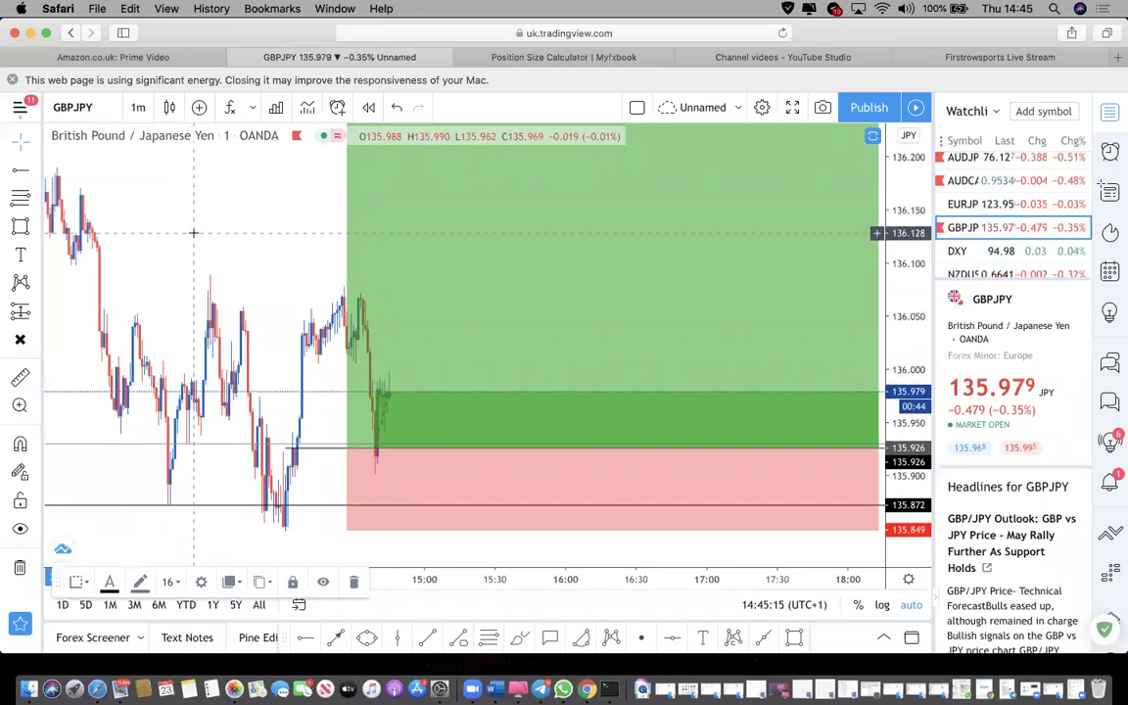
pyautogui.hscroll(10, 244, 225)
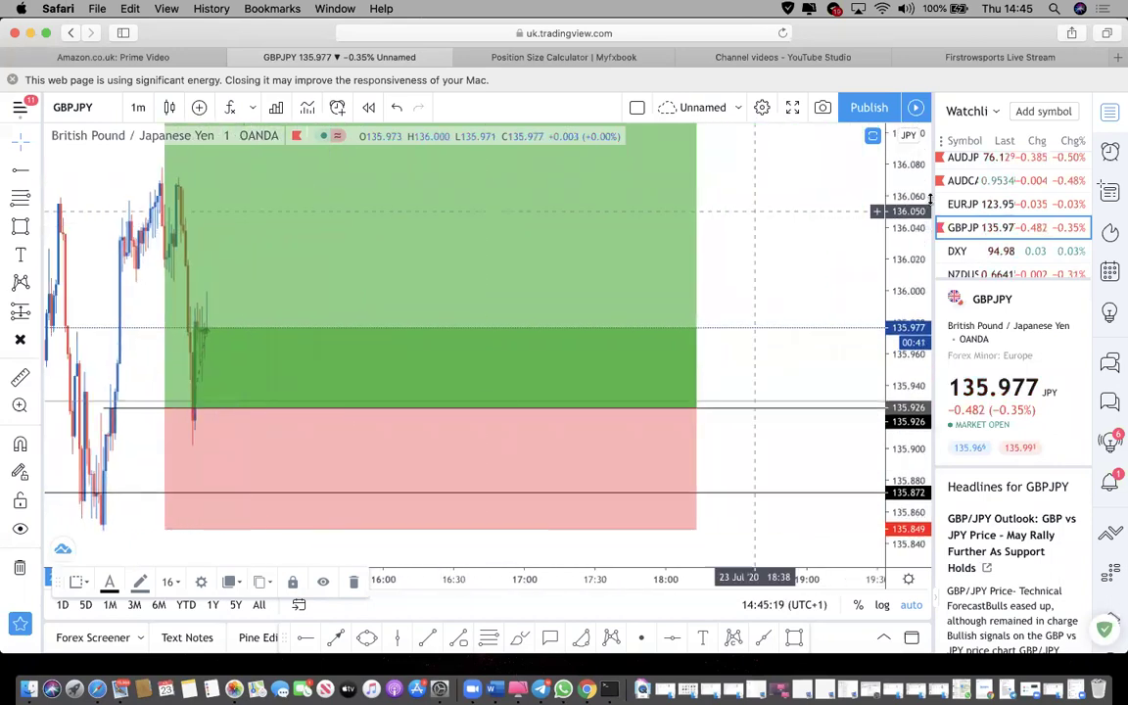
# Open the EURJPY chart and examine price against the green zones and the drawn blue projection arrows.
pyautogui.click(989, 205)
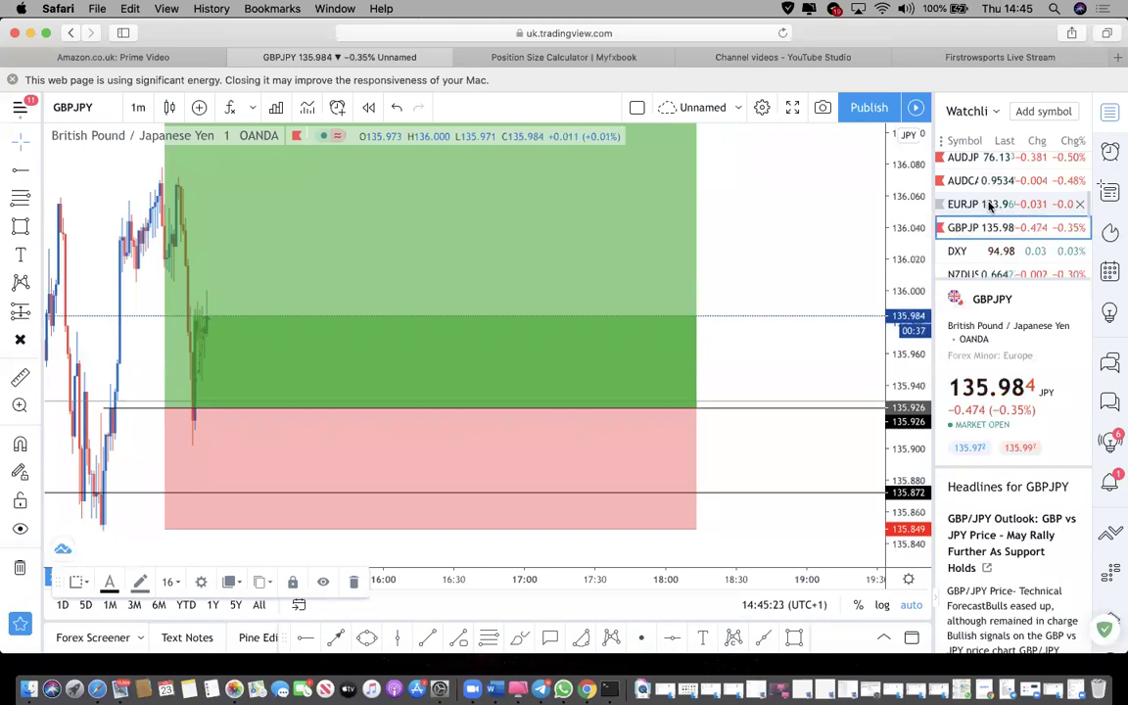
pyautogui.scroll(-5, 679, 263)
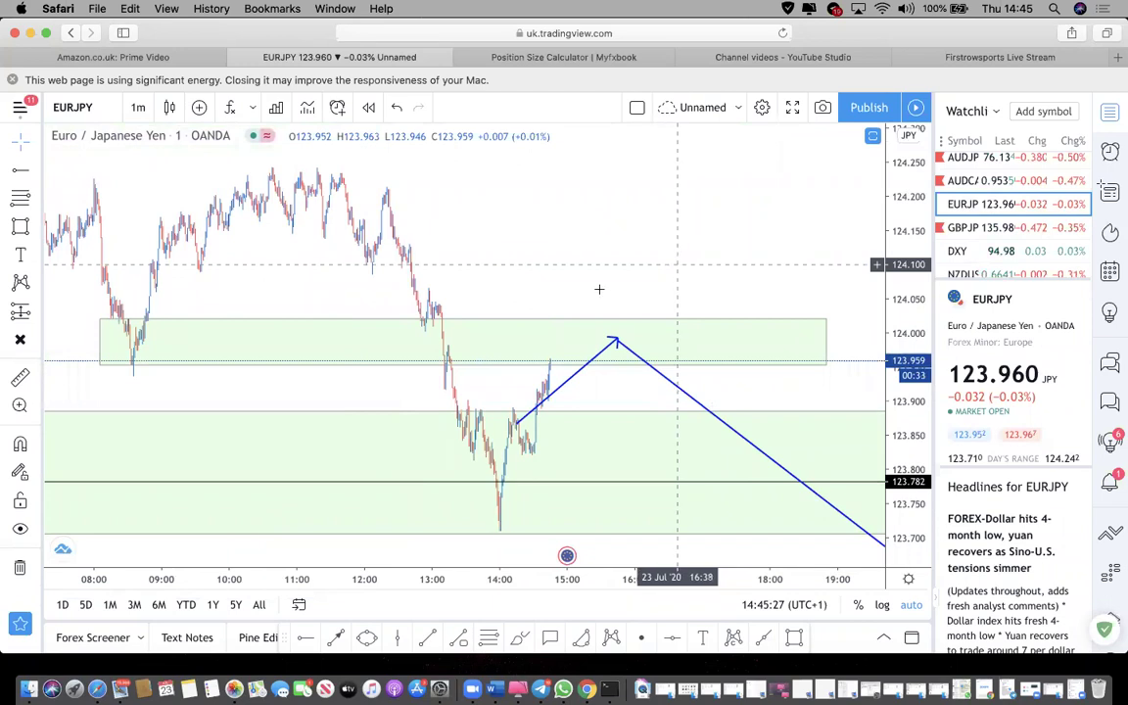
pyautogui.scroll(5, 500, 323)
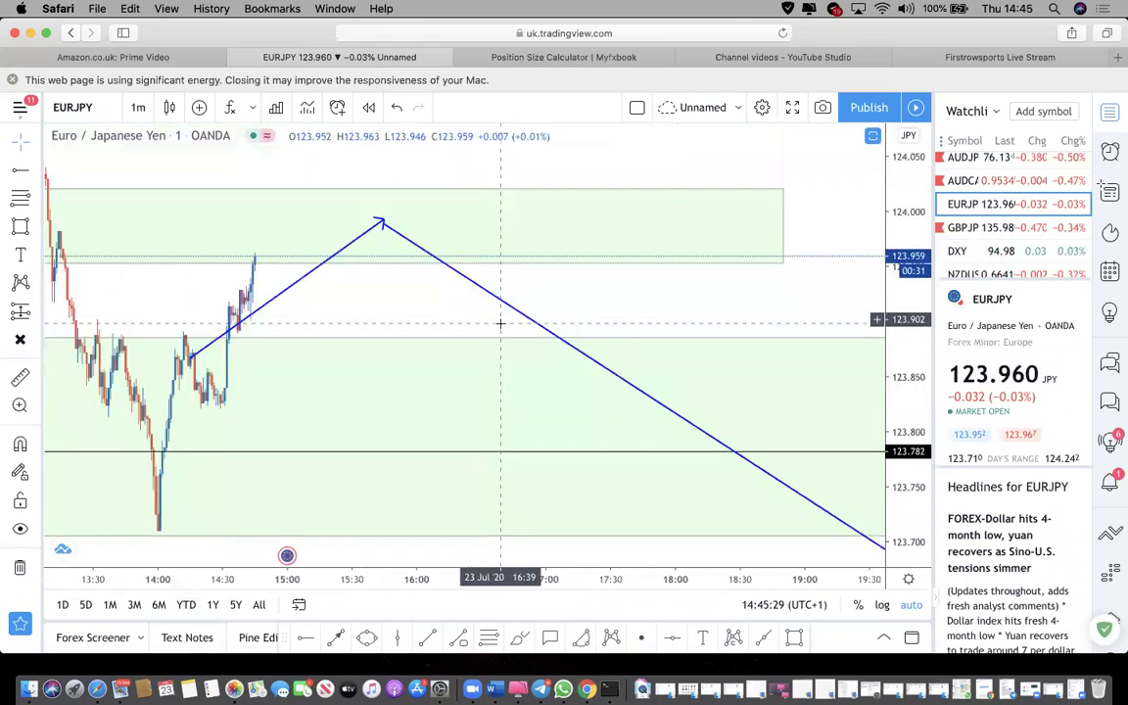
pyautogui.hscroll(5, 500, 323)
pyautogui.hscroll(-5, 501, 324)
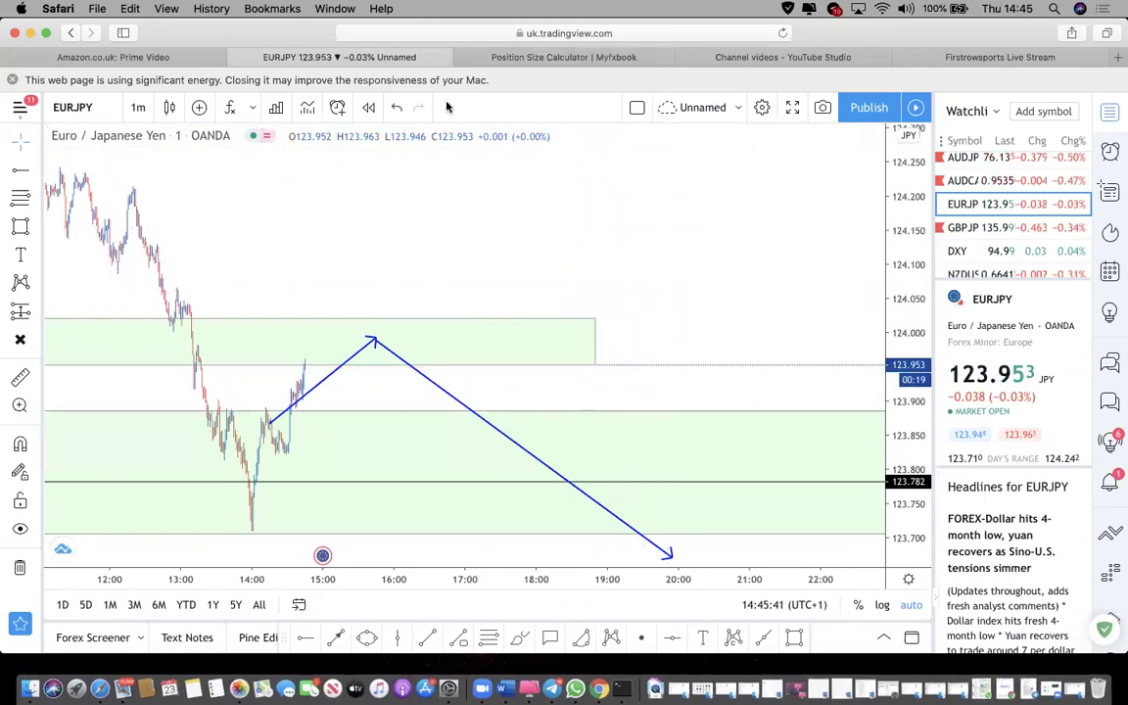
pyautogui.scroll(5, 386, 226)
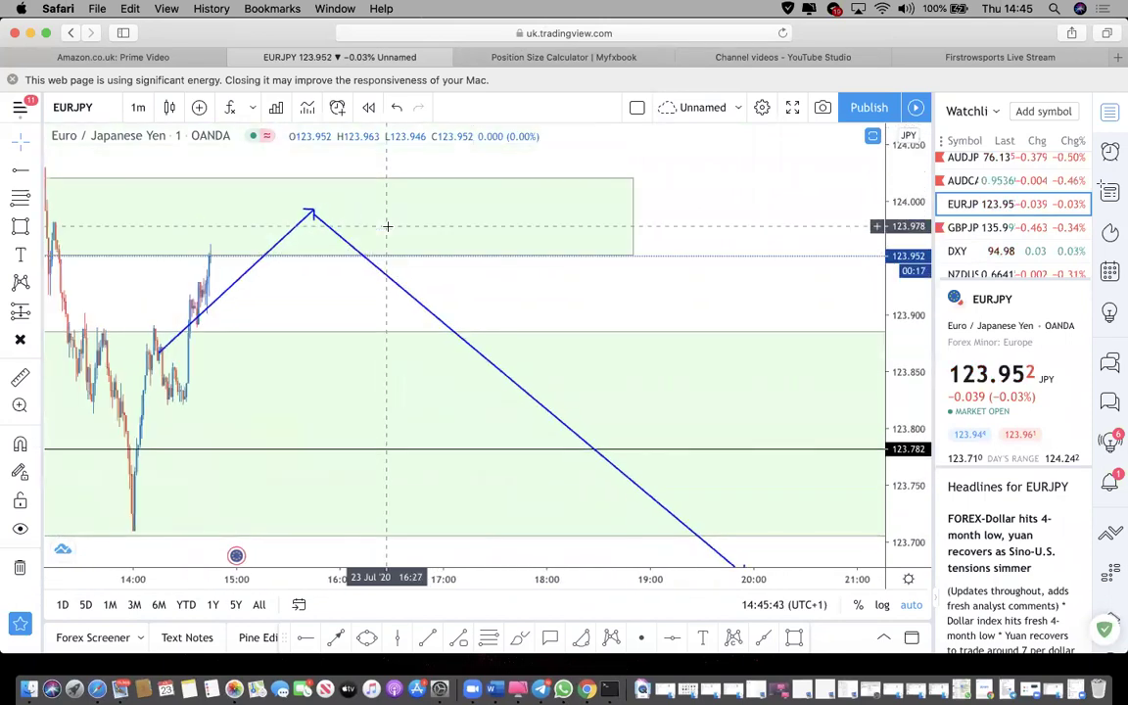
# Recheck the GBPJPY chart, then open EURNZD from the watchlist and examine its labelled structure.
pyautogui.click(979, 228)
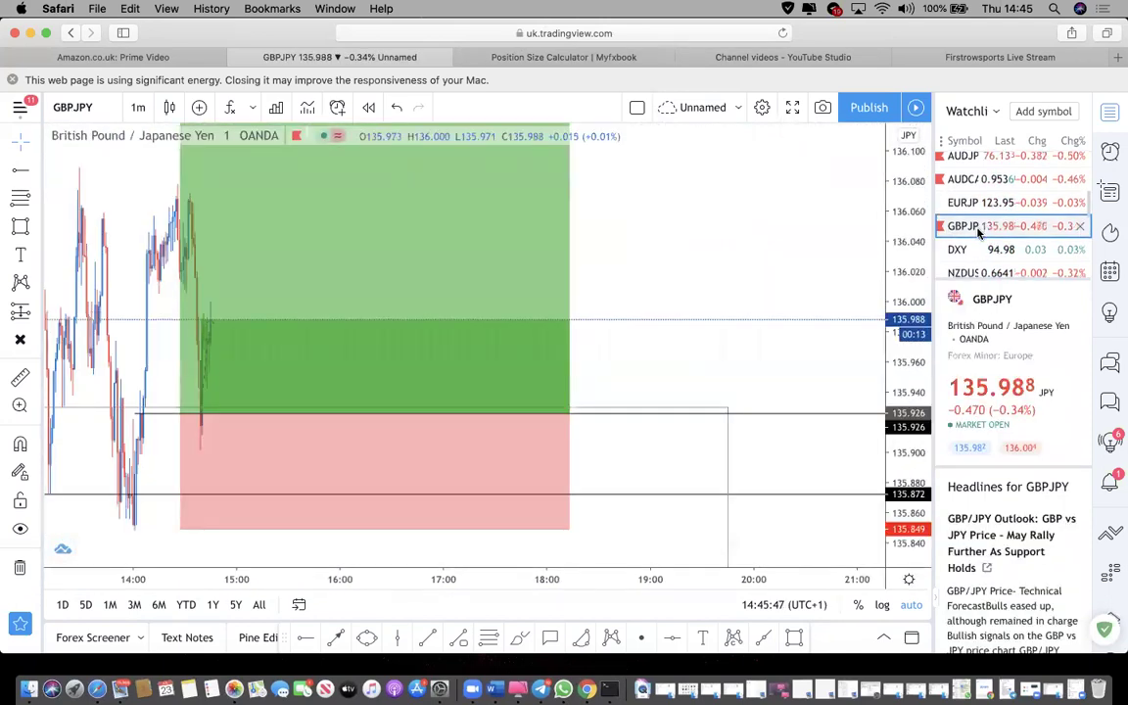
pyautogui.scroll(-2, 979, 232)
pyautogui.scroll(5, 978, 232)
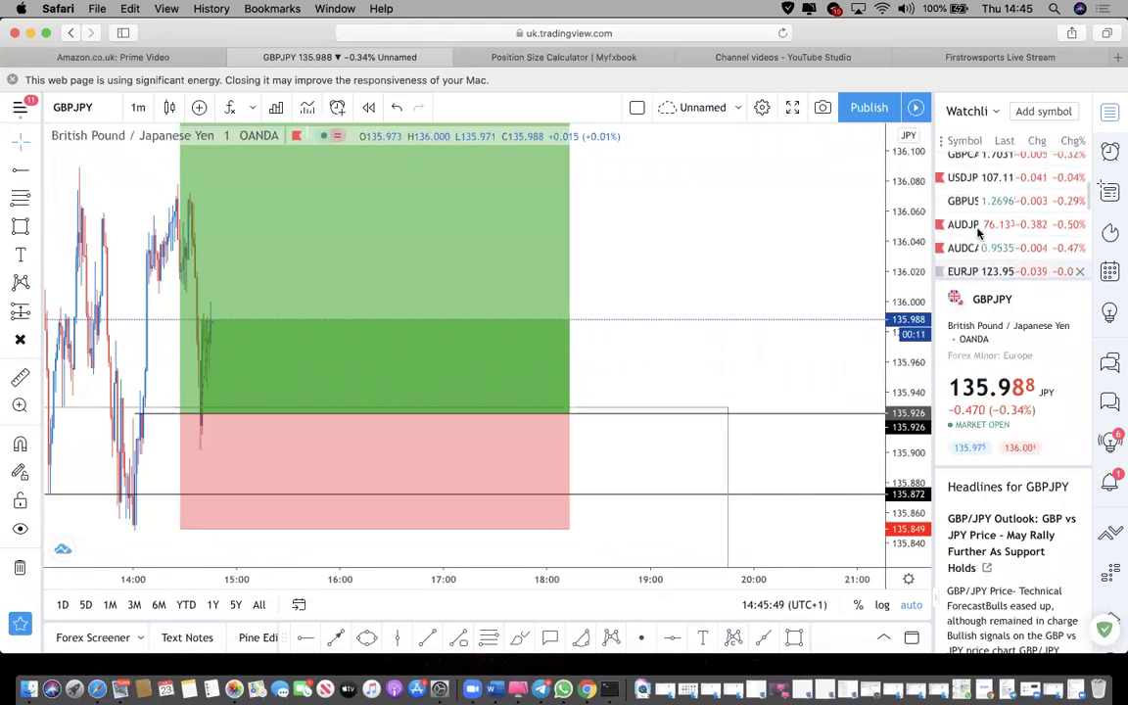
pyautogui.scroll(2, 978, 232)
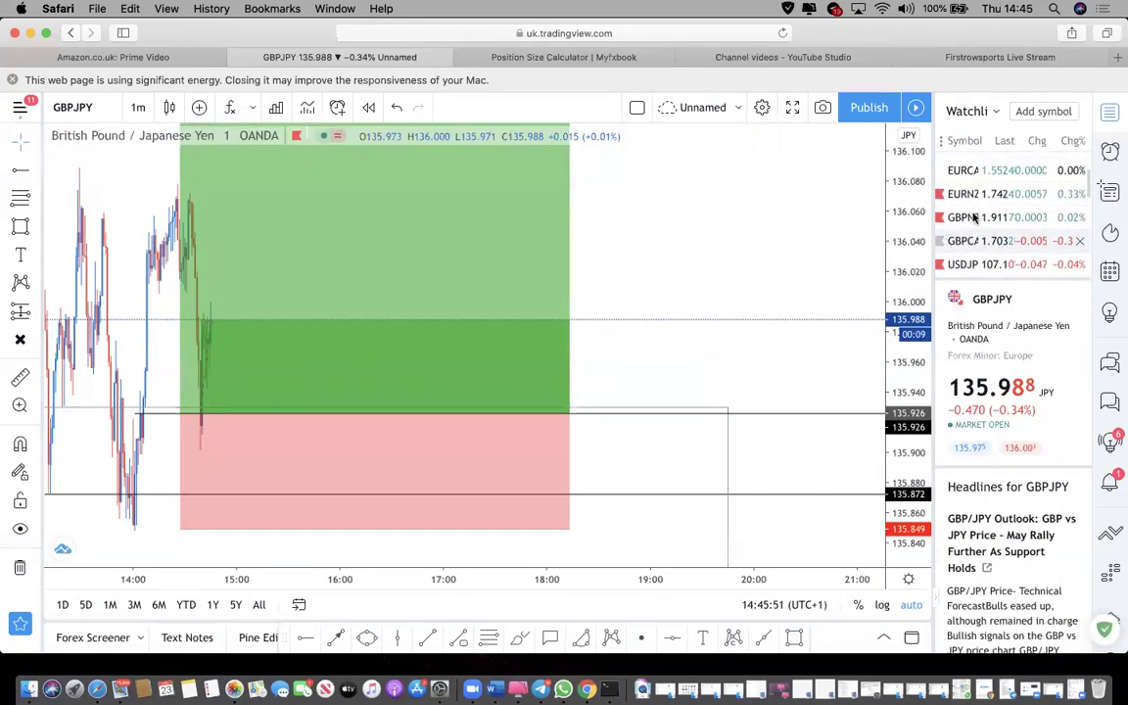
pyautogui.click(966, 195)
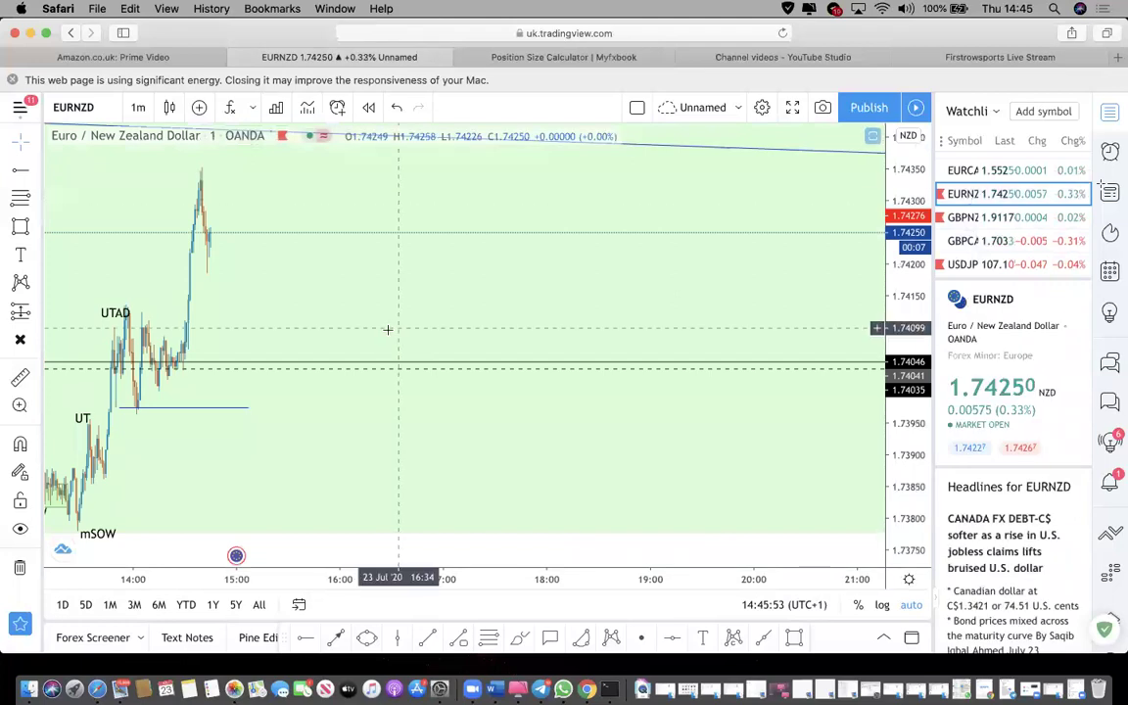
pyautogui.hscroll(-3, 388, 329)
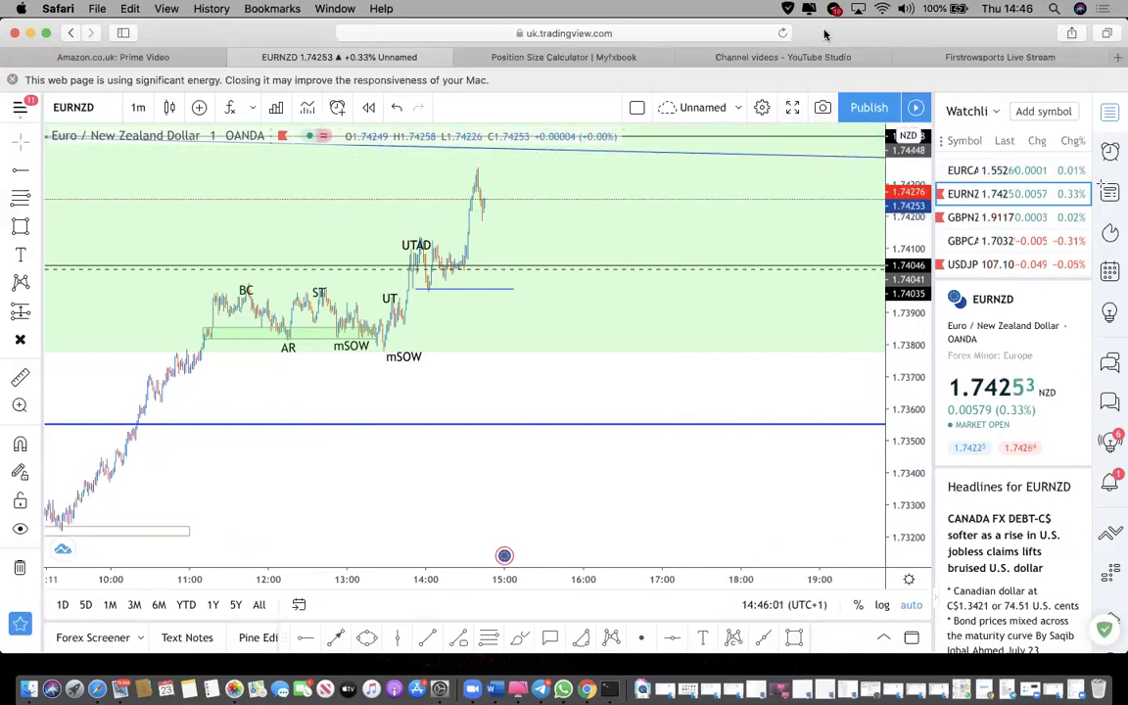
# Begin ending the online meeting.
pyautogui.press('super+w')
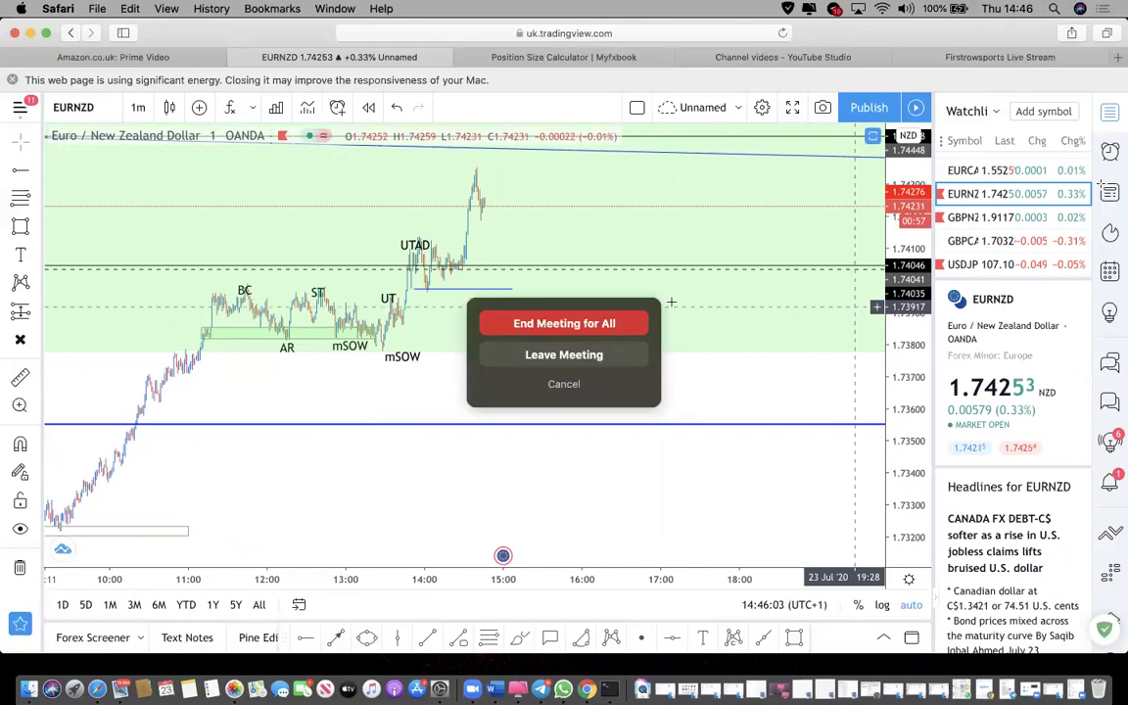